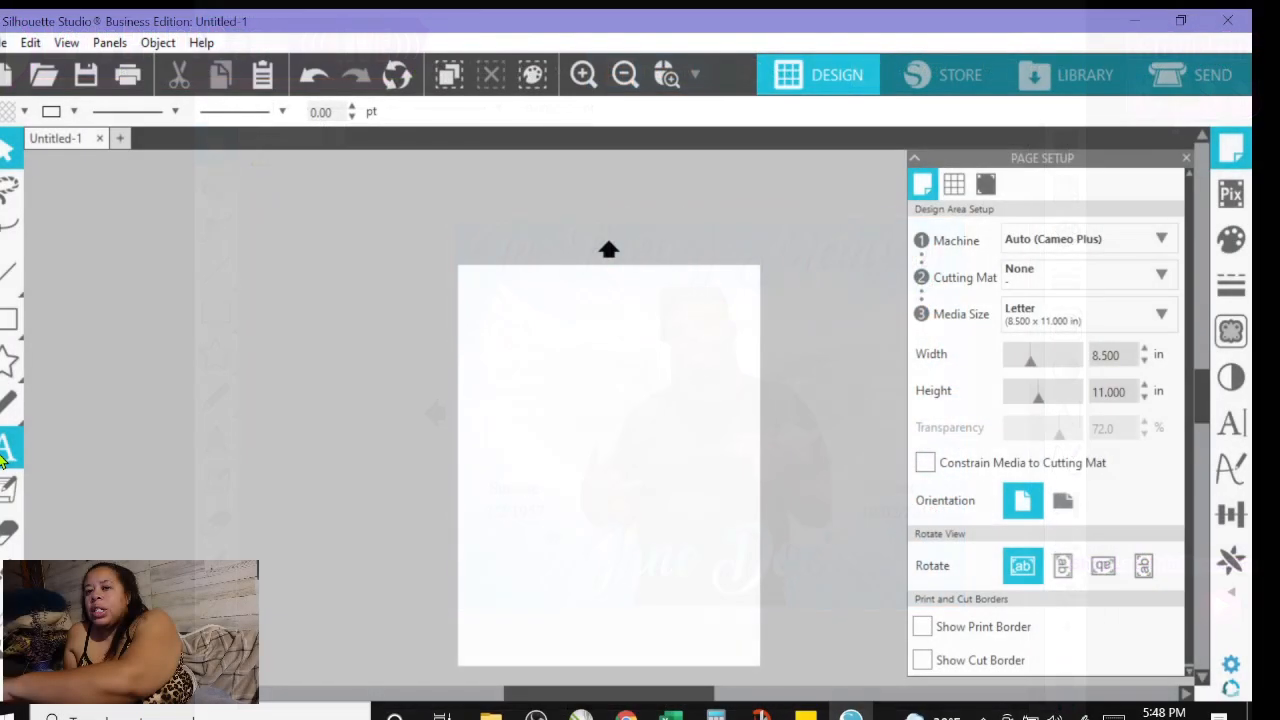
Add the text "In Loving Memory" near the upper edge of the page
left_click(5, 450)
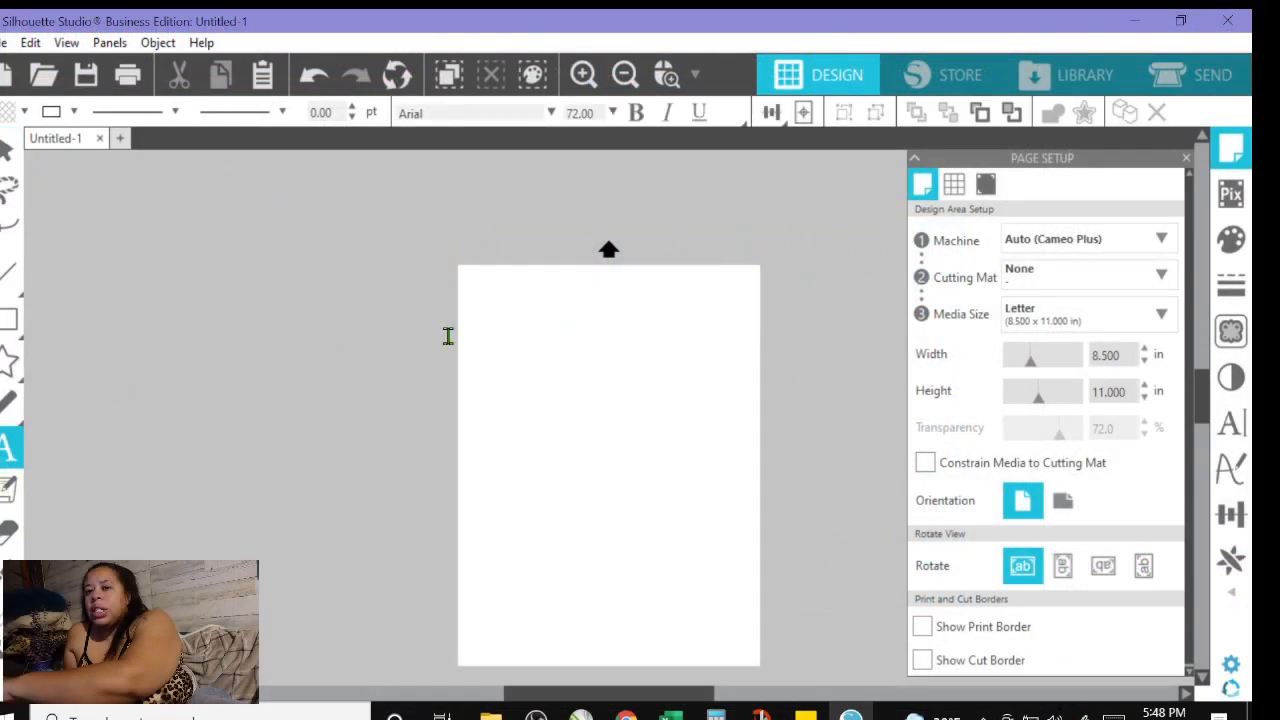
left_click(480, 313)
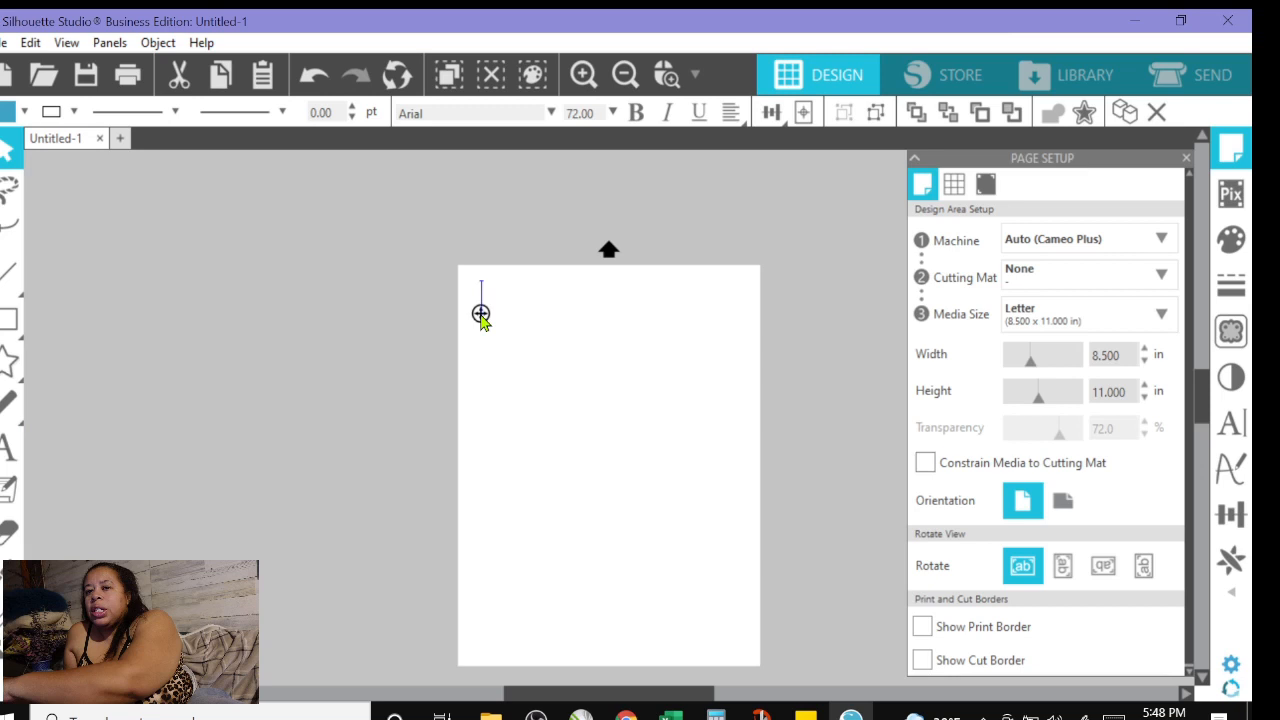
type("In")
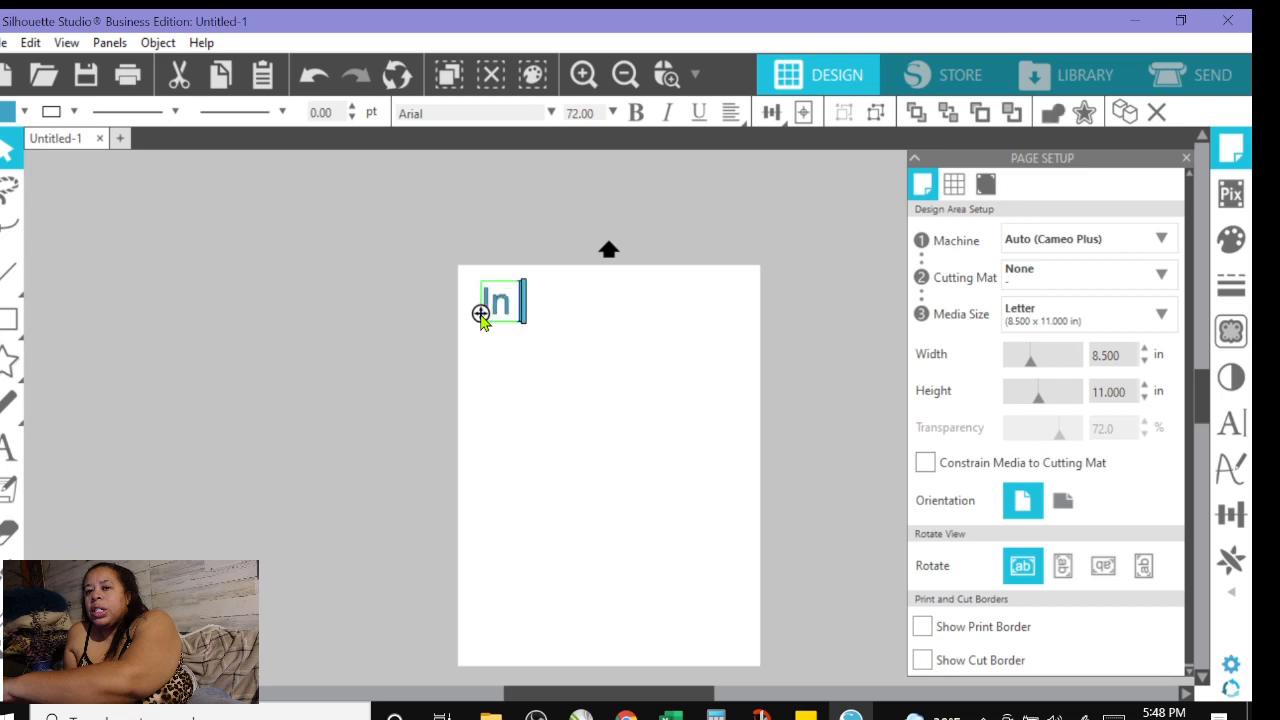
type(" Lovin")
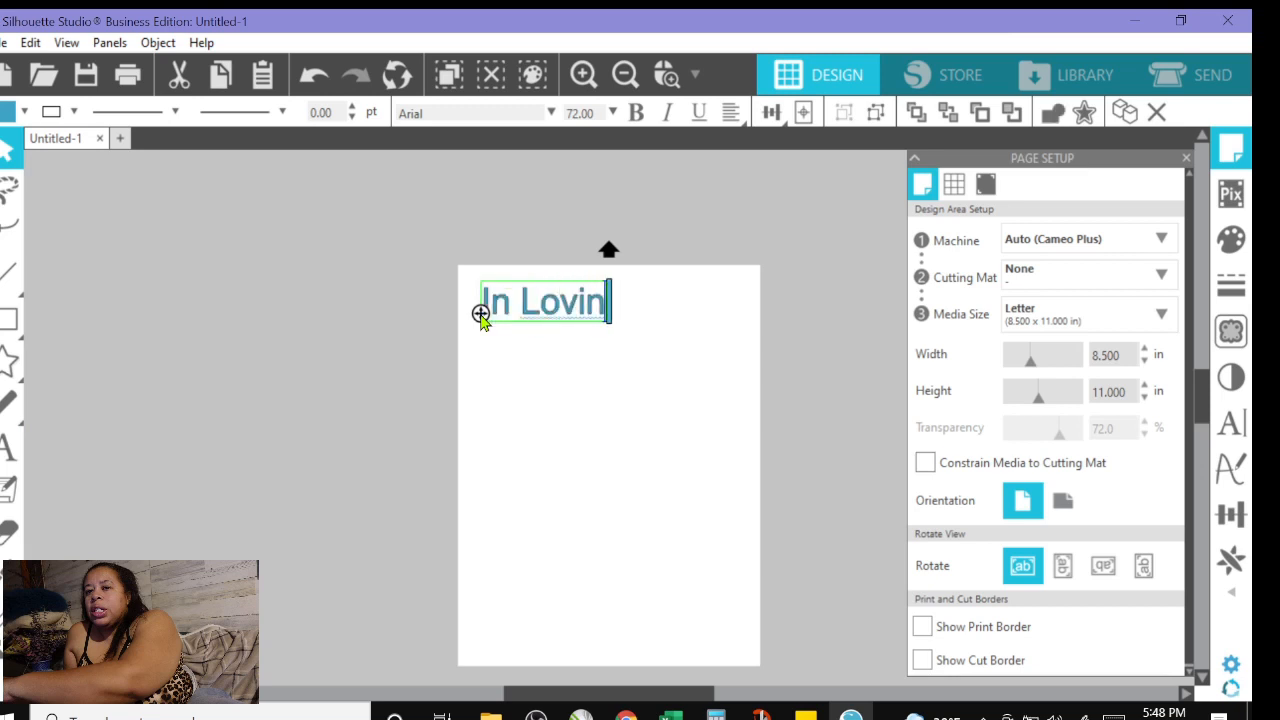
type("g Mem")
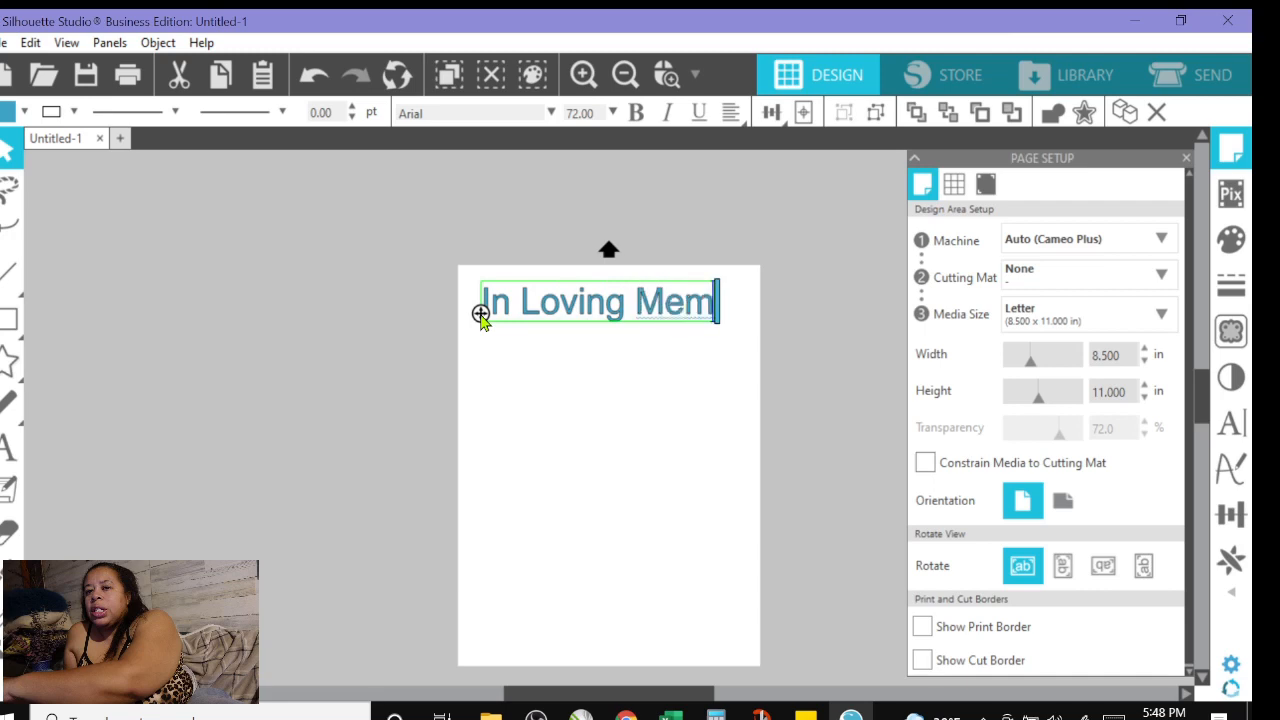
type("ory")
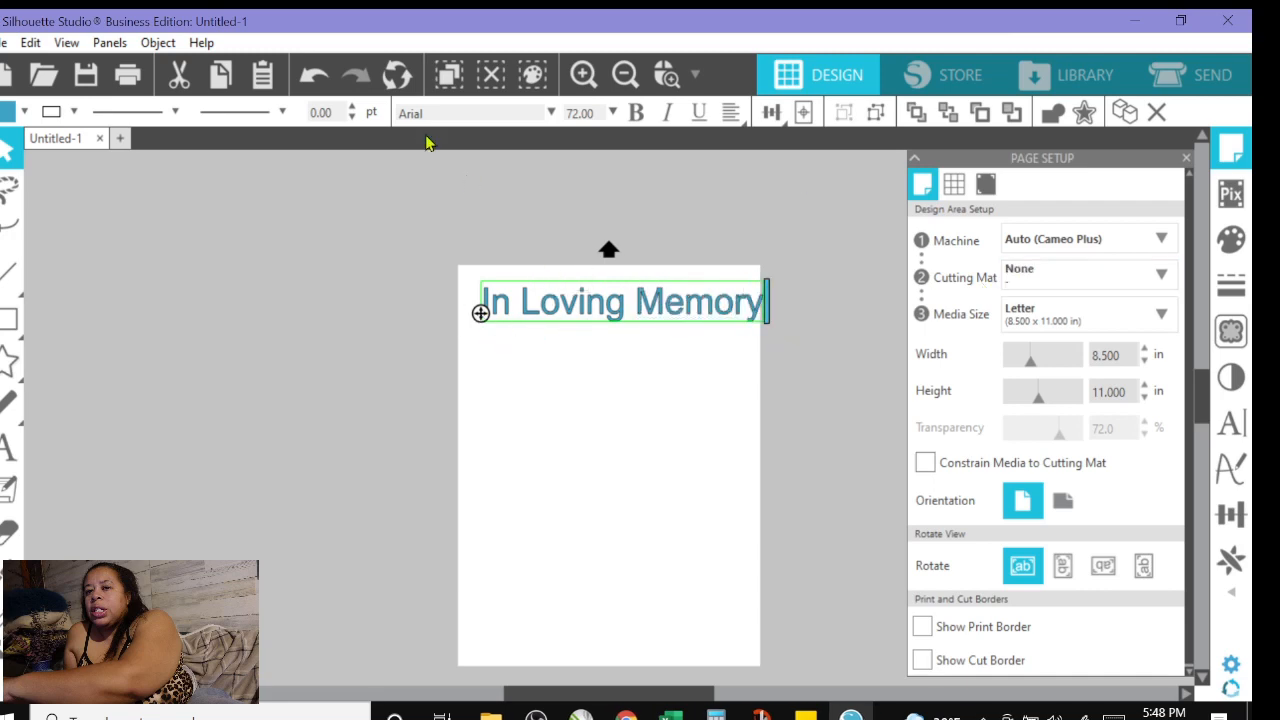
Change the font of the "In Loving Memory" text to Amarillo
left_click(551, 113)
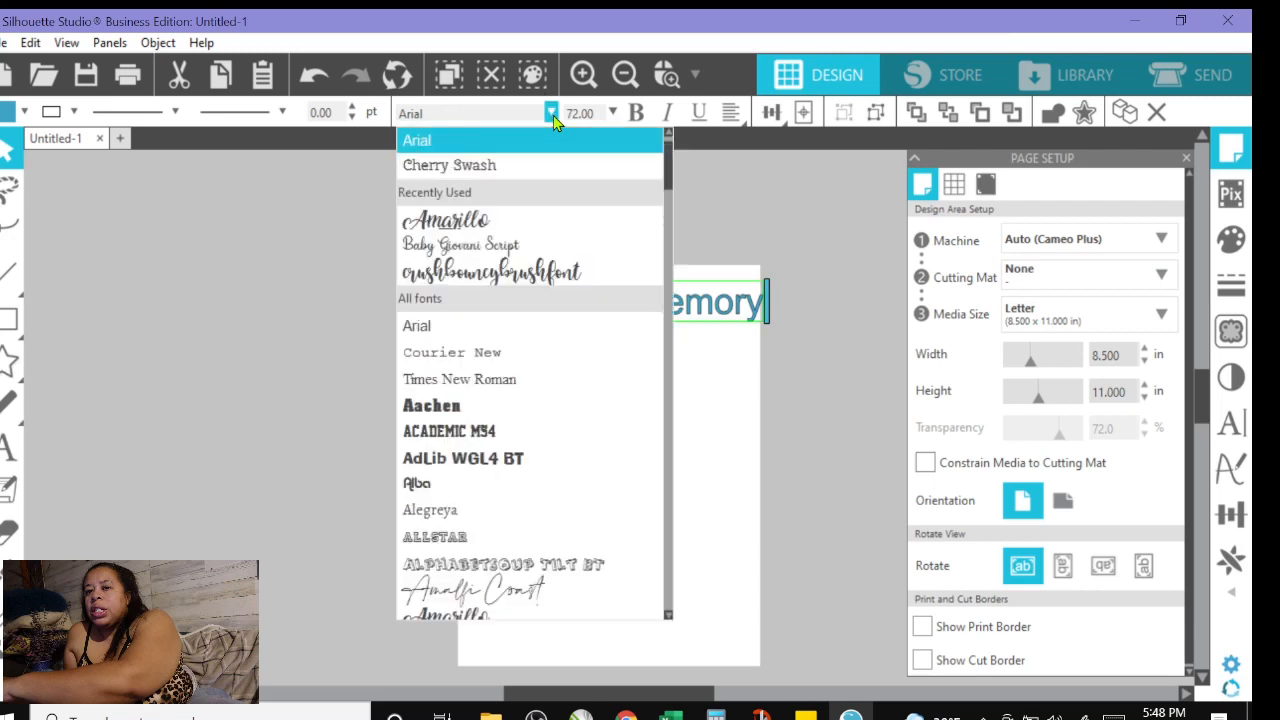
left_click(487, 221)
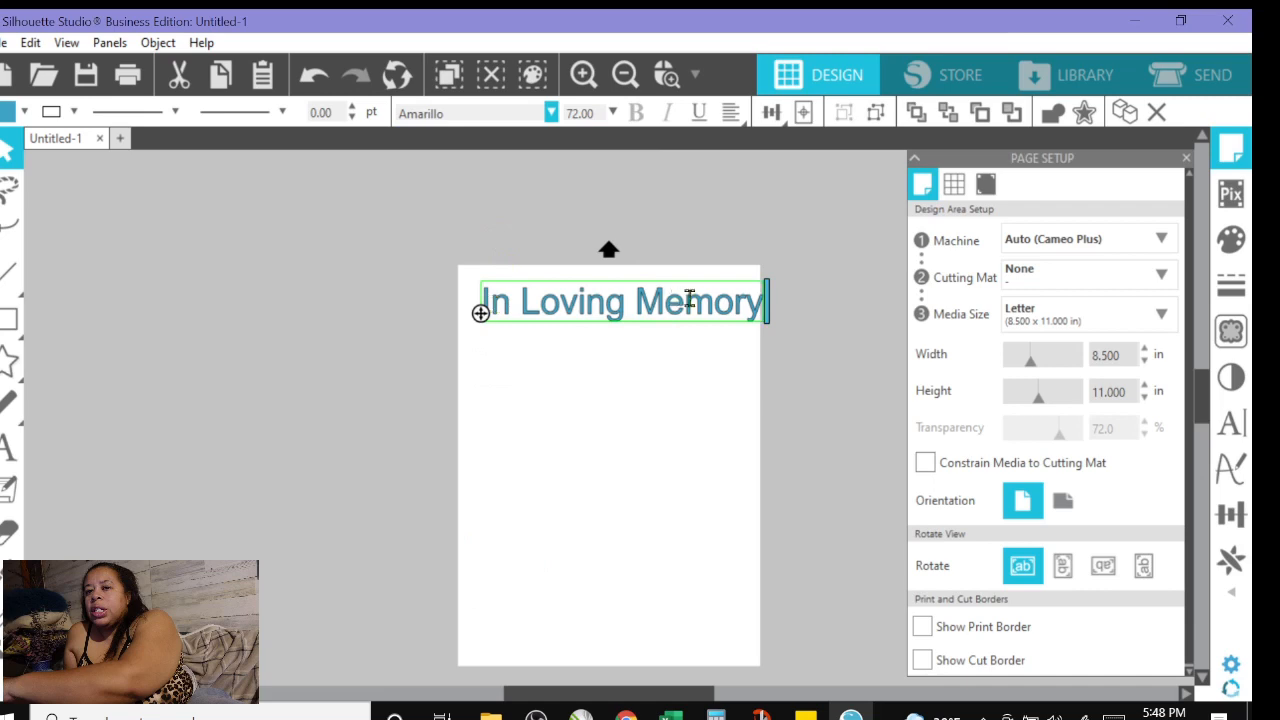
left_click(1231, 423)
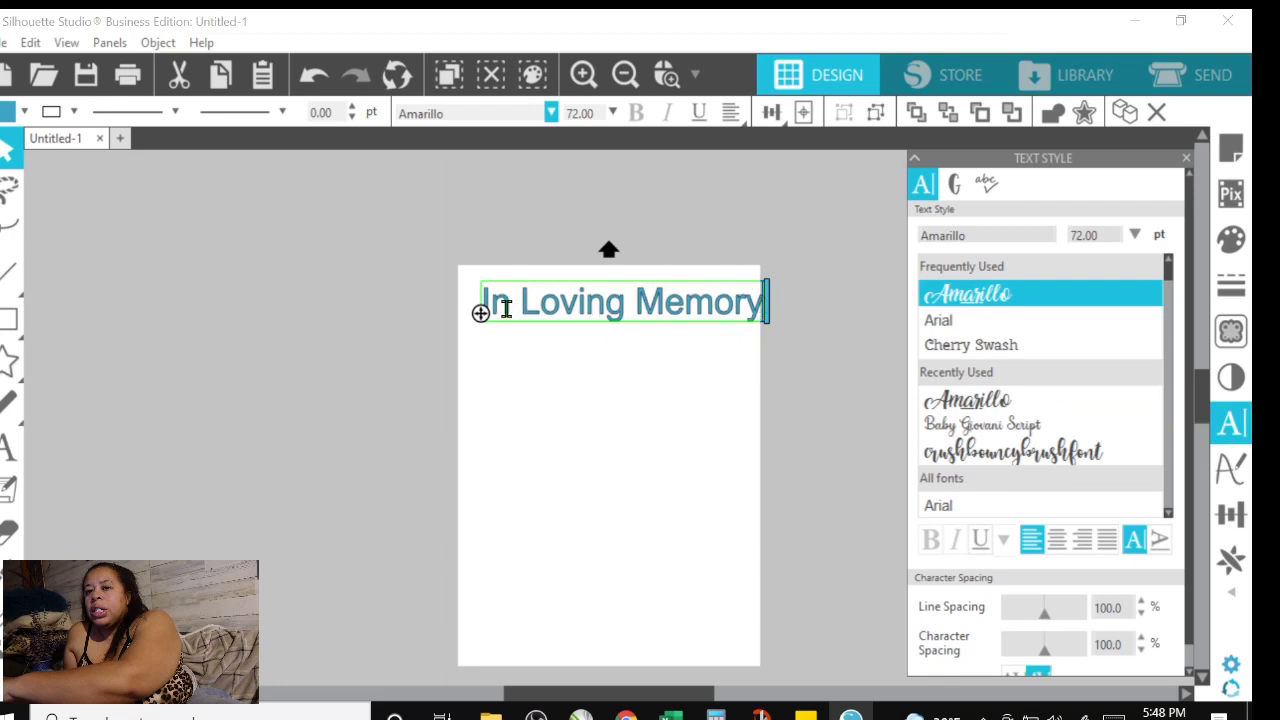
left_click(523, 429)
left_click(493, 314)
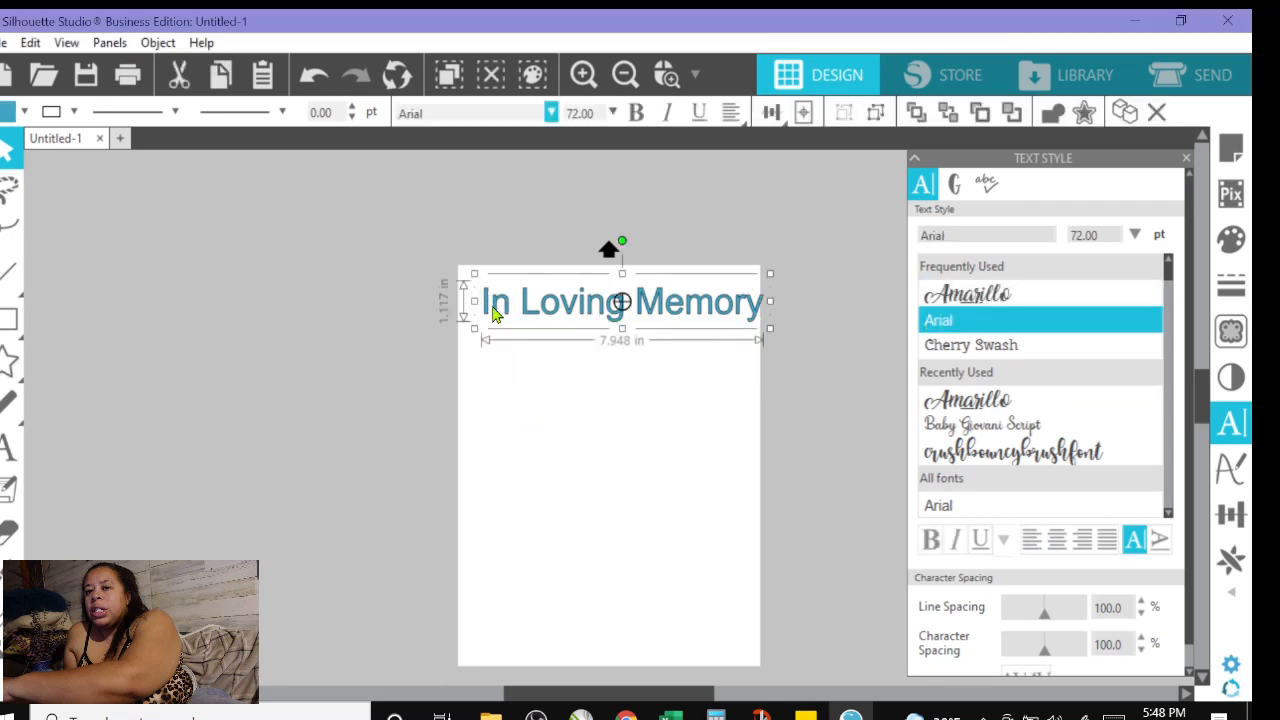
left_click(967, 291)
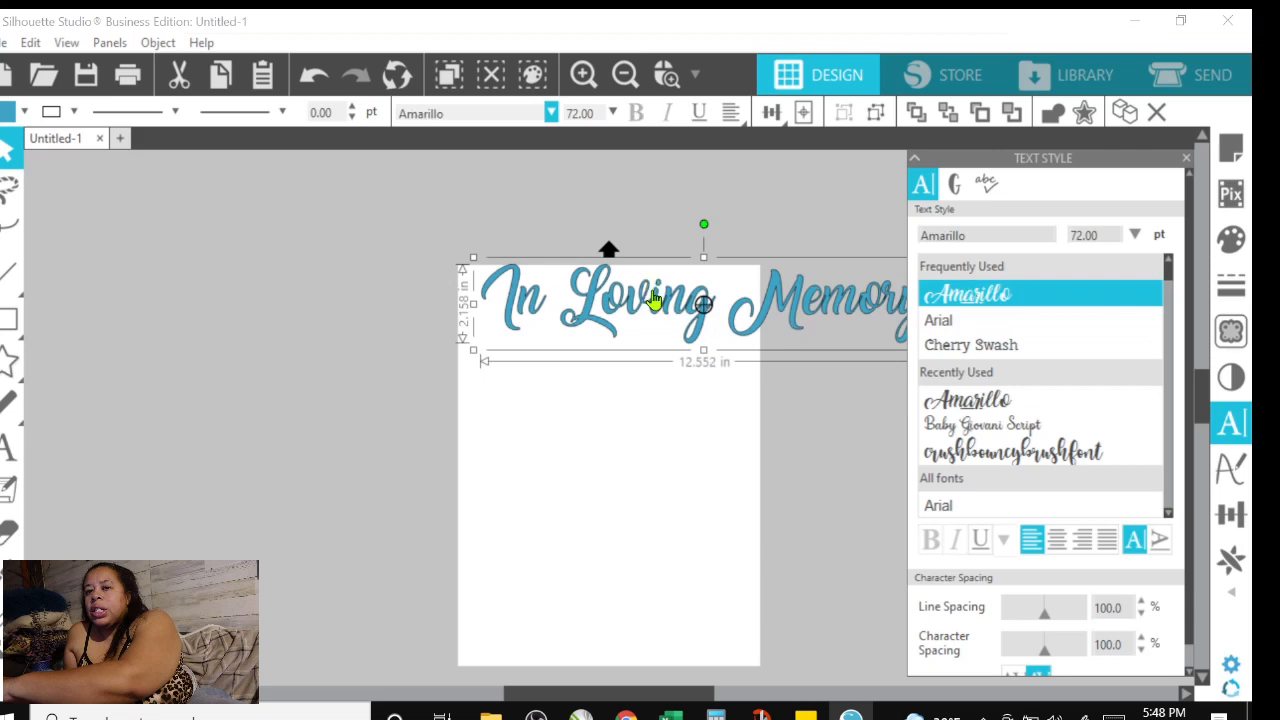
Reposition the "In Loving Memory" text so it spans across the upper part of the page
left_click_drag(648, 285, 532, 270)
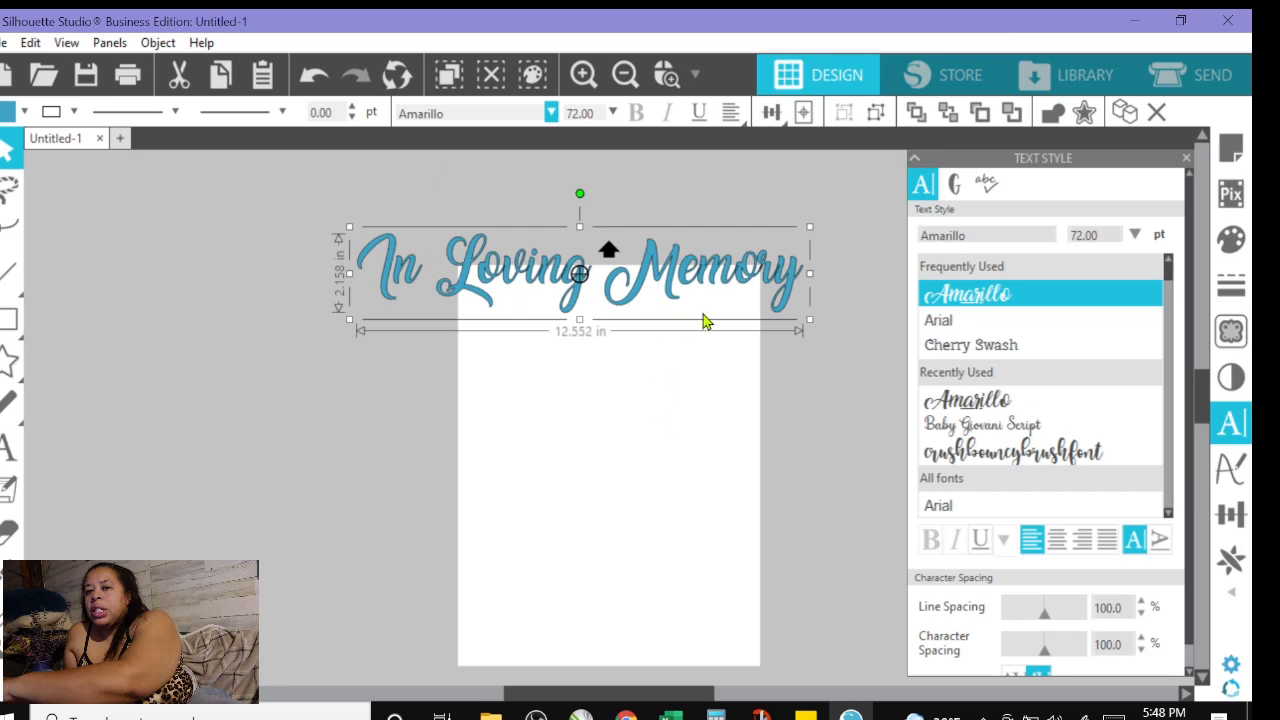
left_click(583, 76)
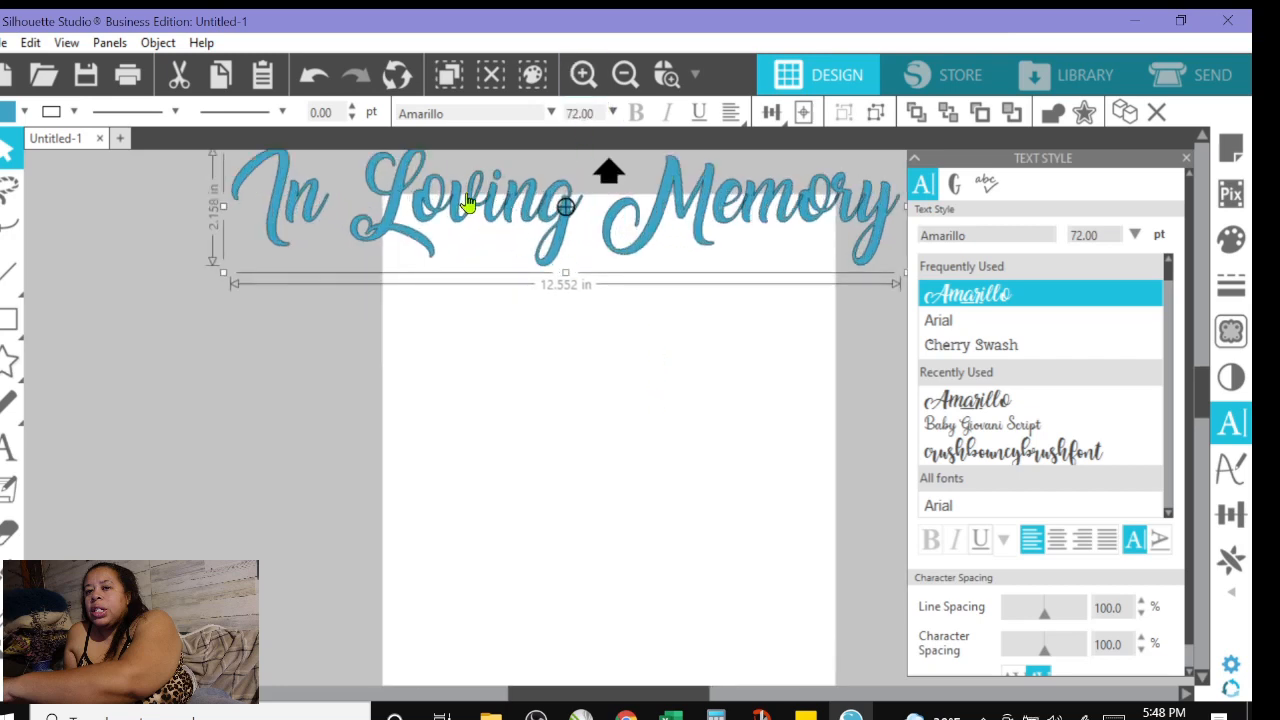
left_click_drag(467, 201, 462, 263)
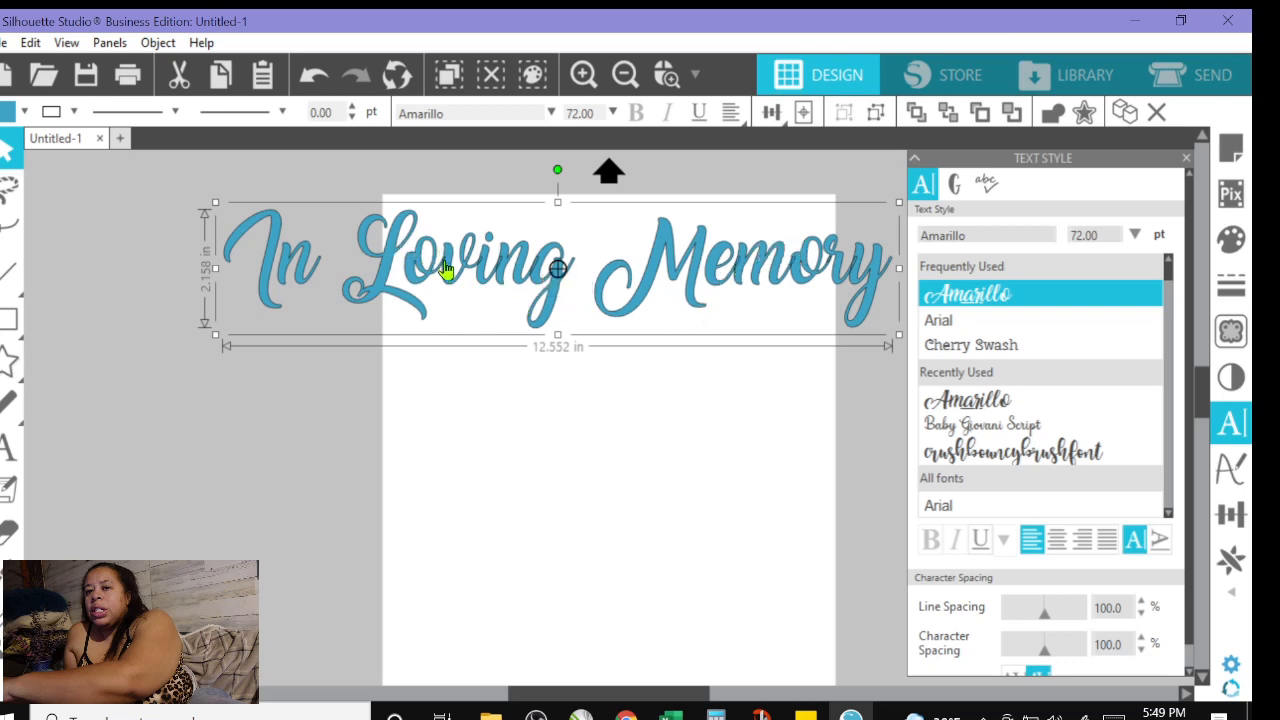
left_click(584, 76)
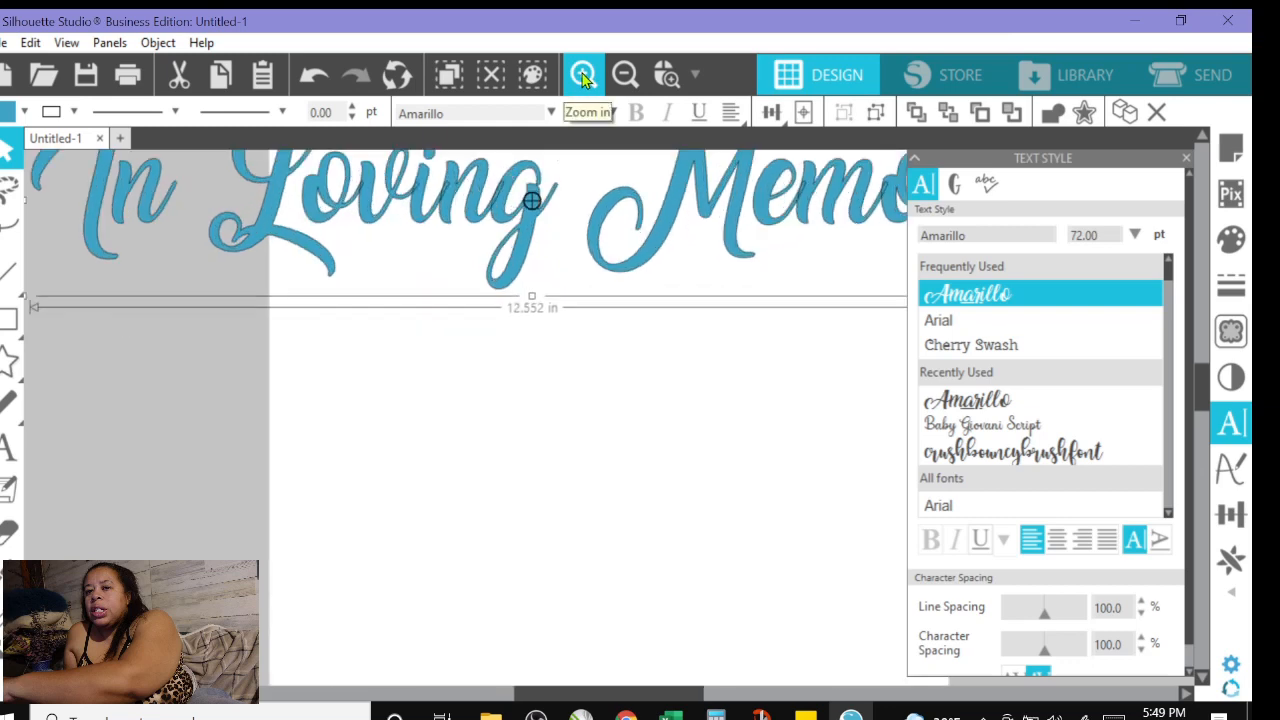
left_click_drag(490, 213, 507, 317)
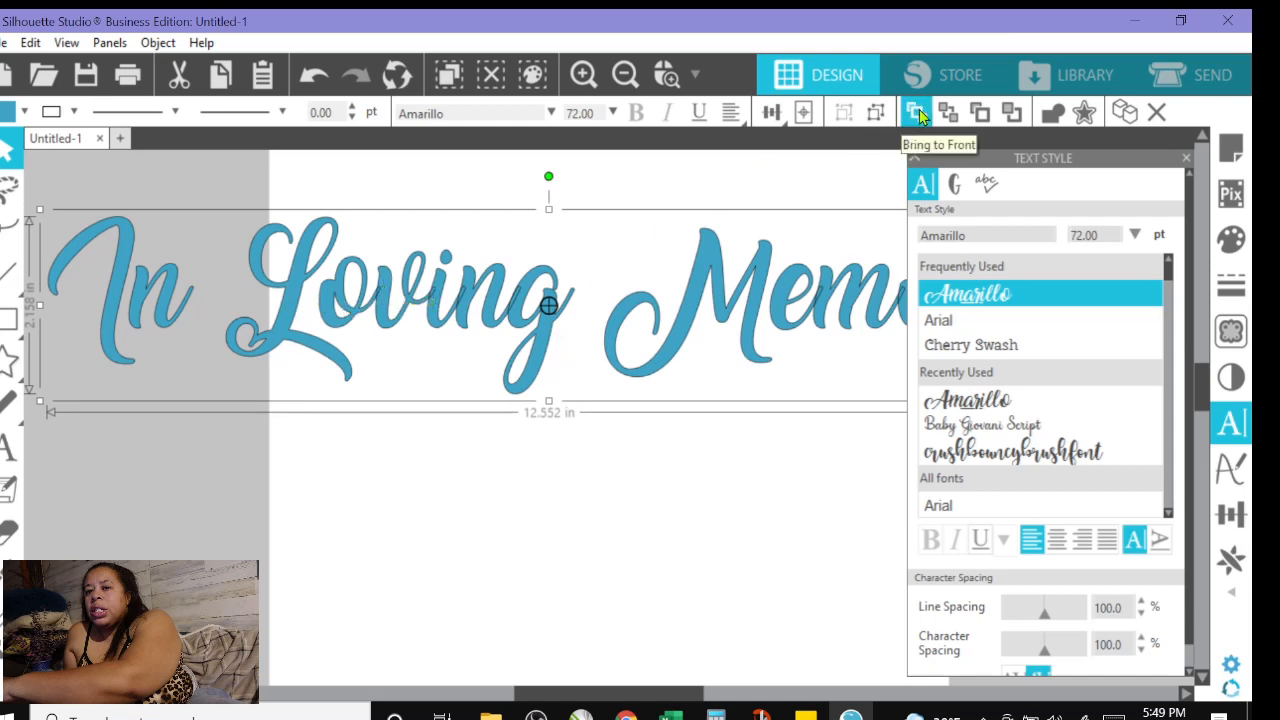
Weld the overlapping letters of "In Loving Memory" and fill the lettering with solid black
left_click(1052, 116)
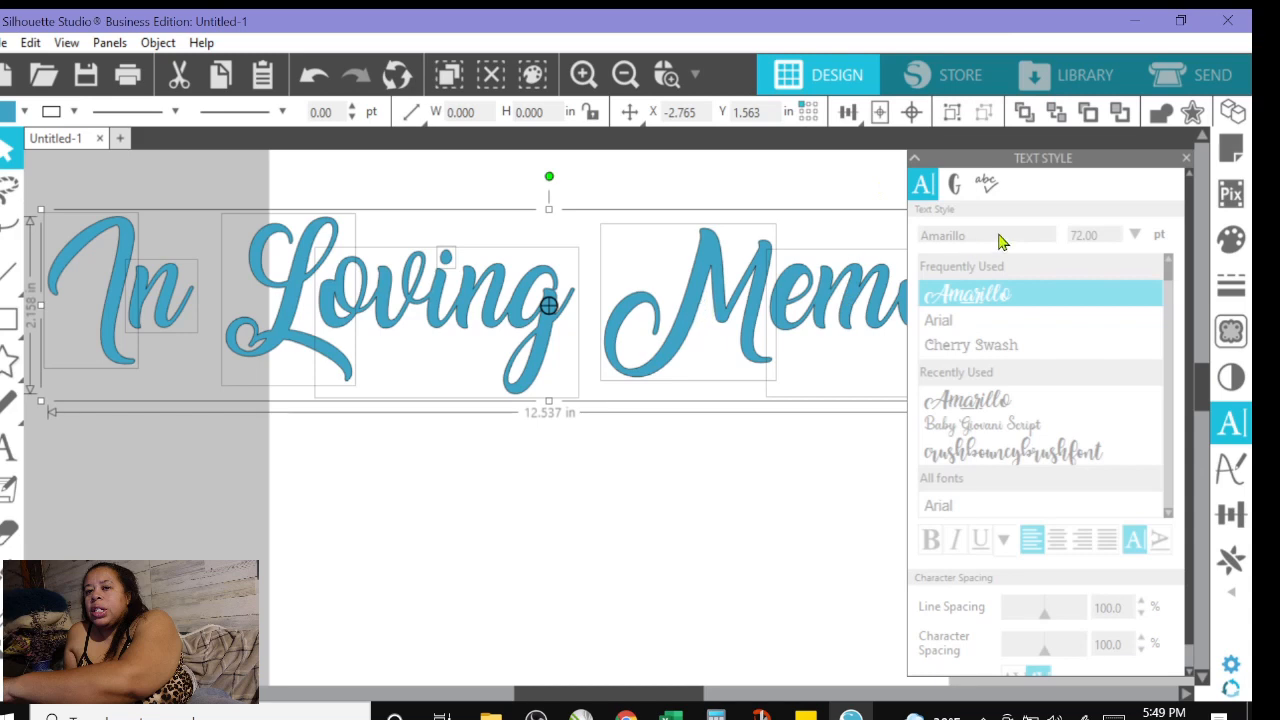
left_click(1186, 160)
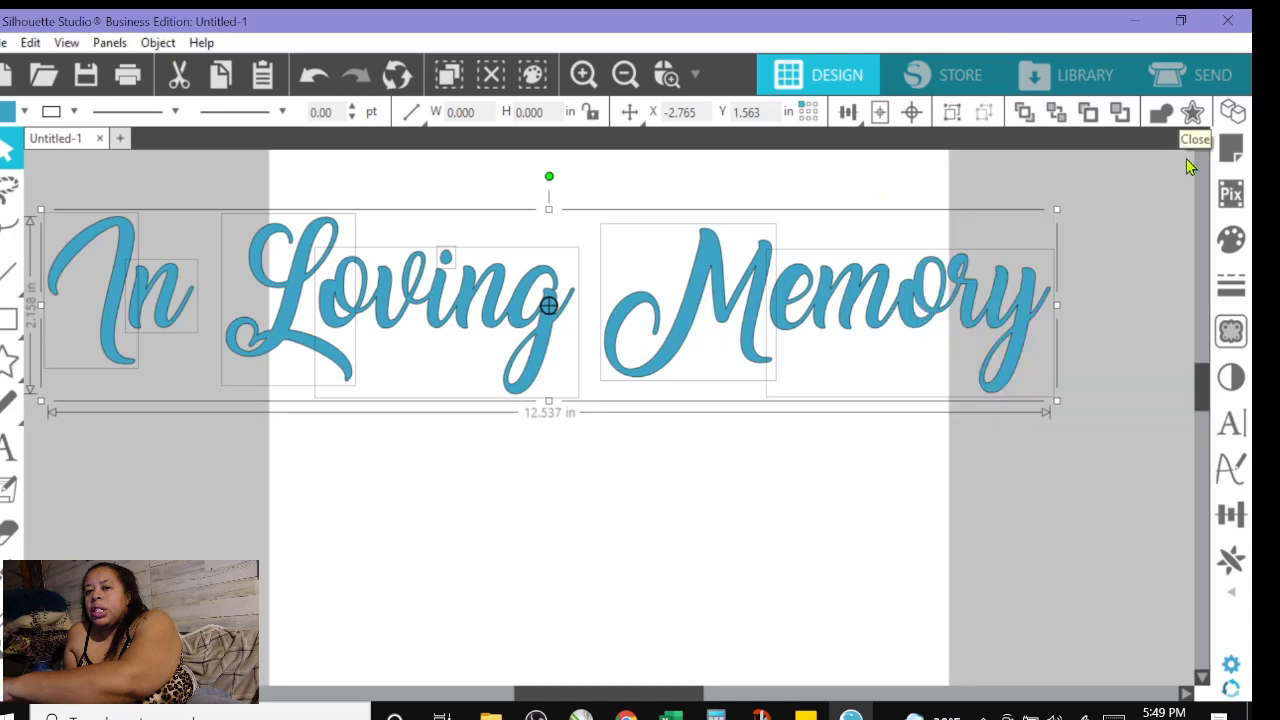
left_click(24, 111)
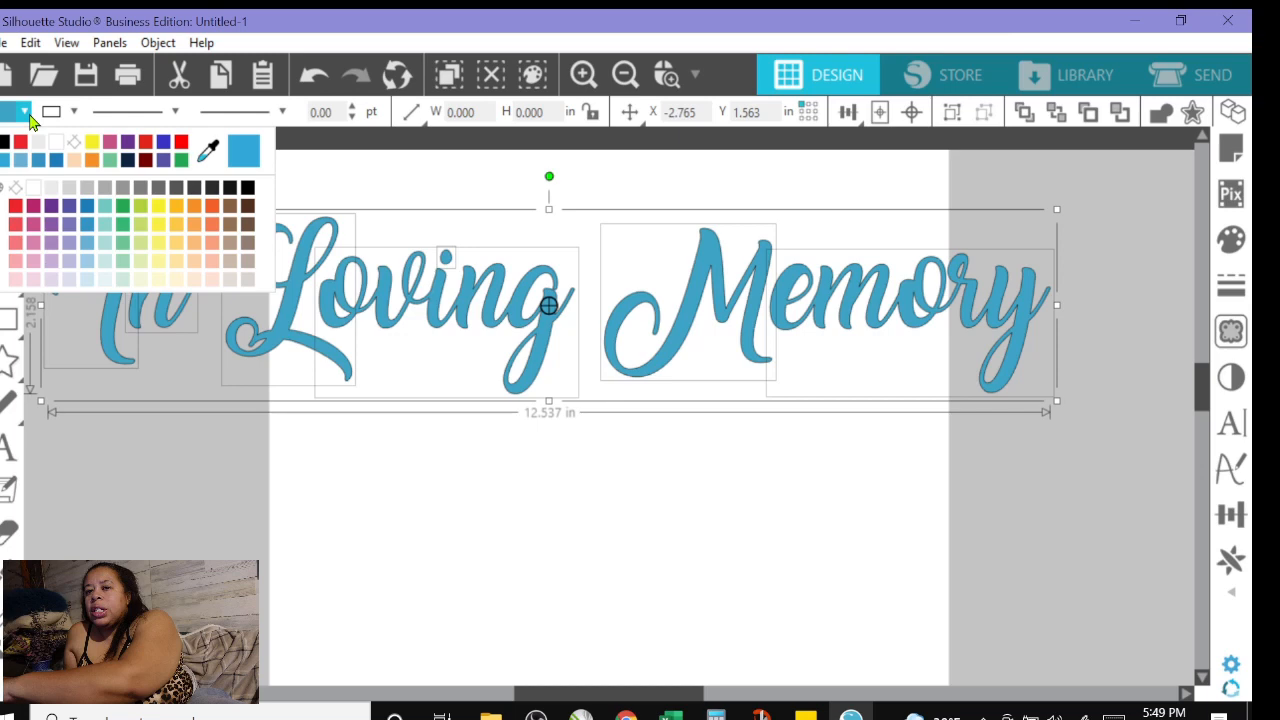
left_click(4, 142)
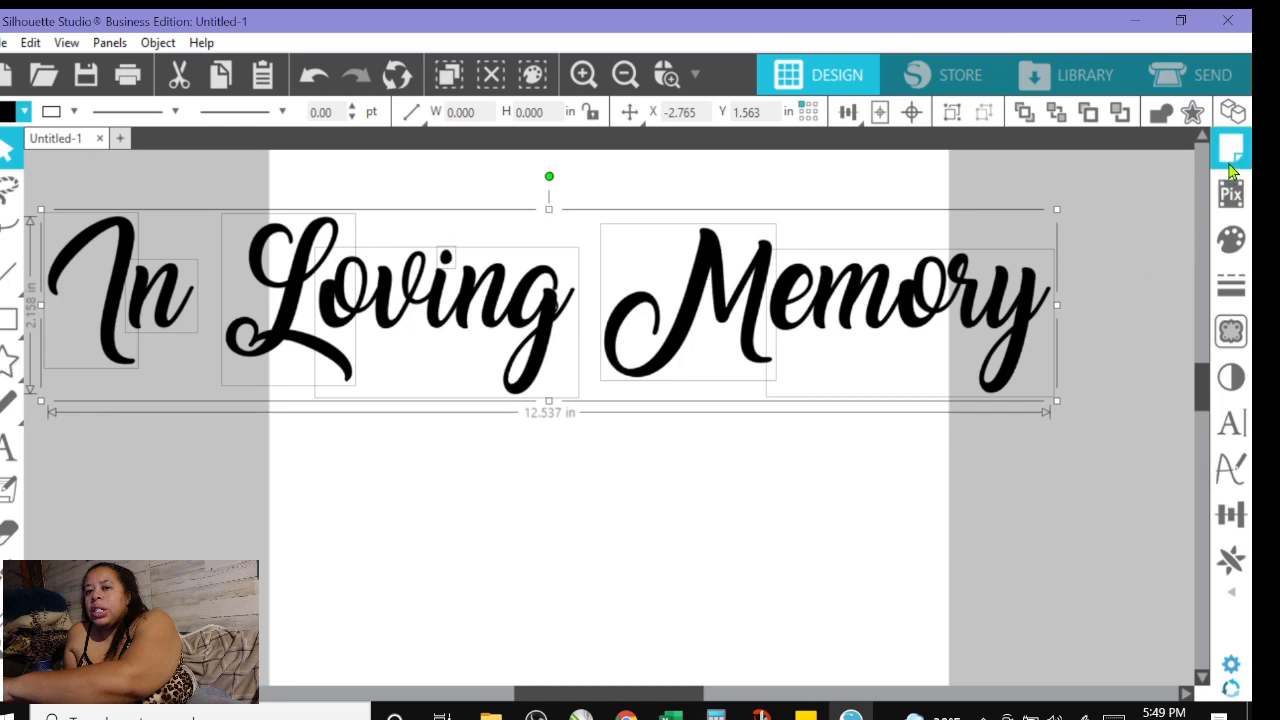
Fill the welded lettering with the light blue-to-white preset gradient
left_click(1231, 239)
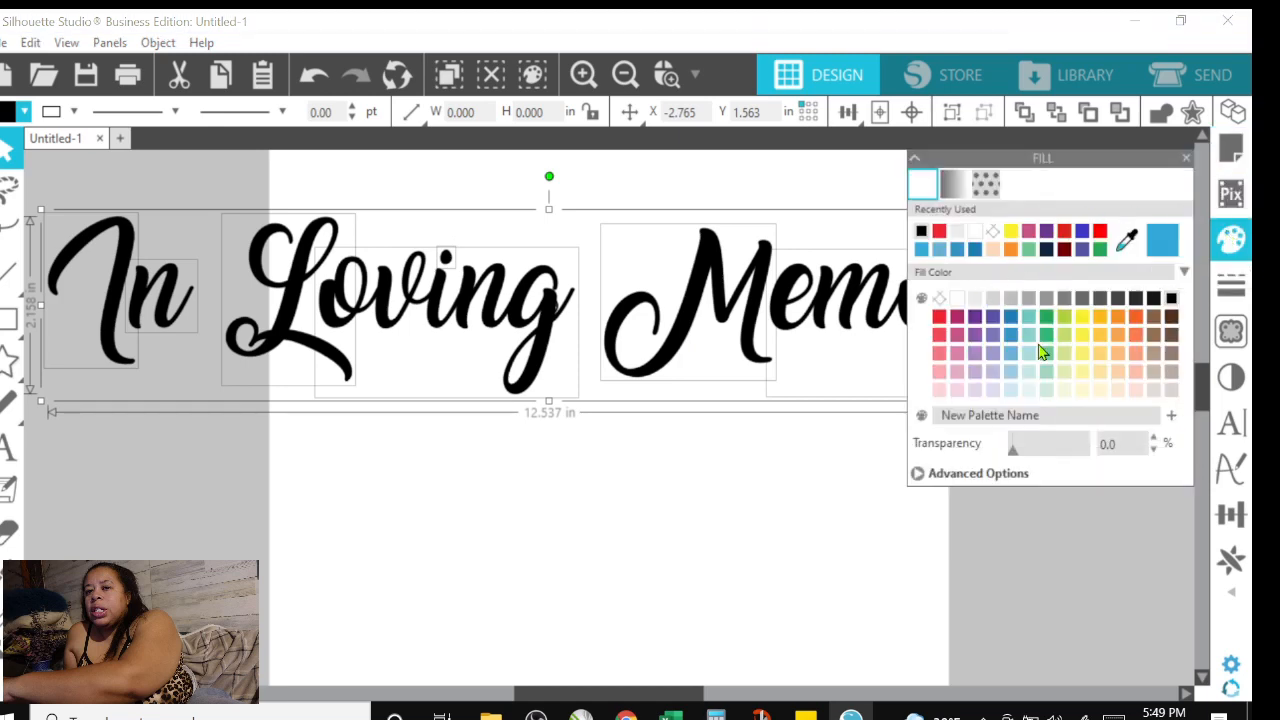
left_click(24, 111)
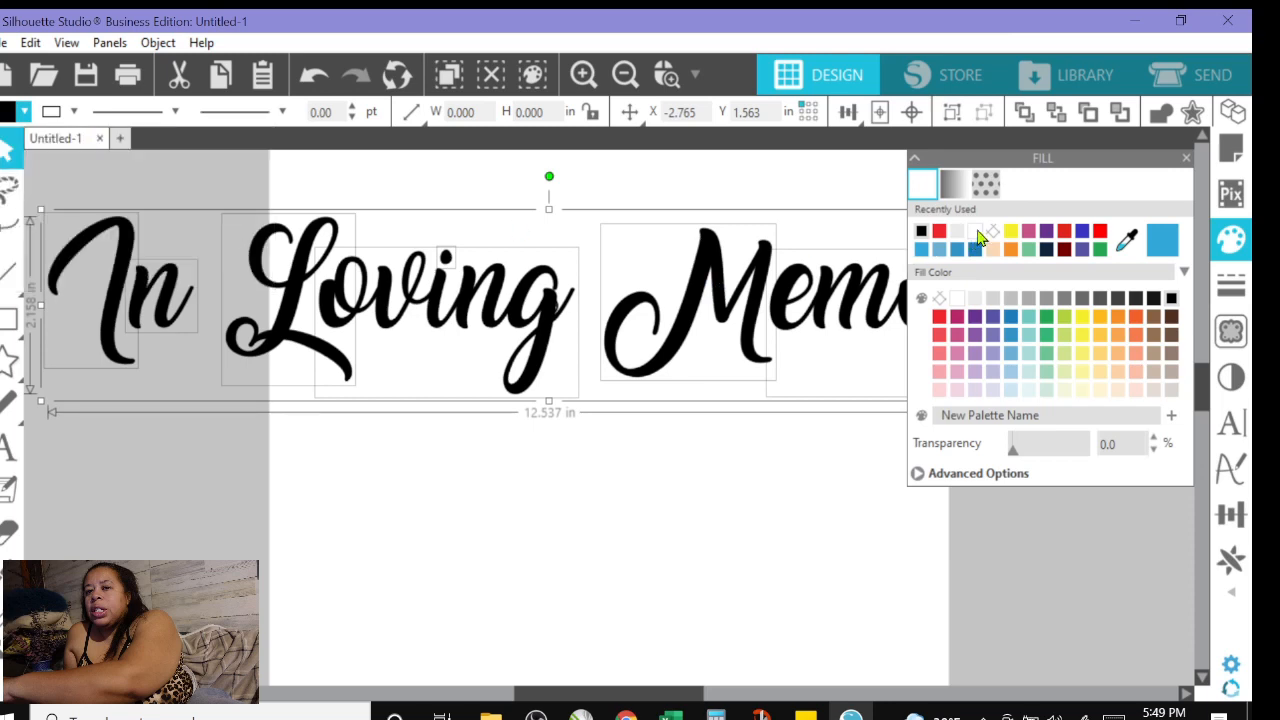
left_click(955, 185)
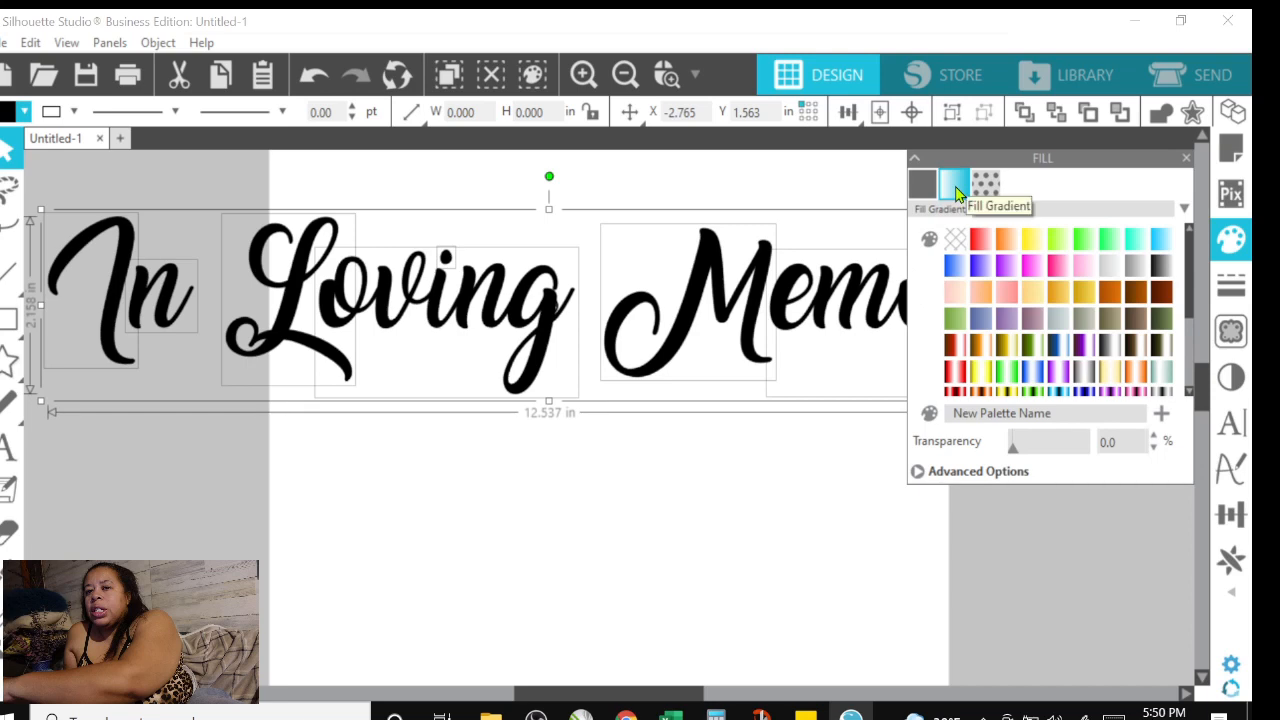
left_click(1156, 242)
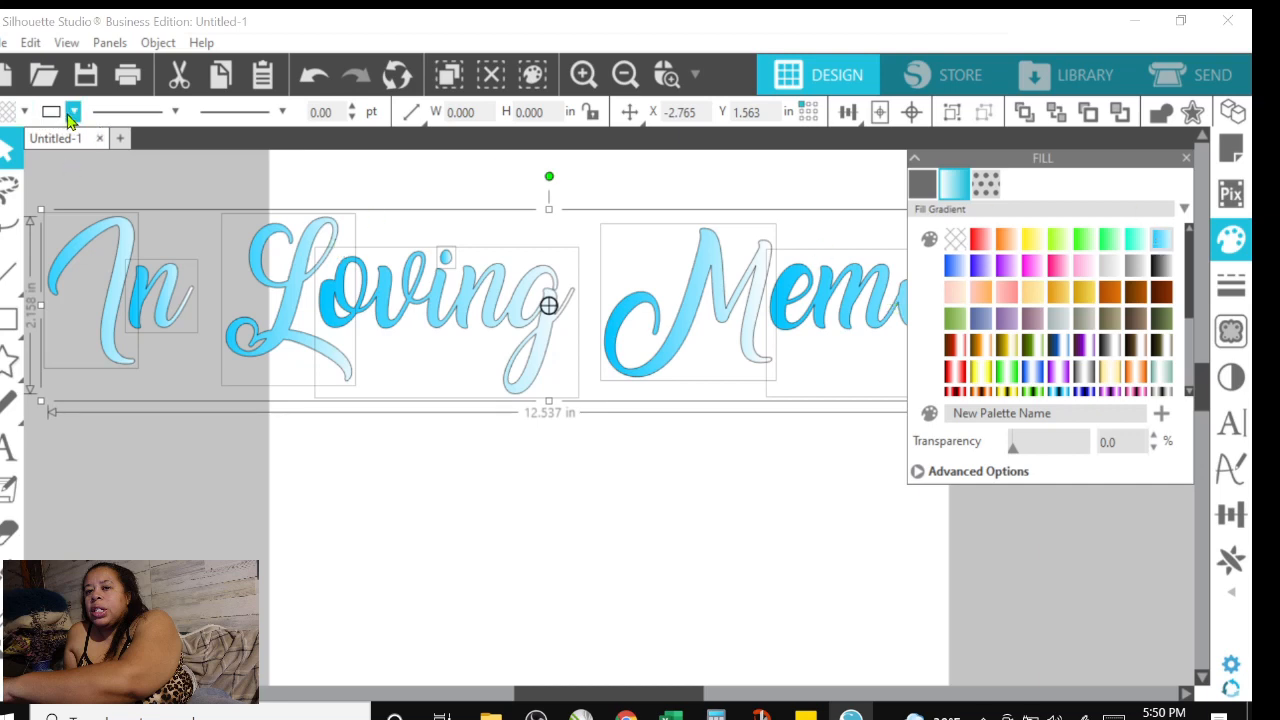
Set the line color of the lettering's outline to medium blue
left_click(73, 112)
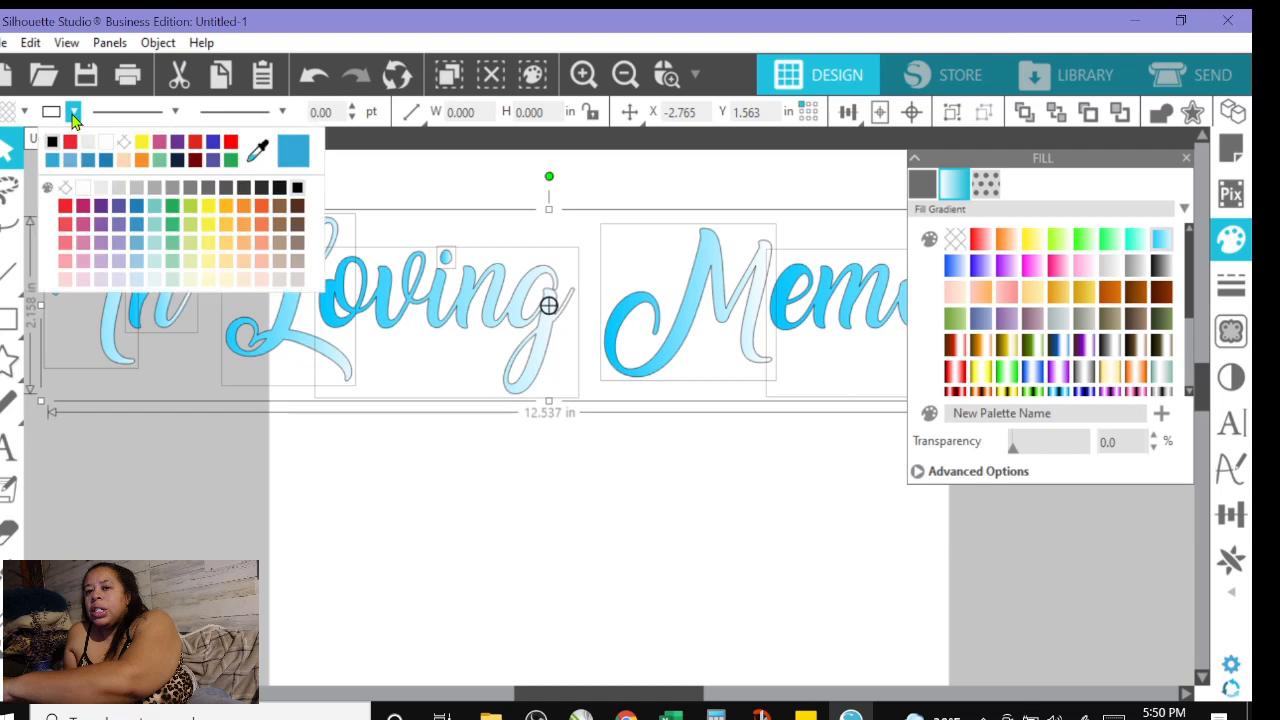
left_click(106, 162)
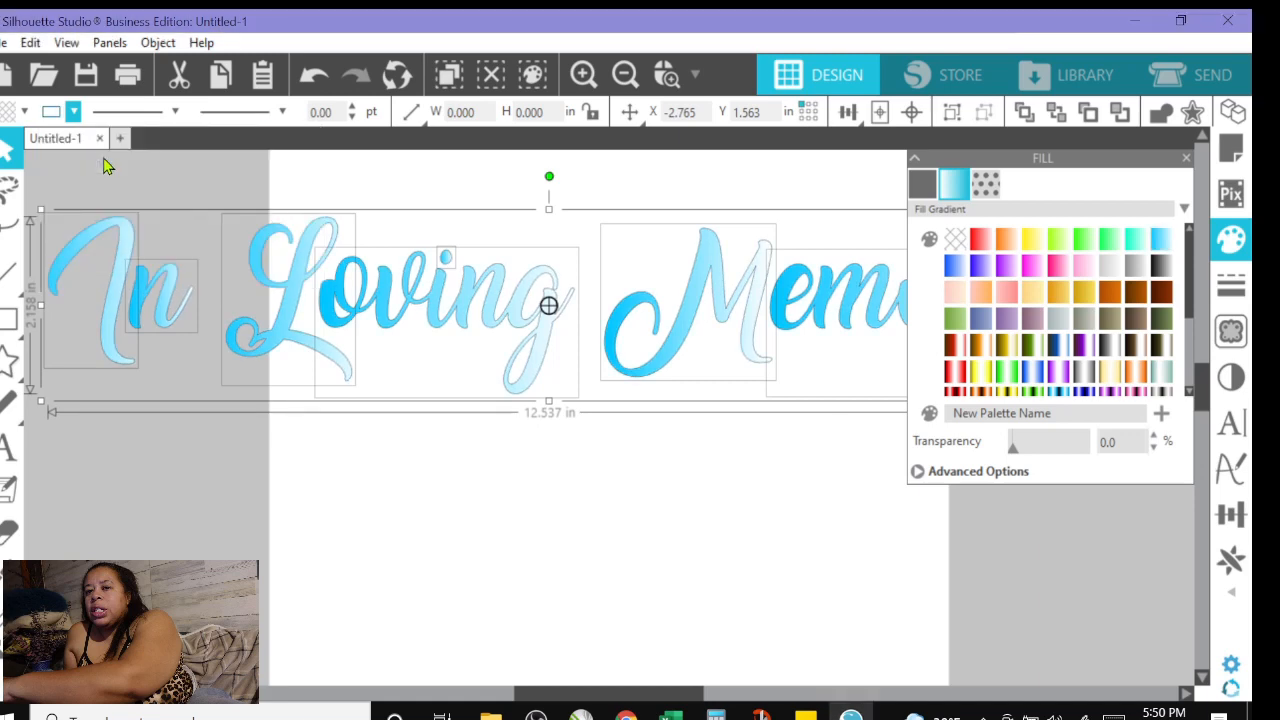
left_click(74, 112)
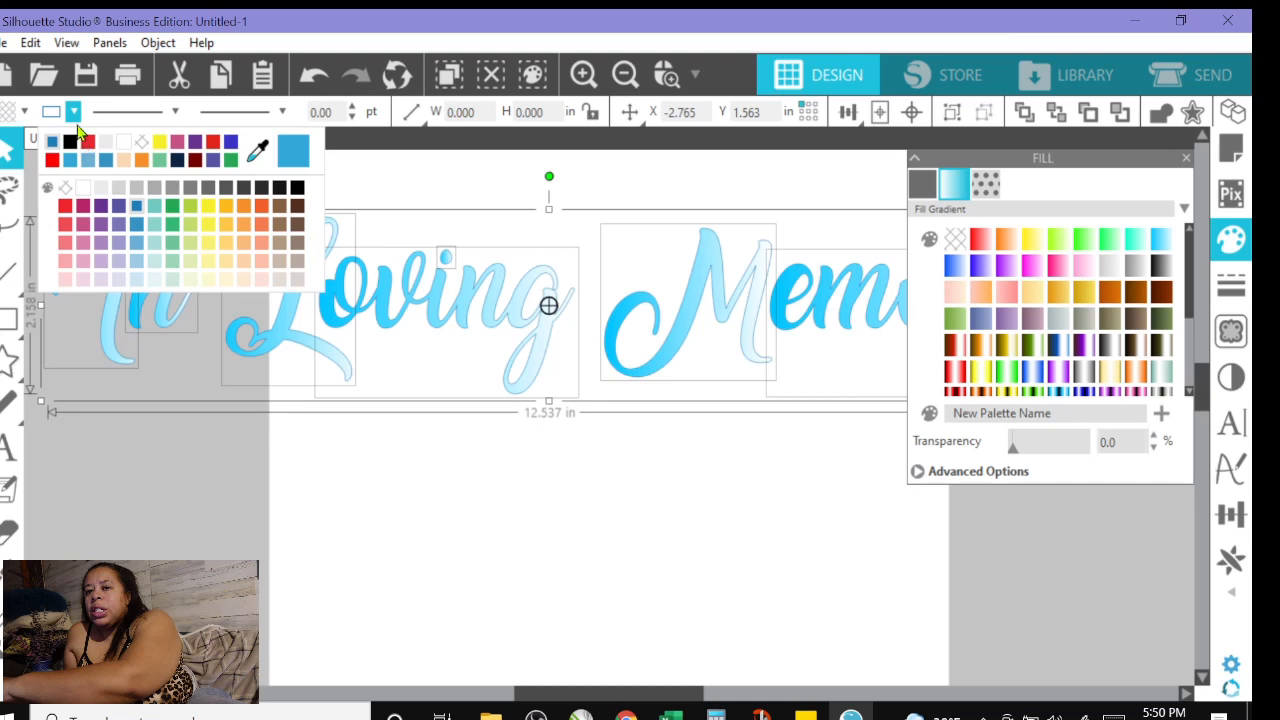
left_click(74, 112)
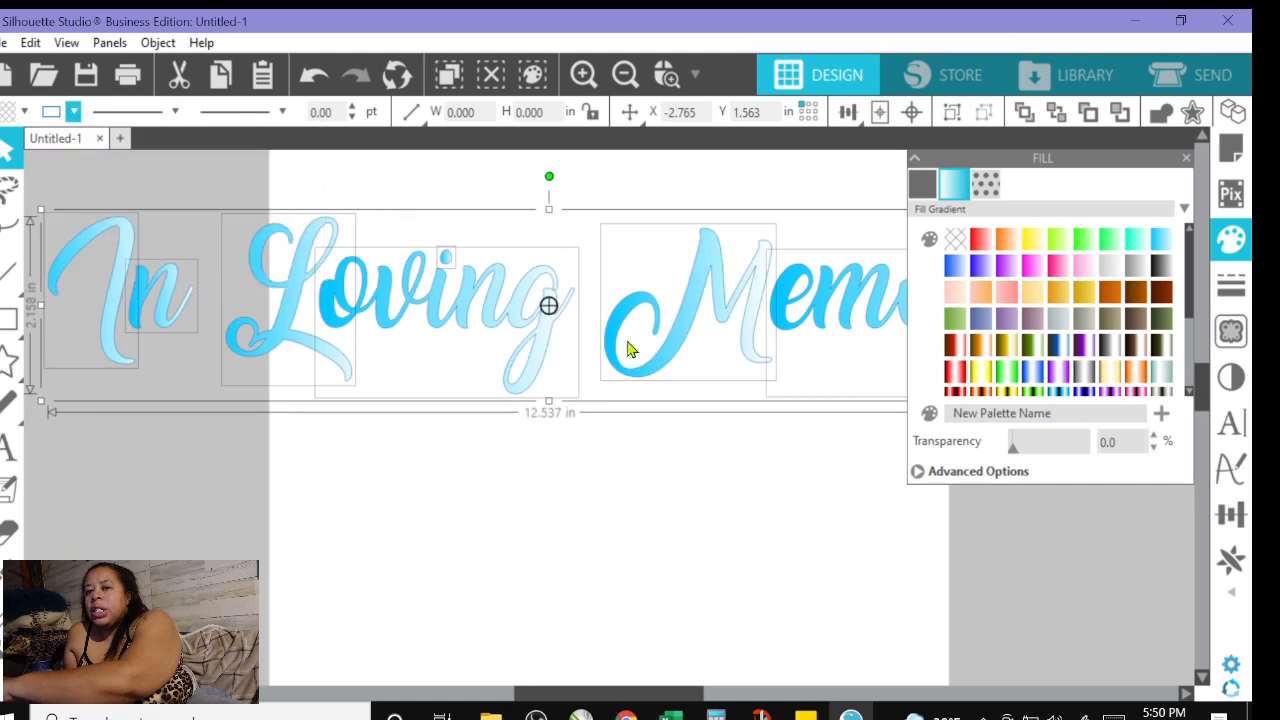
Set the line thickness of the lettering's outline to 1.25 pt
left_click(352, 105)
left_click(352, 105)
left_click(352, 105)
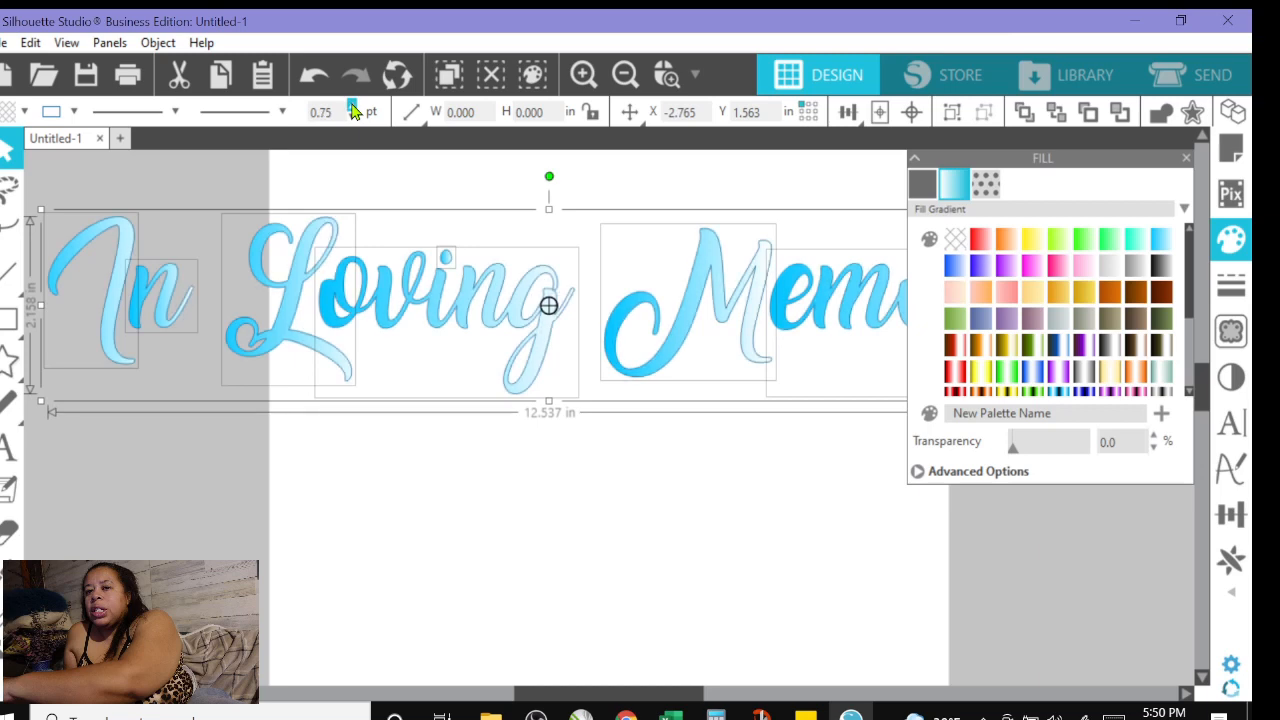
left_click(352, 105)
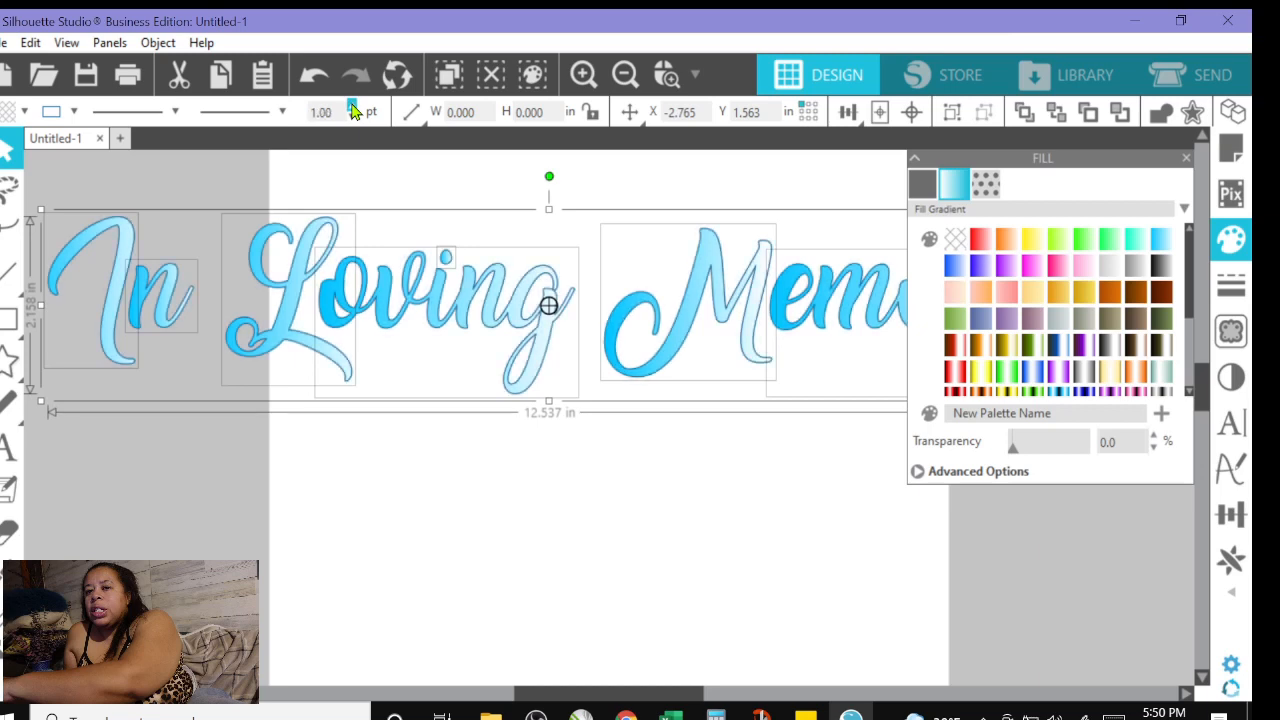
left_click(352, 105)
left_click(352, 105)
left_click(352, 105)
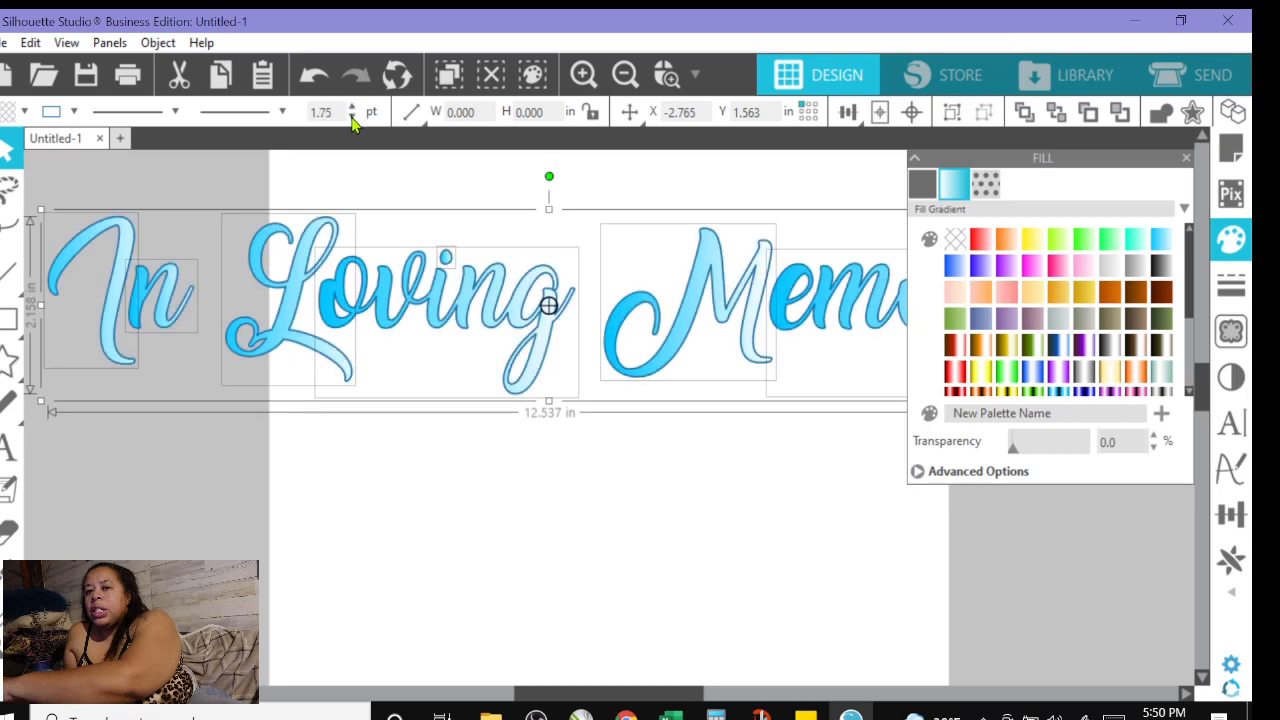
left_click(352, 118)
left_click(352, 118)
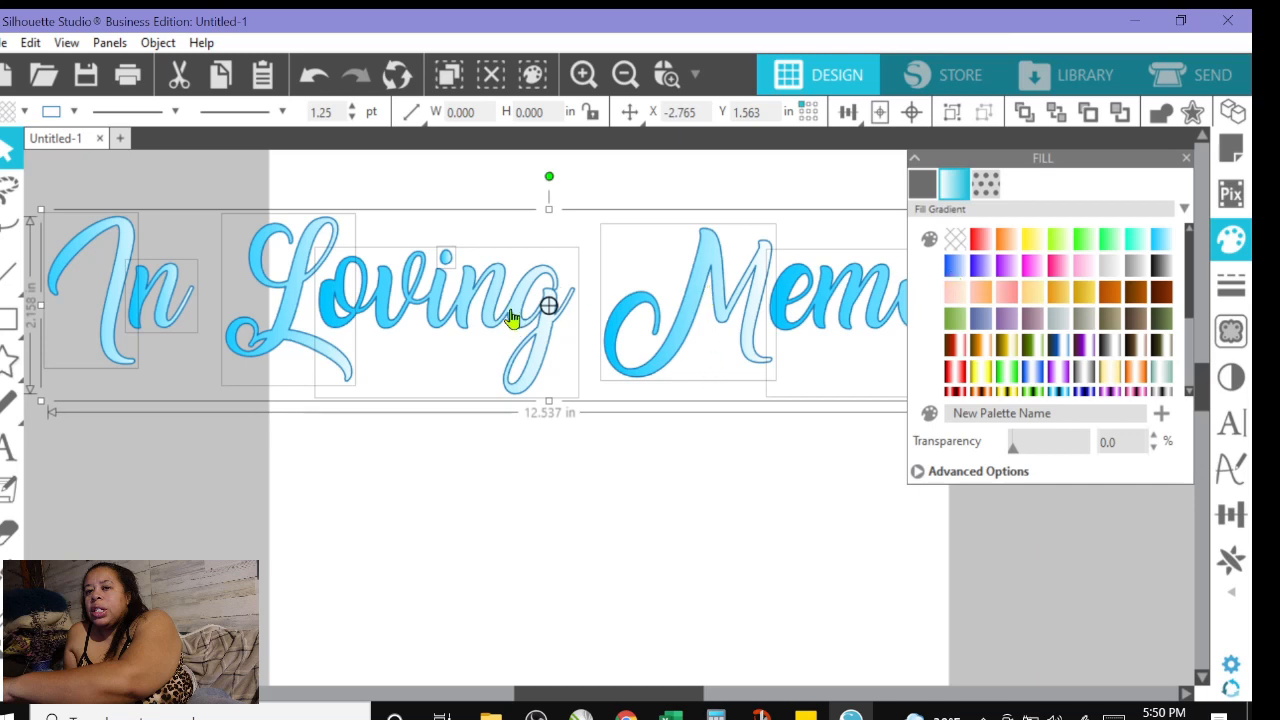
Rotate the lettering's gradient fill to an angle of -95 degrees
left_click(918, 472)
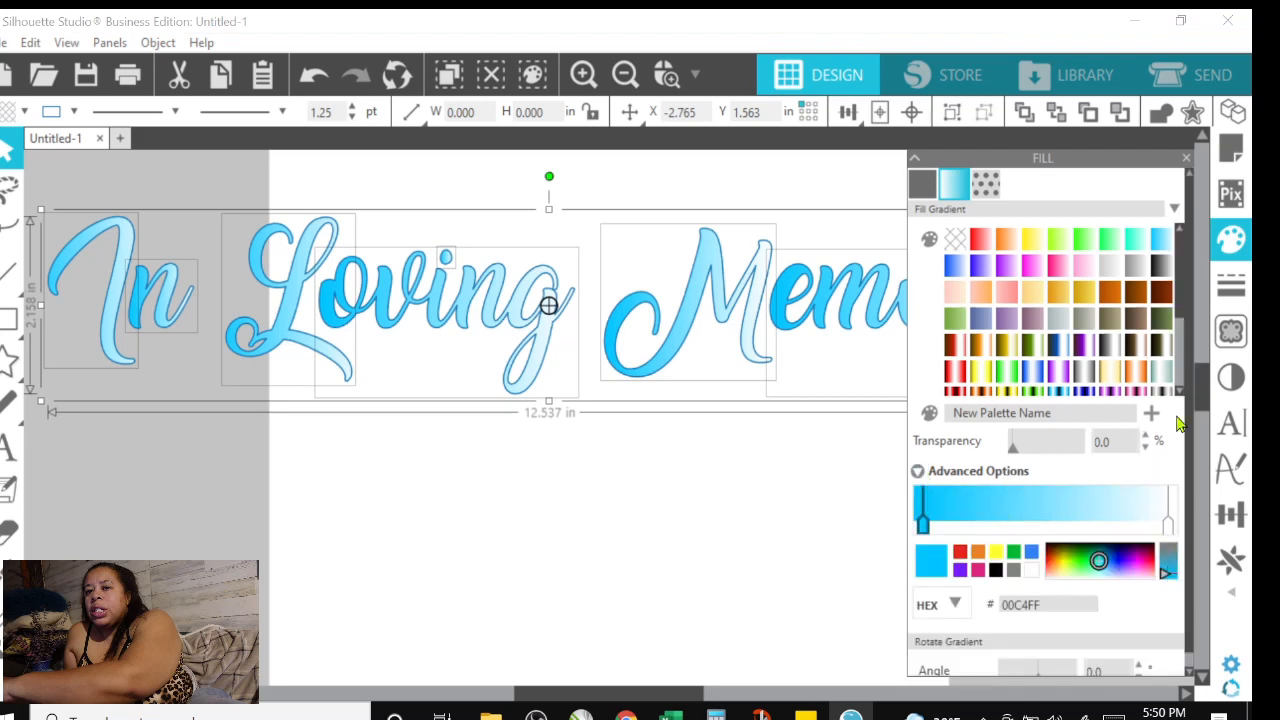
left_click(1203, 379)
mouse_move(1204, 380)
left_mouse_down()
mouse_move(1205, 399)
mouse_move(1204, 381)
left_mouse_up()
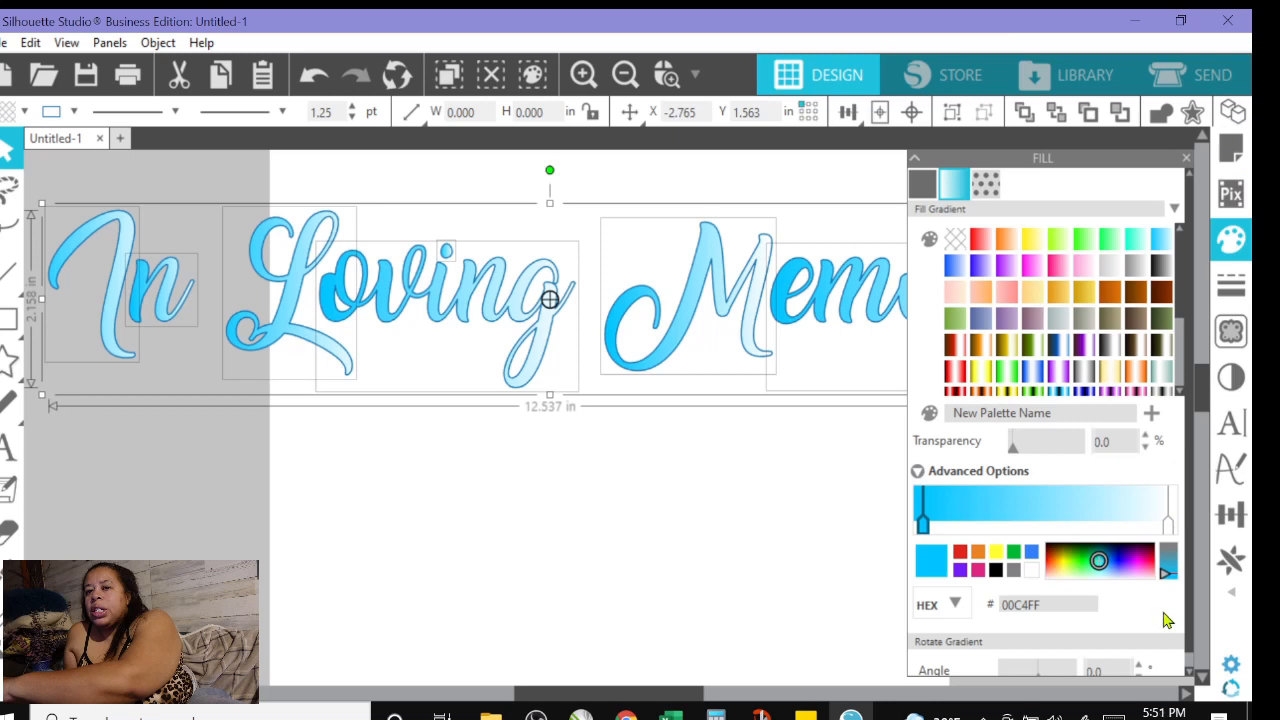
scroll(1165, 620, "down", 1)
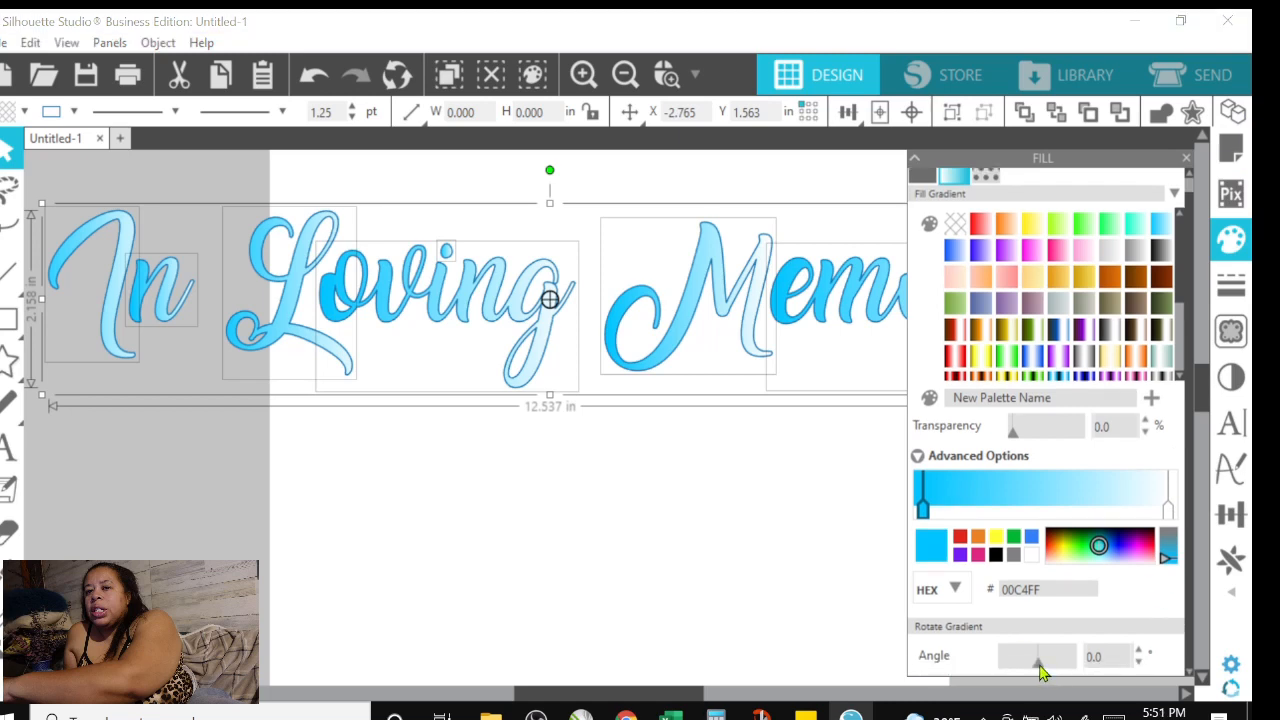
mouse_move(1038, 675)
left_mouse_down()
mouse_move(1001, 663)
mouse_move(1035, 667)
mouse_move(1020, 670)
left_mouse_up()
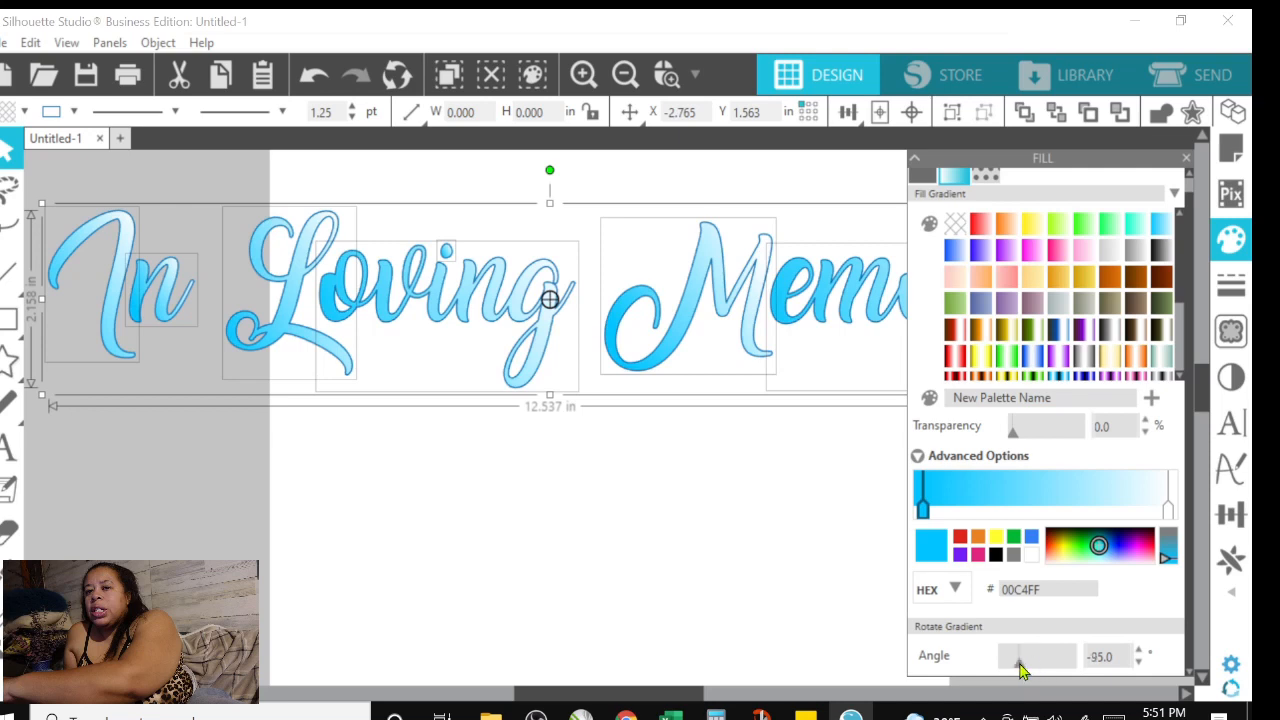
left_click(521, 521)
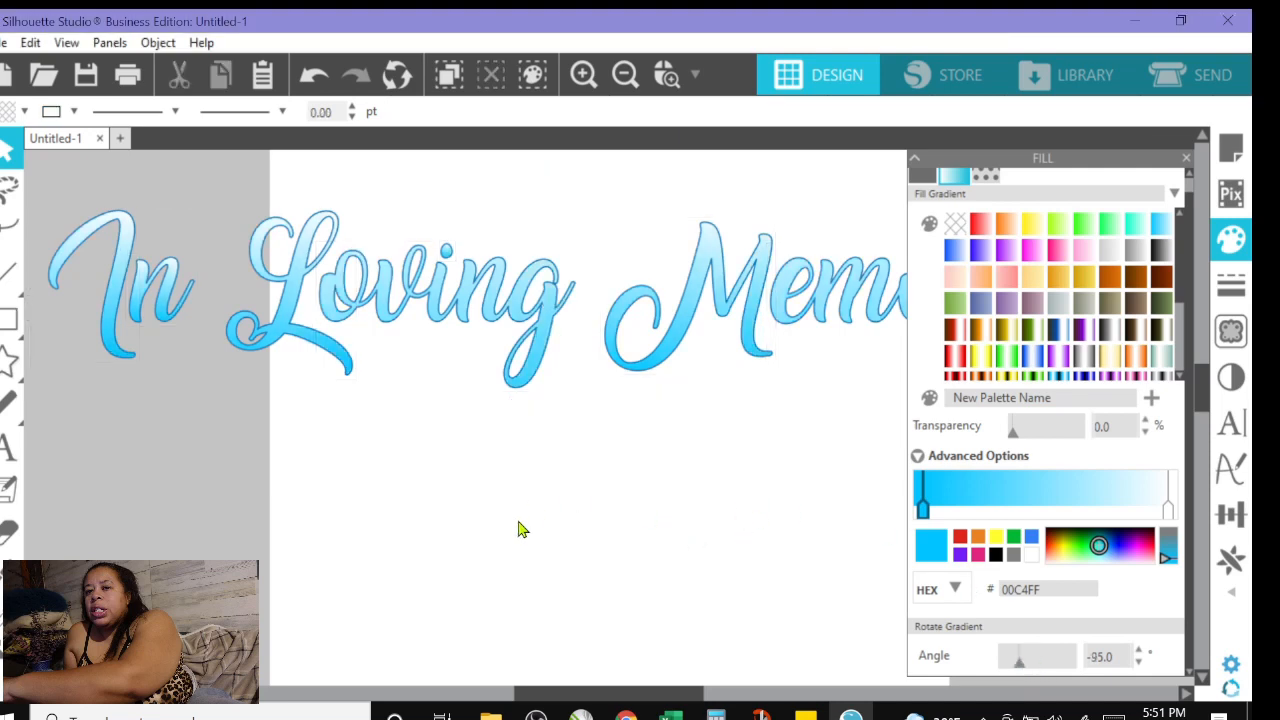
left_click(133, 247)
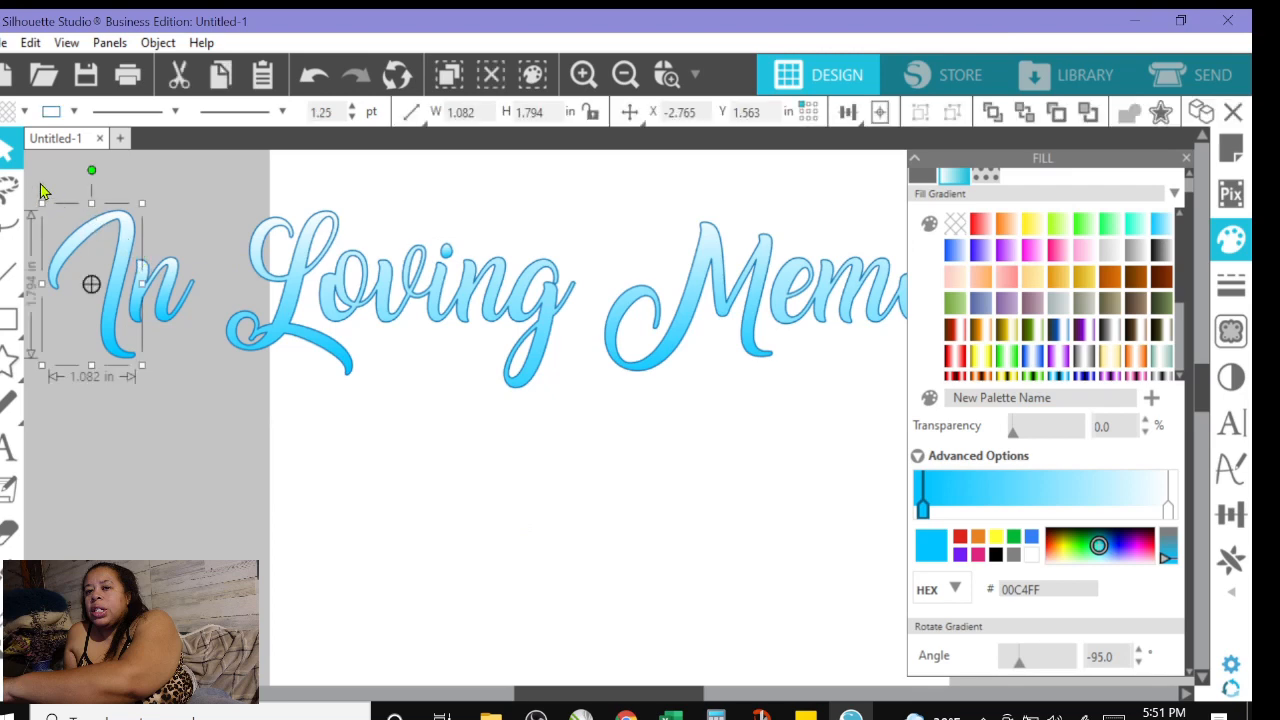
left_click(287, 282)
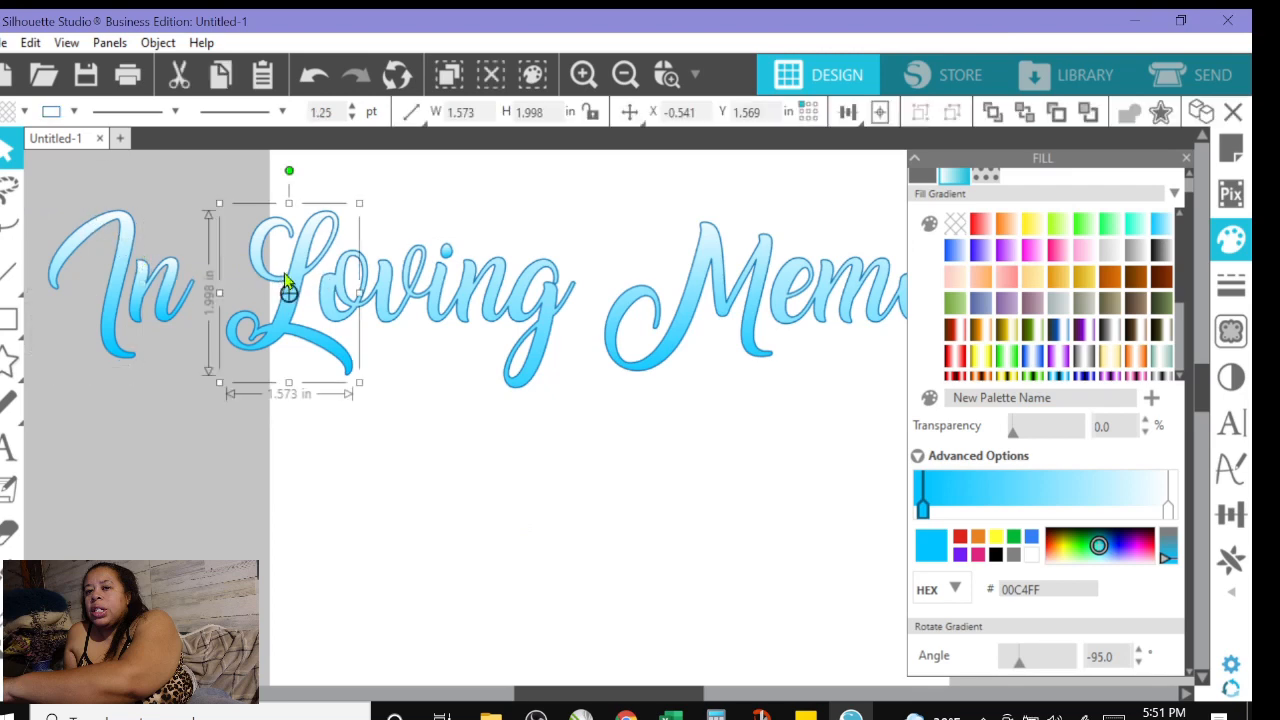
left_click(443, 309)
left_click(593, 502)
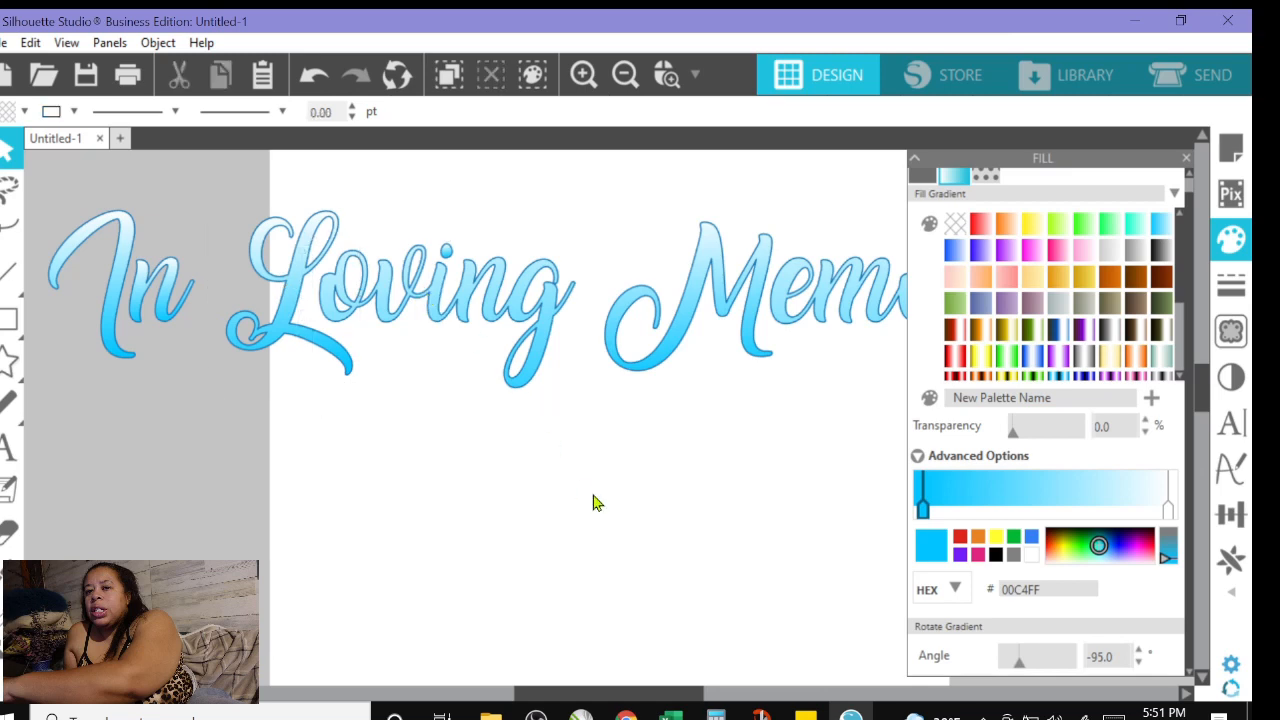
Group all the letters of "In Loving Memory" into one object
left_click(1187, 160)
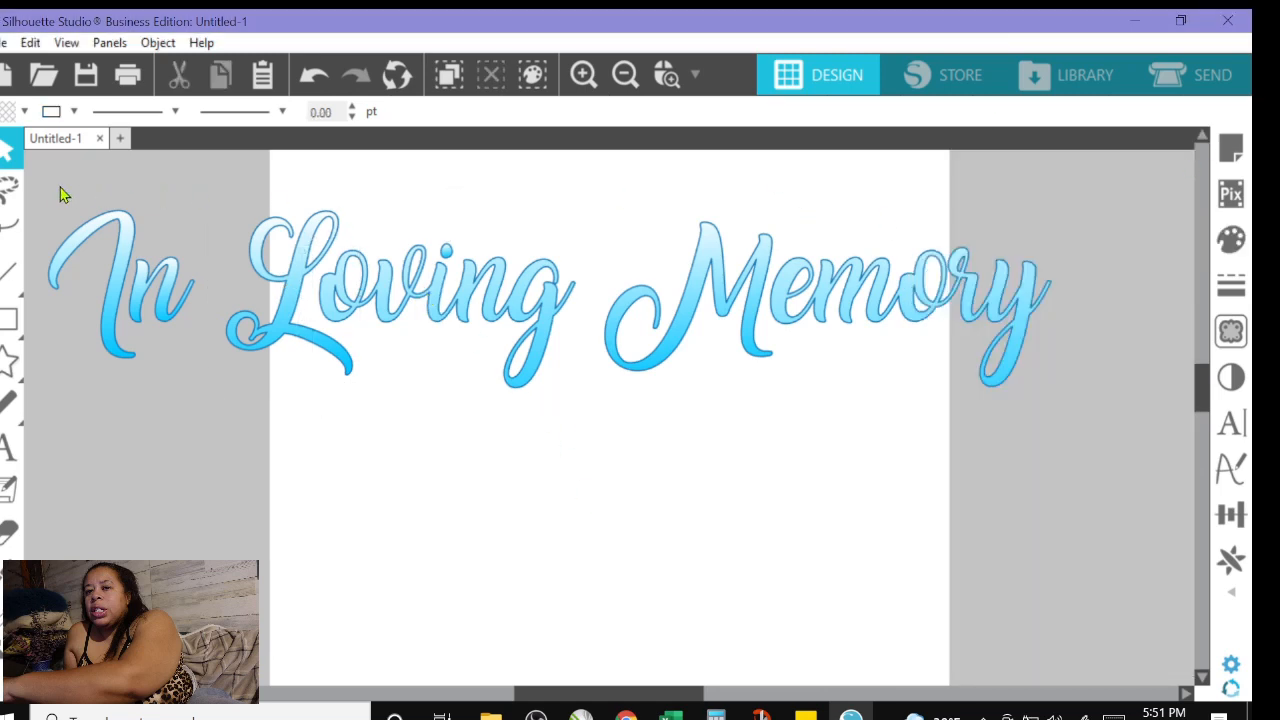
left_click_drag(55, 177, 975, 392)
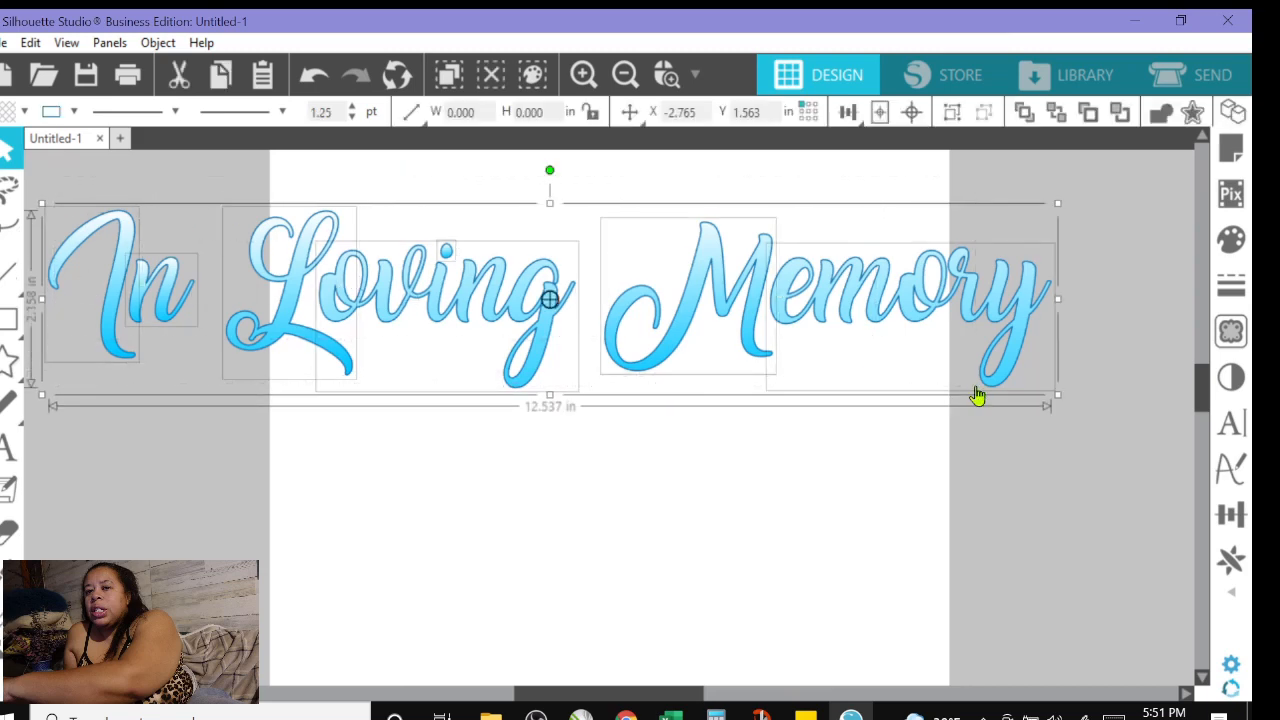
right_click(948, 317)
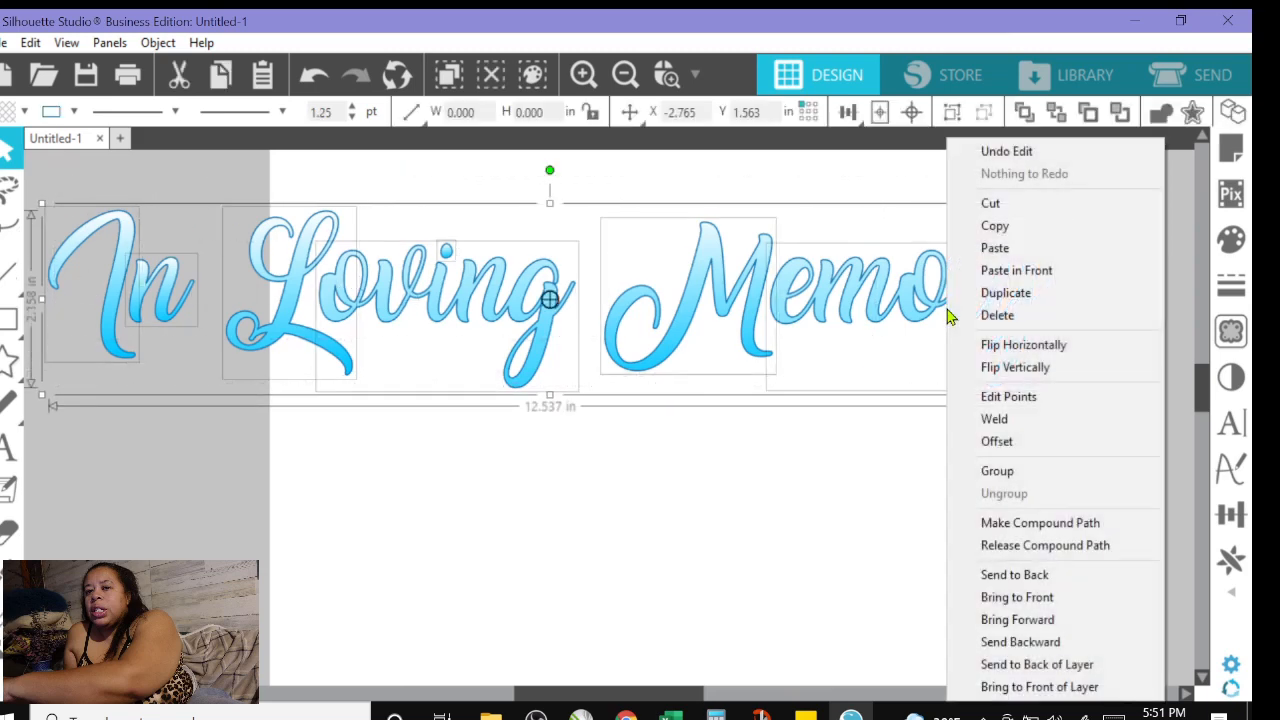
left_click(1003, 472)
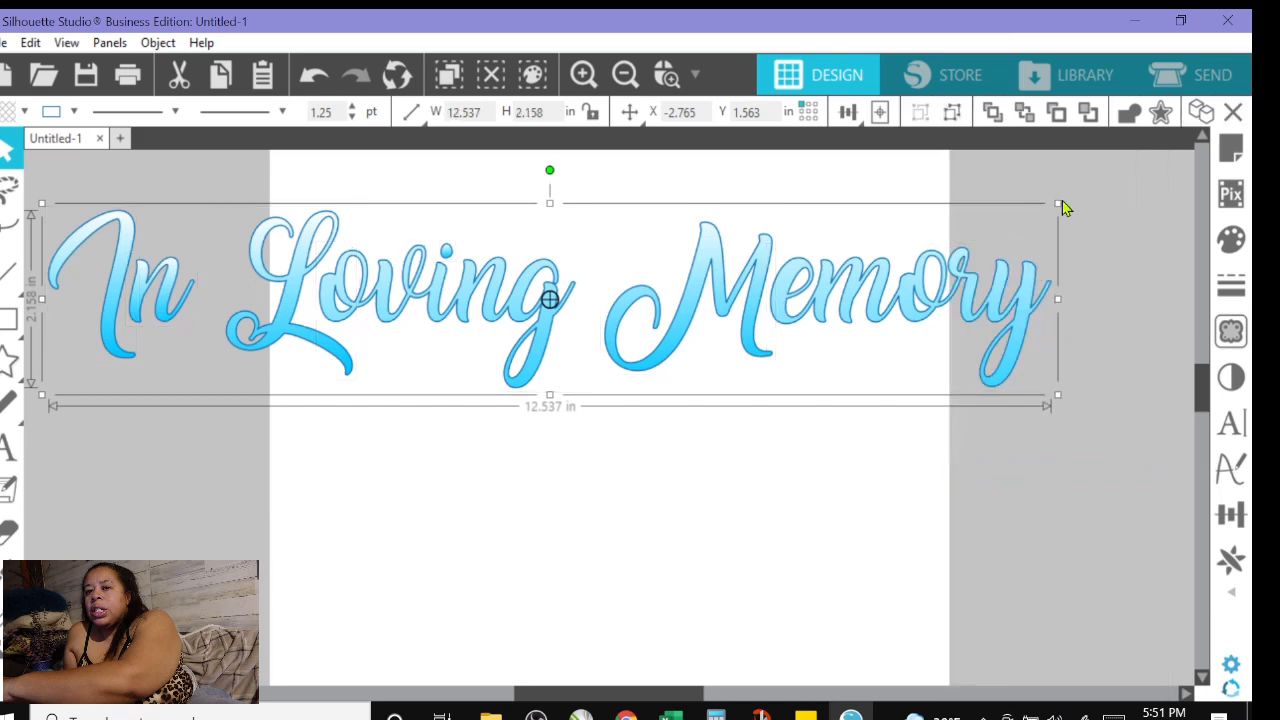
Scale the grouped lettering down proportionally to about 7.6 in wide and position it near the page's top edge, inside the side margins
left_click_drag(1058, 203, 711, 369)
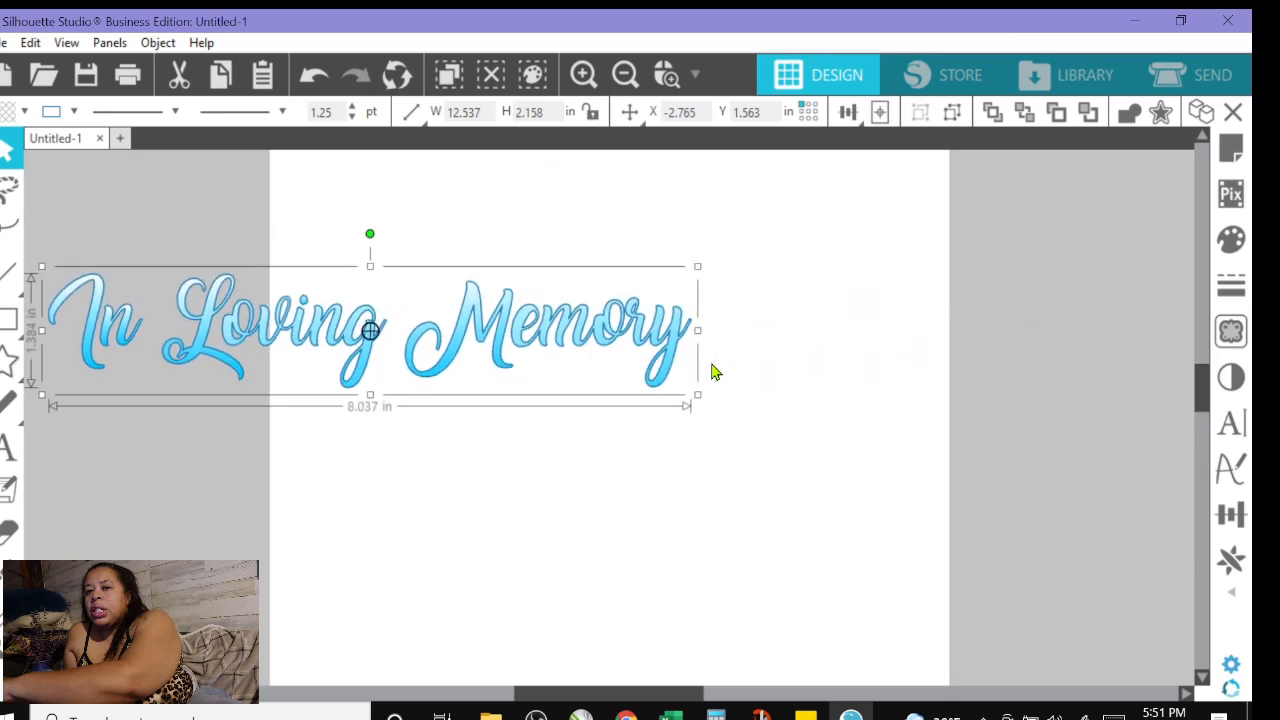
left_click_drag(351, 336, 660, 218)
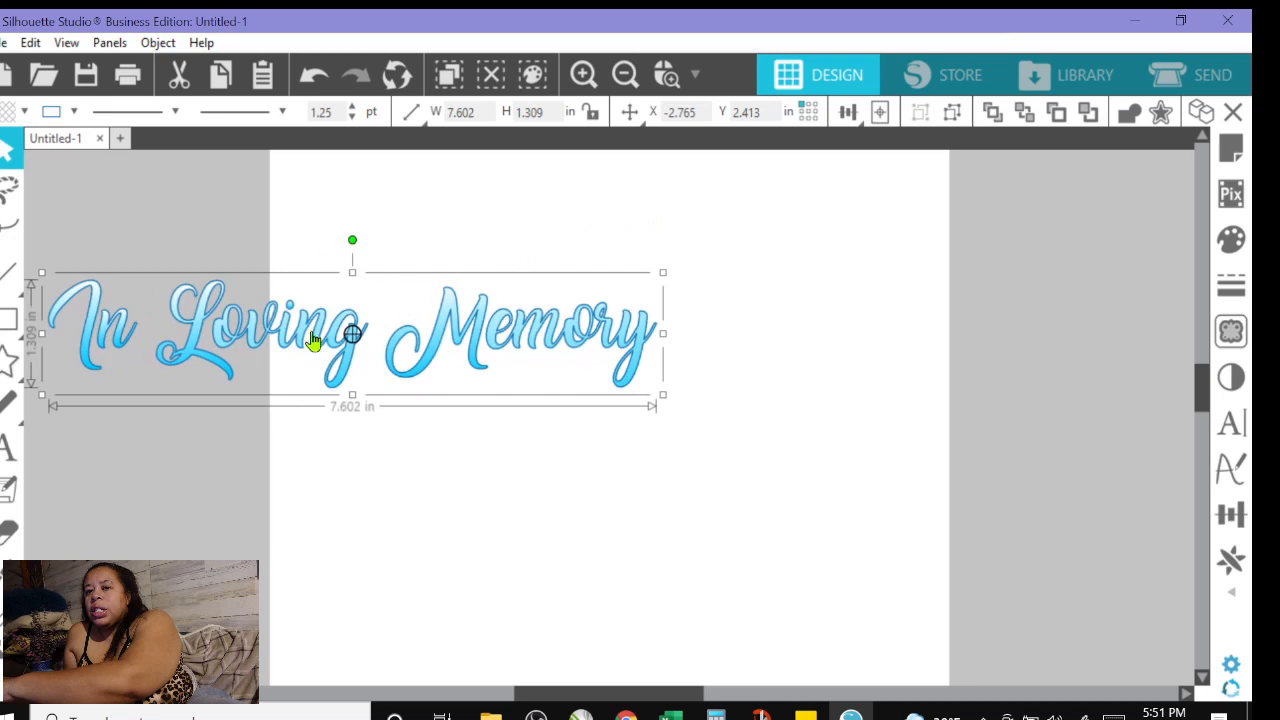
left_click_drag(316, 344, 546, 226)
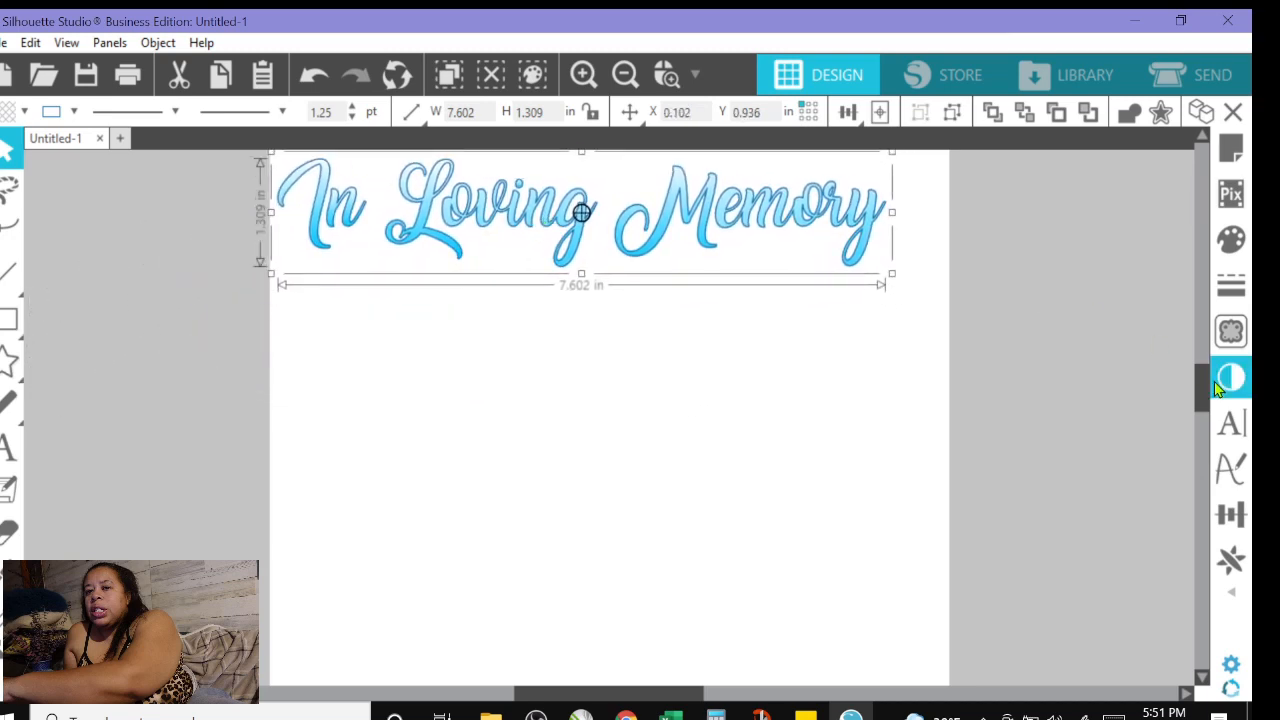
left_click_drag(1199, 397, 1203, 363)
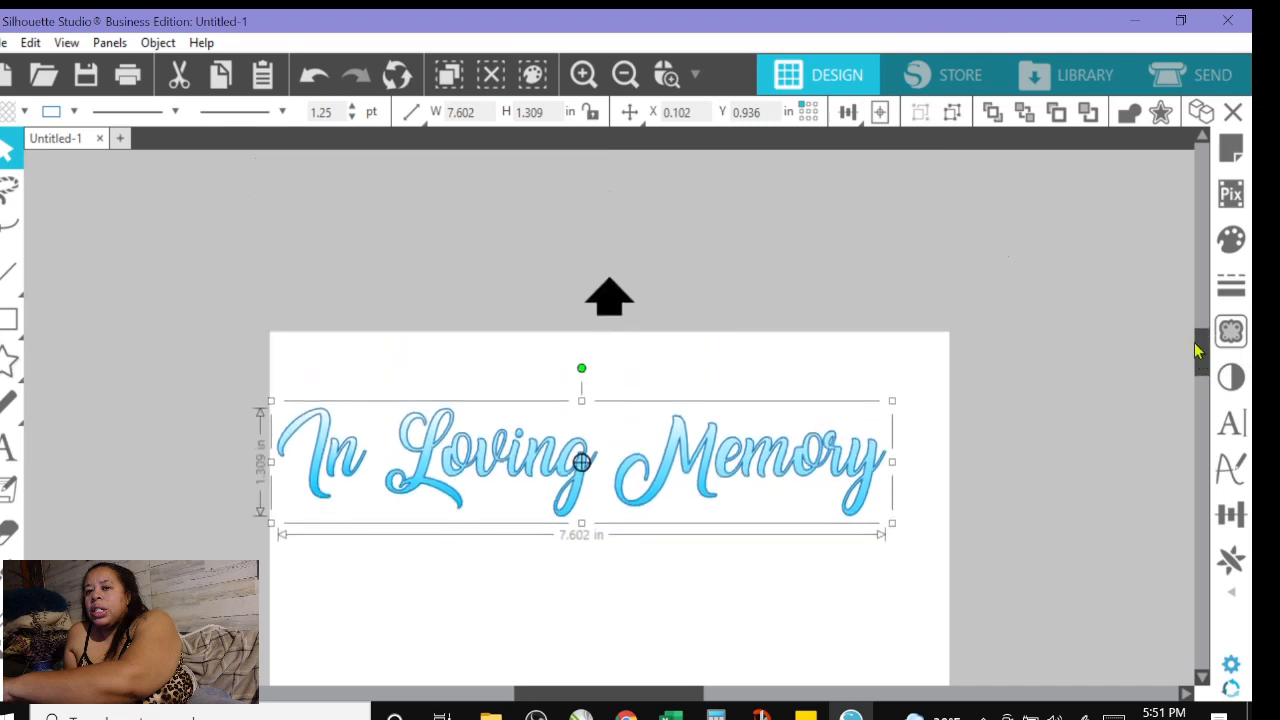
left_click_drag(493, 458, 513, 415)
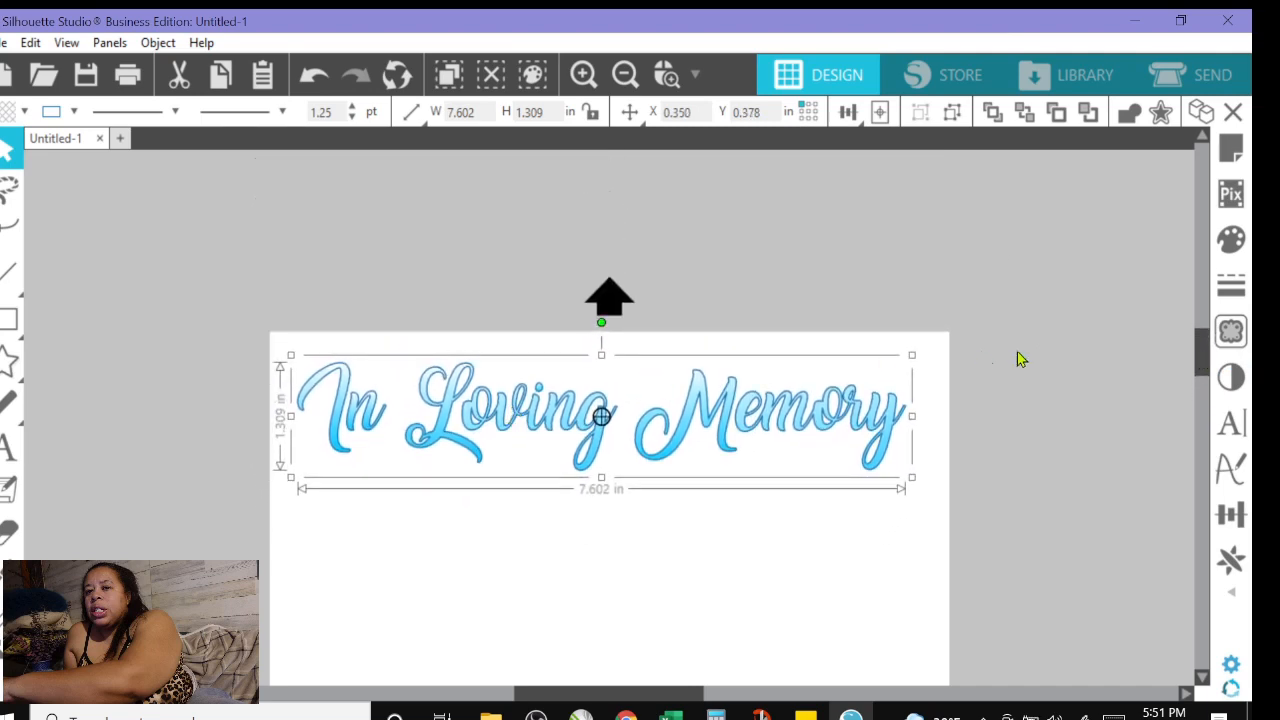
mouse_move(1204, 347)
left_mouse_down()
mouse_move(1204, 377)
mouse_move(1204, 362)
left_mouse_up()
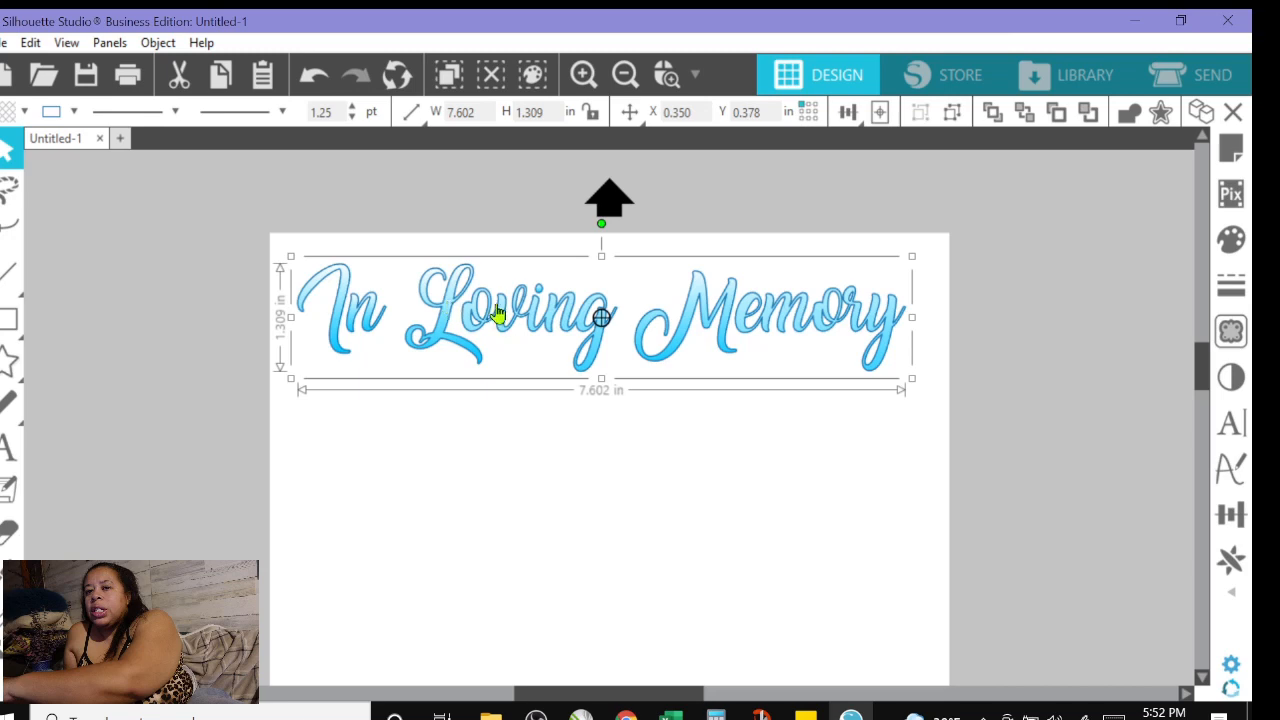
left_click(583, 76)
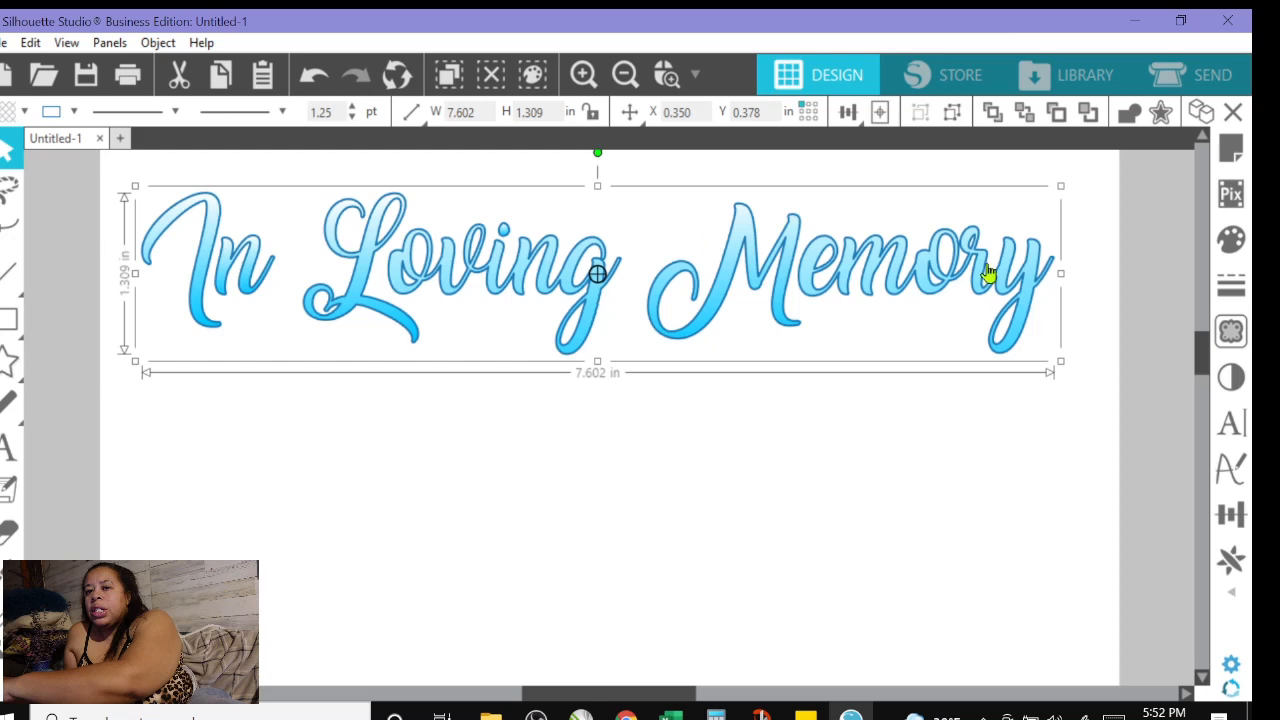
left_click(1233, 250)
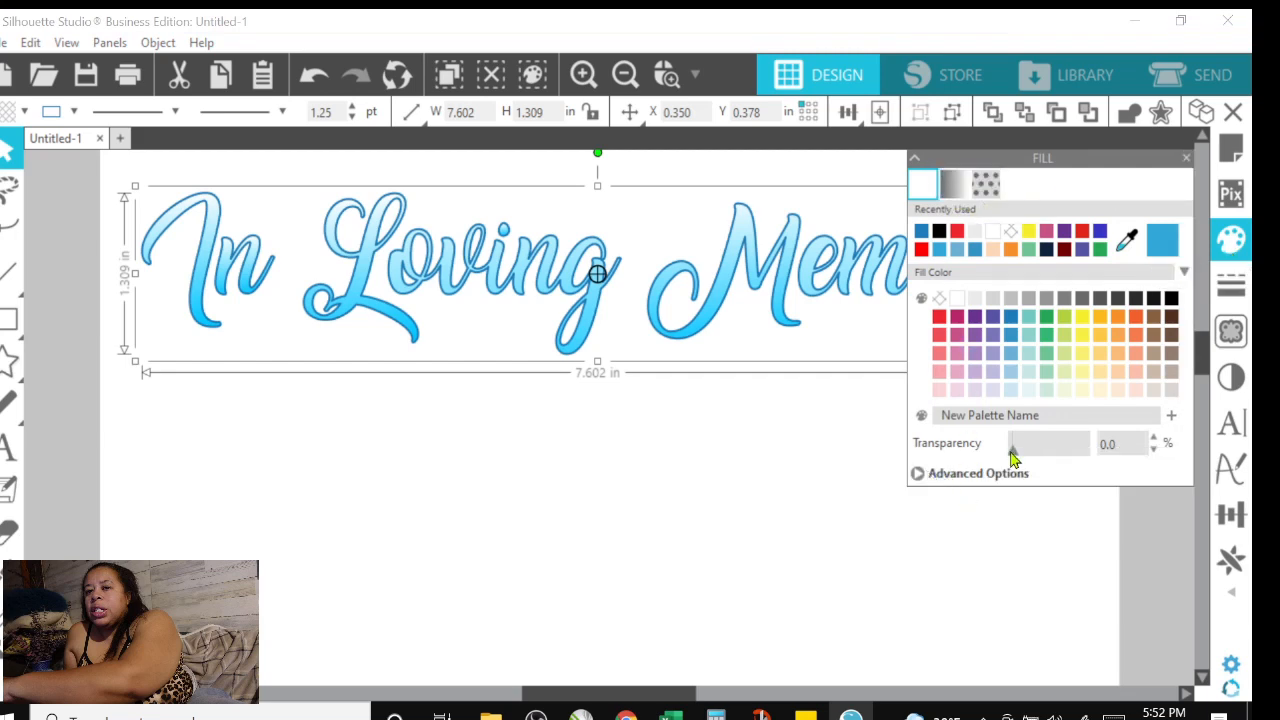
left_click(919, 476)
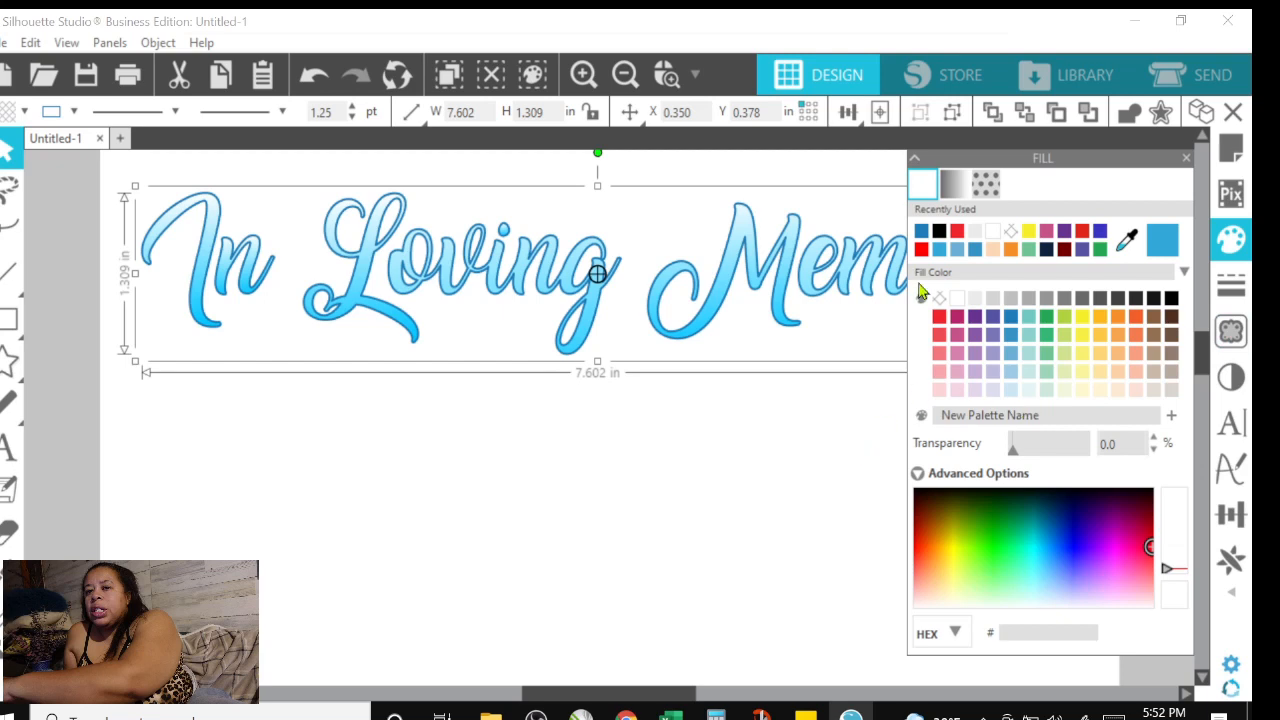
left_click(984, 186)
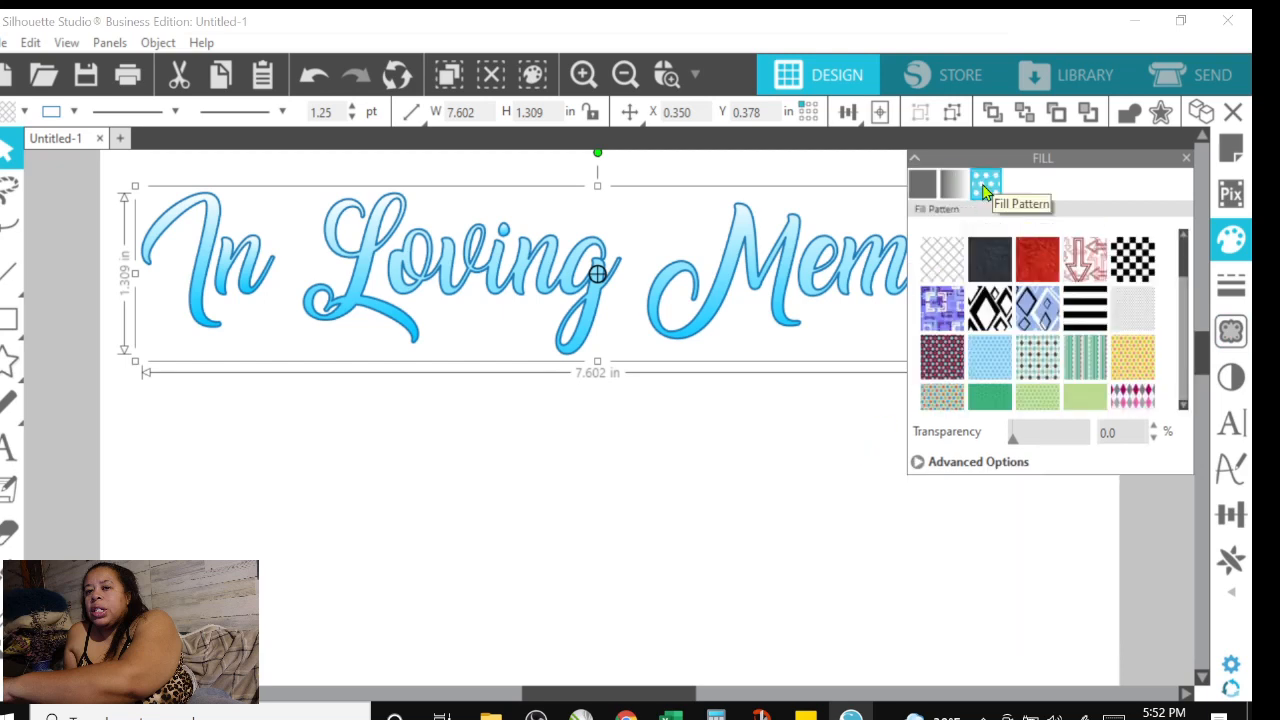
Add a drop shadow behind the lettering and set the shadow's transparency to 74%
left_click(1232, 378)
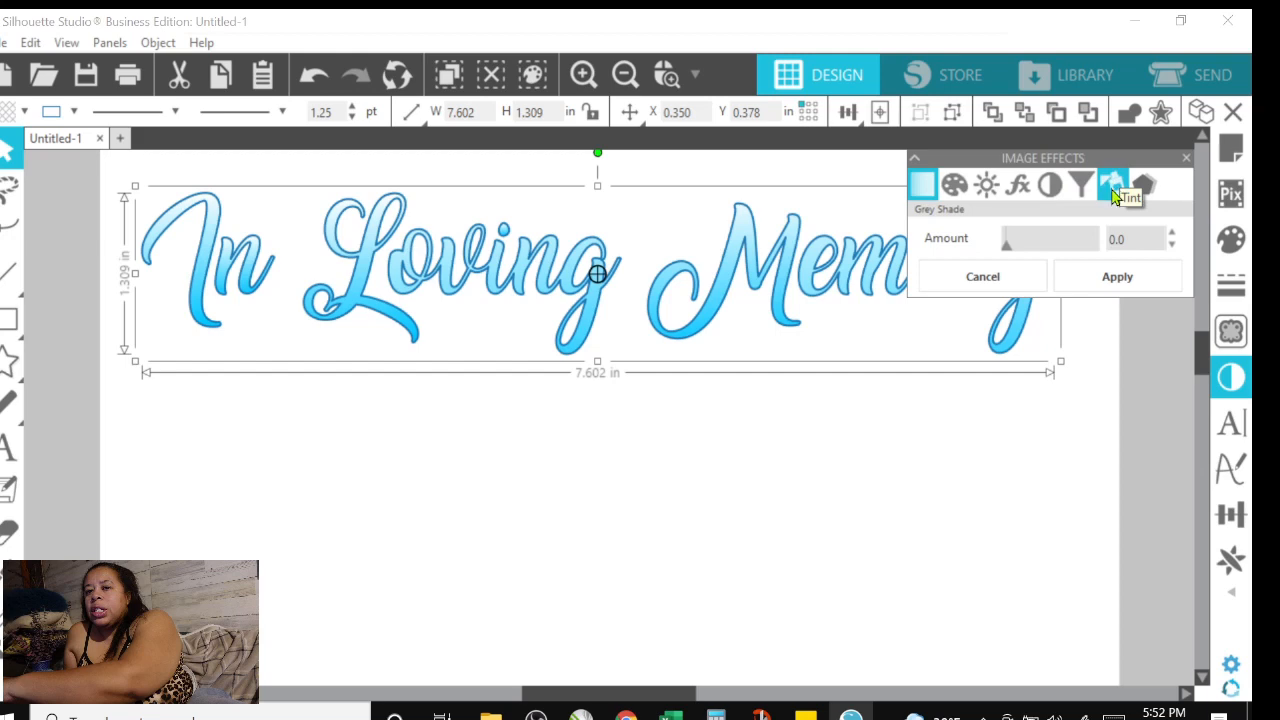
left_click(1146, 188)
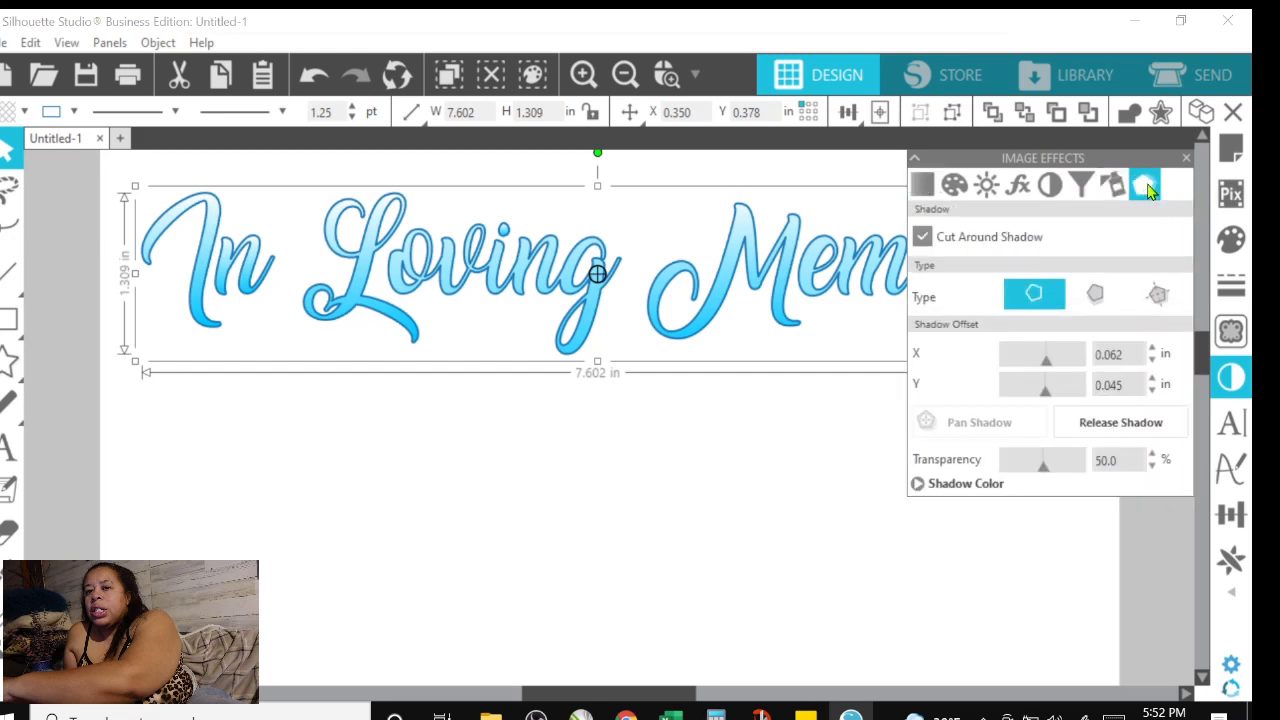
left_click(1095, 298)
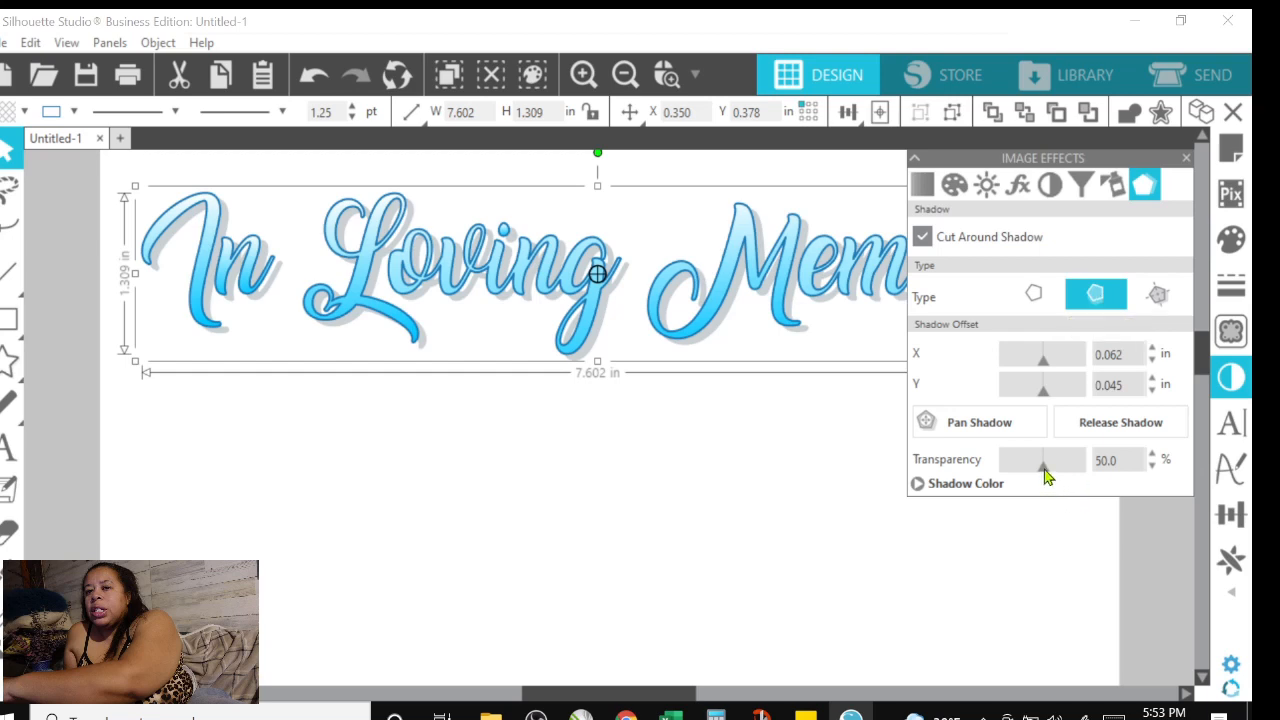
left_click_drag(1050, 476, 1062, 470)
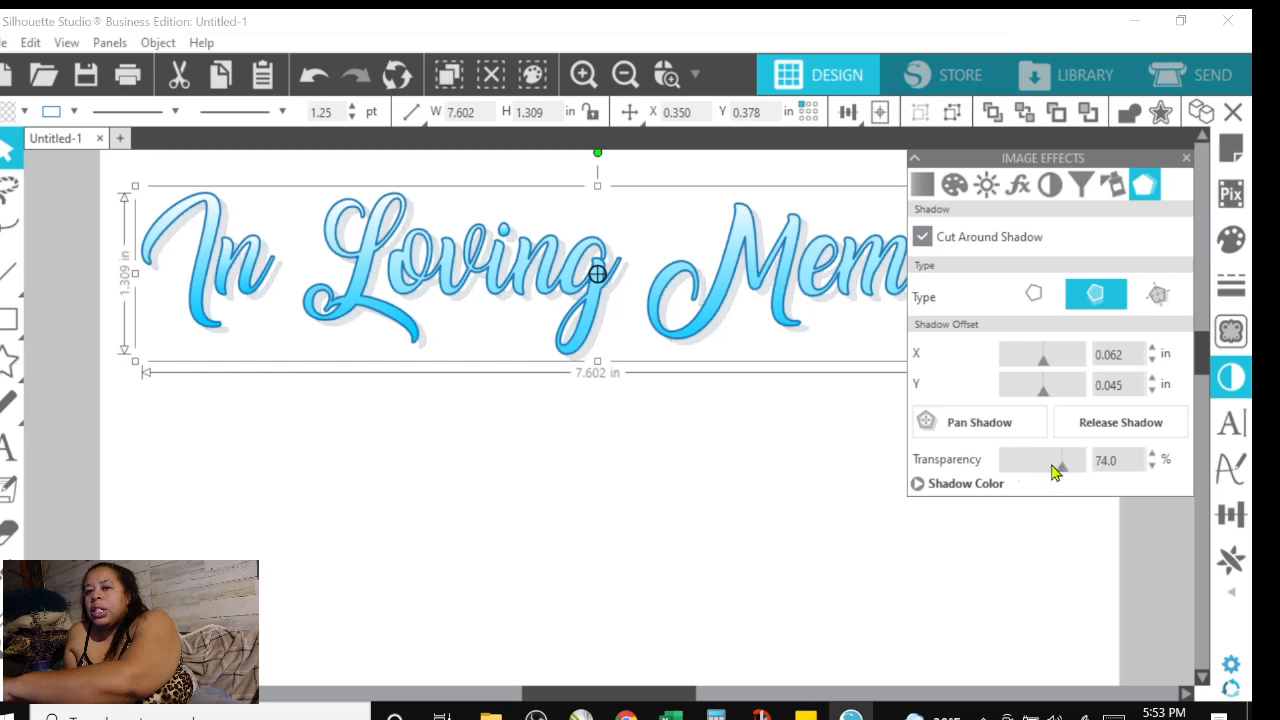
Change the shadow color to black, hex 000000
left_click(918, 484)
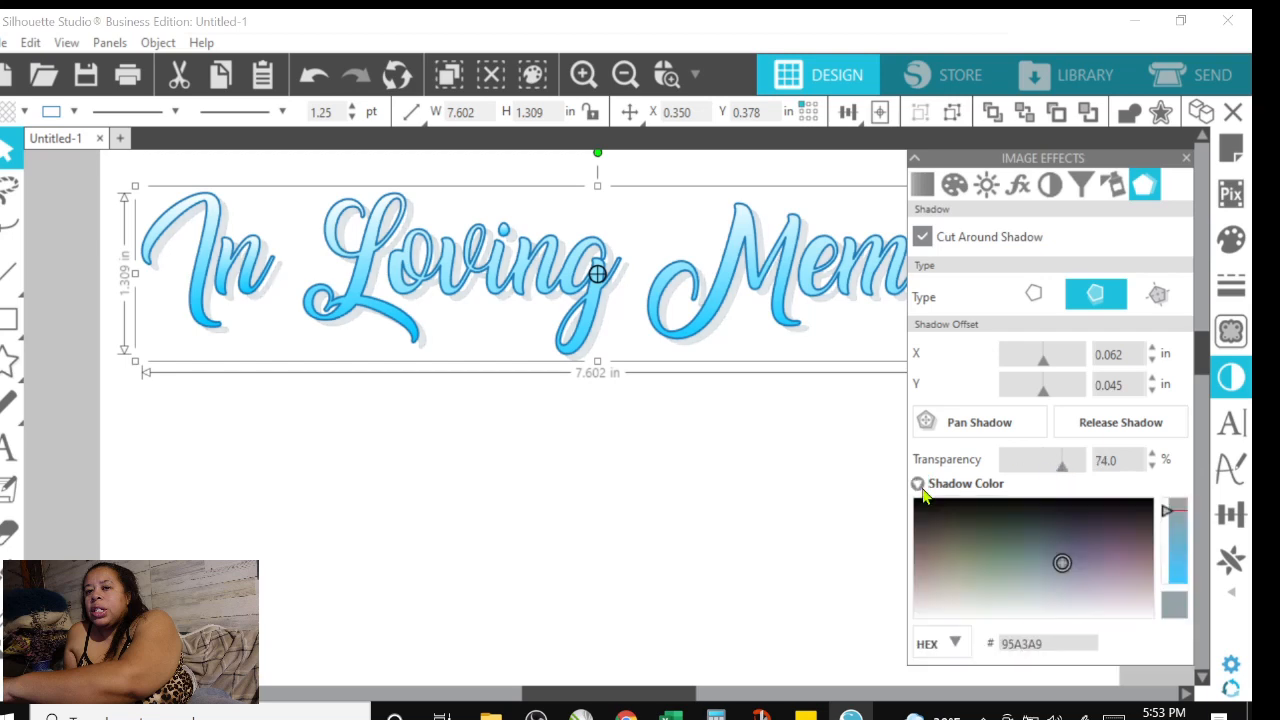
left_click(1043, 536)
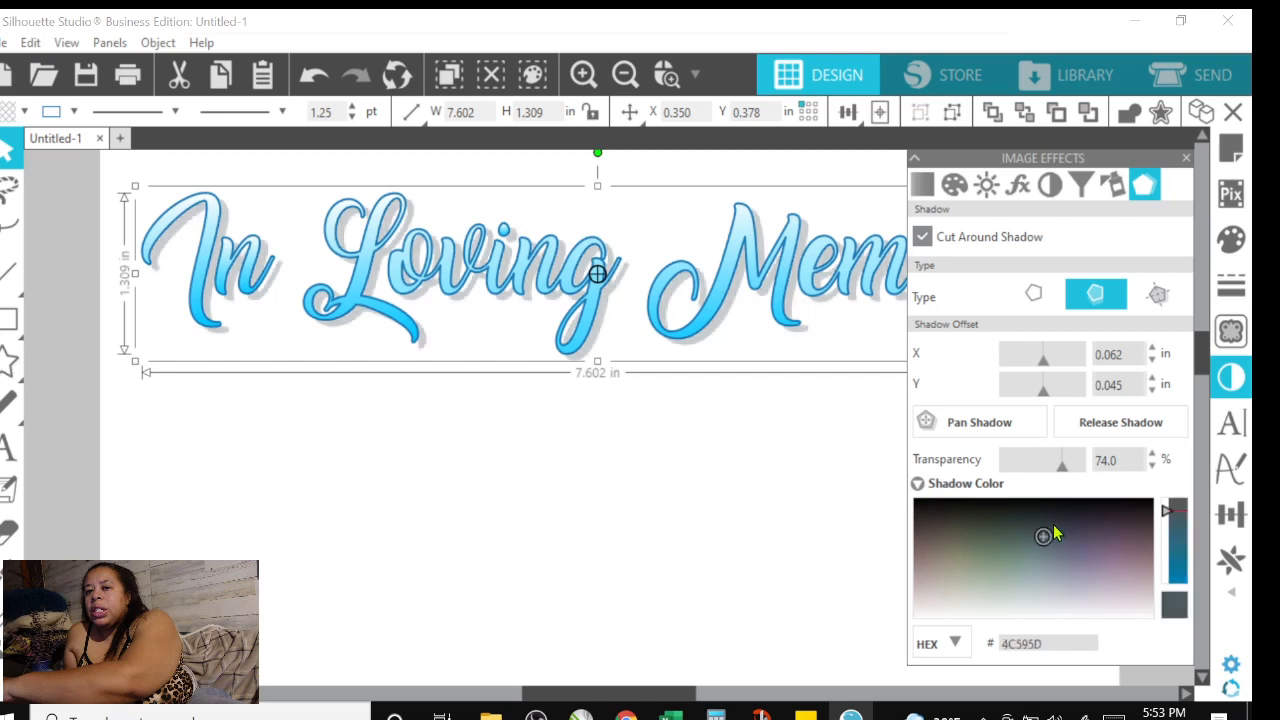
left_click(933, 509)
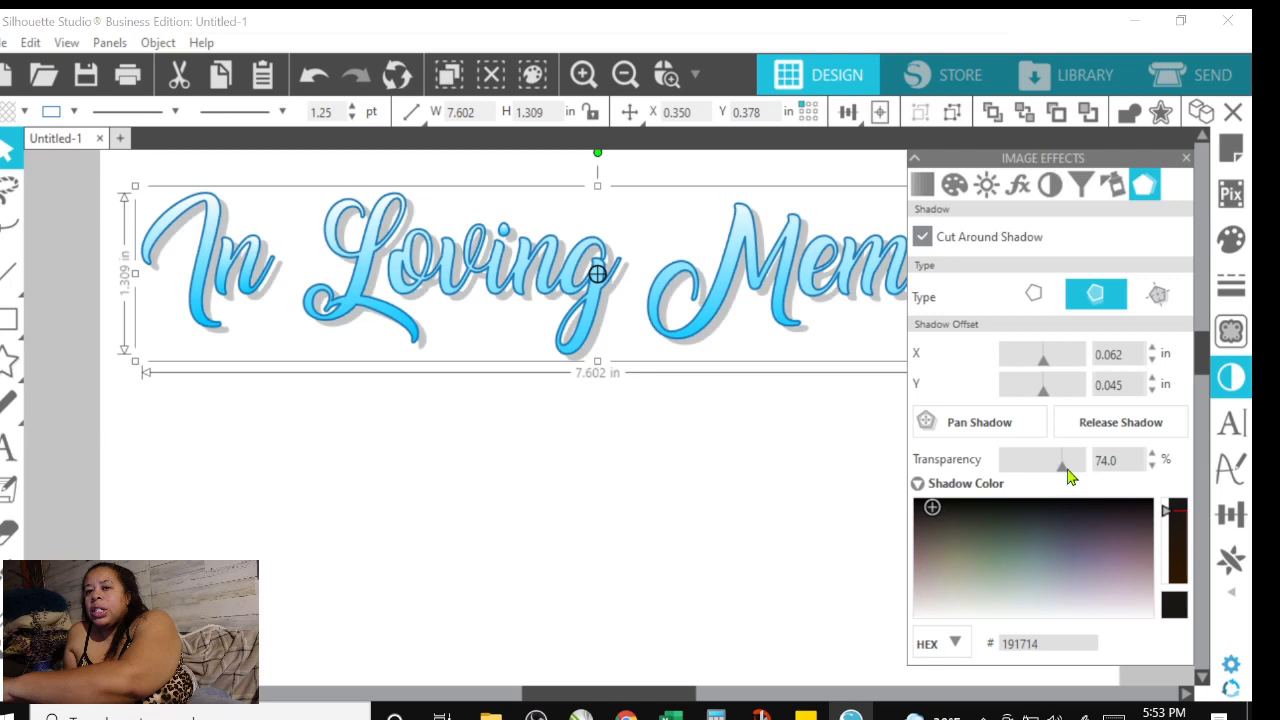
Adjust the black shadow's transparency to 49%
left_click_drag(1071, 466, 1083, 466)
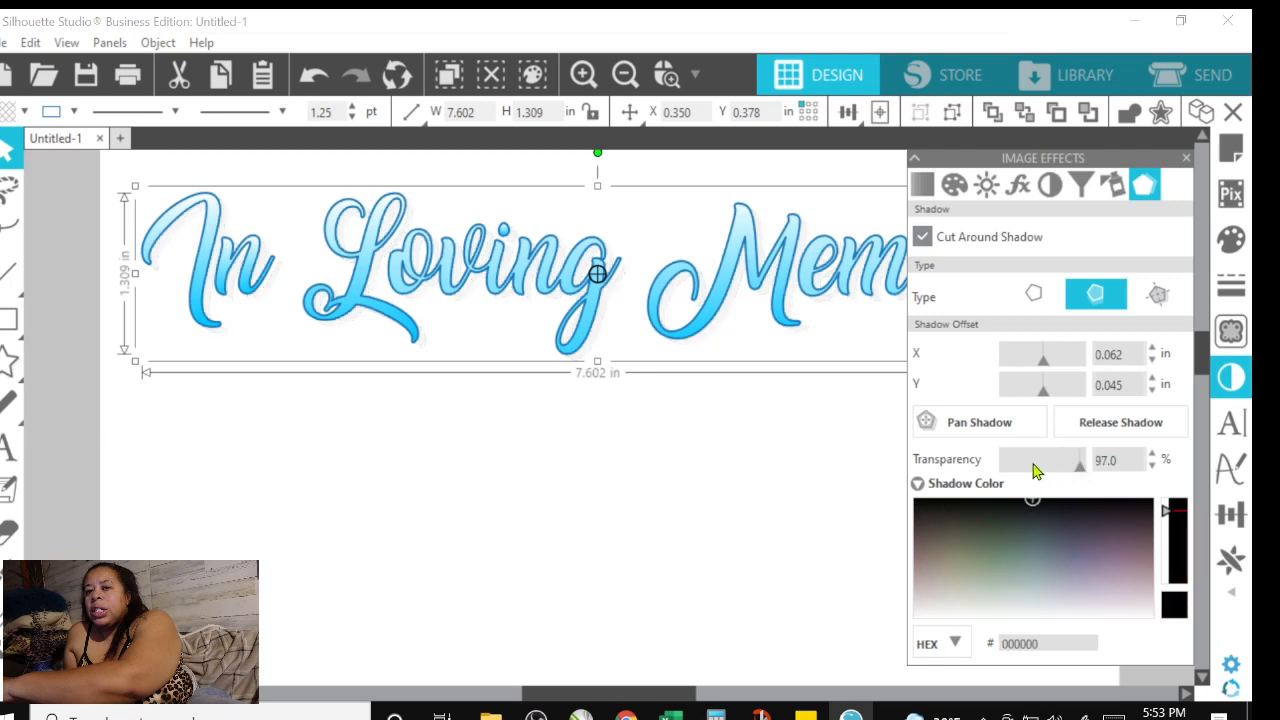
left_click(1035, 470)
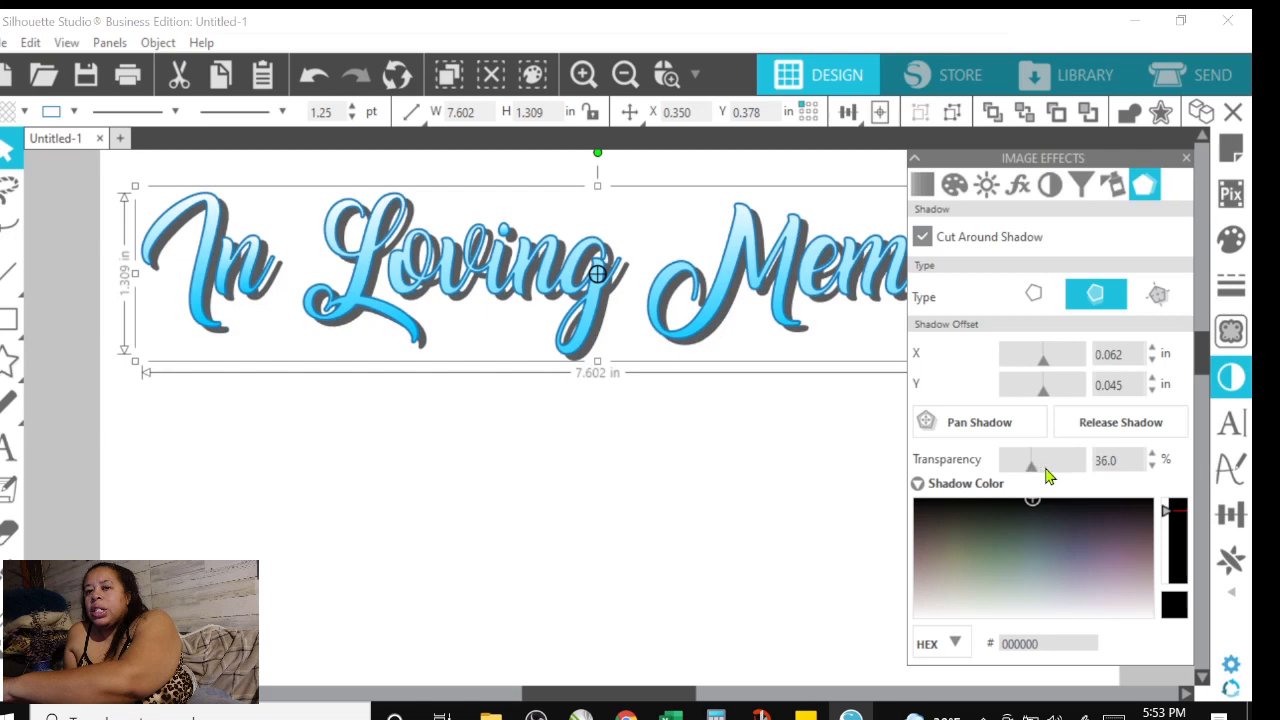
left_click(1046, 471)
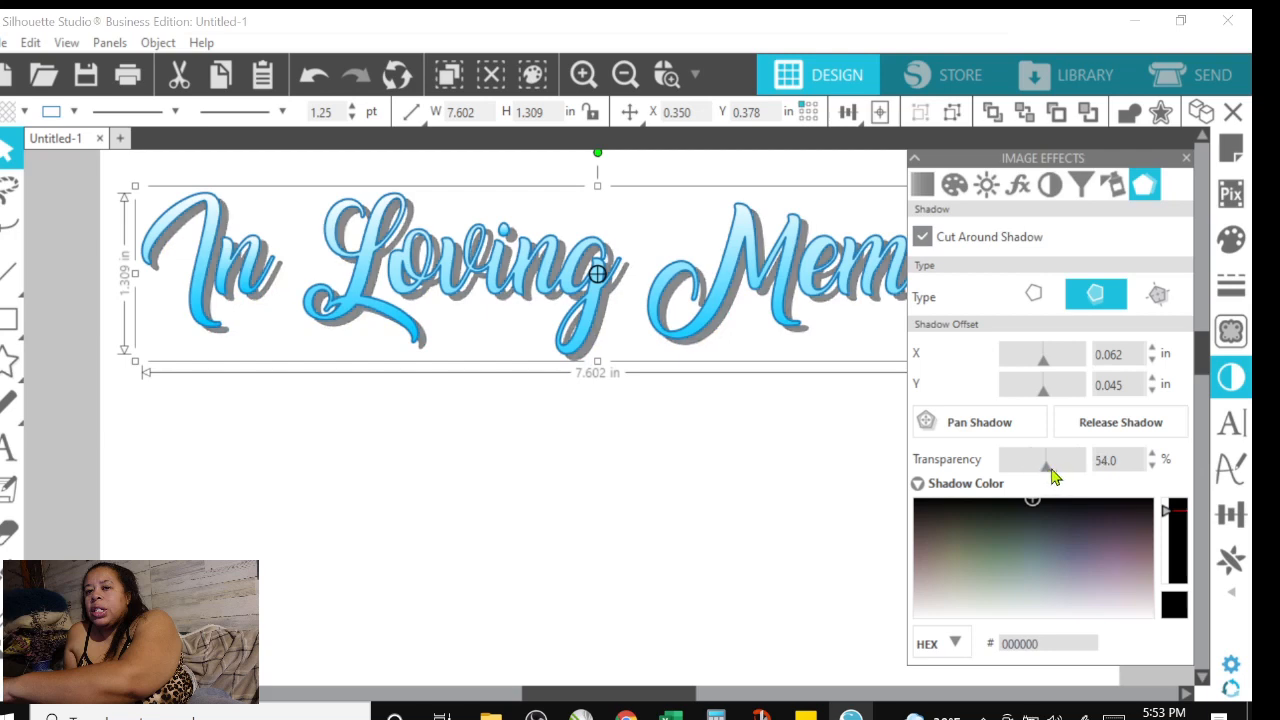
left_click(1051, 471)
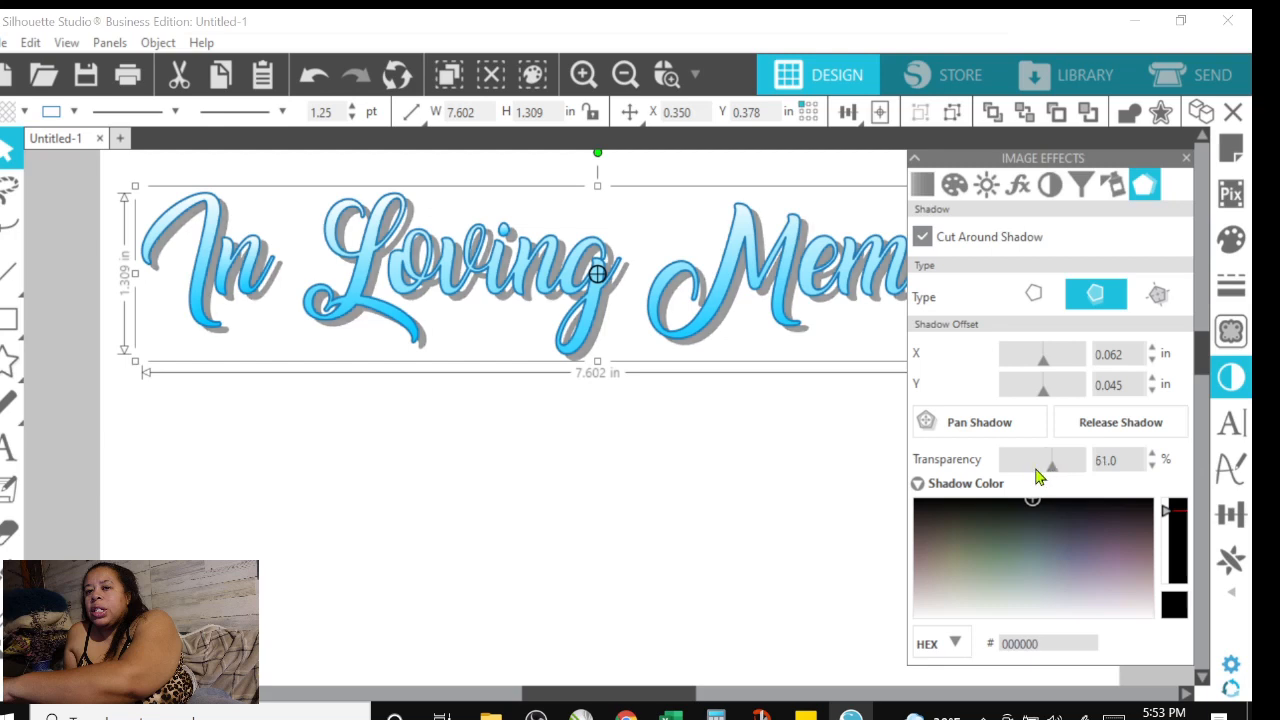
left_click(1036, 471)
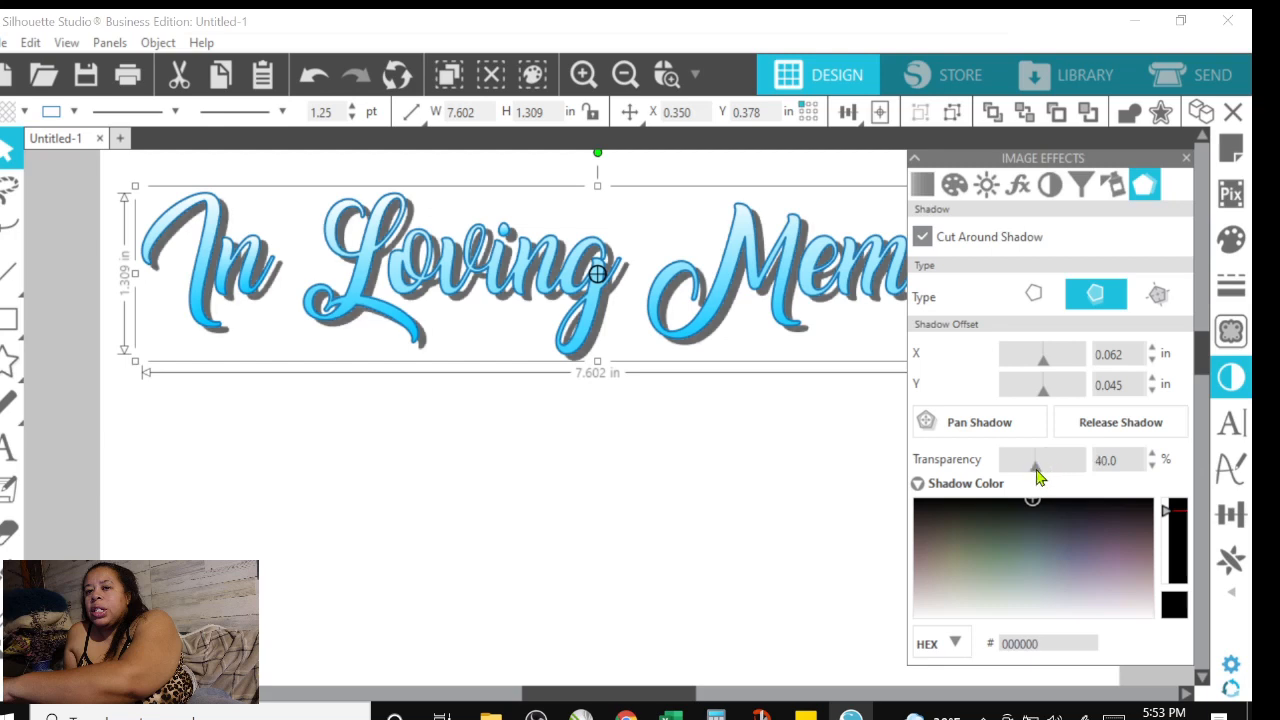
left_click(1042, 471)
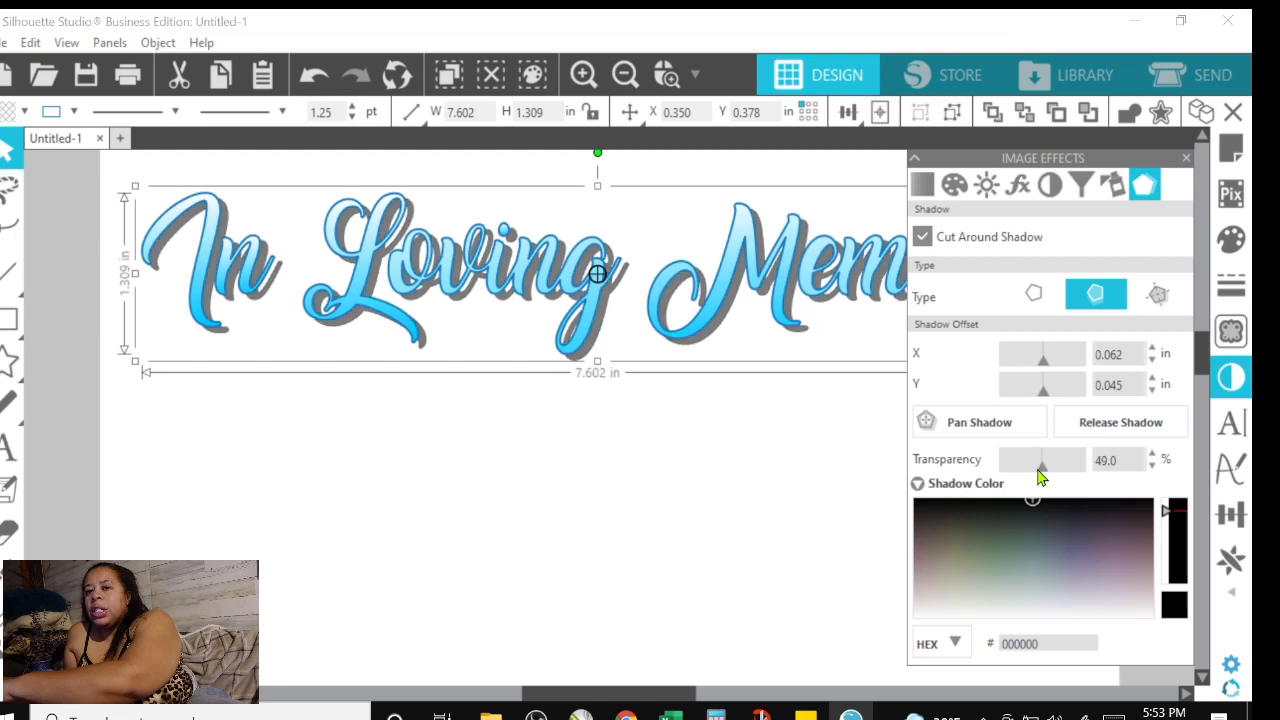
Adjust the drop shadow's transparency to 43%
left_click(1038, 471)
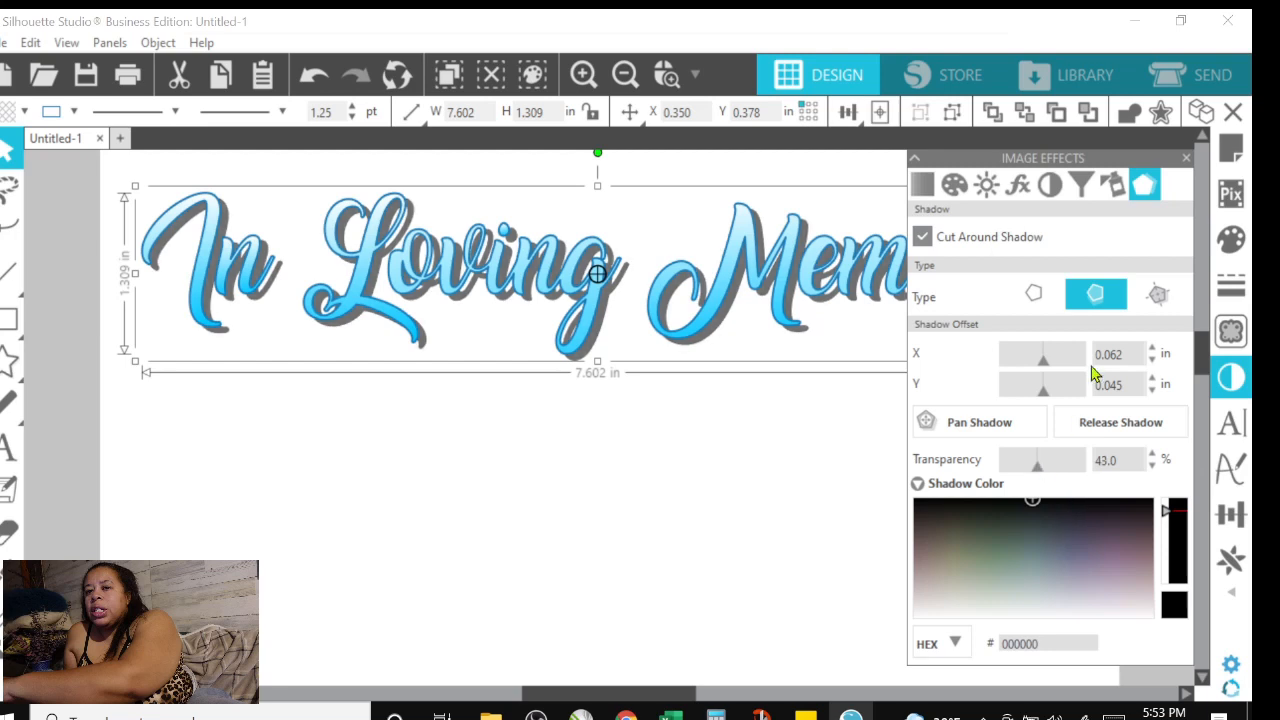
mouse_move(1202, 347)
left_mouse_down()
mouse_move(1202, 363)
mouse_move(1202, 333)
left_mouse_up()
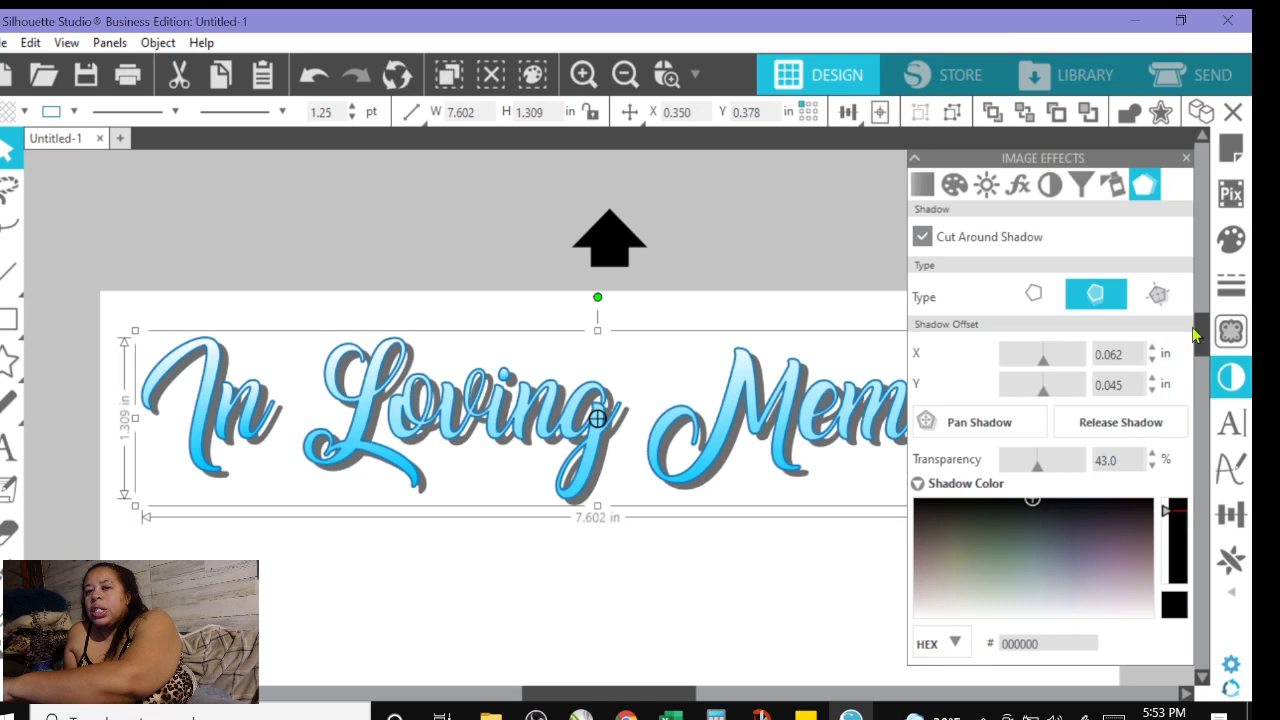
mouse_move(1204, 330)
left_mouse_down()
mouse_move(1209, 363)
mouse_move(1210, 325)
mouse_move(1214, 352)
left_mouse_up()
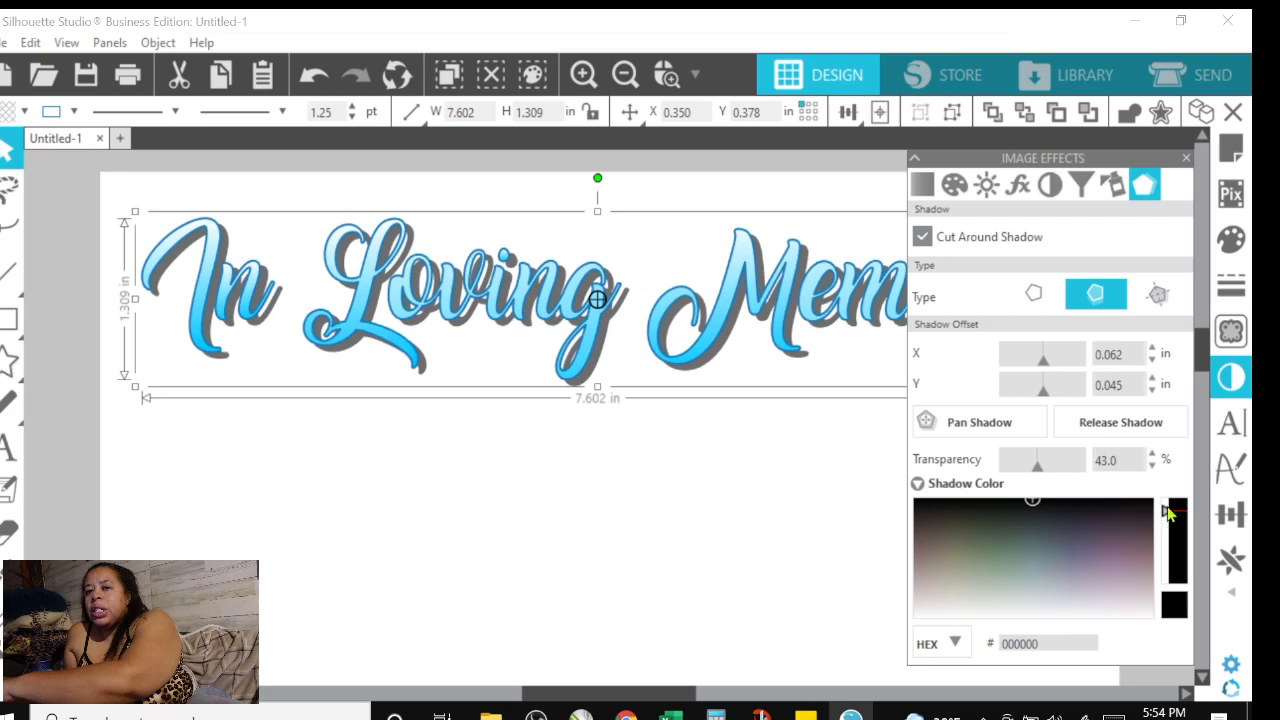
Change the drop shadow's color from black to a light blue, hex 58AFE1
left_click_drag(1163, 508, 1166, 538)
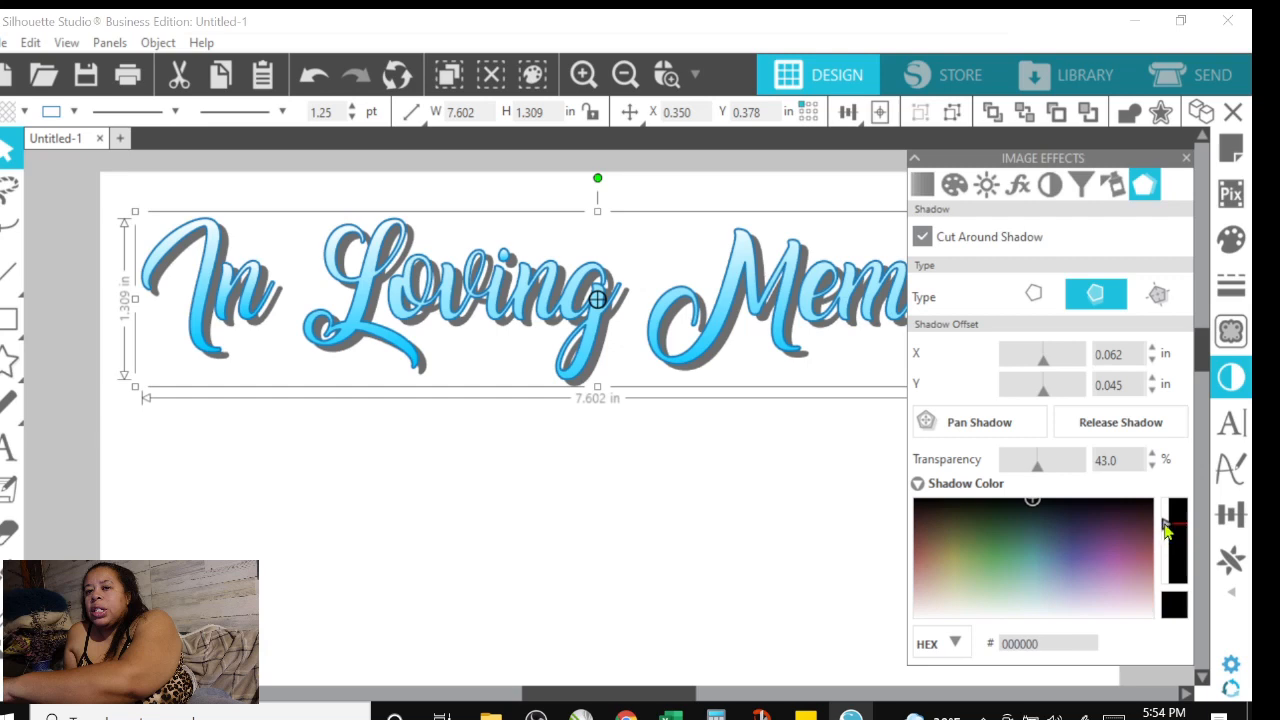
left_click(1033, 504)
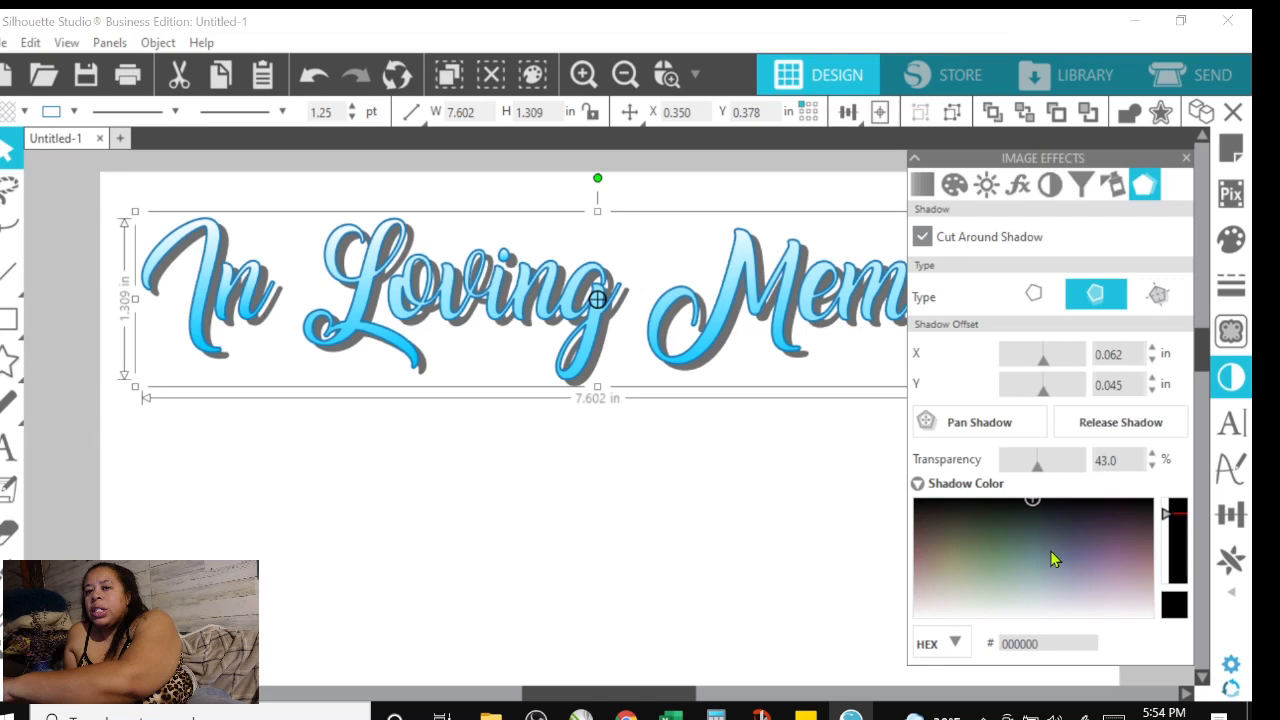
left_click(1039, 521)
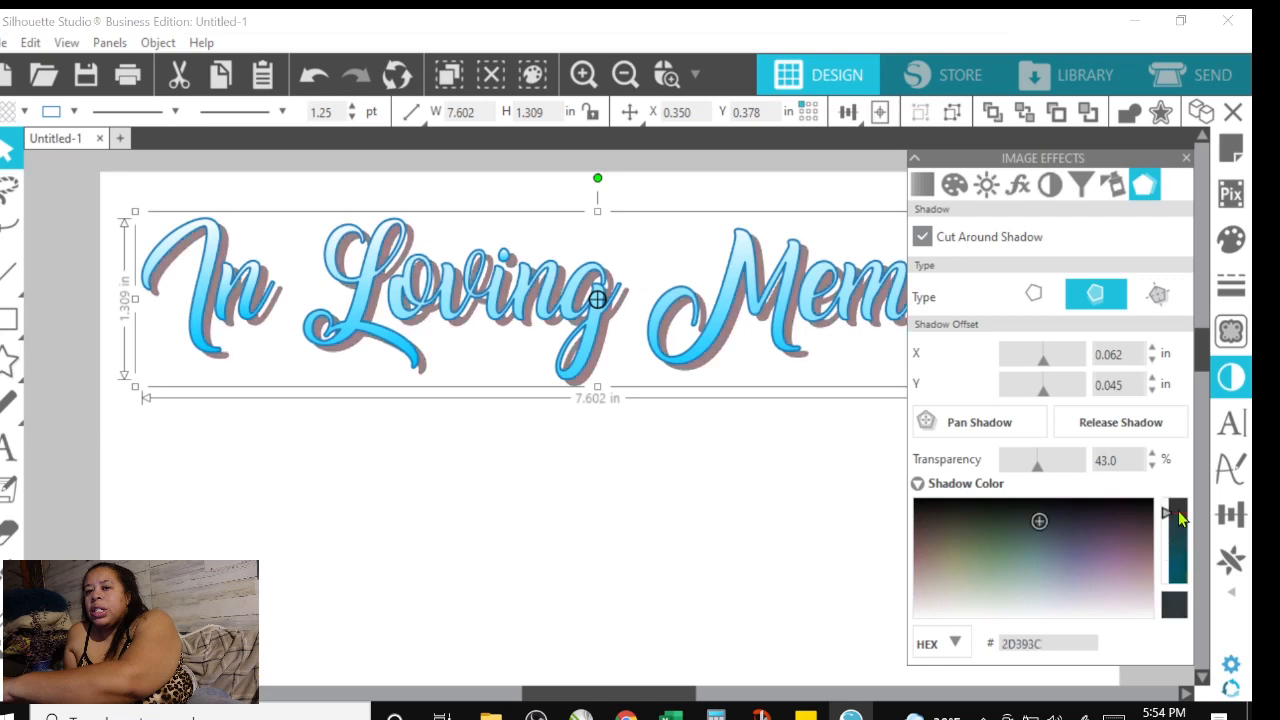
left_click(1168, 520)
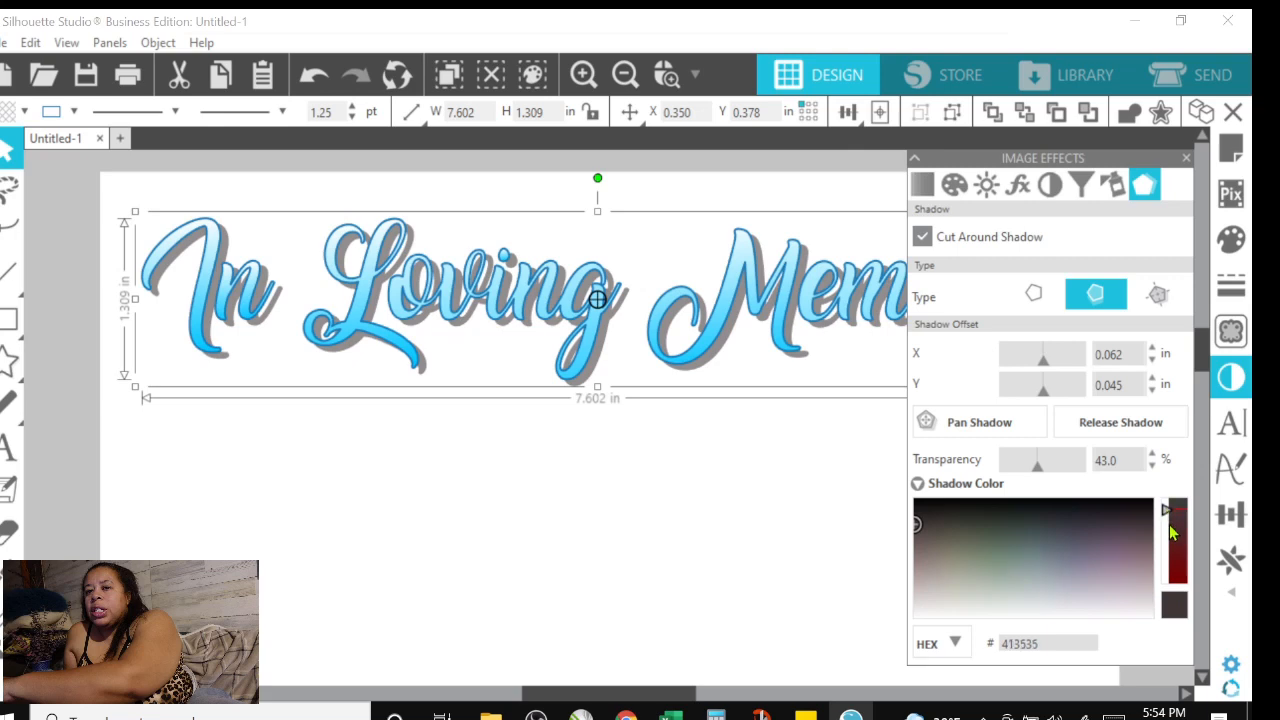
left_click(1170, 521)
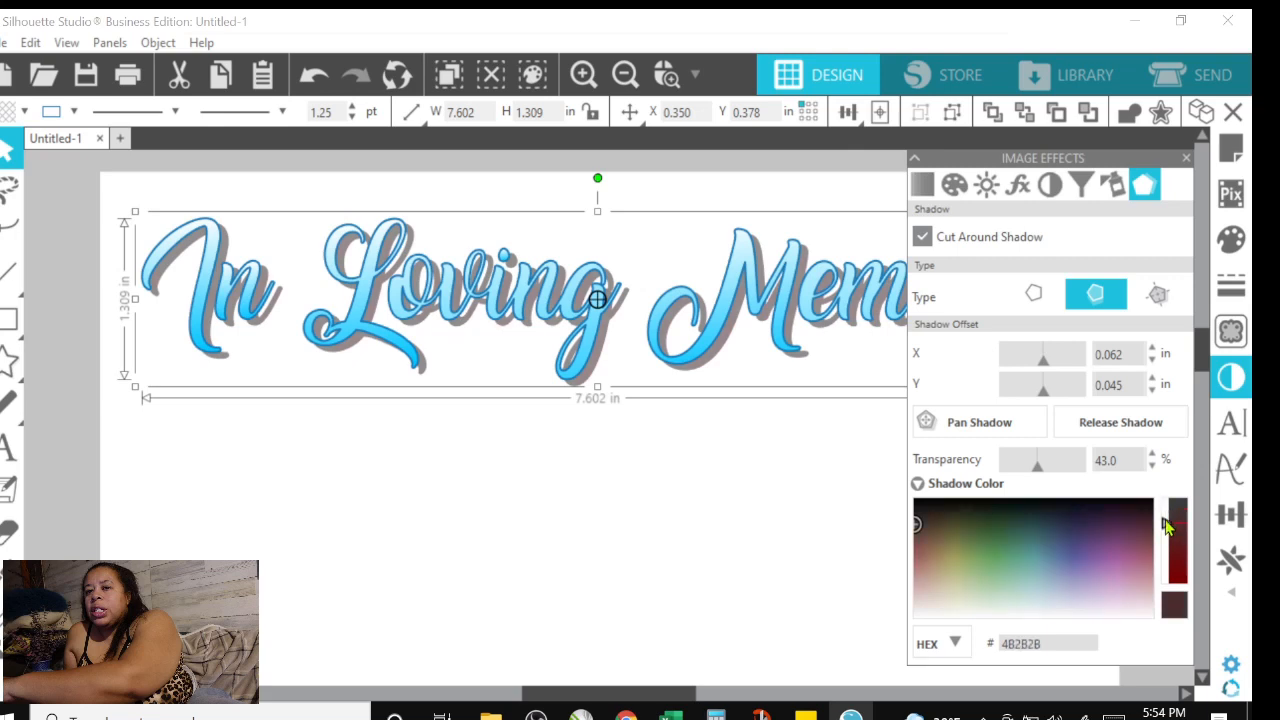
left_click(1170, 540)
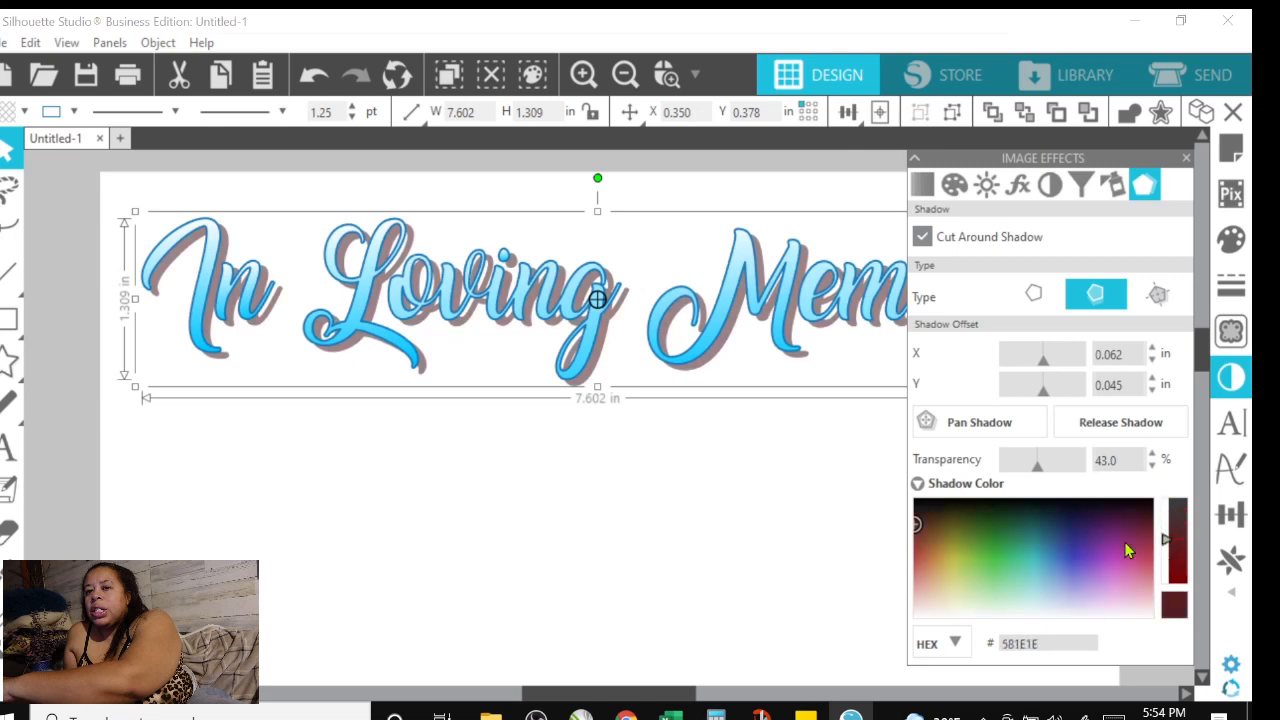
left_click(1064, 553)
left_click(1039, 551)
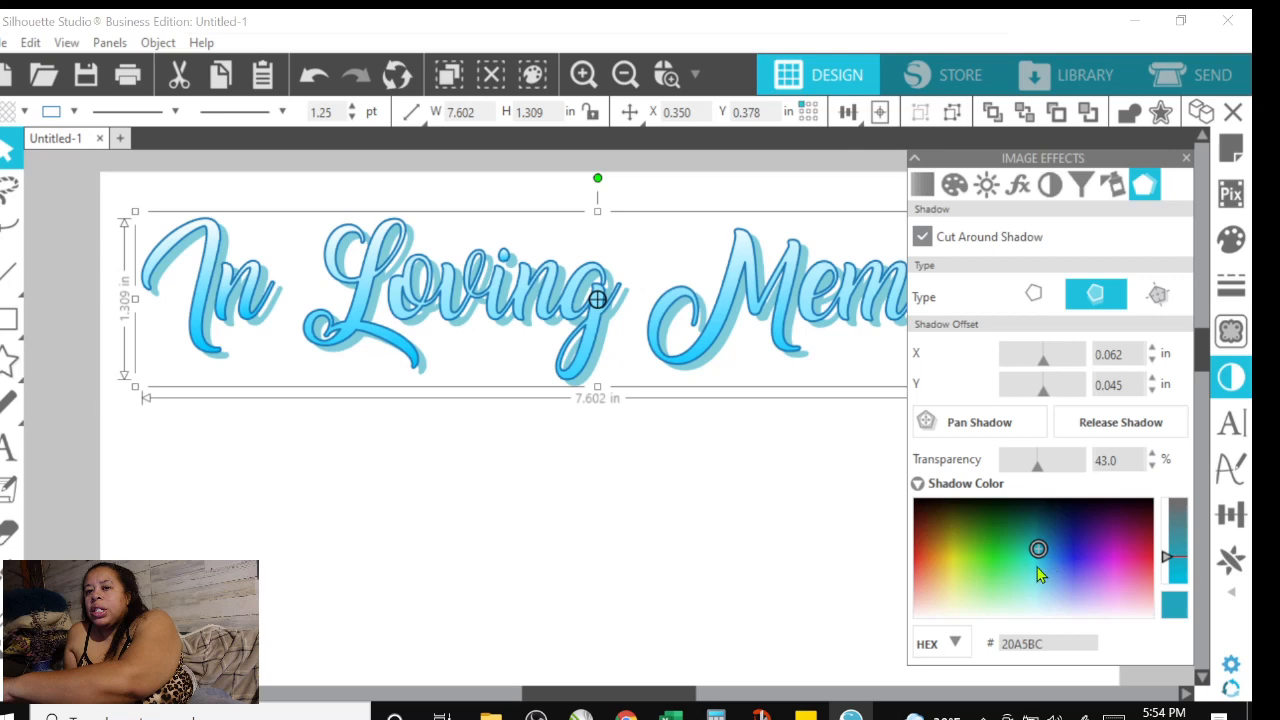
left_click(1035, 565)
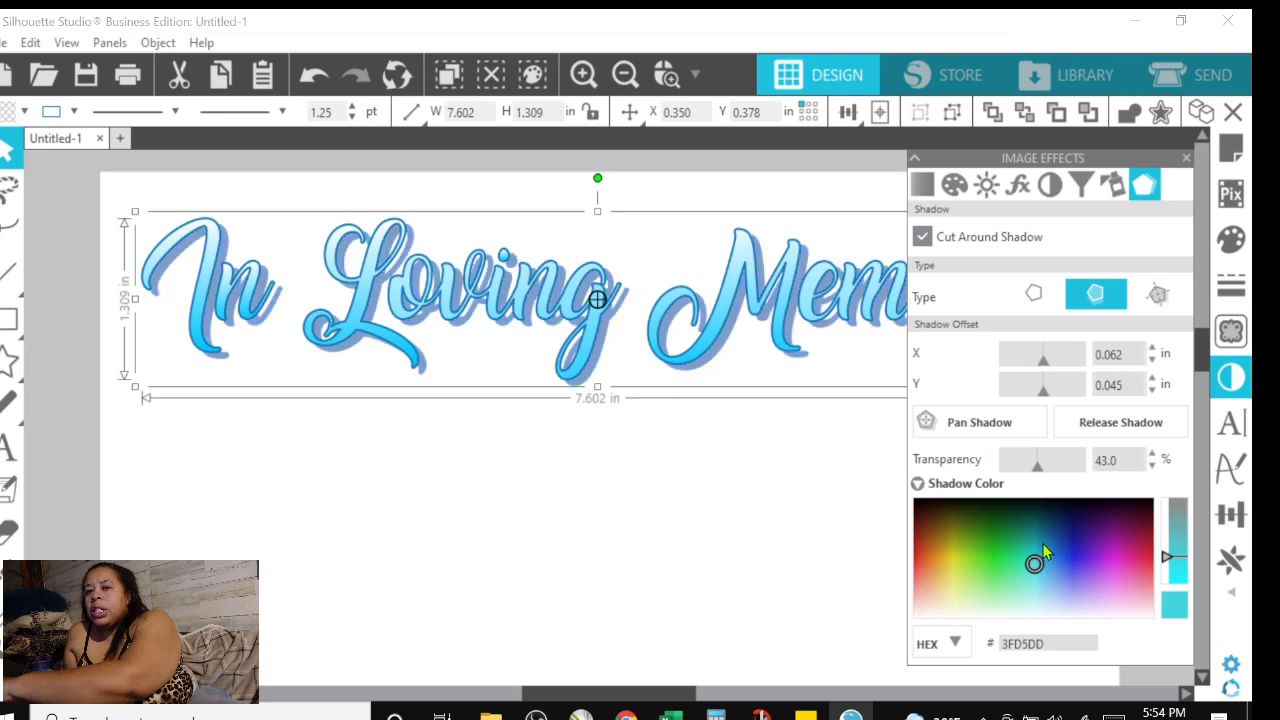
left_click(1041, 540)
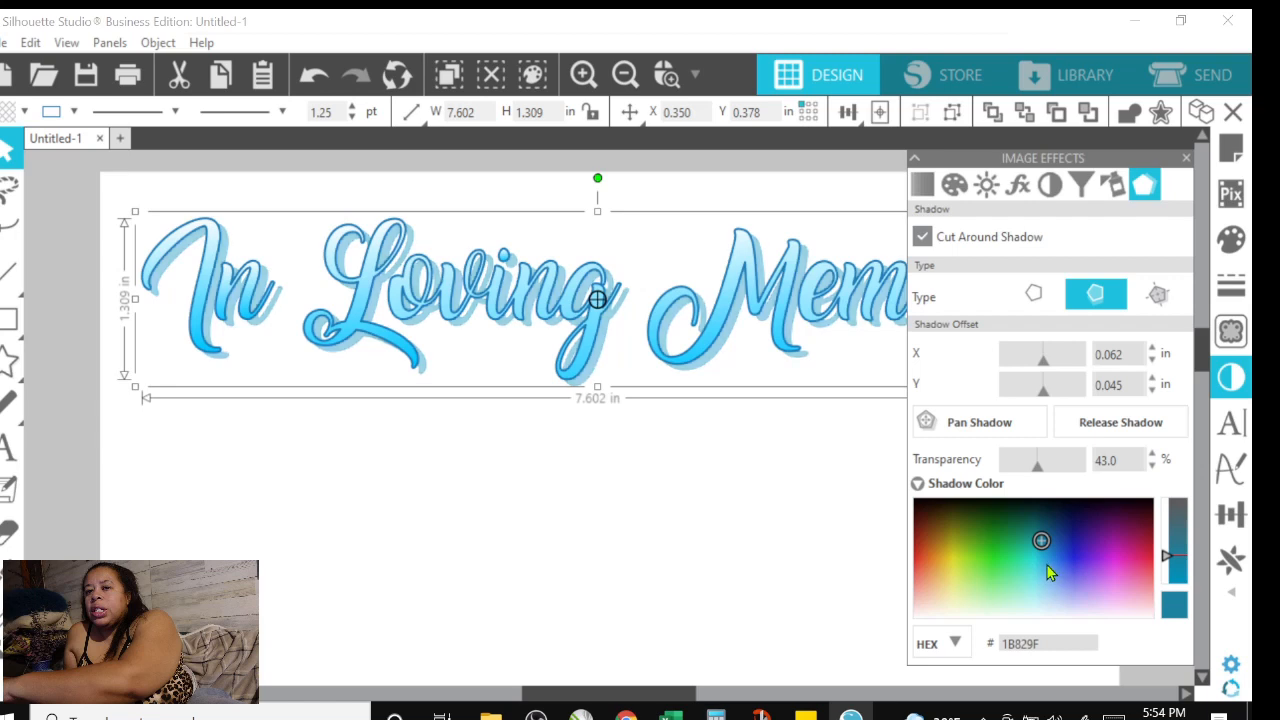
left_click(1046, 568)
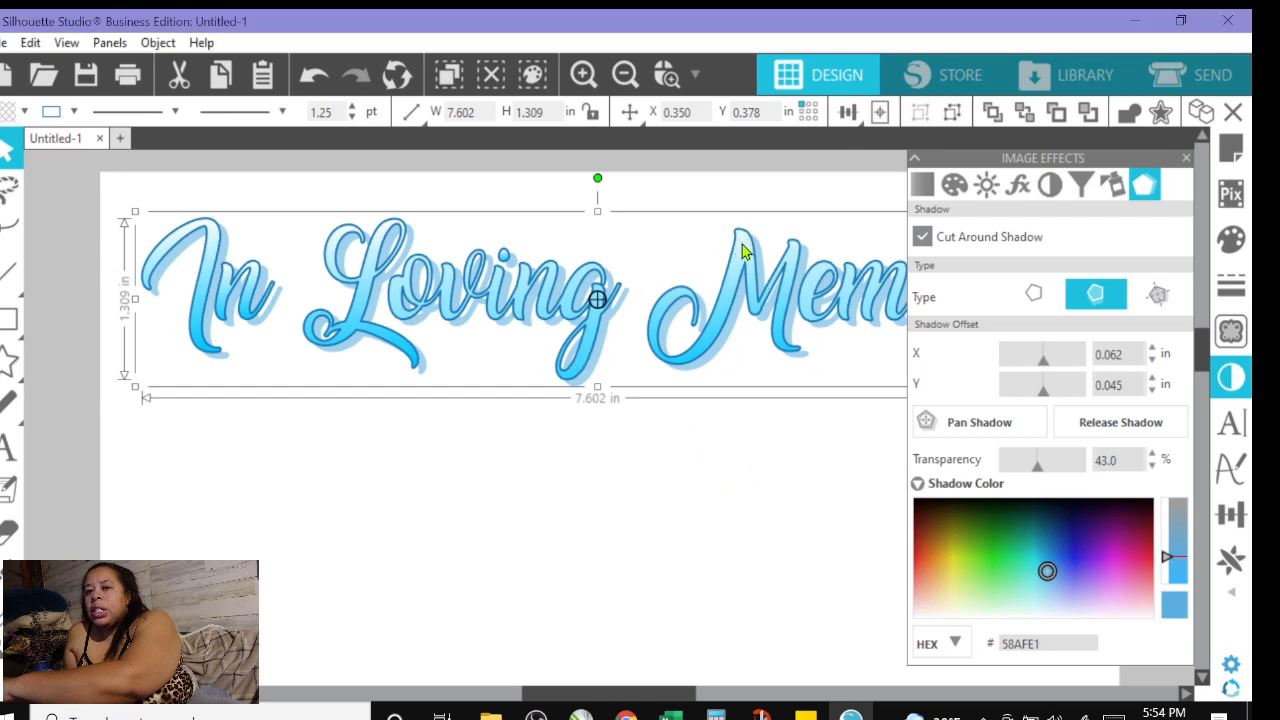
Reduce the lettering's outline thickness to 0.00 pt
left_click(352, 118)
left_click(352, 118)
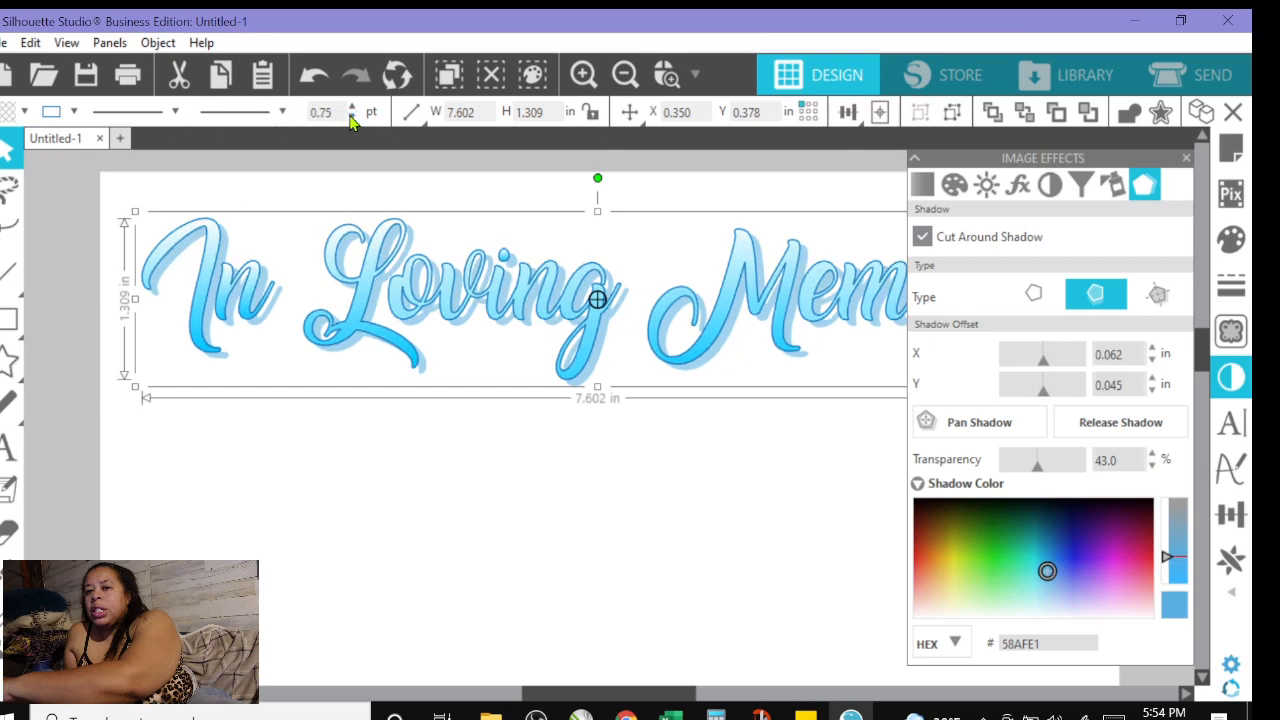
left_click(352, 118)
left_click(352, 118)
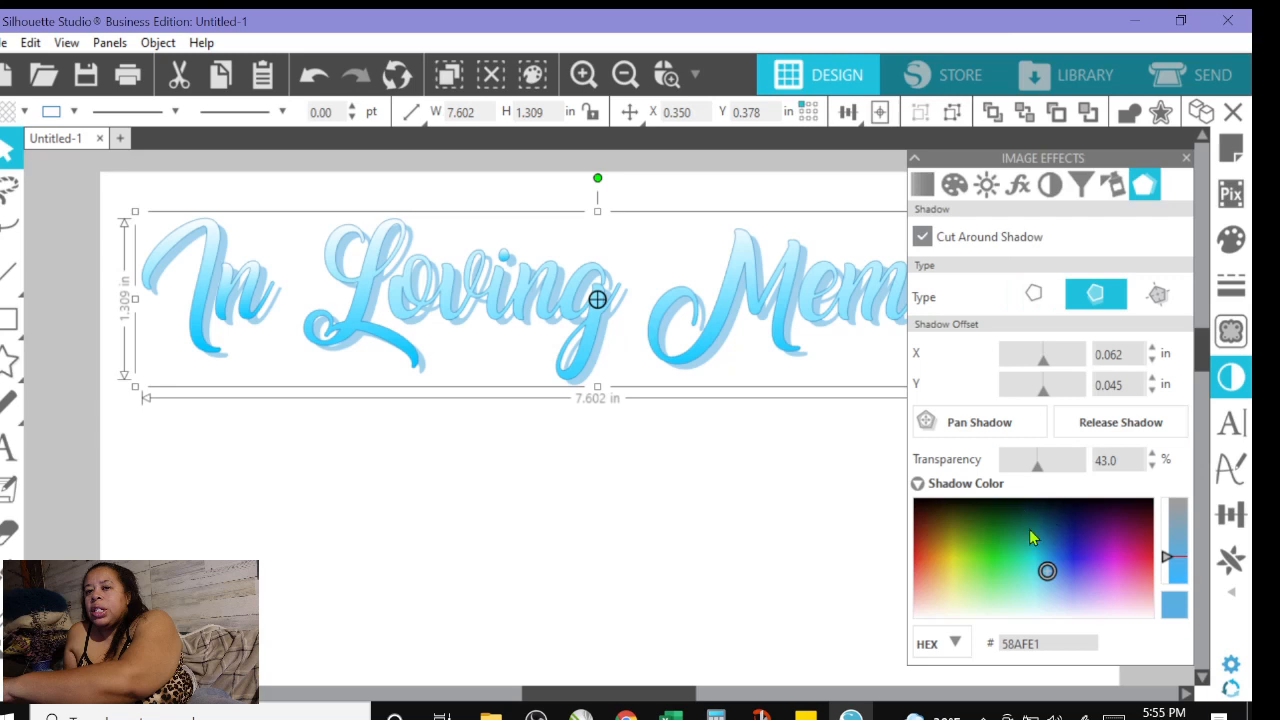
Set the blue shadow's transparency to 31% and close the image effects settings
left_click(1045, 468)
left_click_drag(1037, 474, 1026, 472)
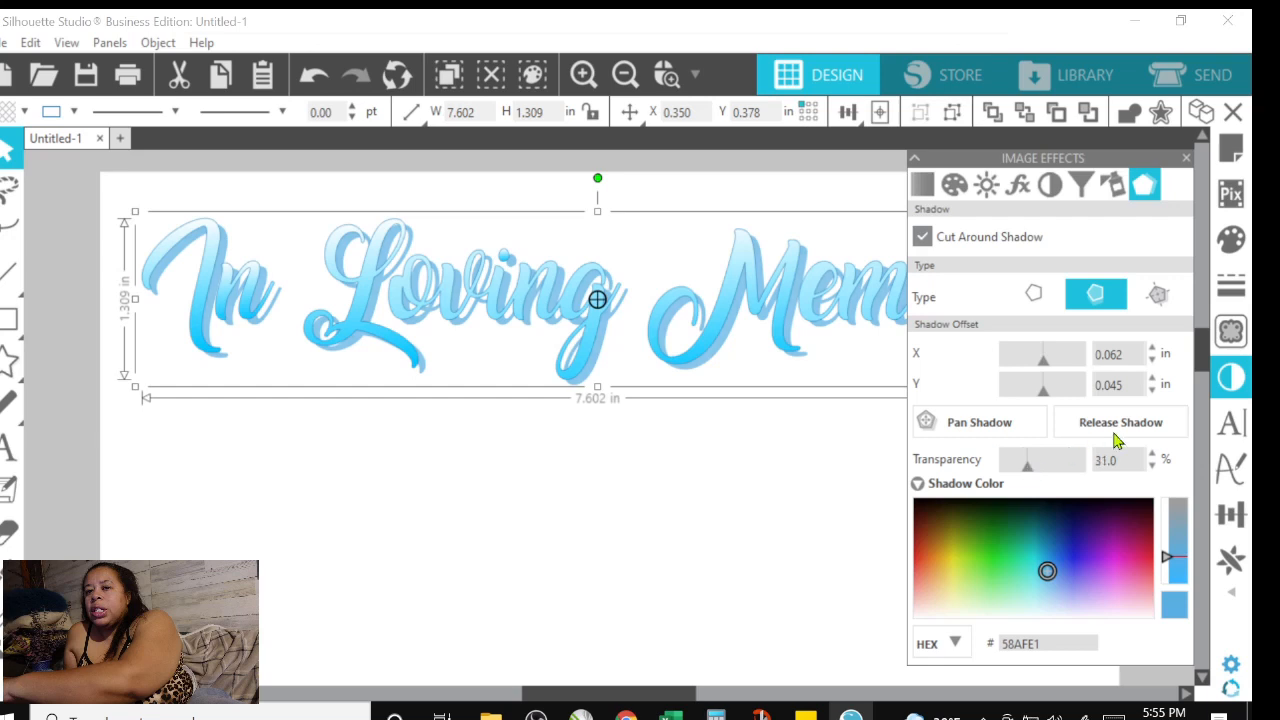
left_click(1186, 160)
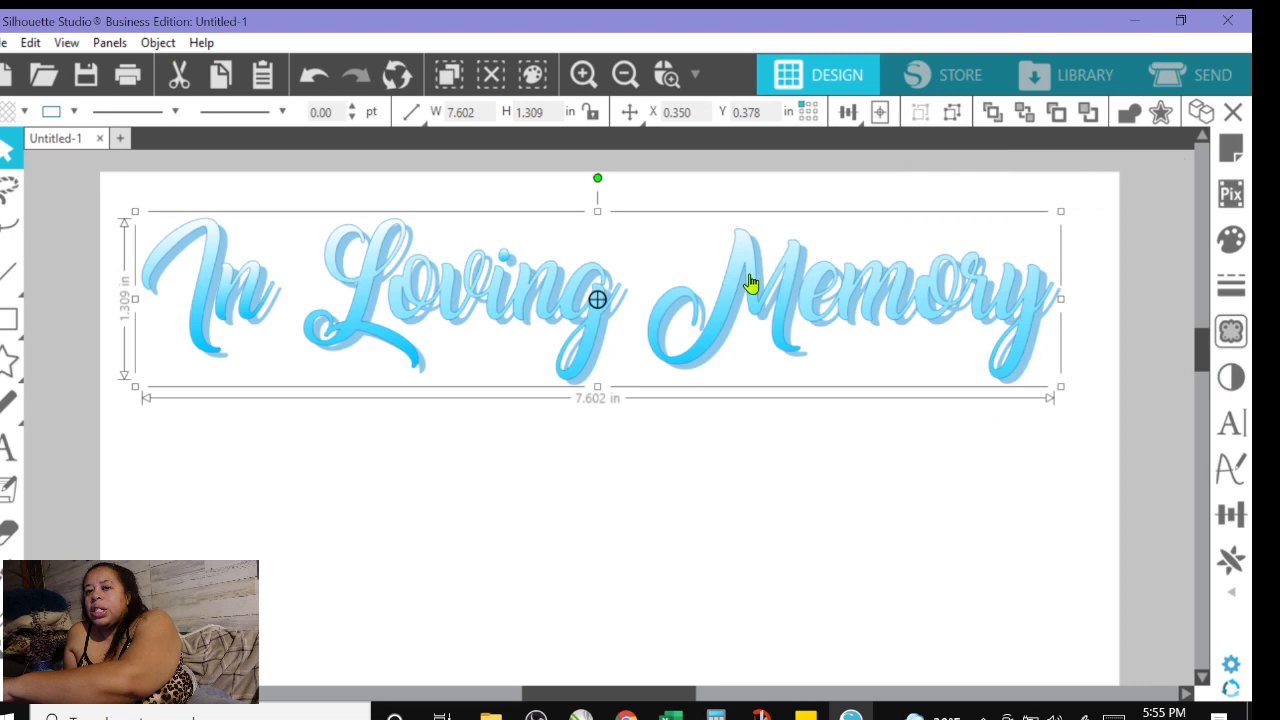
Duplicate the "In Loving Memory" lettering and place the copy directly below the original, at about Y 3.133 in
left_click(625, 78)
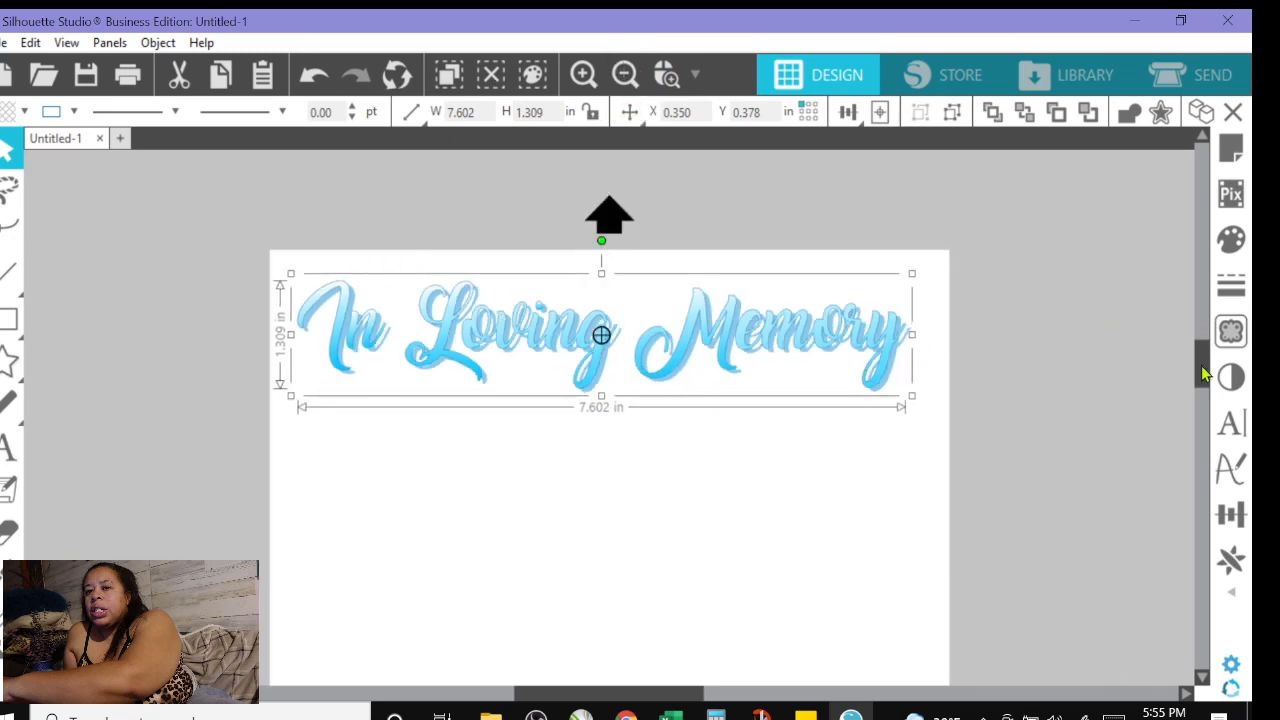
mouse_move(1204, 374)
left_mouse_down()
mouse_move(1200, 391)
mouse_move(1201, 364)
left_mouse_up()
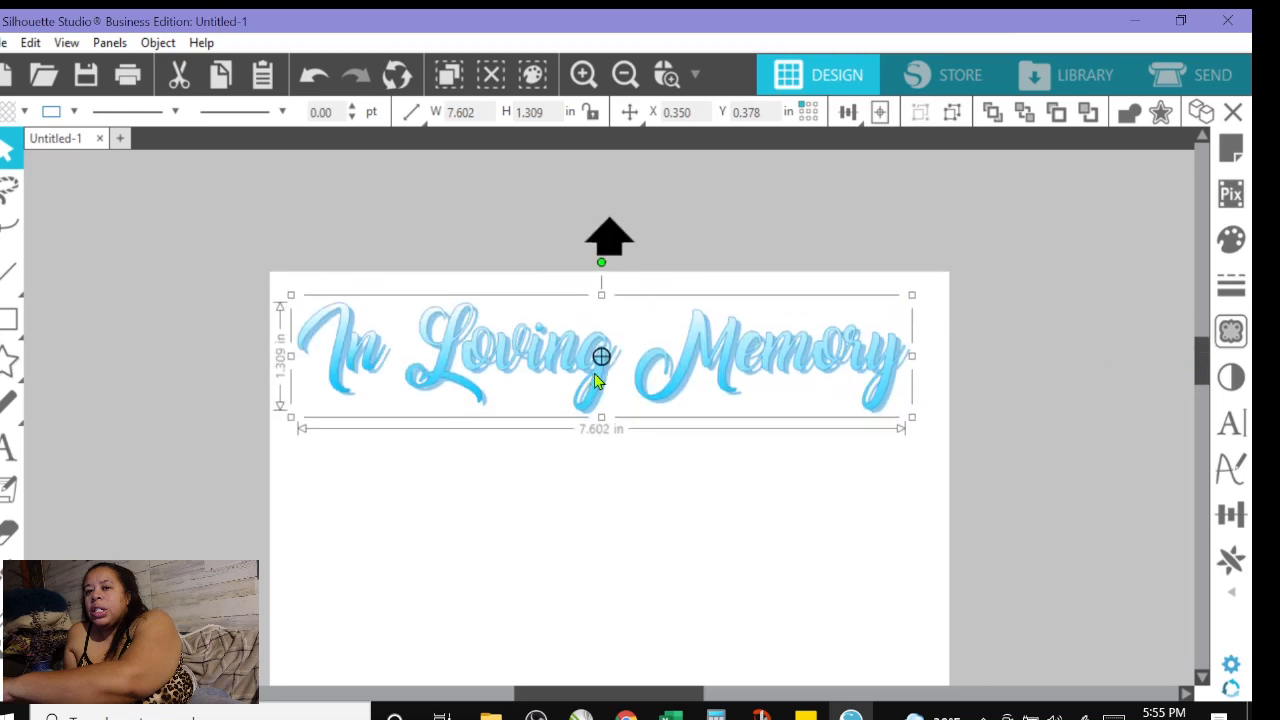
left_click_drag(594, 380, 581, 581)
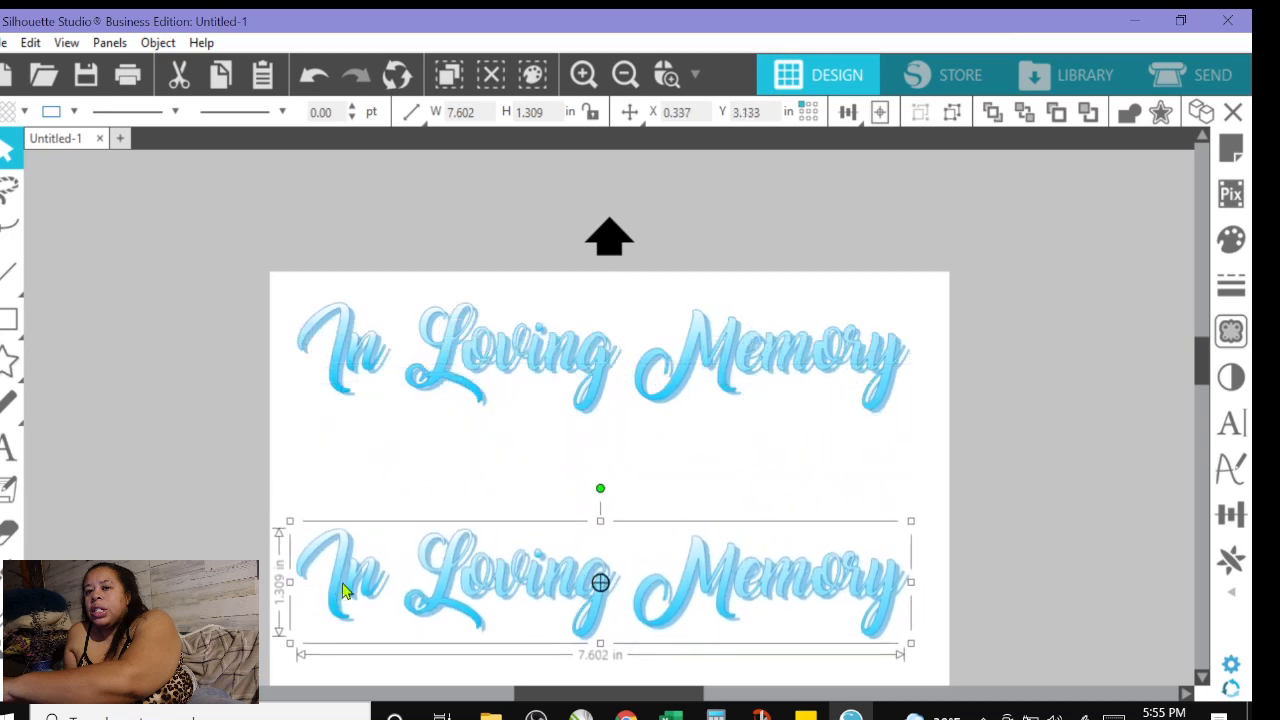
Try to edit the words of the lower lettering copy with the Text tool
left_click(10, 447)
left_click(342, 584)
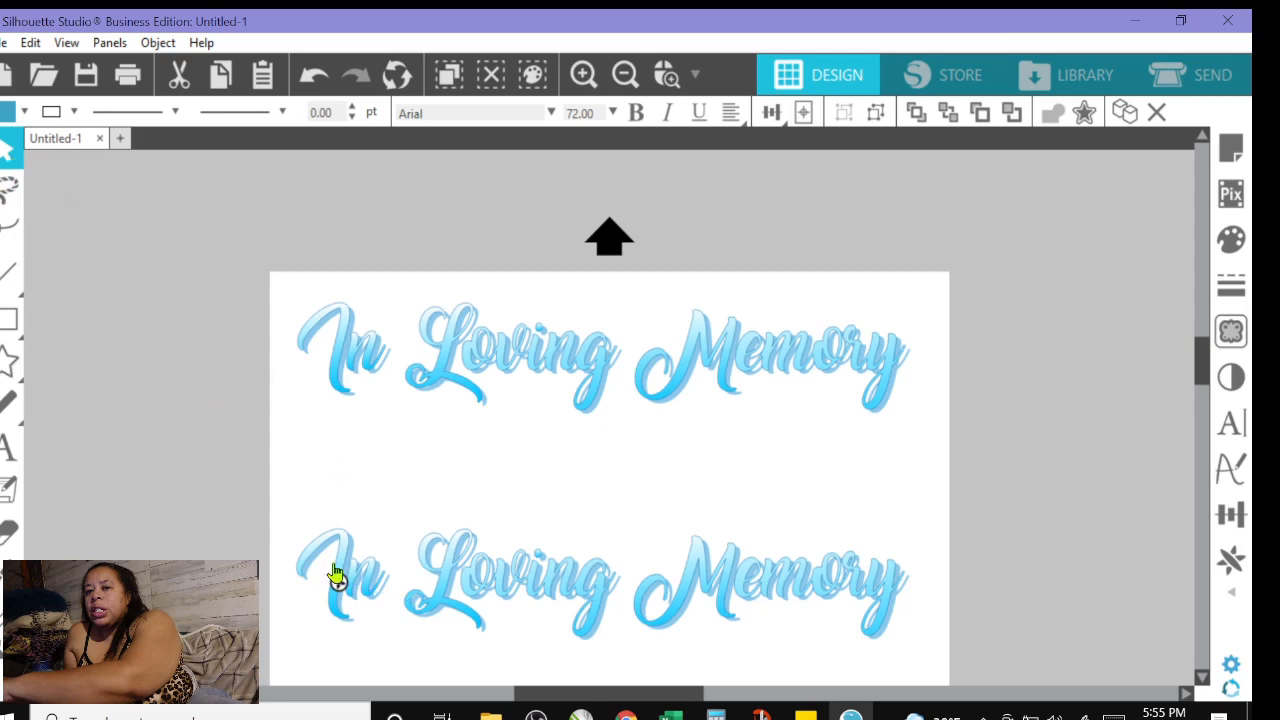
left_click(479, 590)
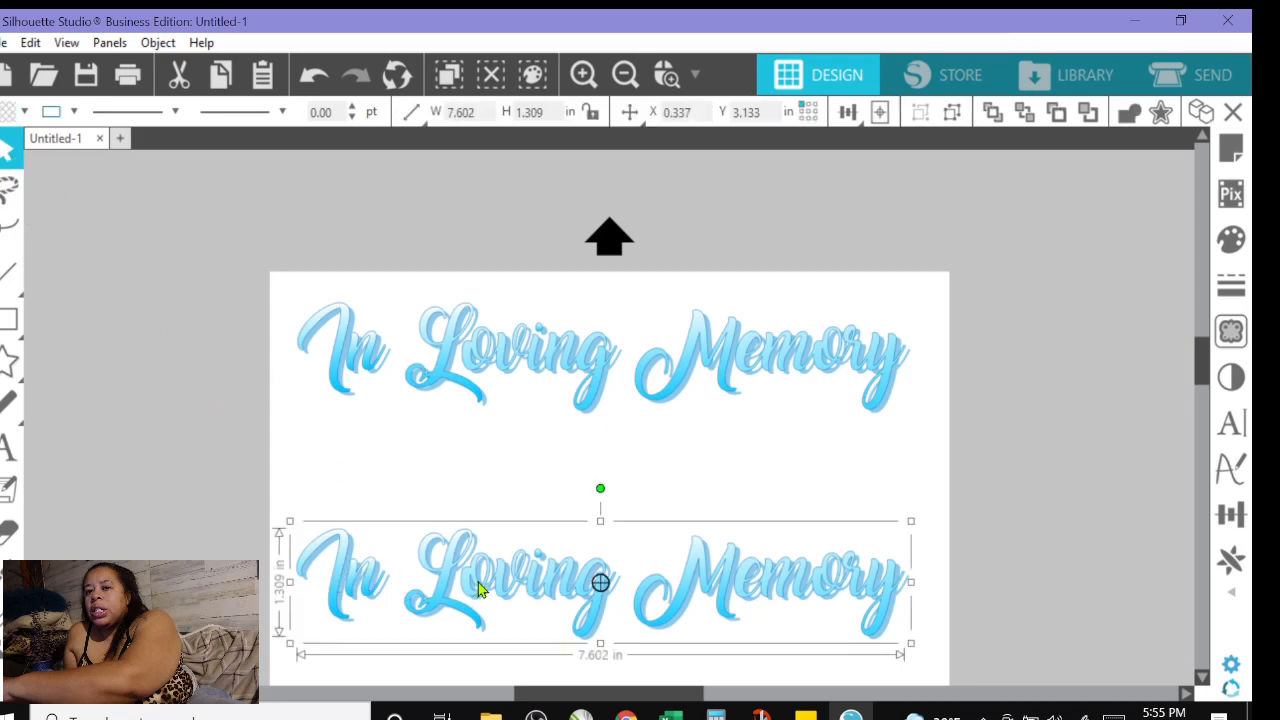
left_click(9, 448)
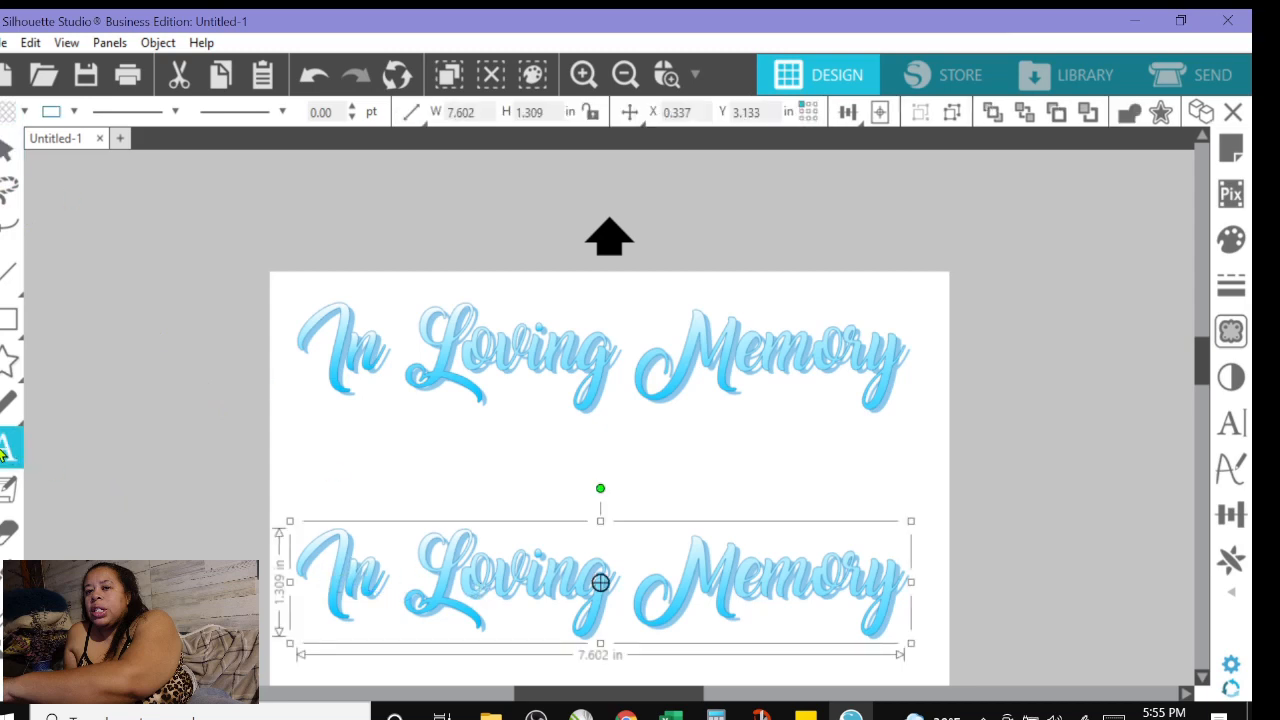
left_click(333, 587)
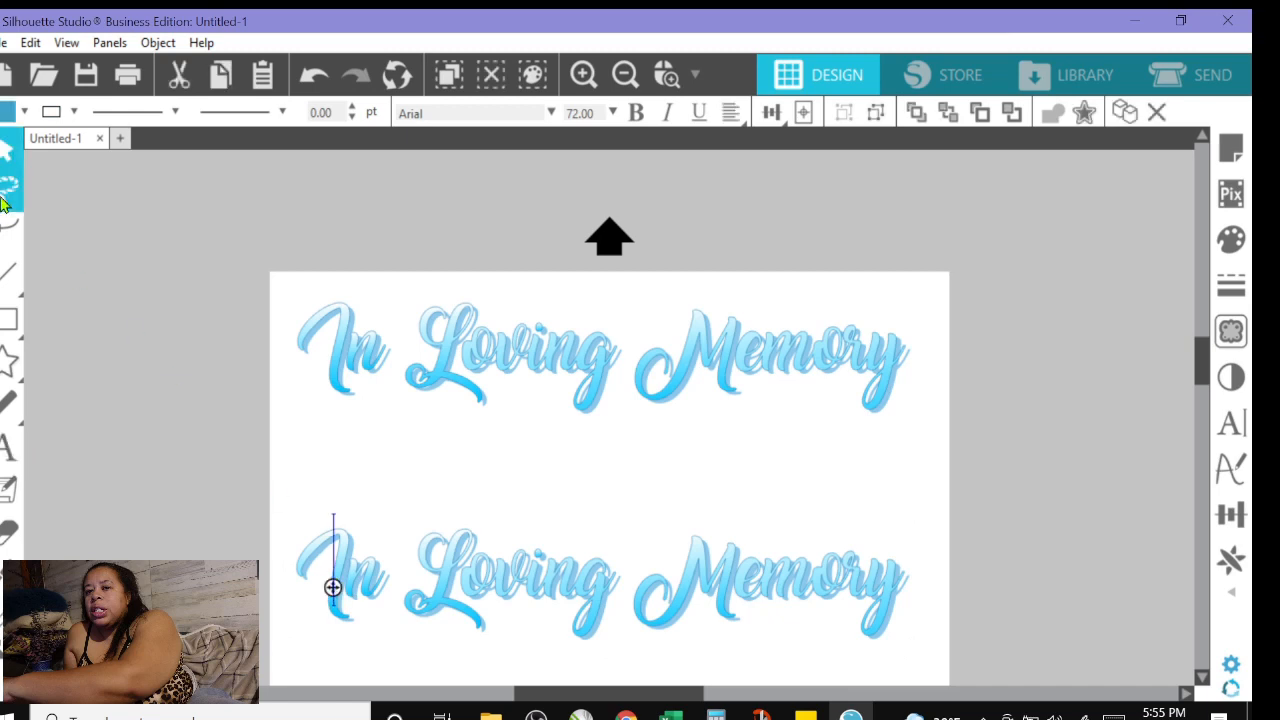
left_click(361, 589)
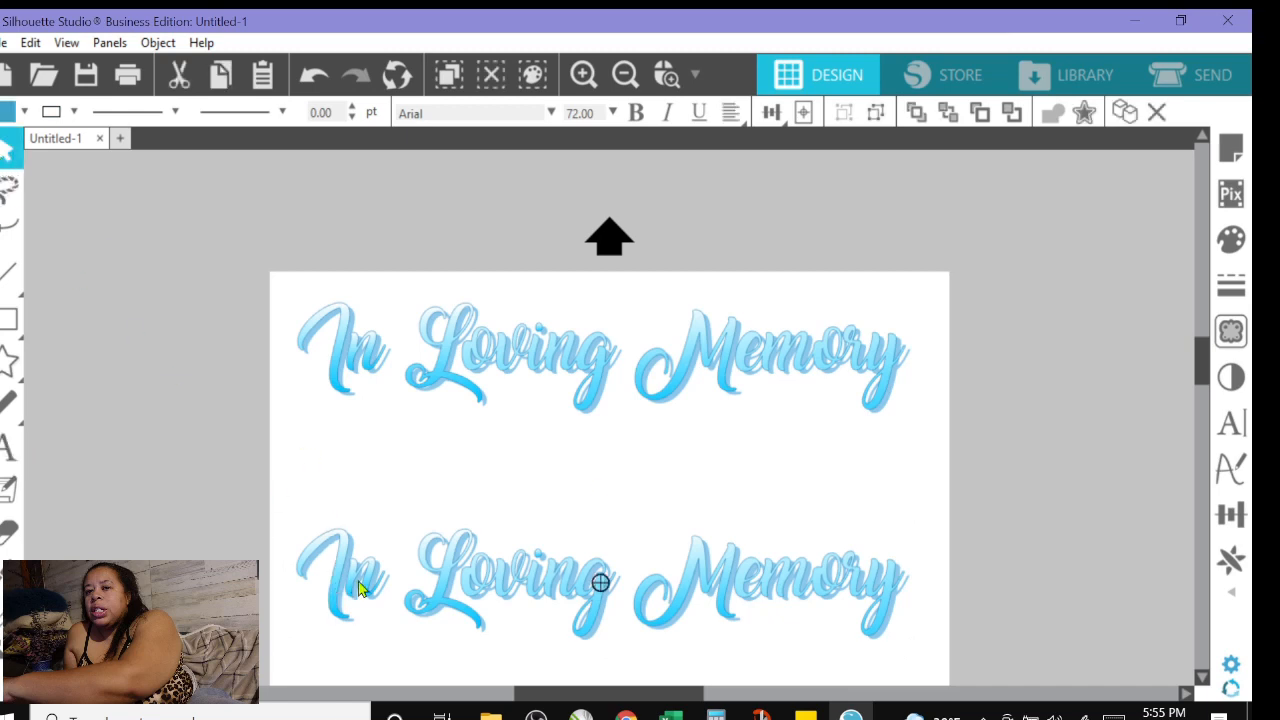
Ungroup the lower lettering copy, try point editing on it, and select only its capital "I"
right_click(361, 589)
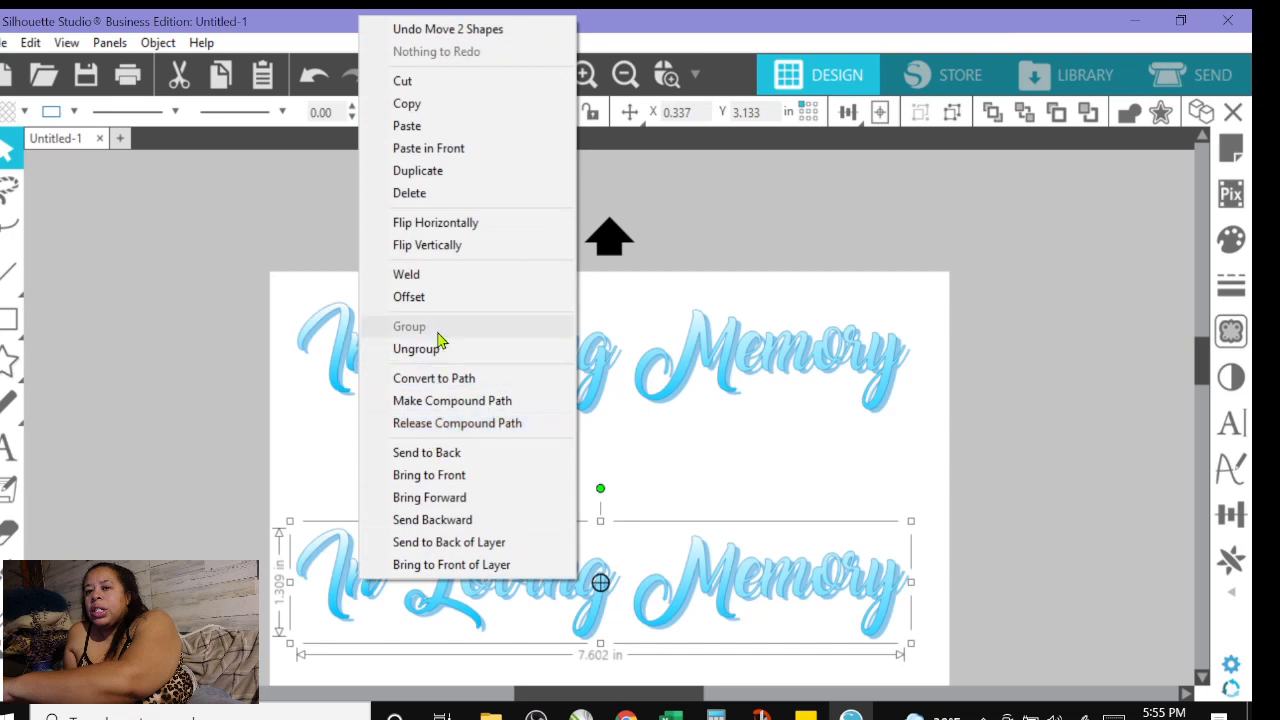
left_click(443, 355)
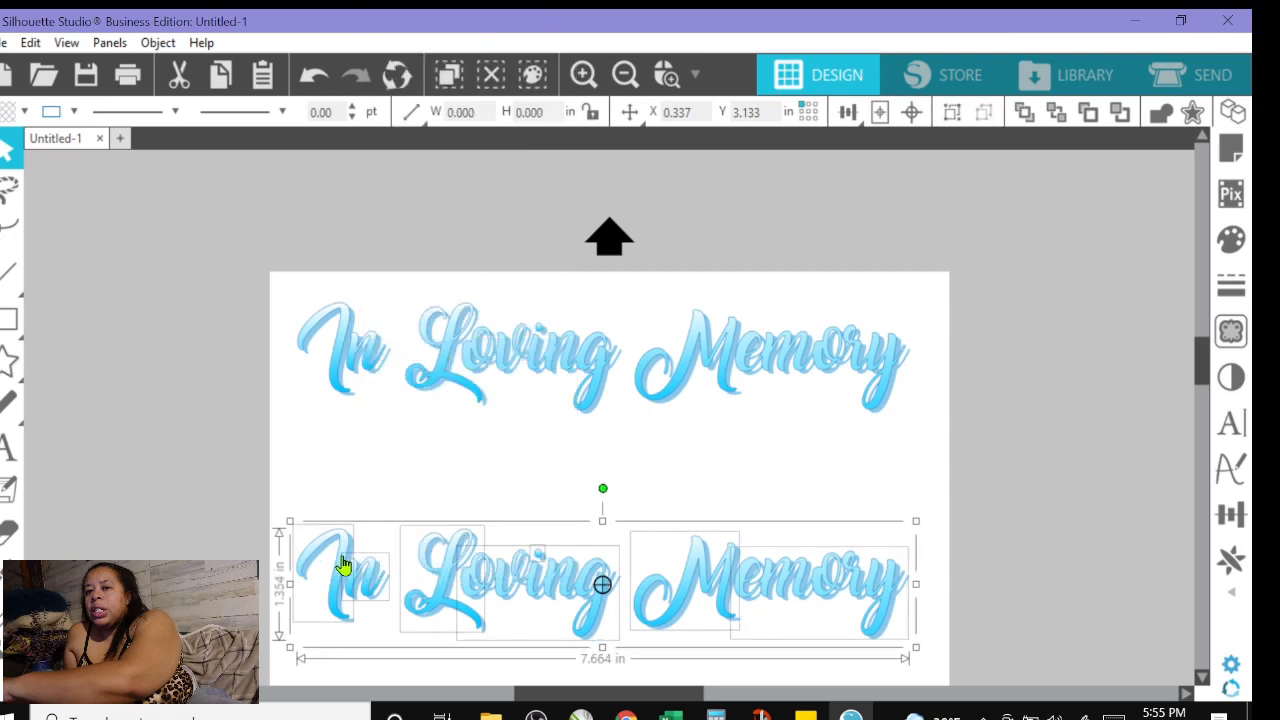
double_click(342, 565)
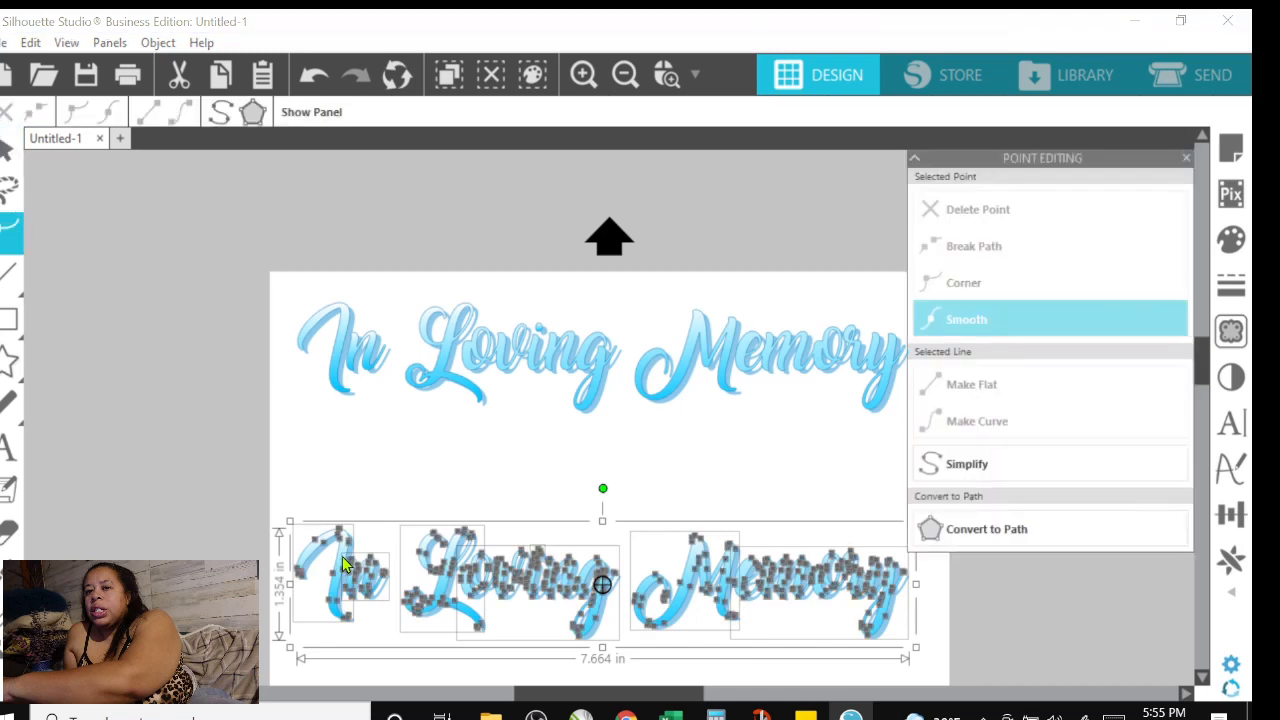
left_click(196, 488)
left_click(308, 553)
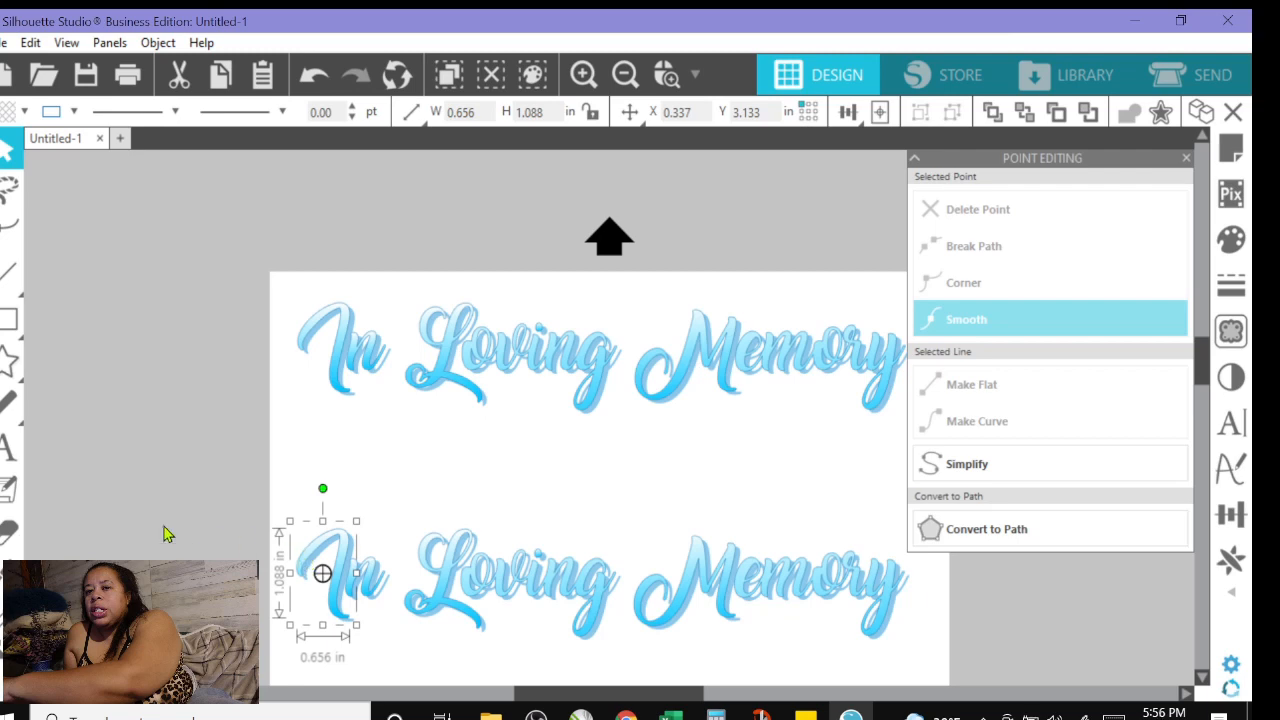
Try editing the separated "I" as text, and delete the entire lower lettering copy
left_click(6, 452)
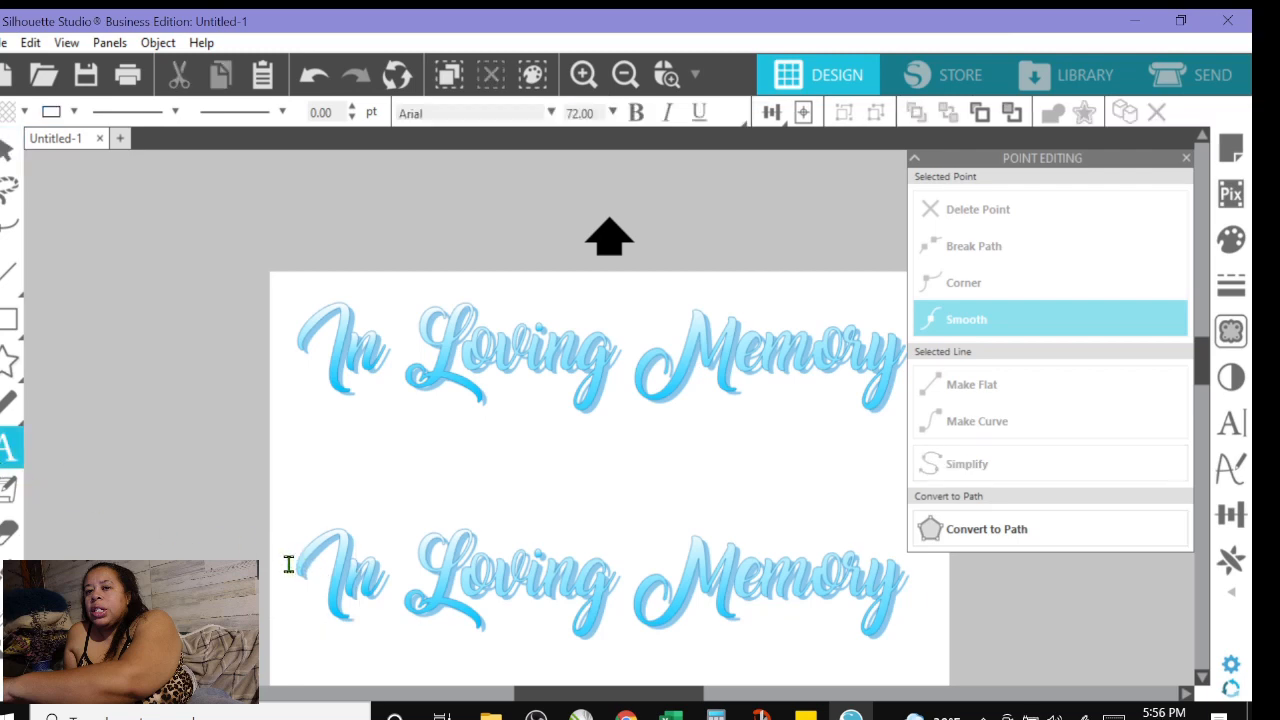
left_click(302, 566)
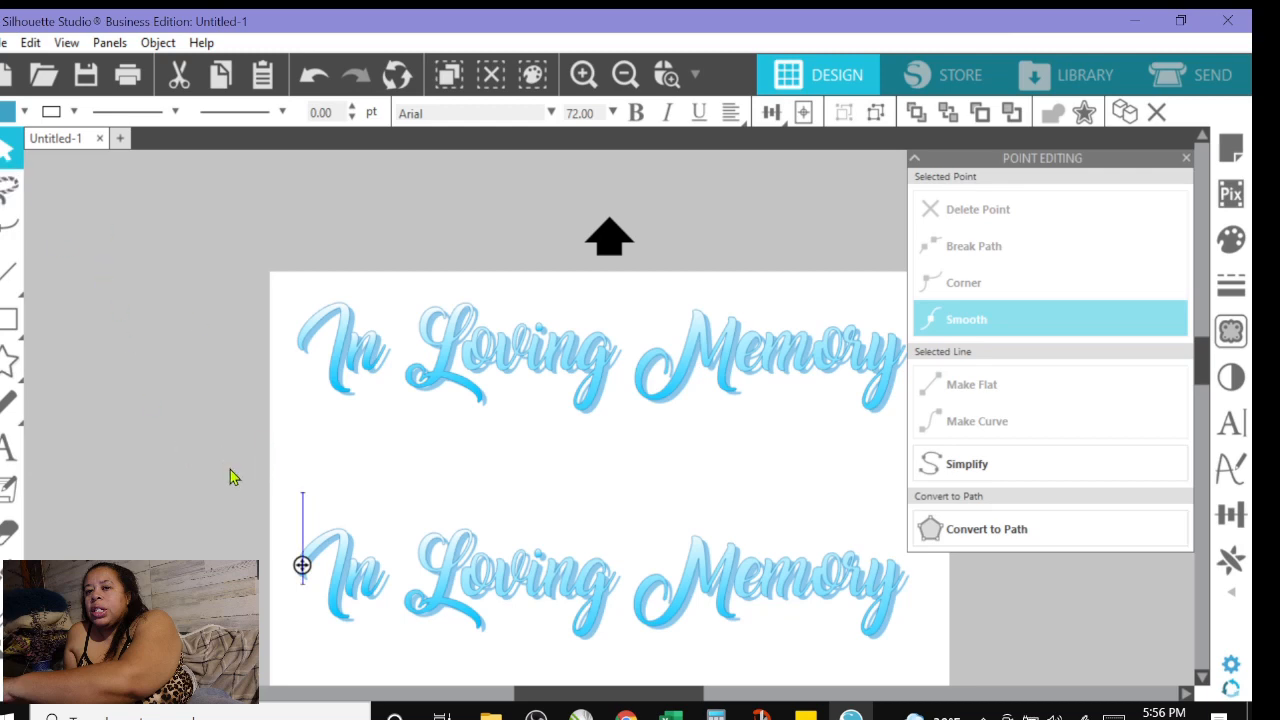
left_click_drag(230, 468, 749, 611)
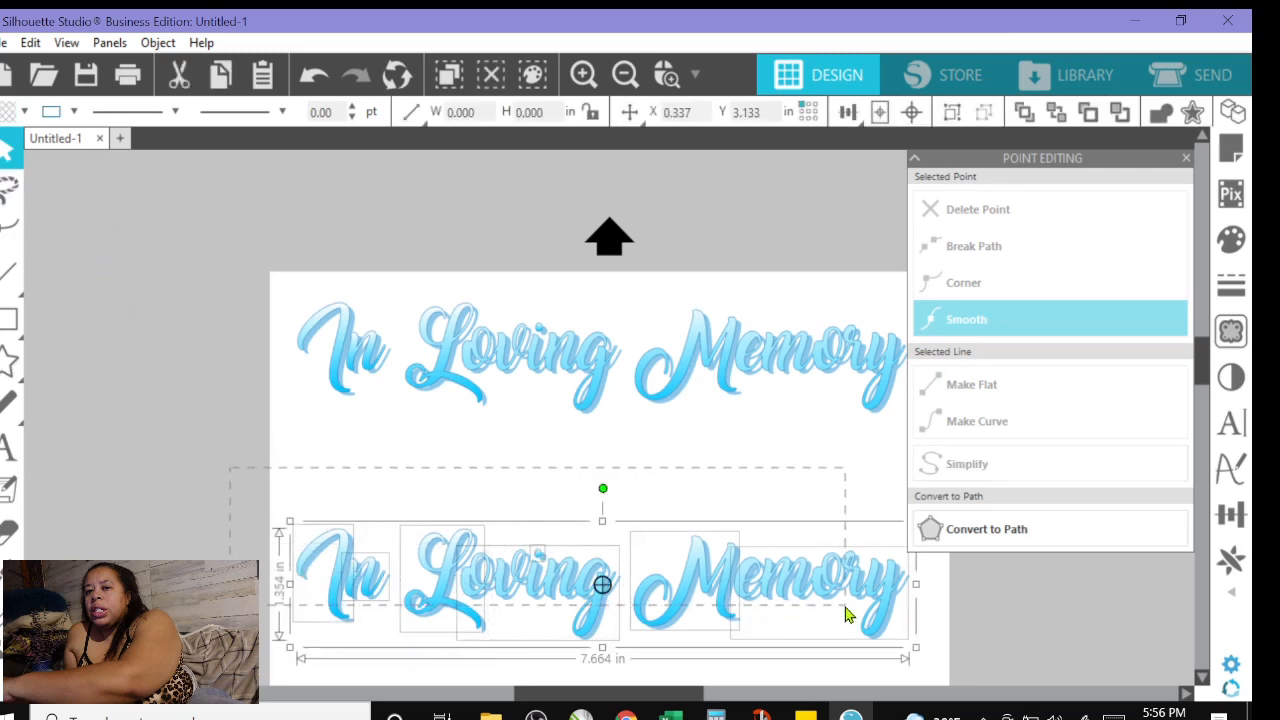
key("Delete")
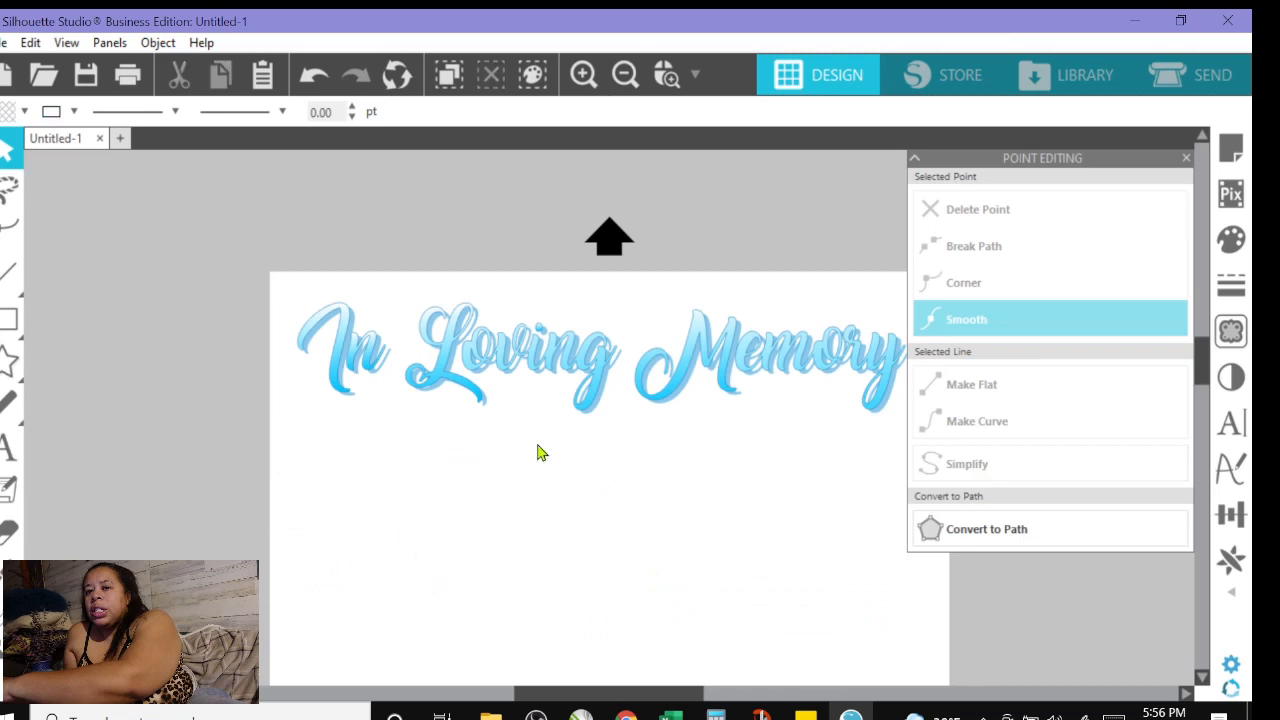
Add a new text line containing the person's full name below the "In Loving Memory" lettering
left_click(586, 79)
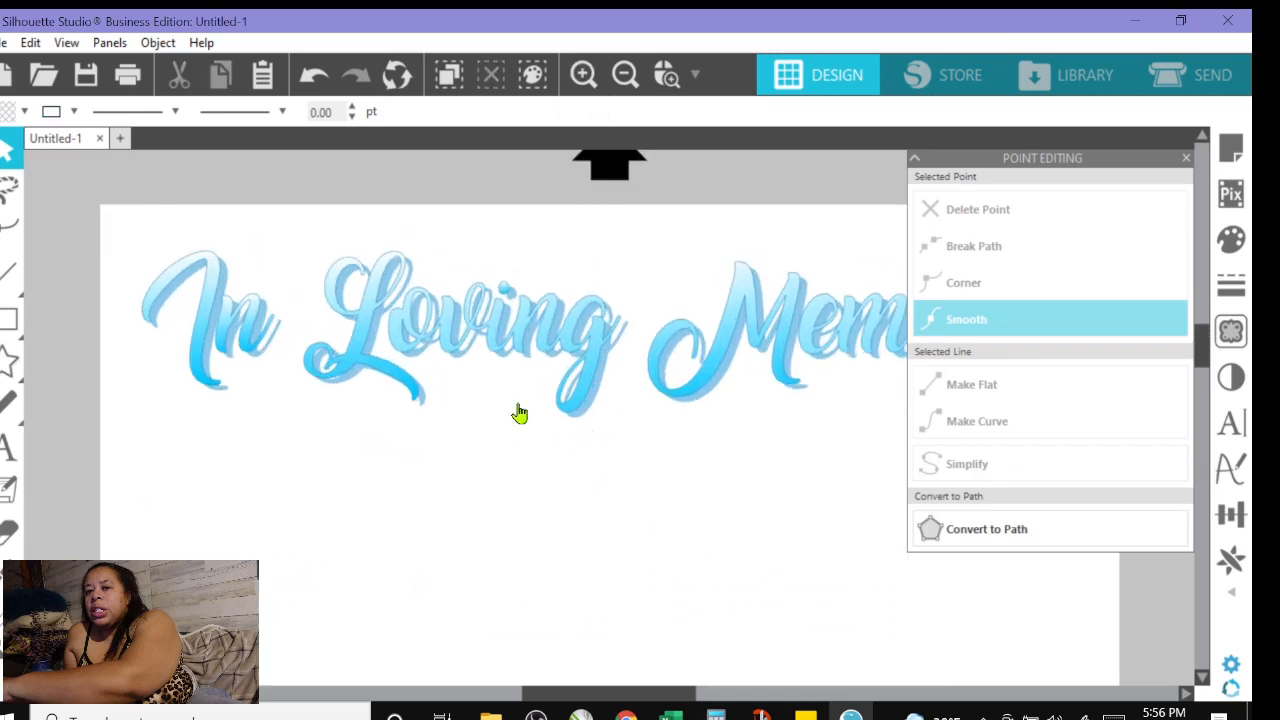
left_click(3, 455)
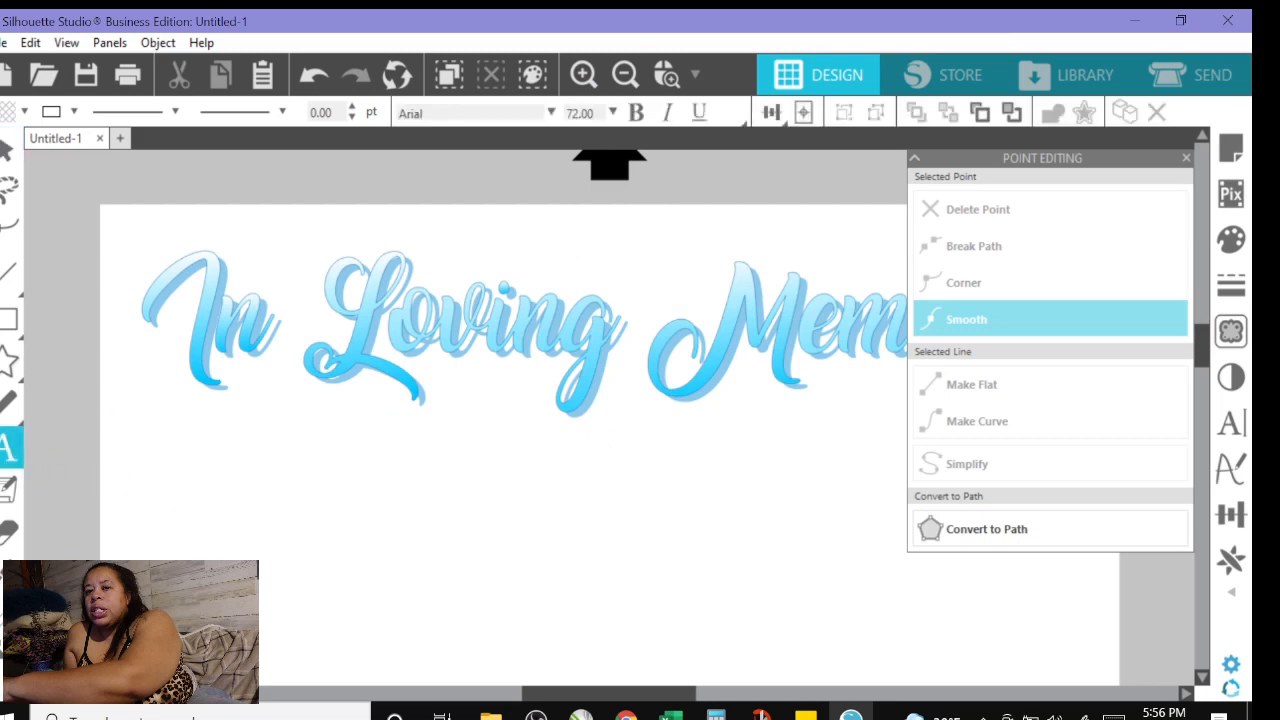
left_click(221, 505)
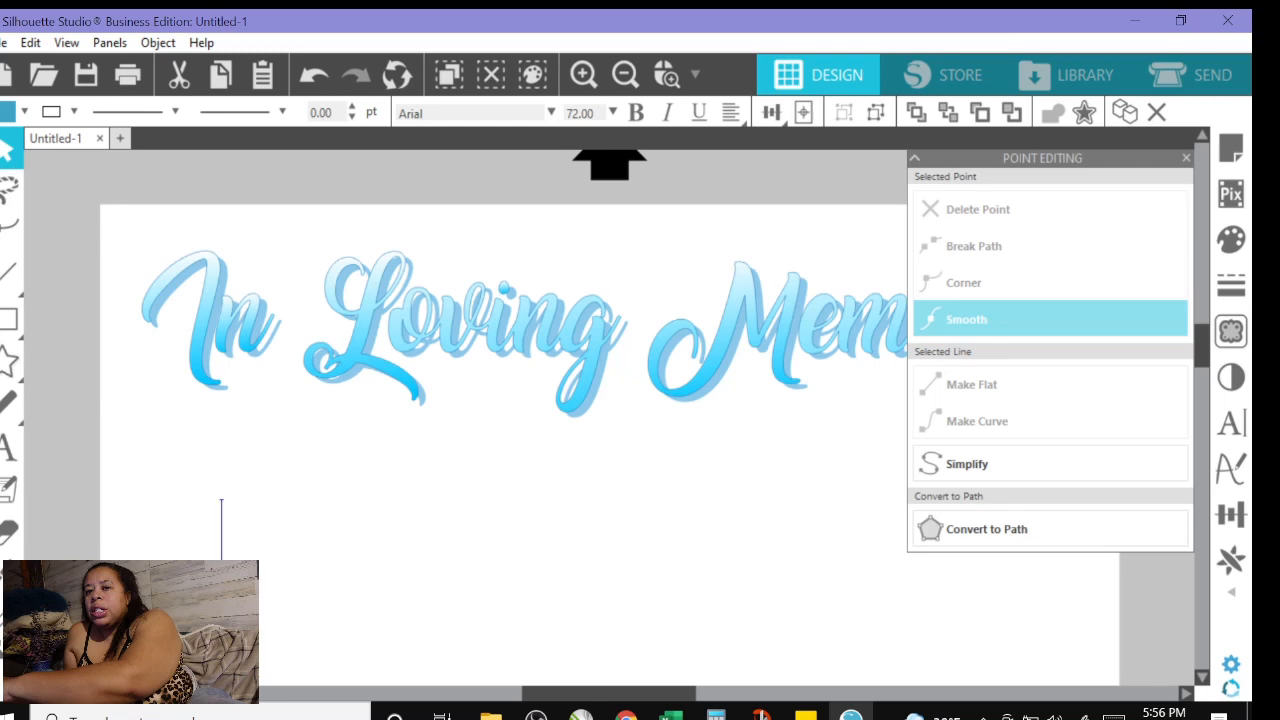
type("Jane")
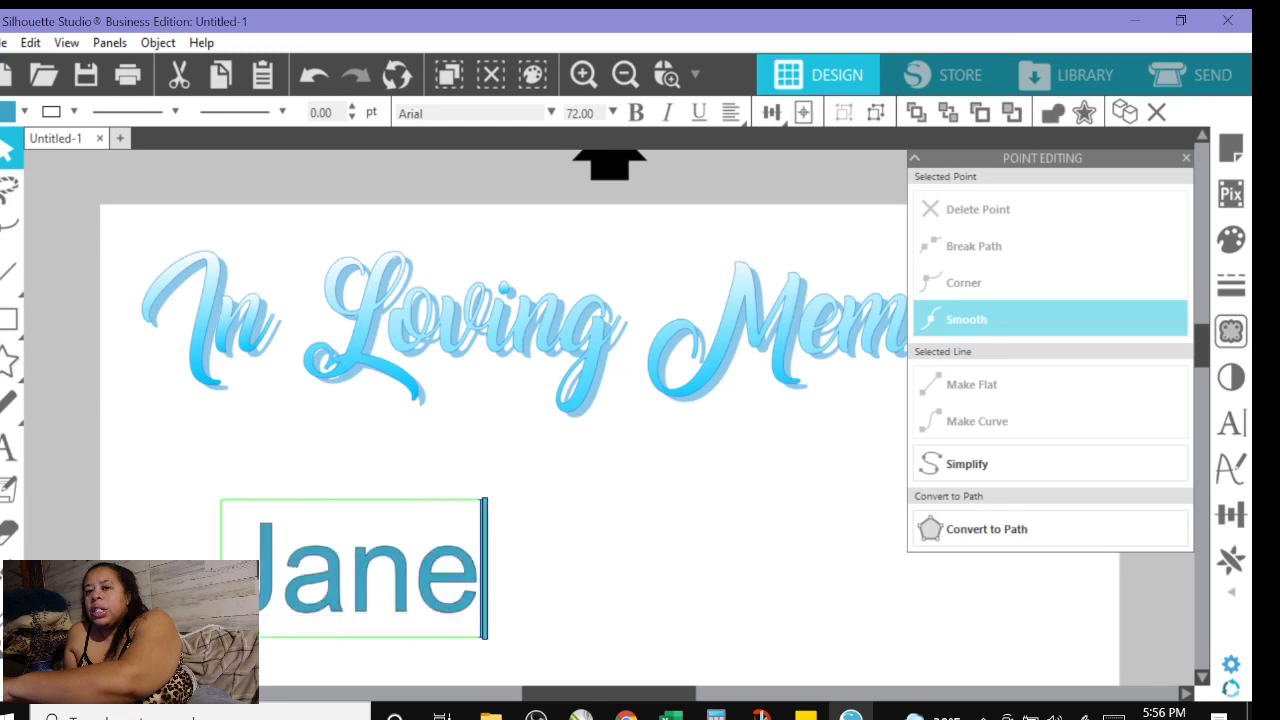
type(" Doe")
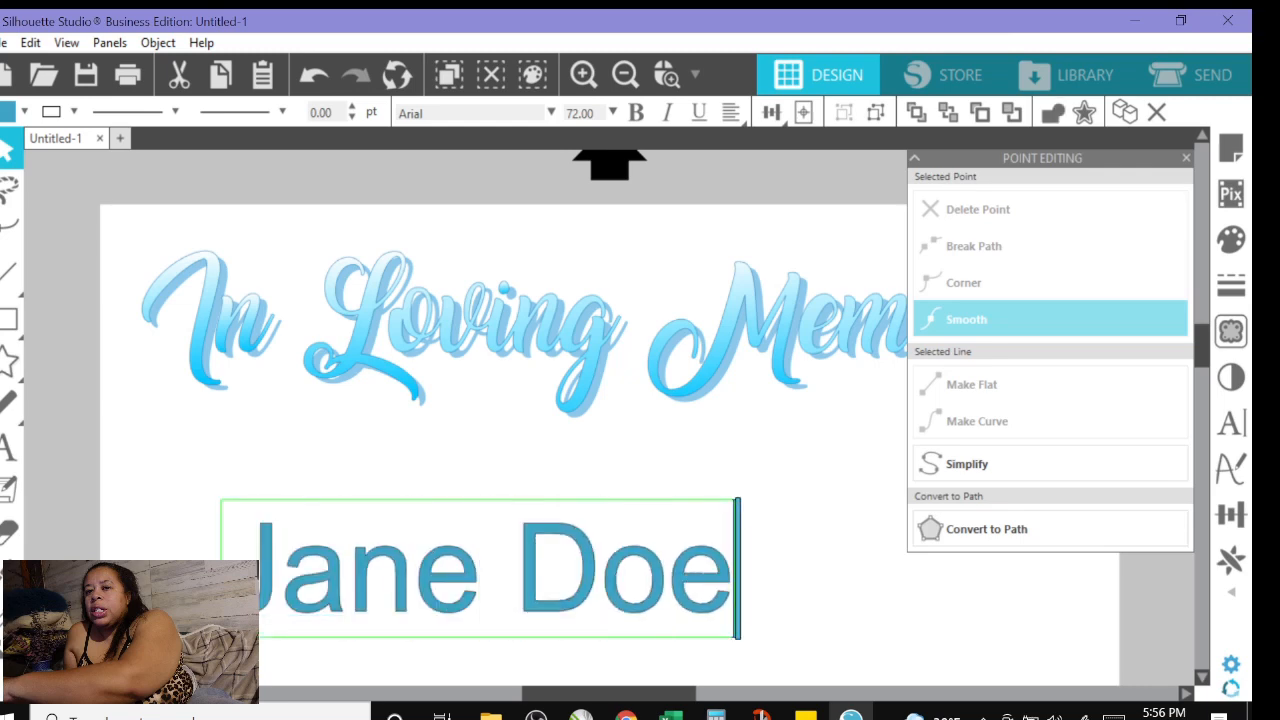
Retype the new text line so the full name is enclosed in double quotation marks
key("BackSpace")
key("BackSpace")
key("BackSpace")
key("BackSpace")
key("BackSpace")
key("BackSpace")
key("BackSpace")
key("BackSpace")
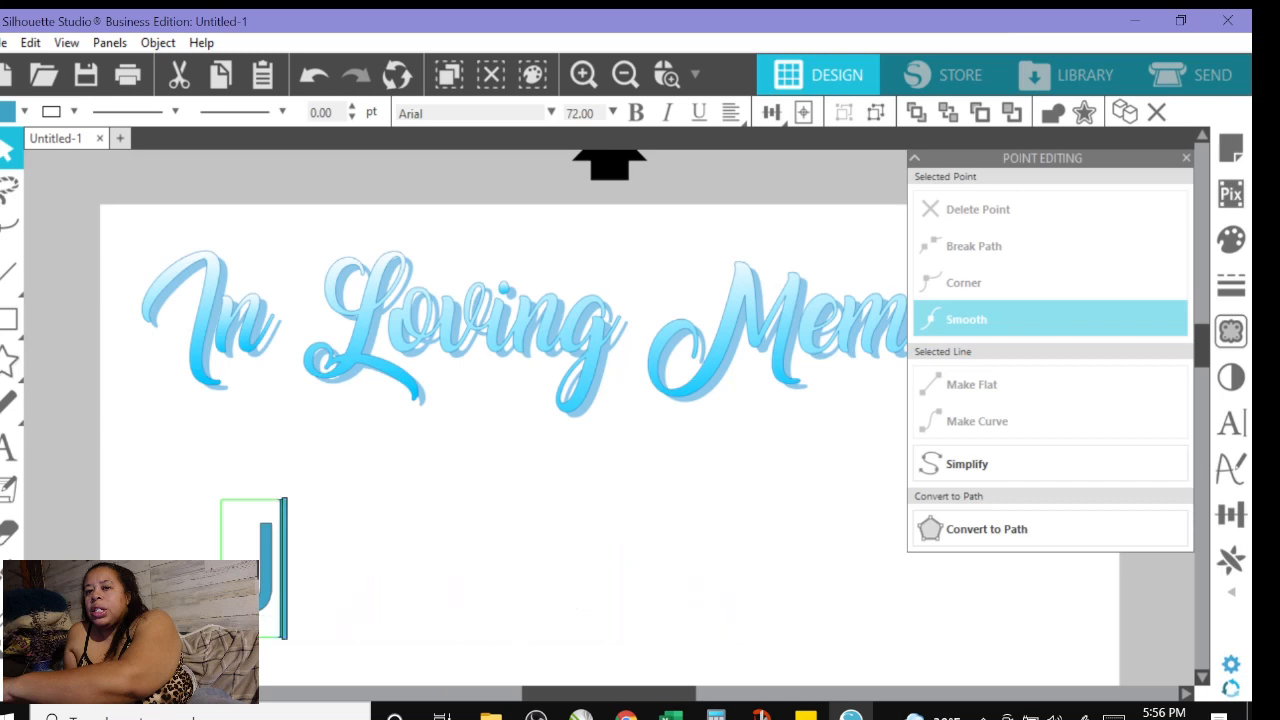
type("\"")
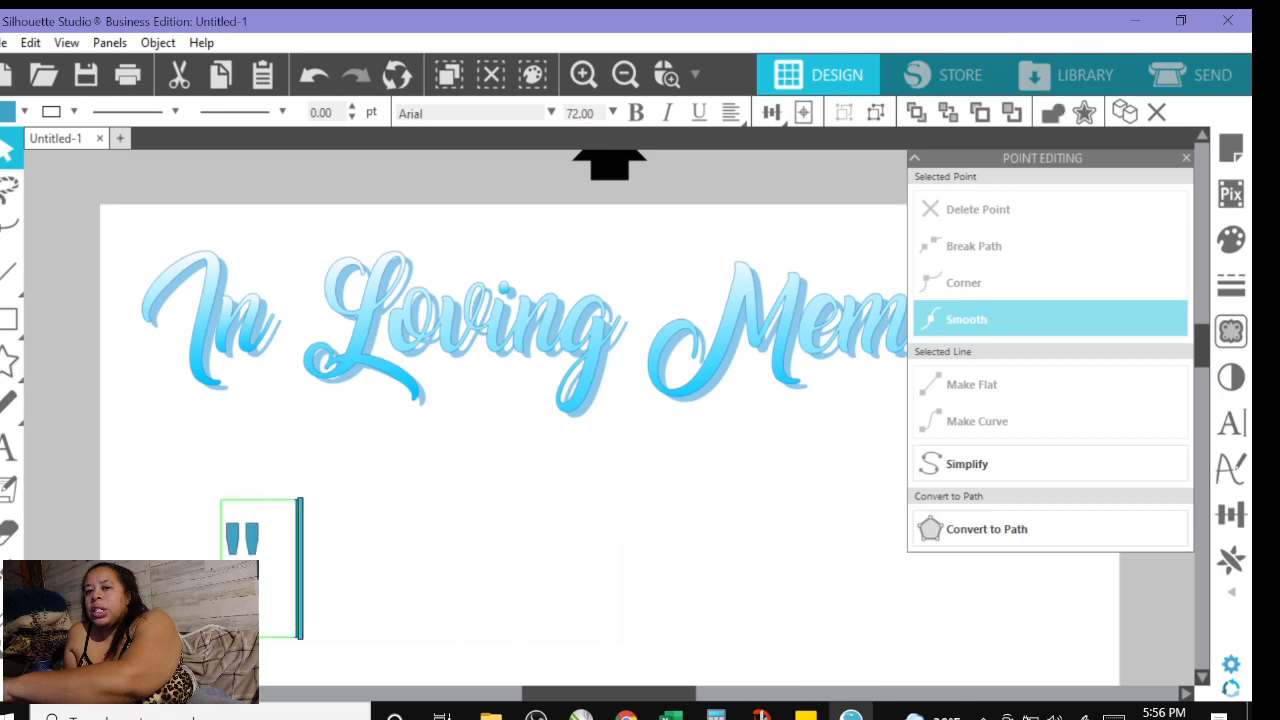
type(" Jan")
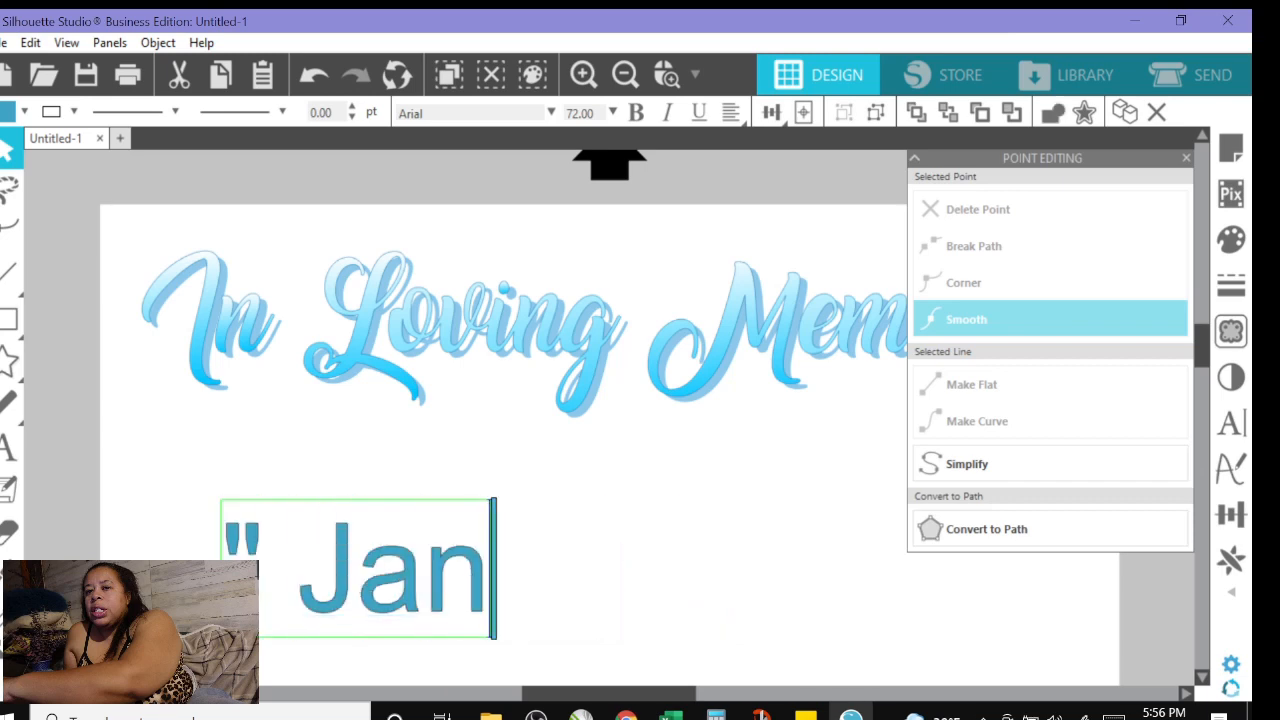
type("e DOe")
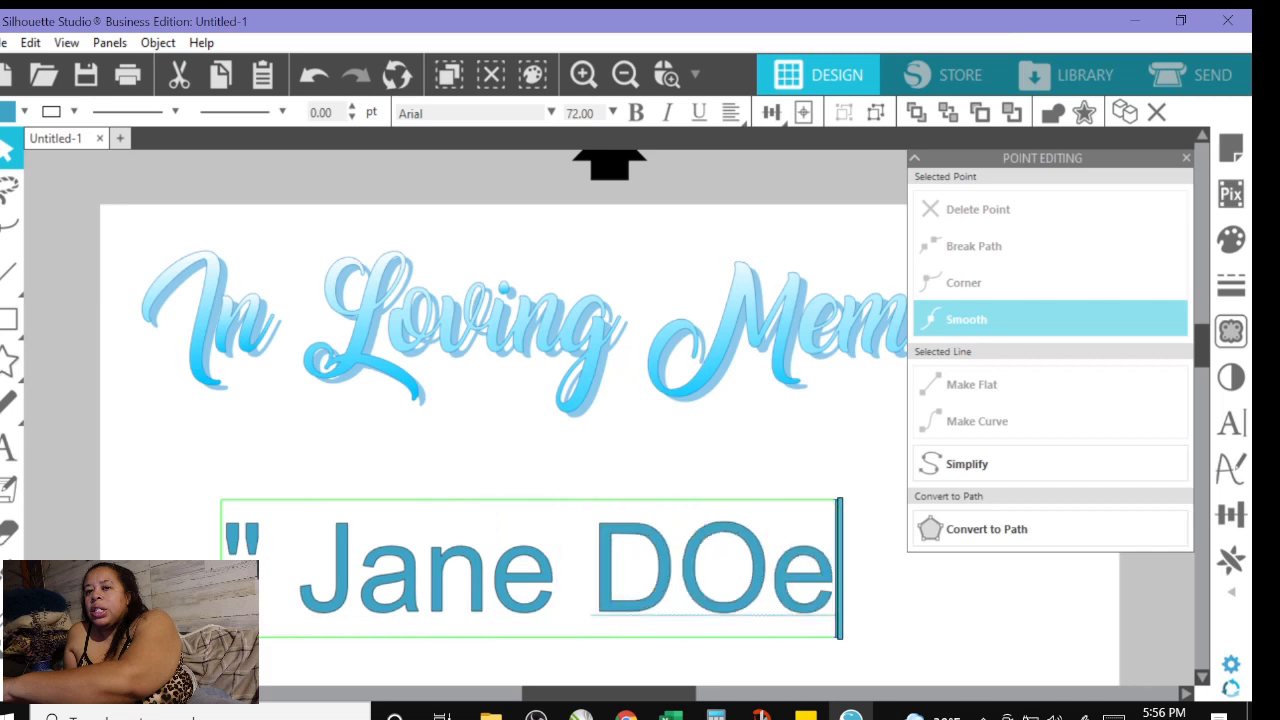
key("BackSpace")
key("BackSpace")
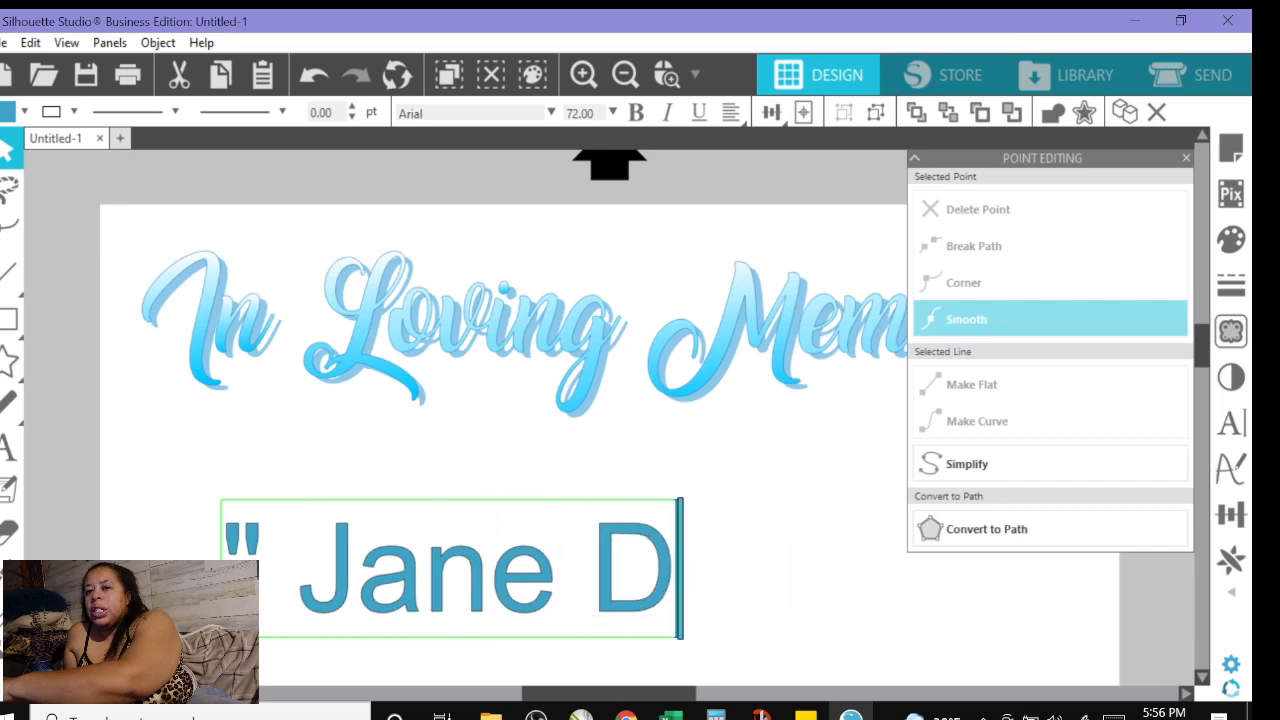
type("oe")
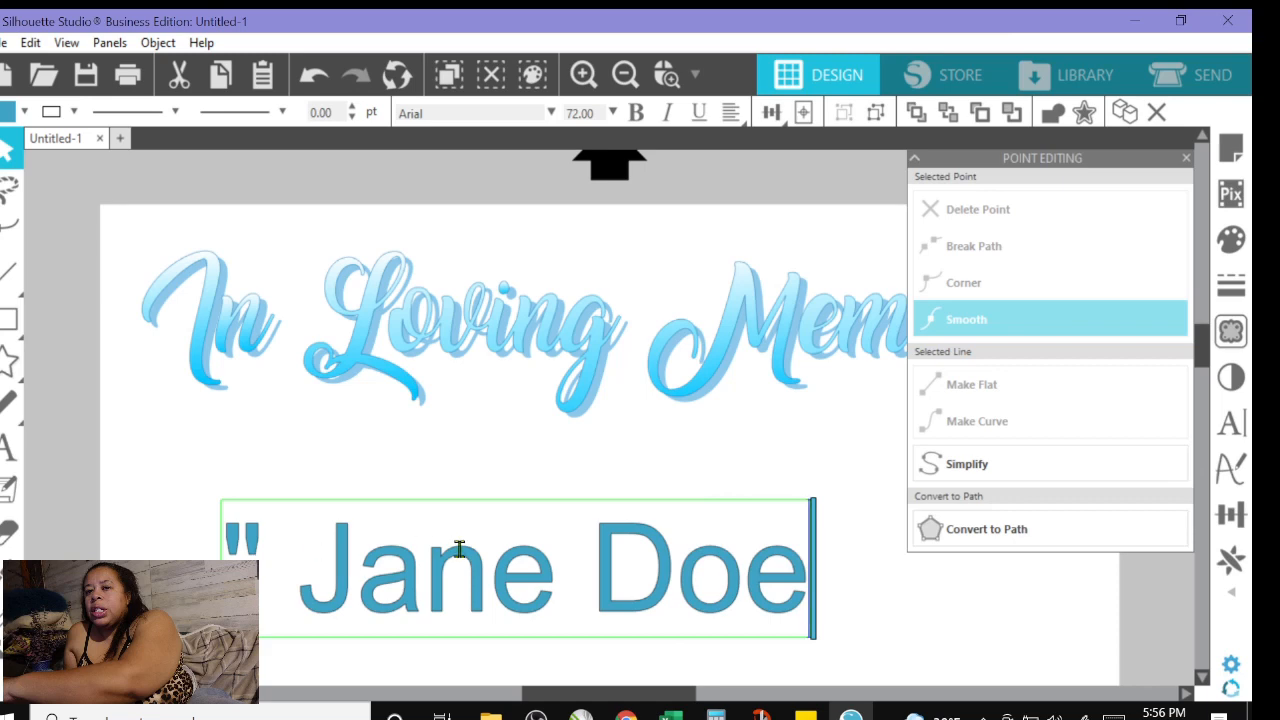
type("\"")
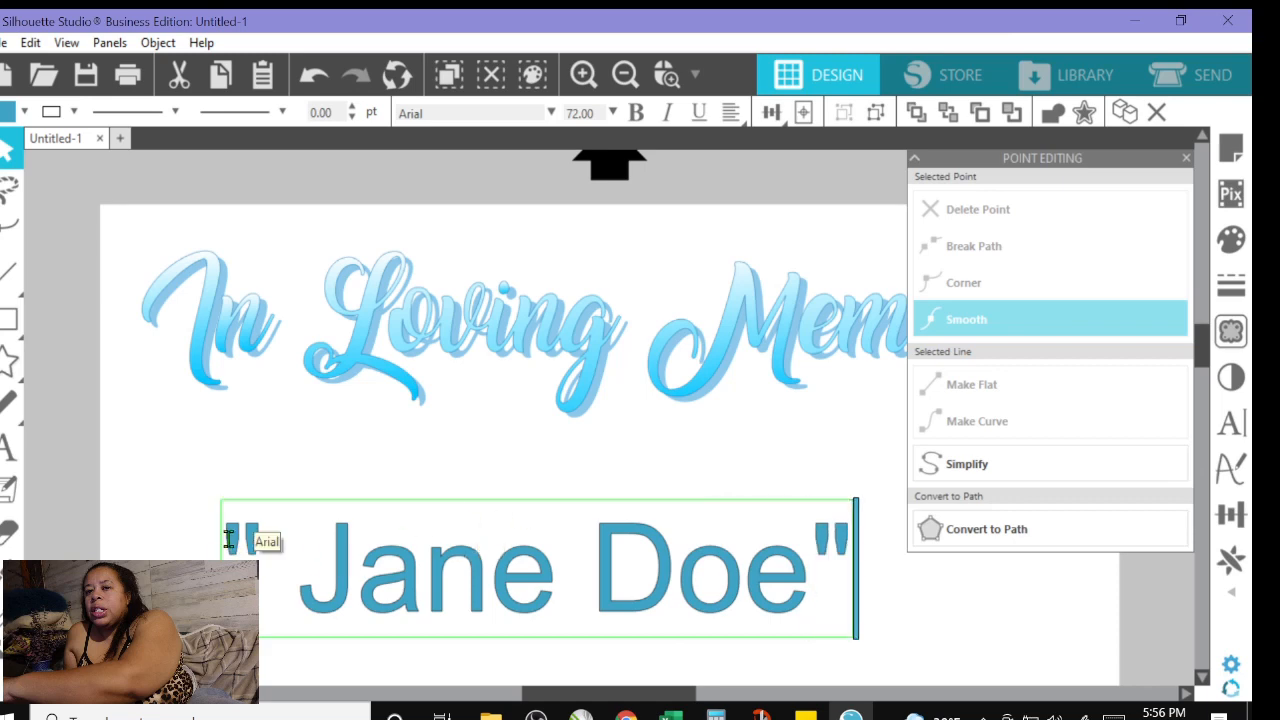
Set the font of the whole quoted name to Amarillo and finish editing the text
left_click_drag(231, 547, 849, 588)
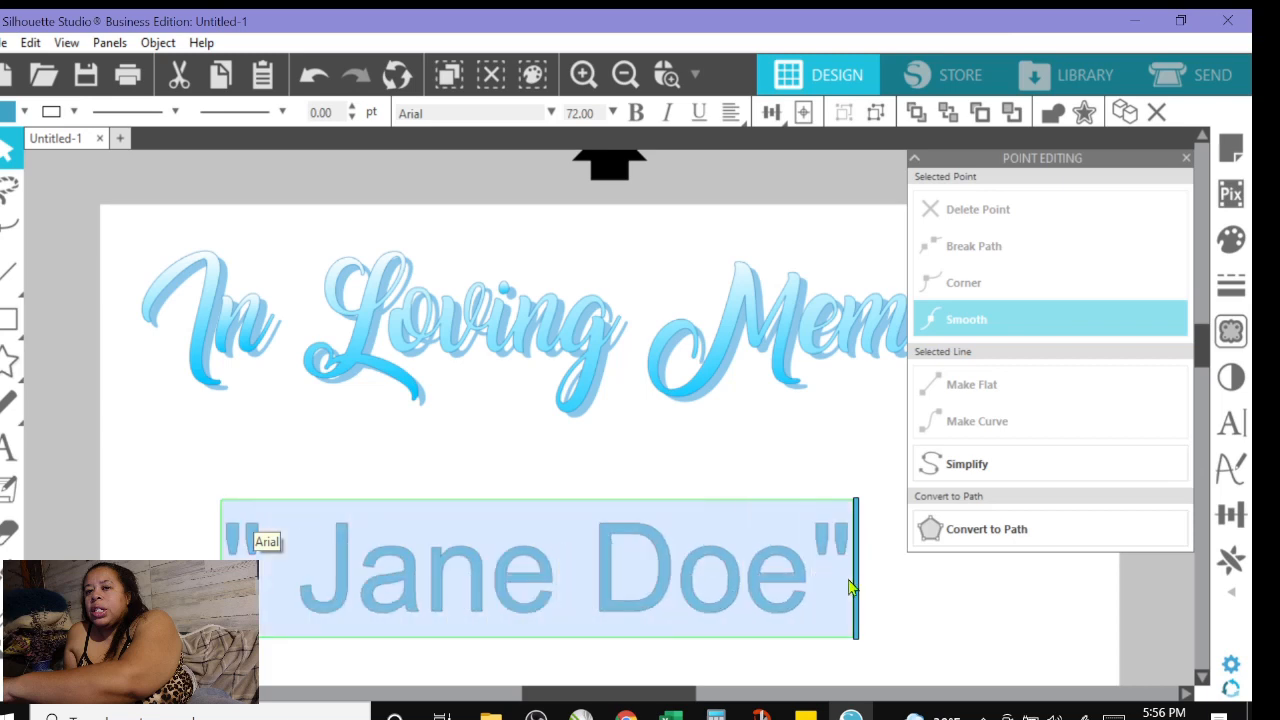
left_click(1186, 160)
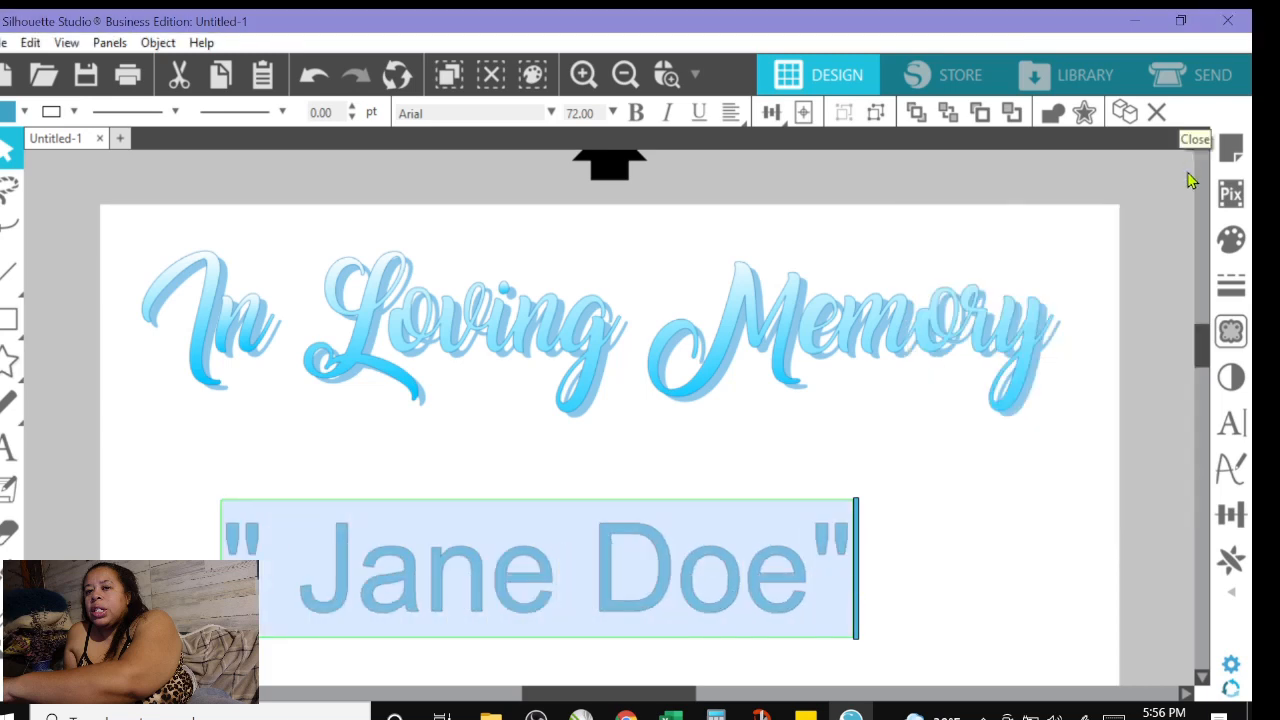
left_click(1231, 423)
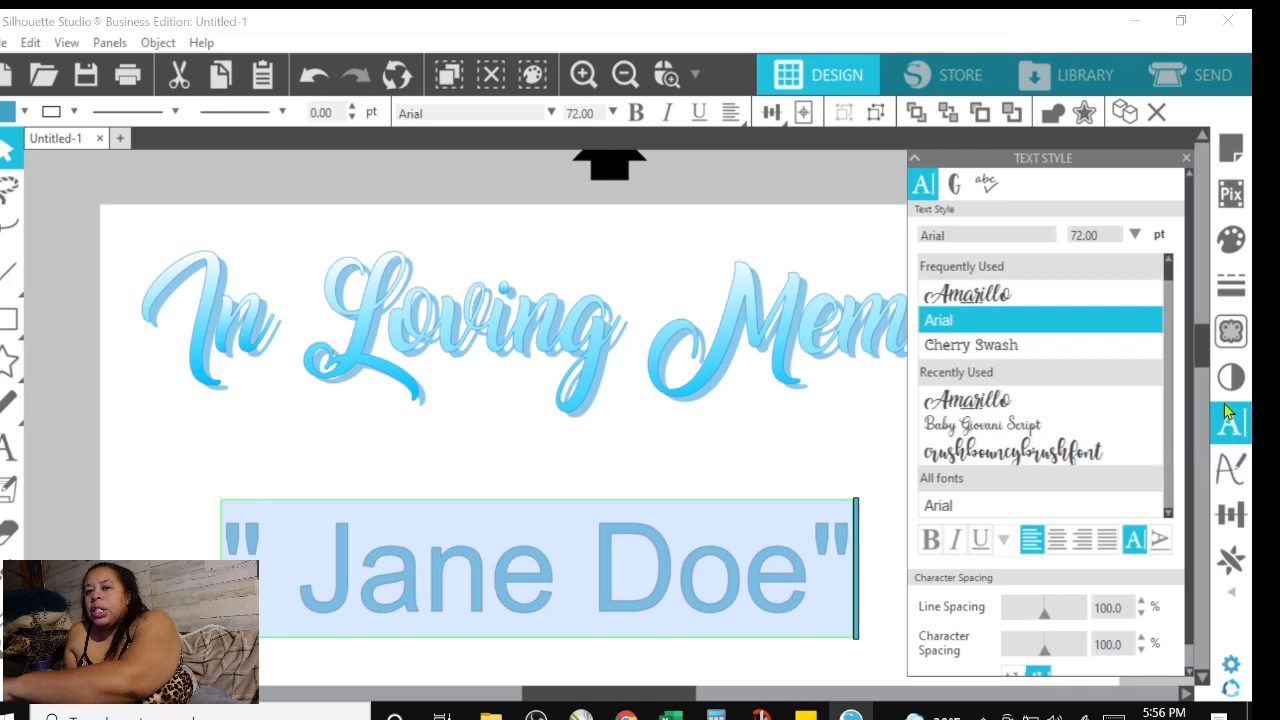
left_click(1098, 407)
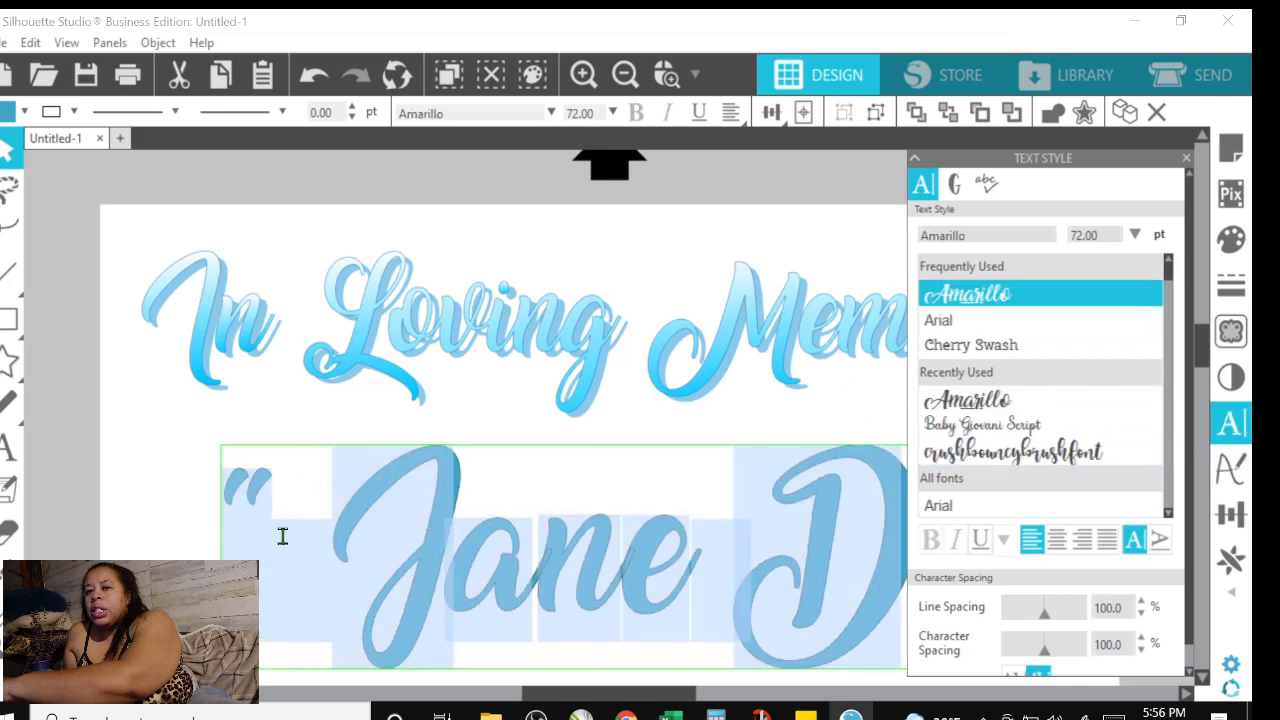
left_click(183, 519)
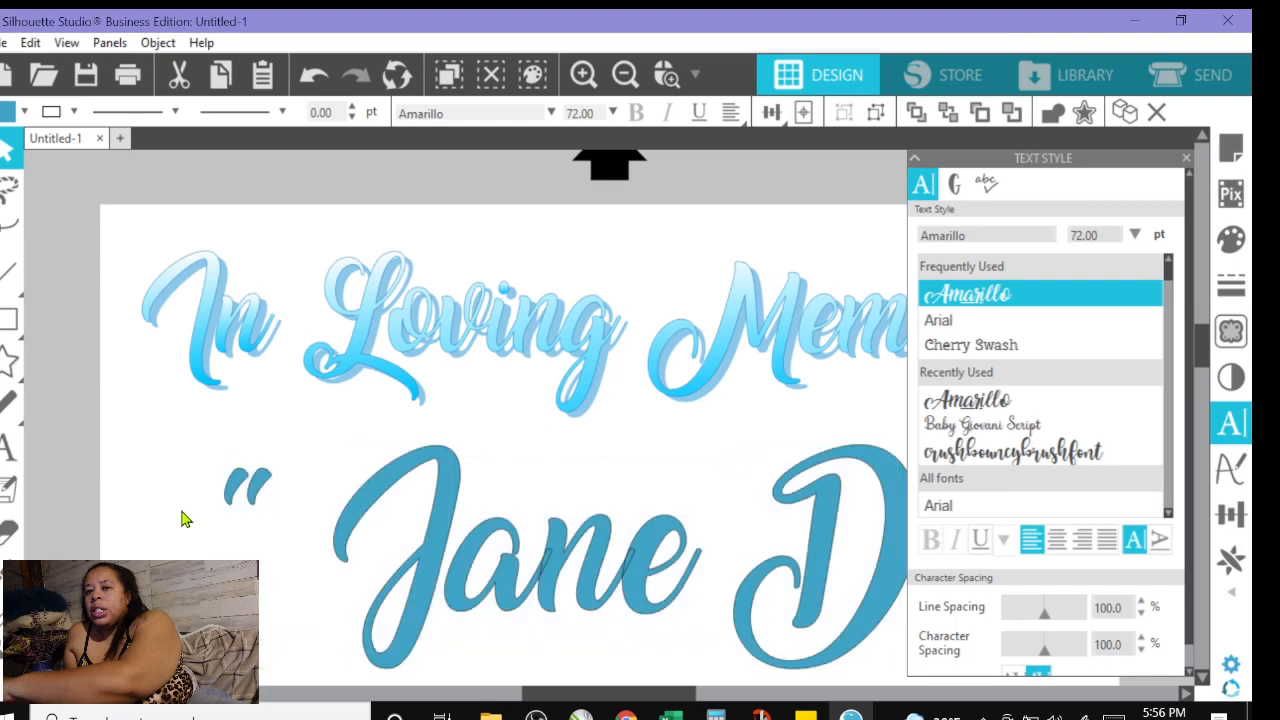
Scale the quoted name down to about 3.83 by 0.93 in and place it below the middle of the lettering
left_click(253, 488)
left_click_drag(213, 437, 648, 608)
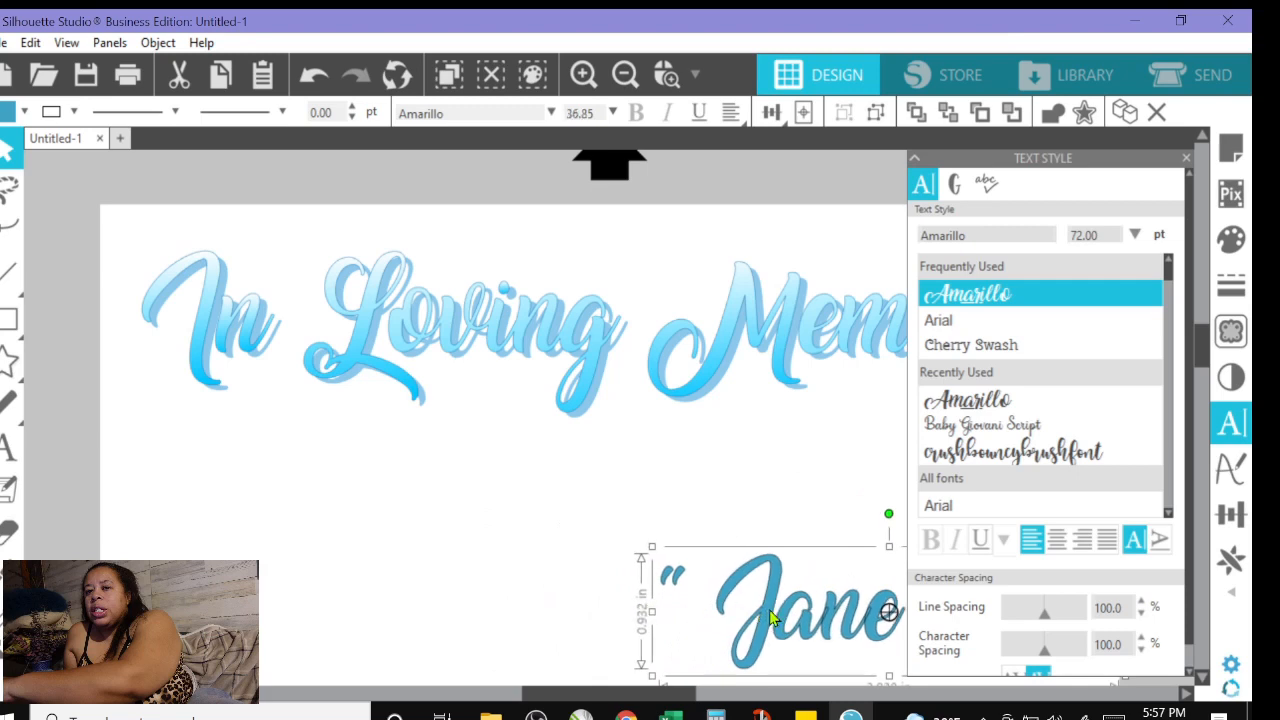
left_click_drag(770, 617, 444, 596)
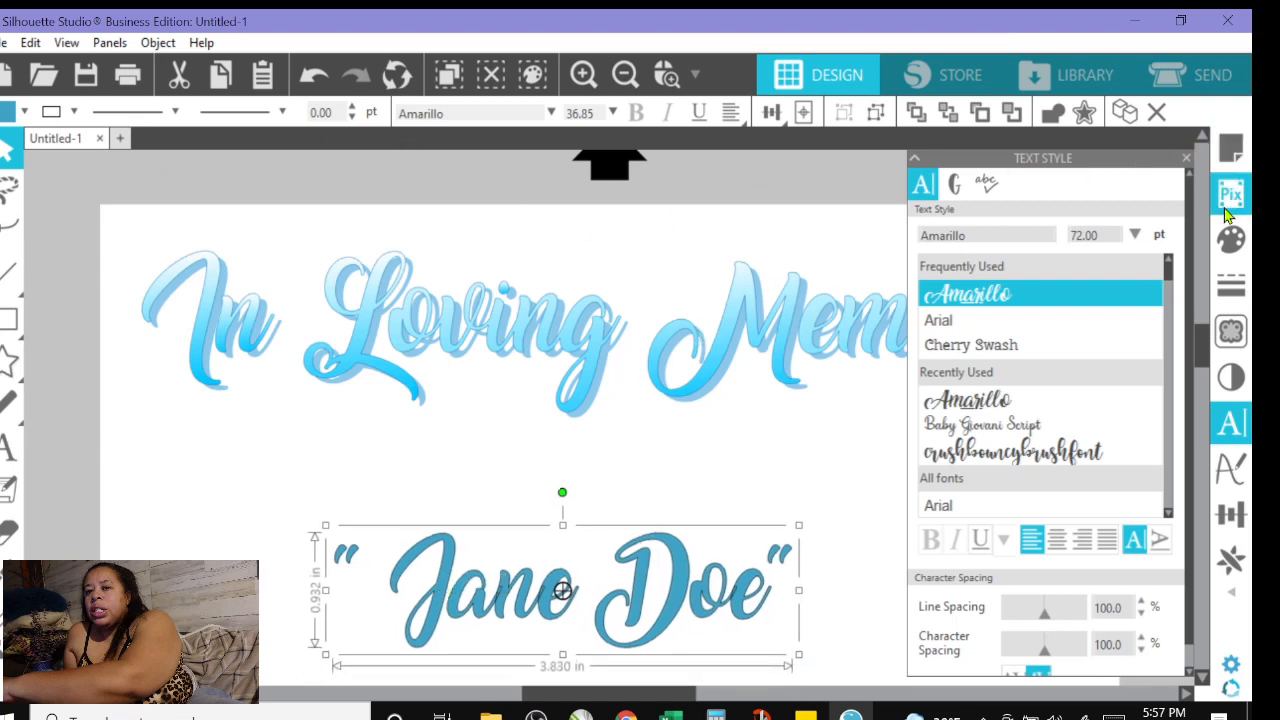
Try a light blue sampled from the lettering as the name's fill, and apply the light-blue-to-white gradient preset instead
left_click(1231, 239)
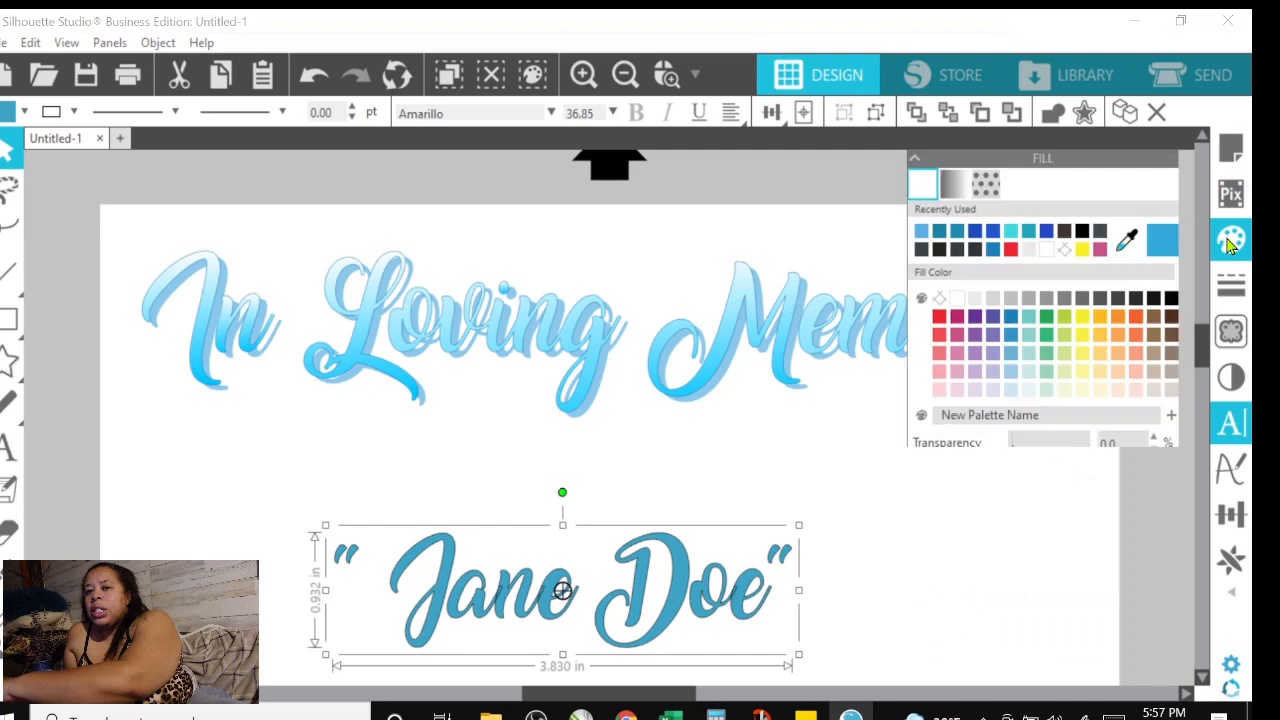
left_click(1128, 240)
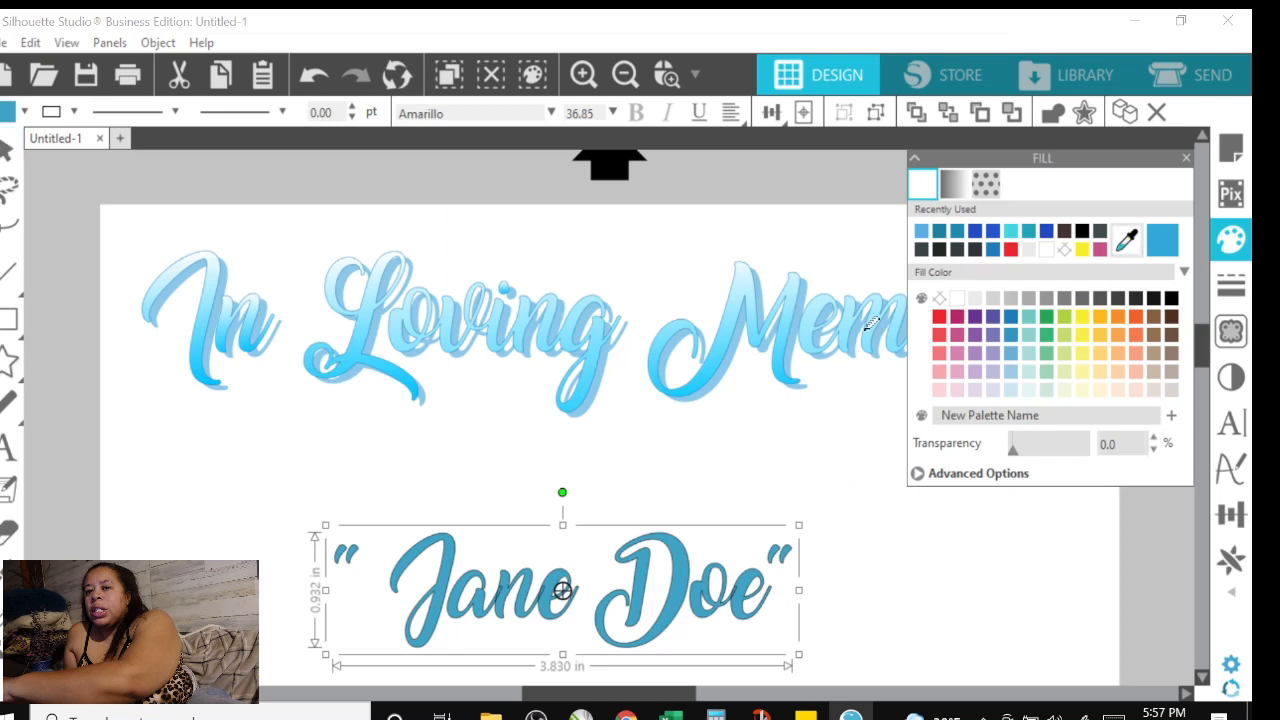
left_click(752, 303)
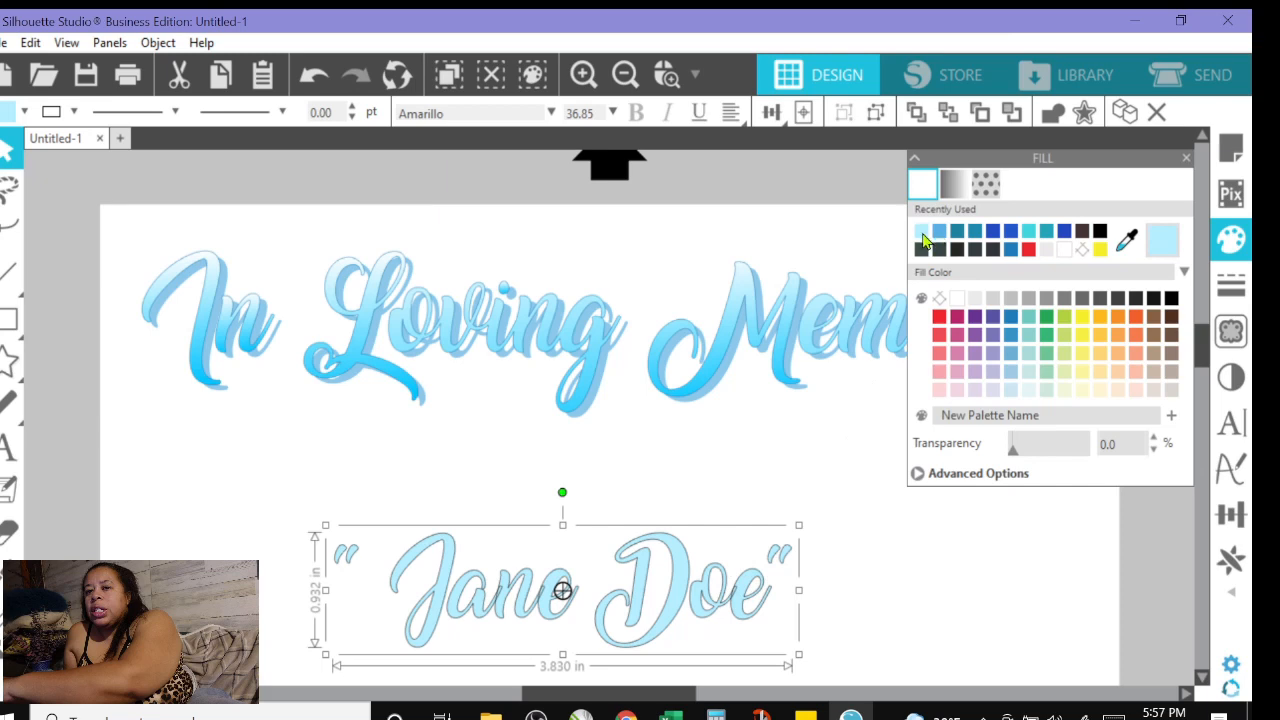
left_click(953, 188)
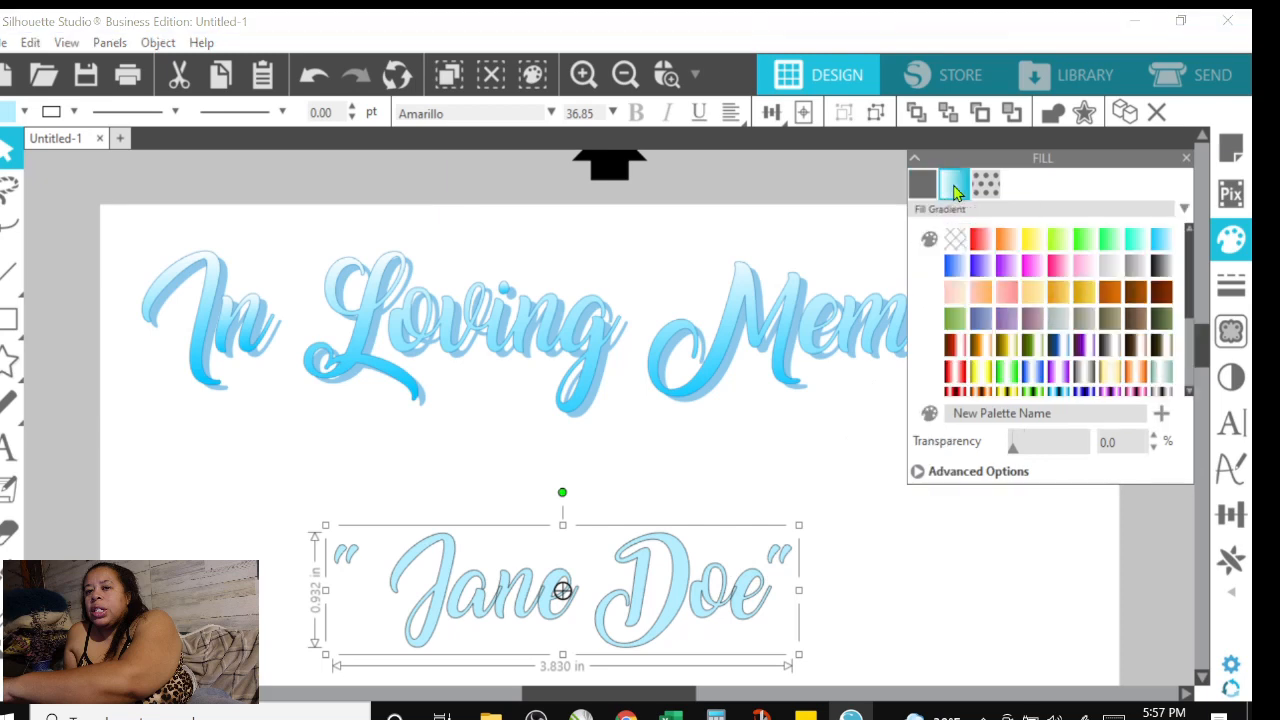
left_click(955, 265)
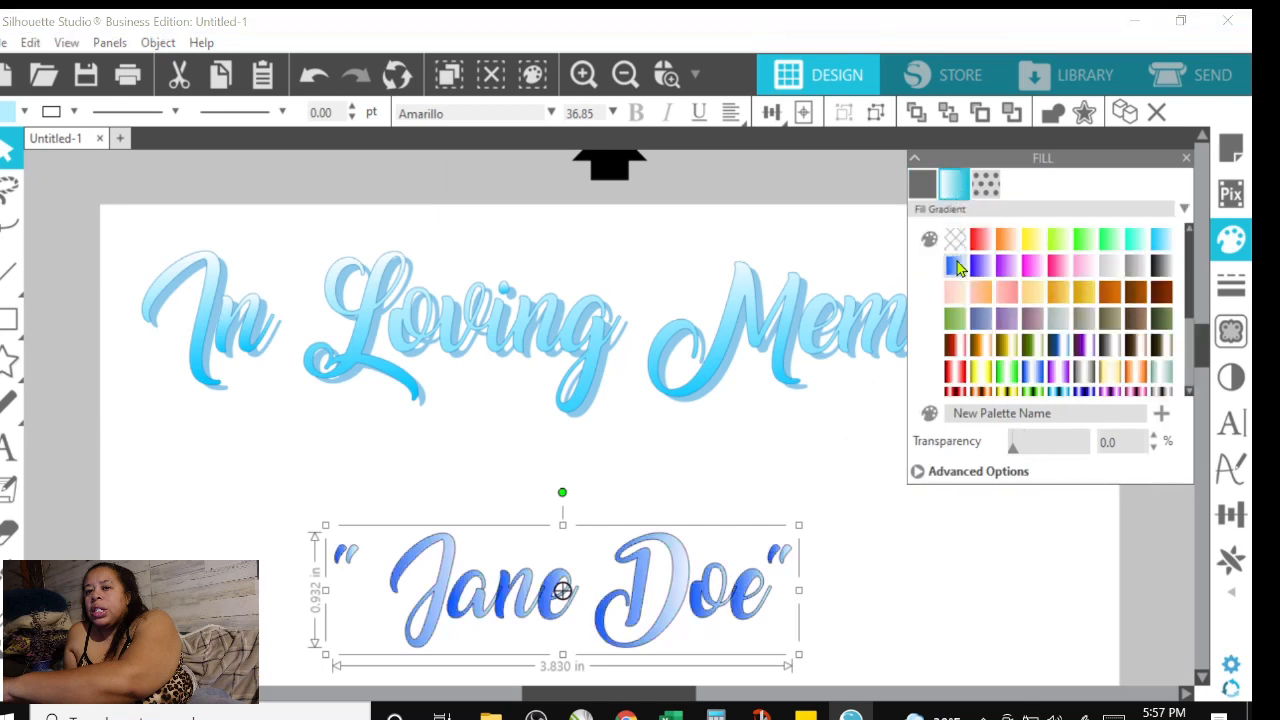
left_click(1160, 240)
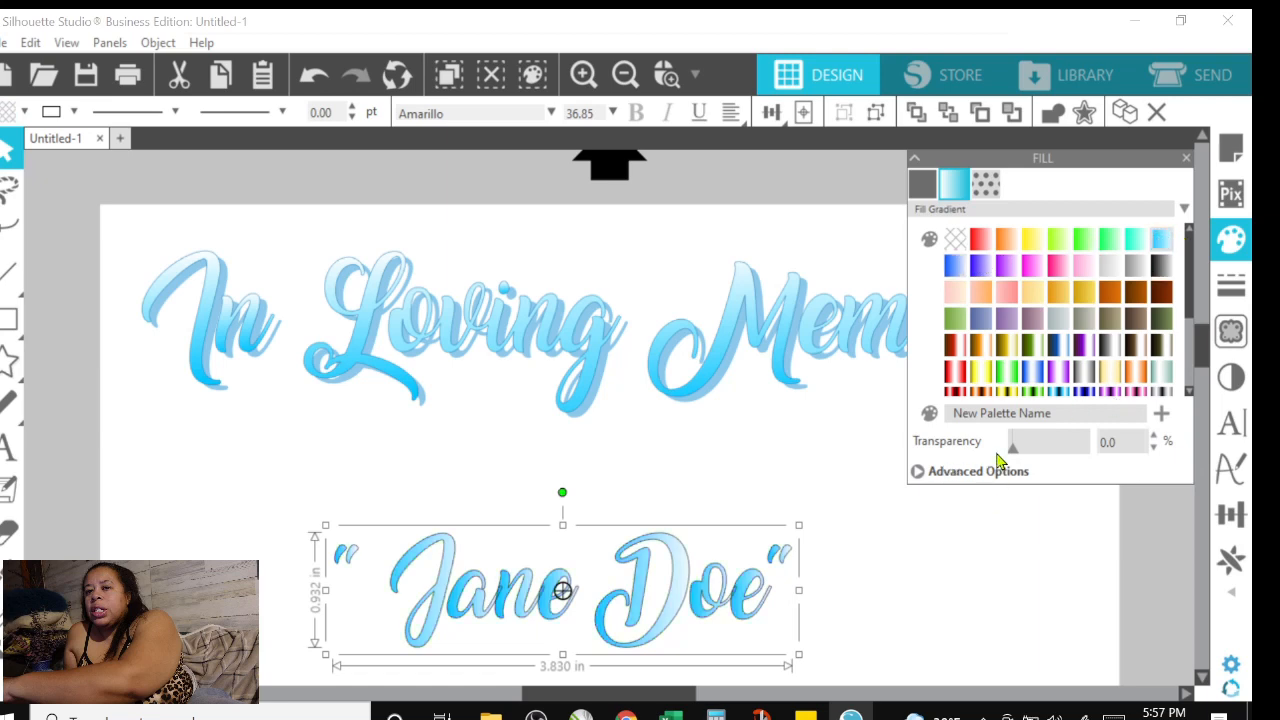
Rotate the gradient fill of the quoted name to an angle of 70 degrees
left_click(920, 476)
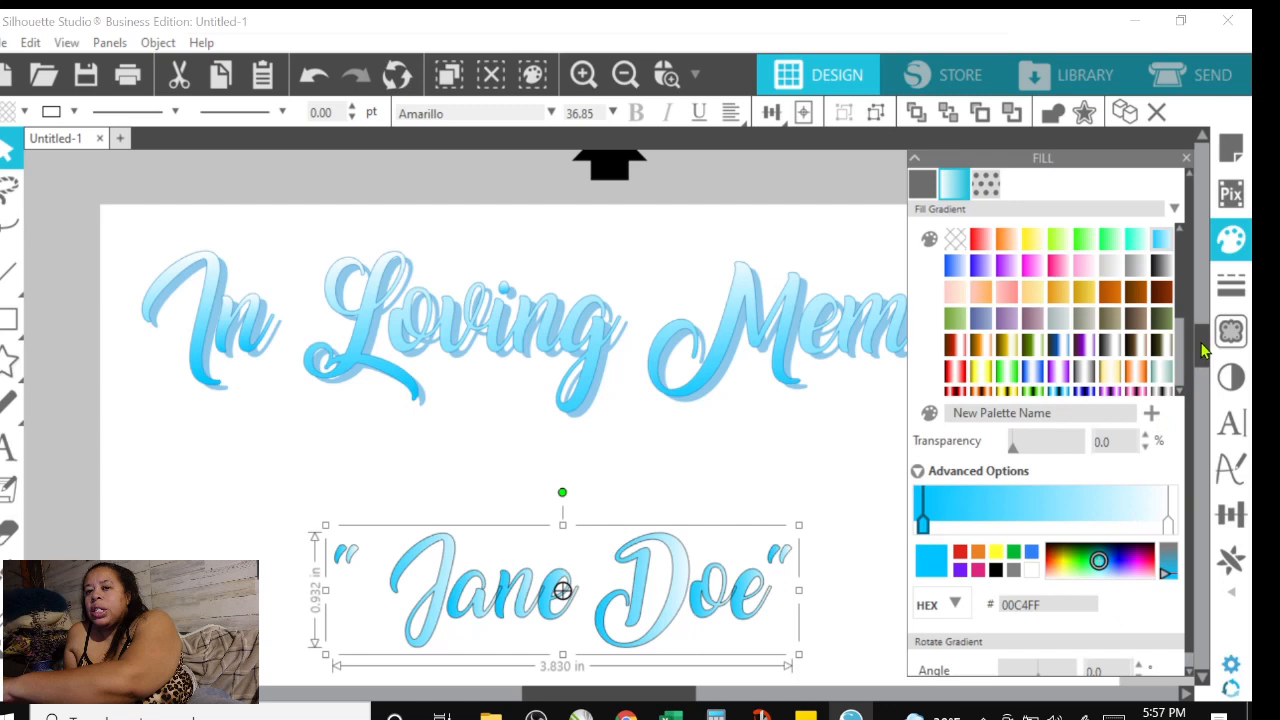
mouse_move(1201, 344)
left_mouse_down()
mouse_move(1205, 369)
mouse_move(1204, 356)
left_mouse_up()
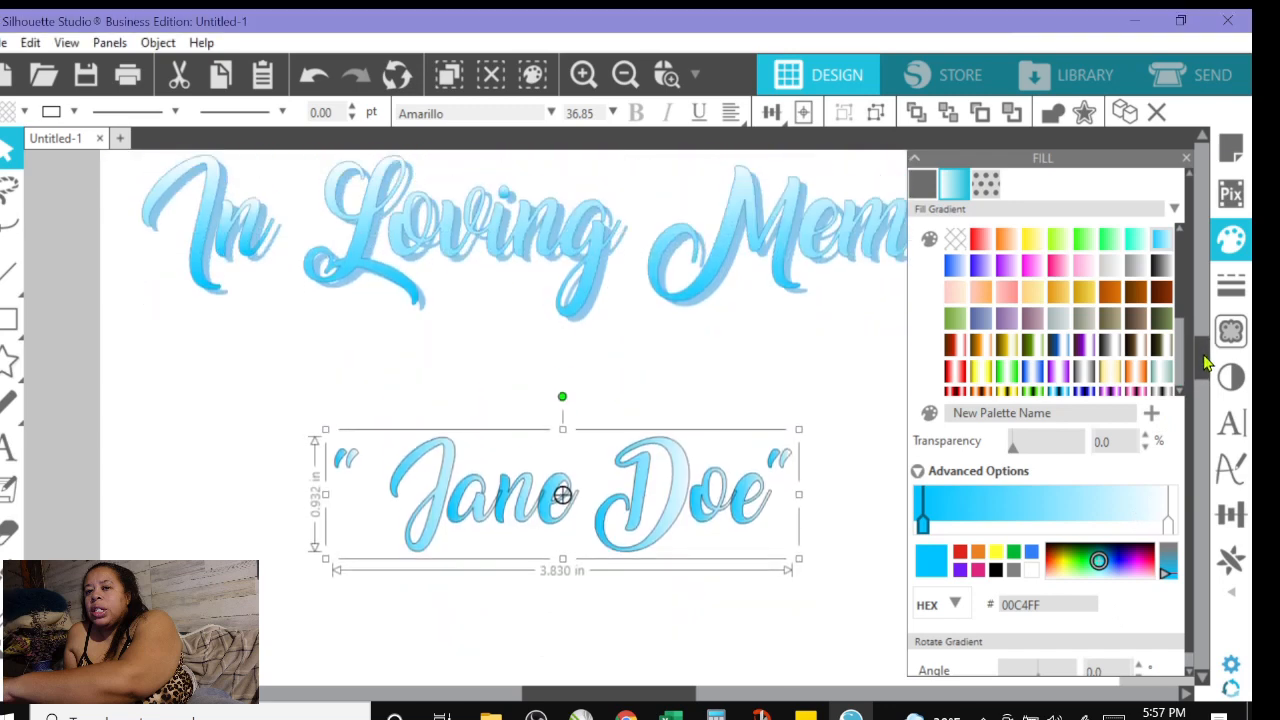
left_click(1190, 673)
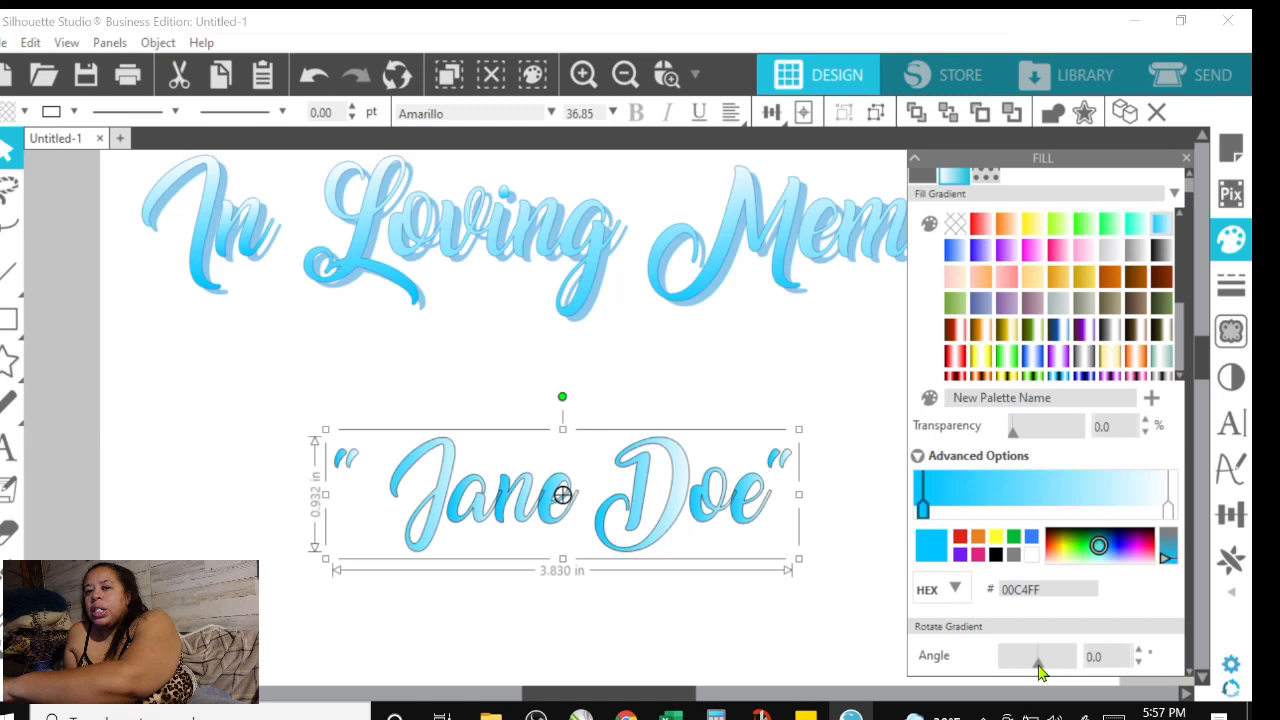
left_click_drag(1040, 673, 1024, 665)
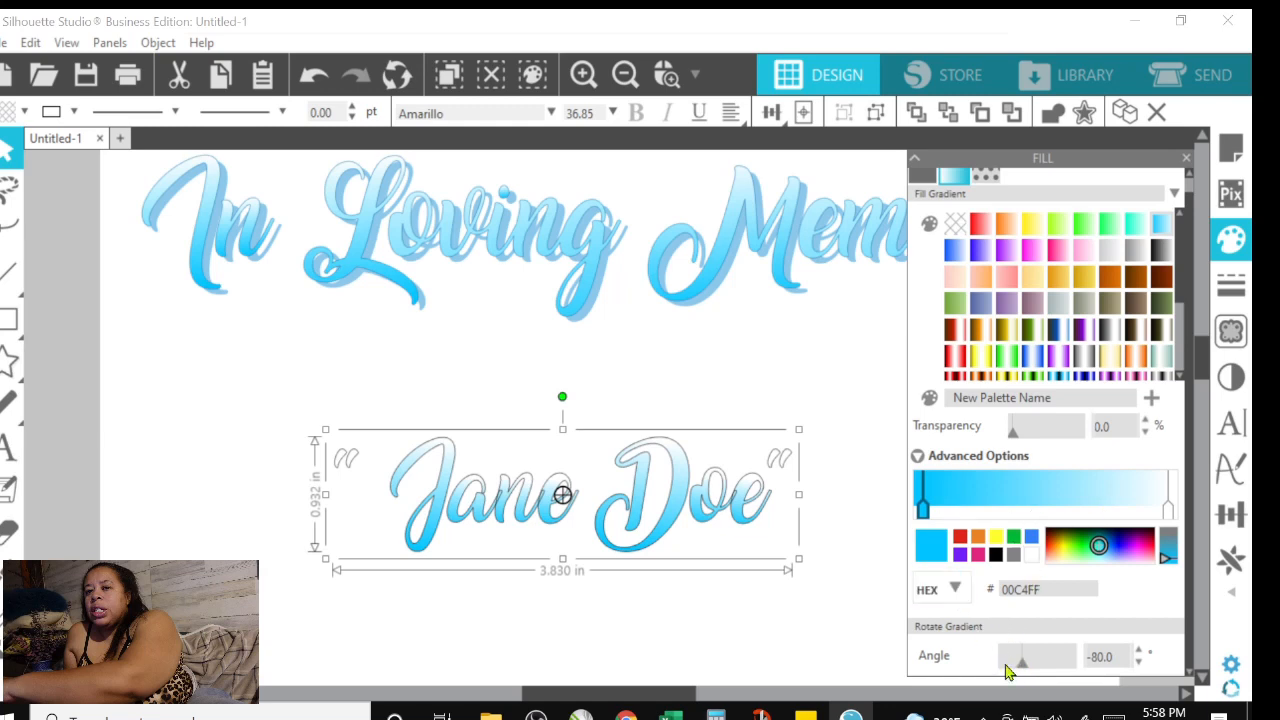
left_click_drag(1027, 670, 1055, 668)
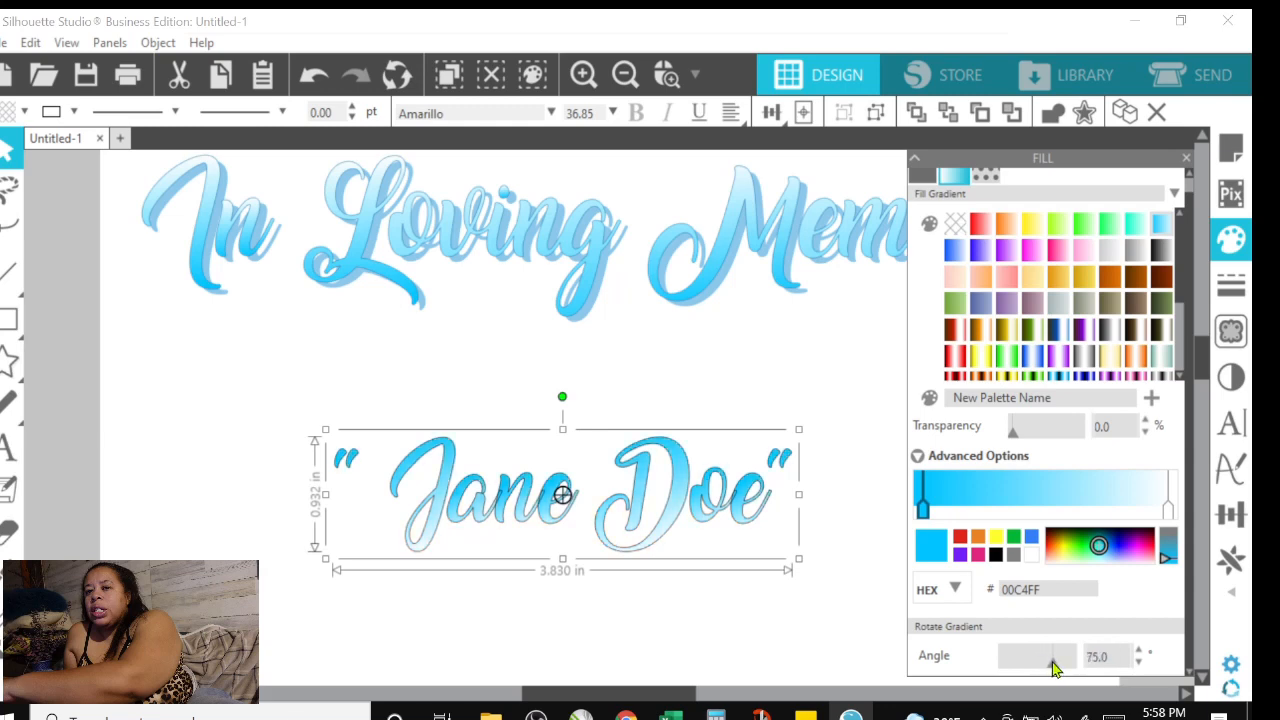
left_click(684, 468)
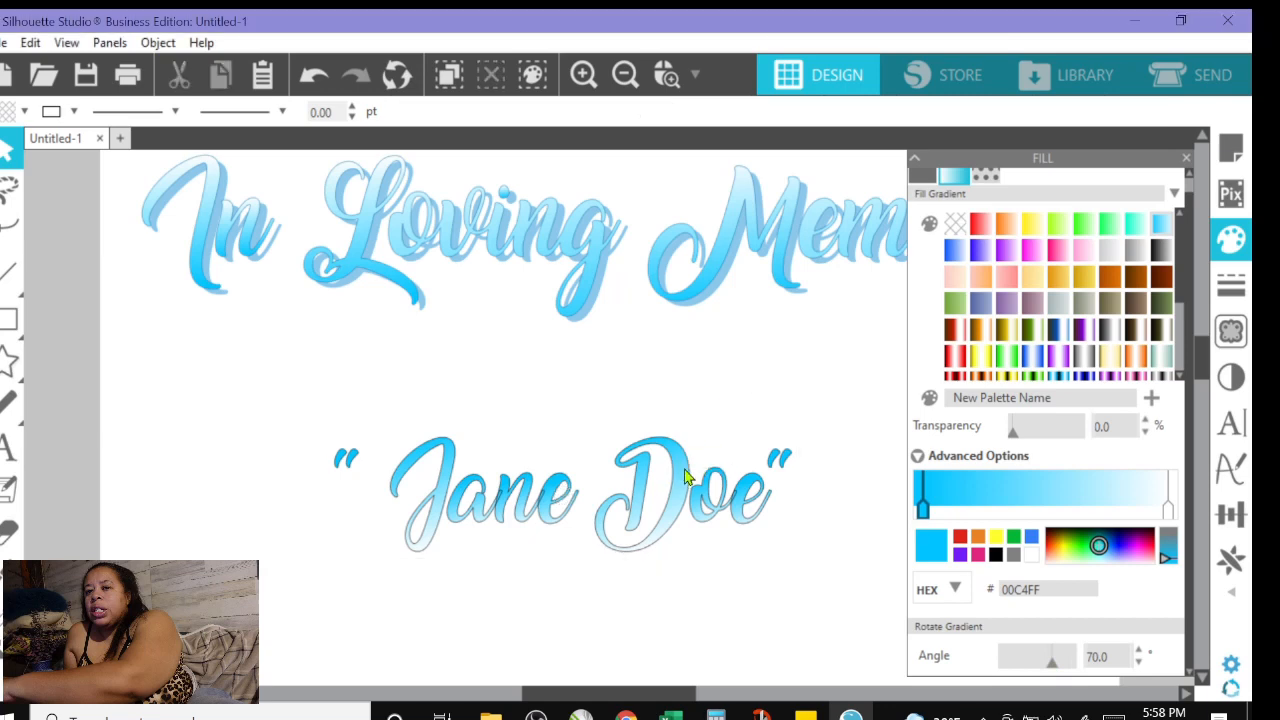
Remove the dark outline from the quoted name
left_click(684, 470)
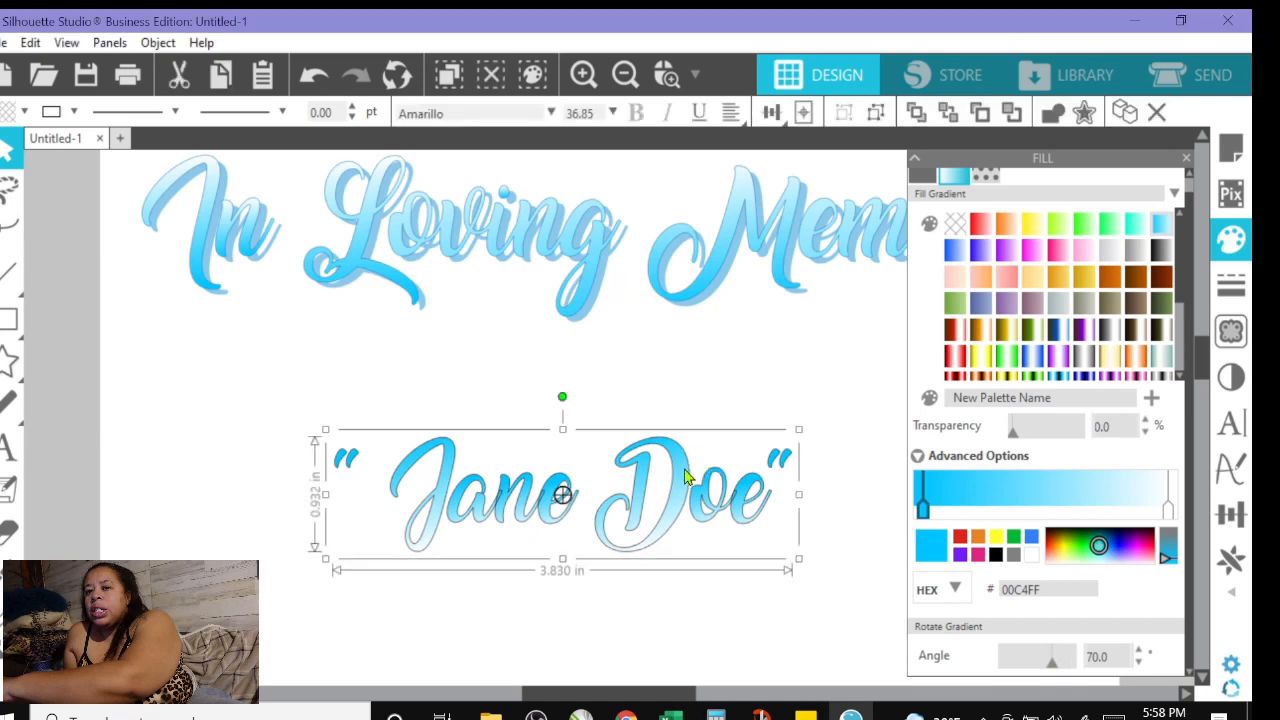
left_click(74, 111)
left_click(69, 144)
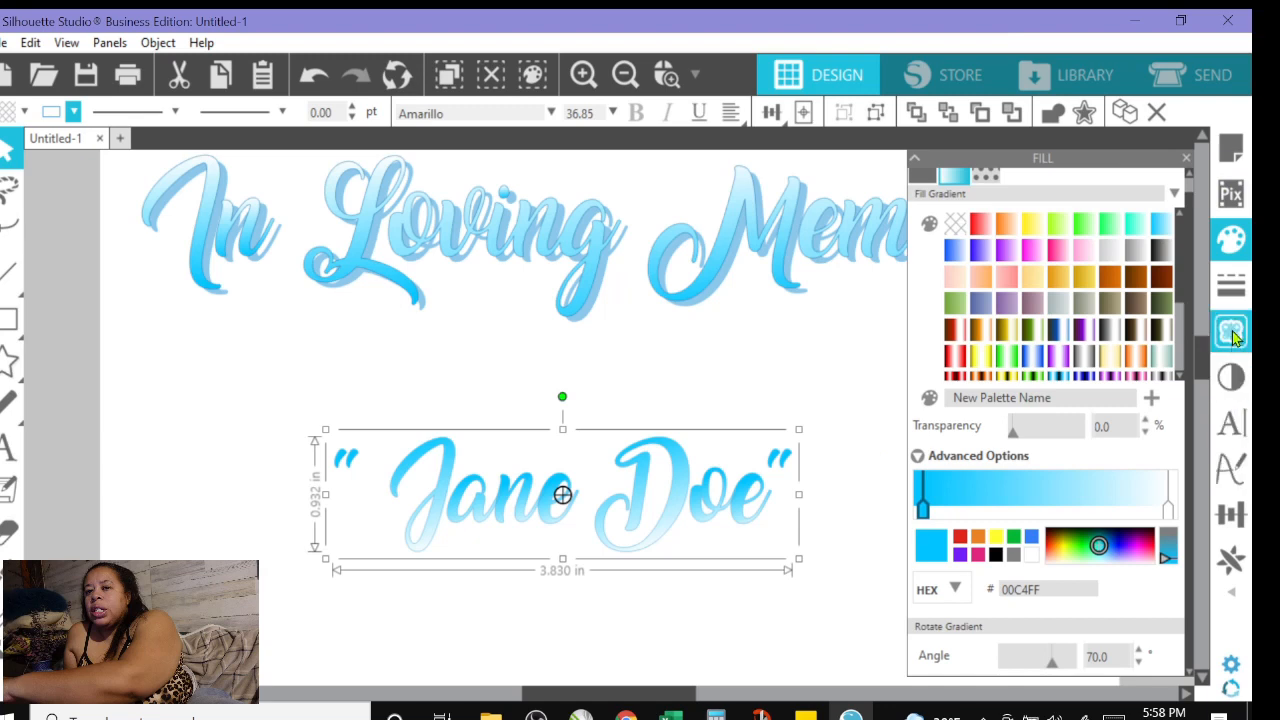
left_click(1231, 427)
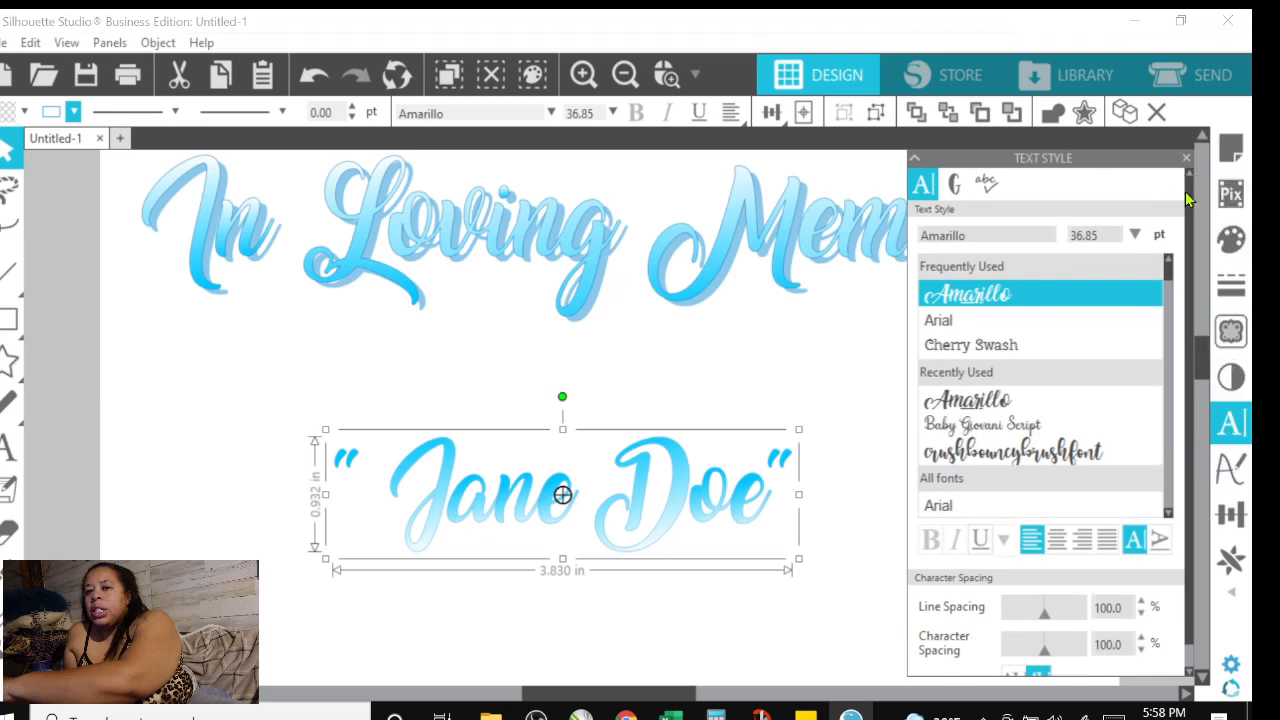
left_click(1232, 244)
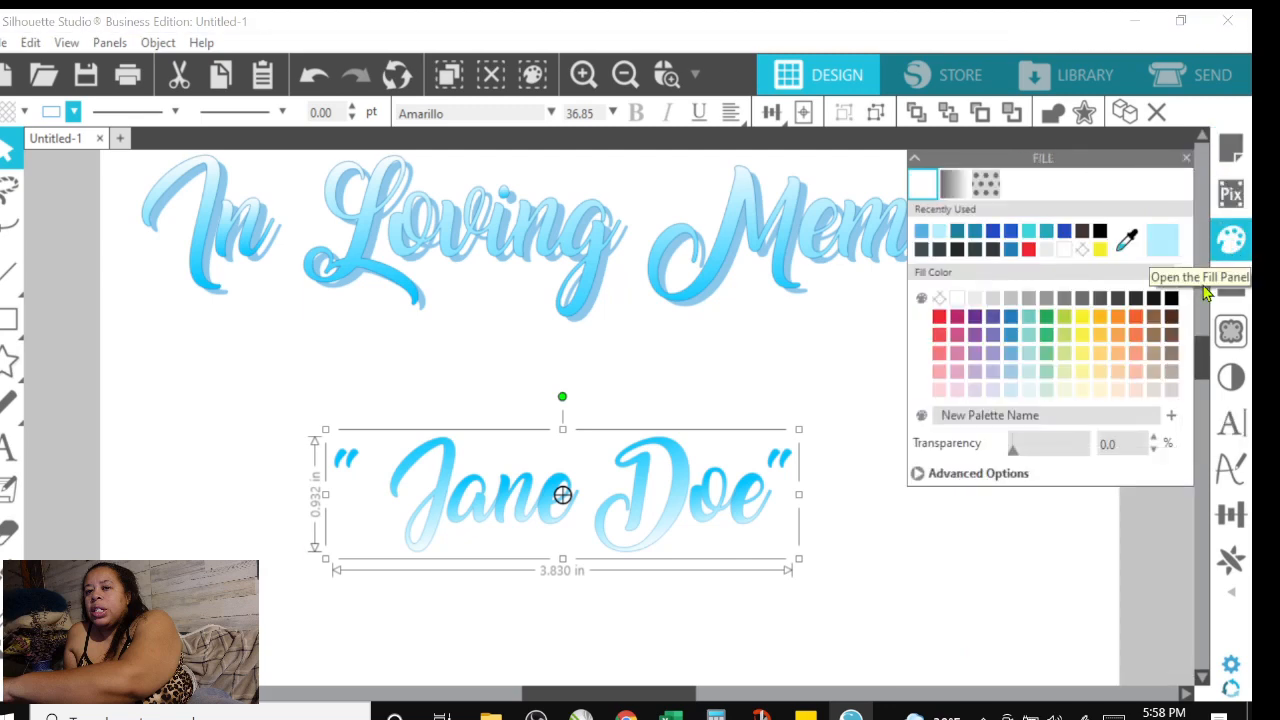
left_click(918, 474)
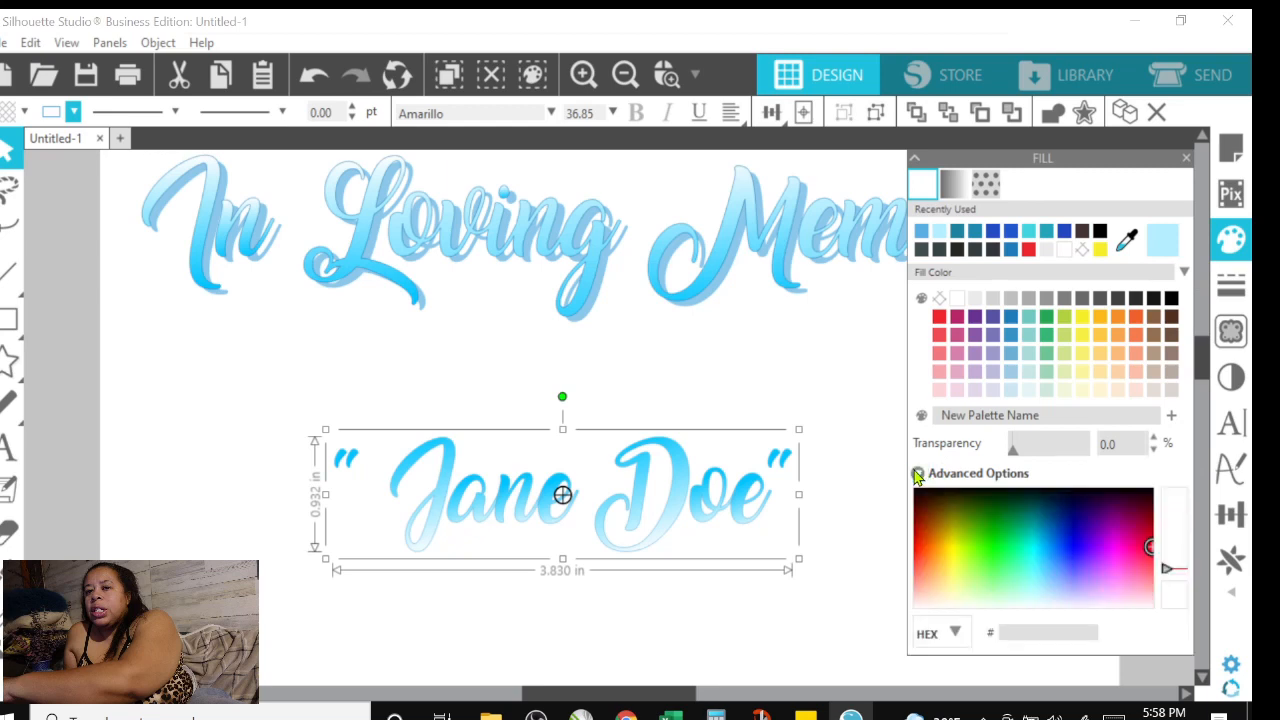
left_click(952, 181)
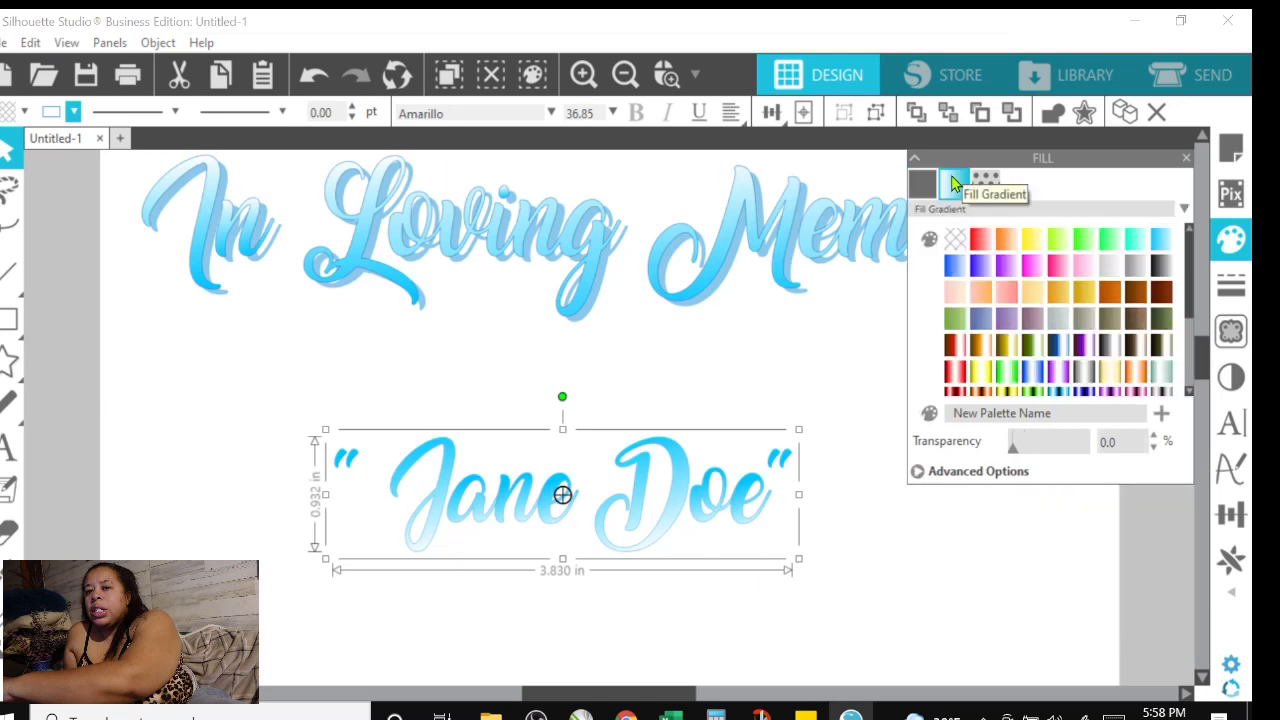
left_click(919, 473)
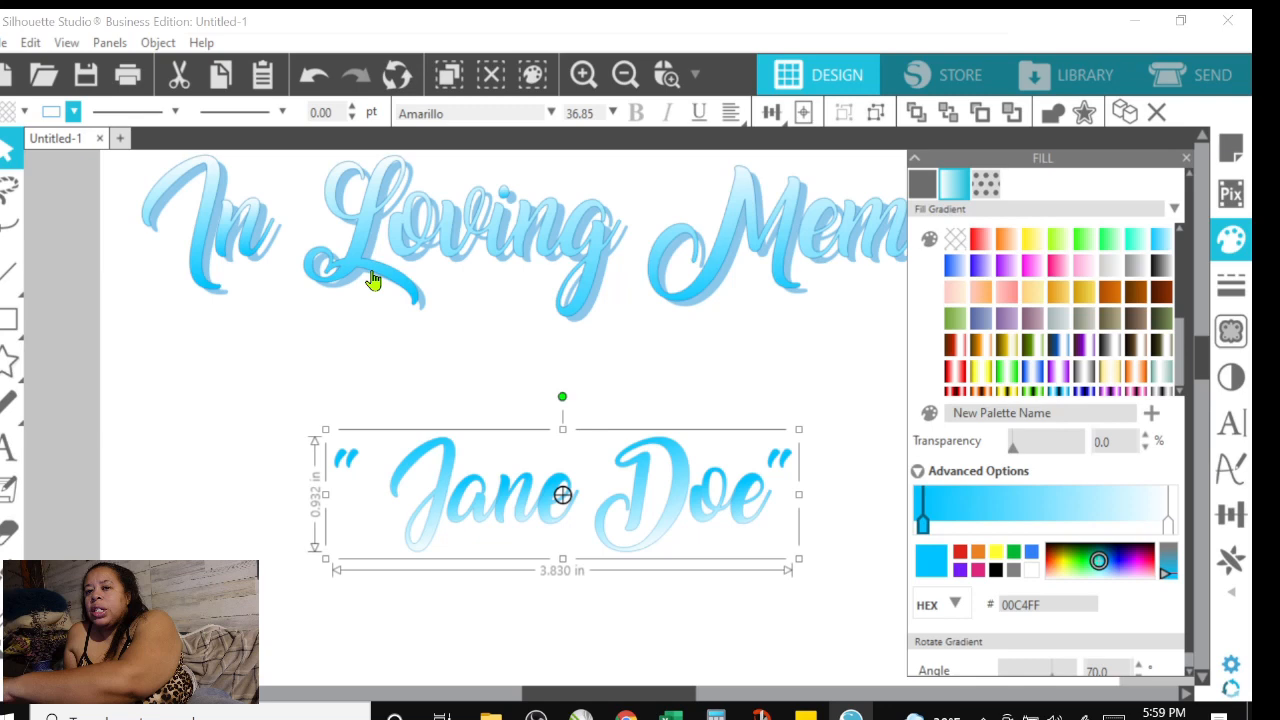
Apply a dynamic shadow to the quoted name, briefly trying the other shadow type before returning to Dynamic Shadow
left_click(1230, 340)
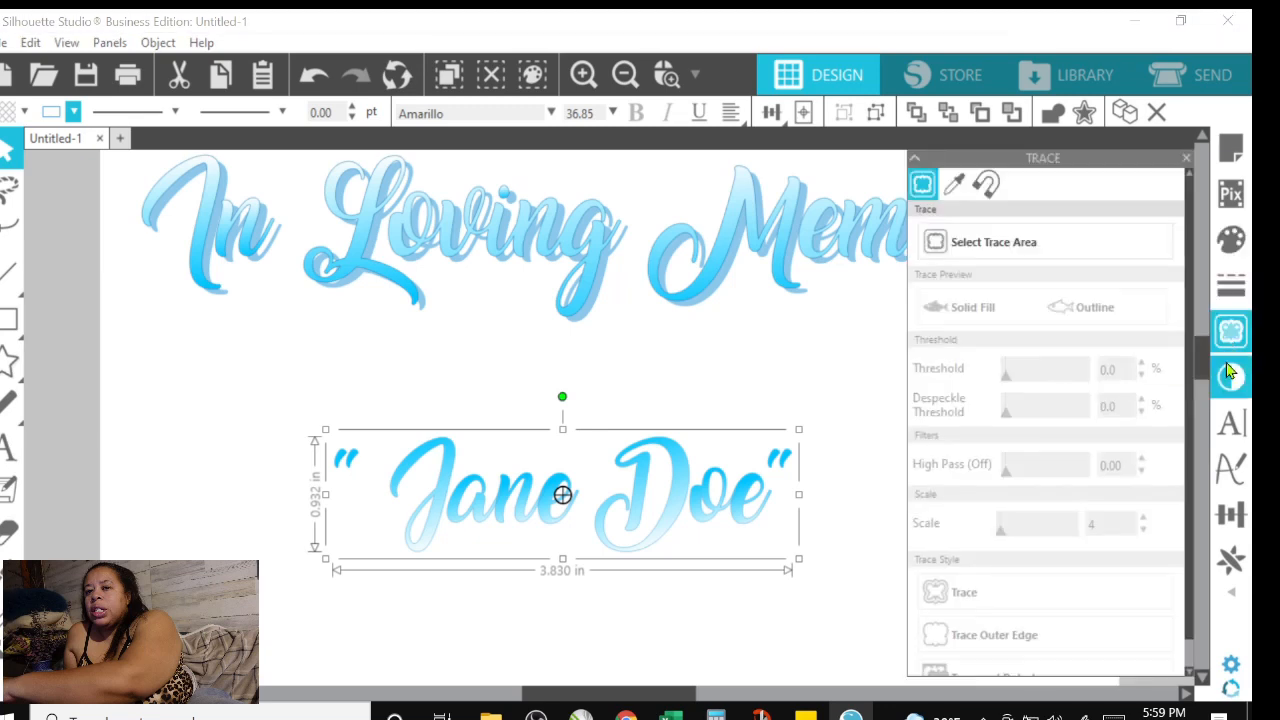
left_click(1230, 385)
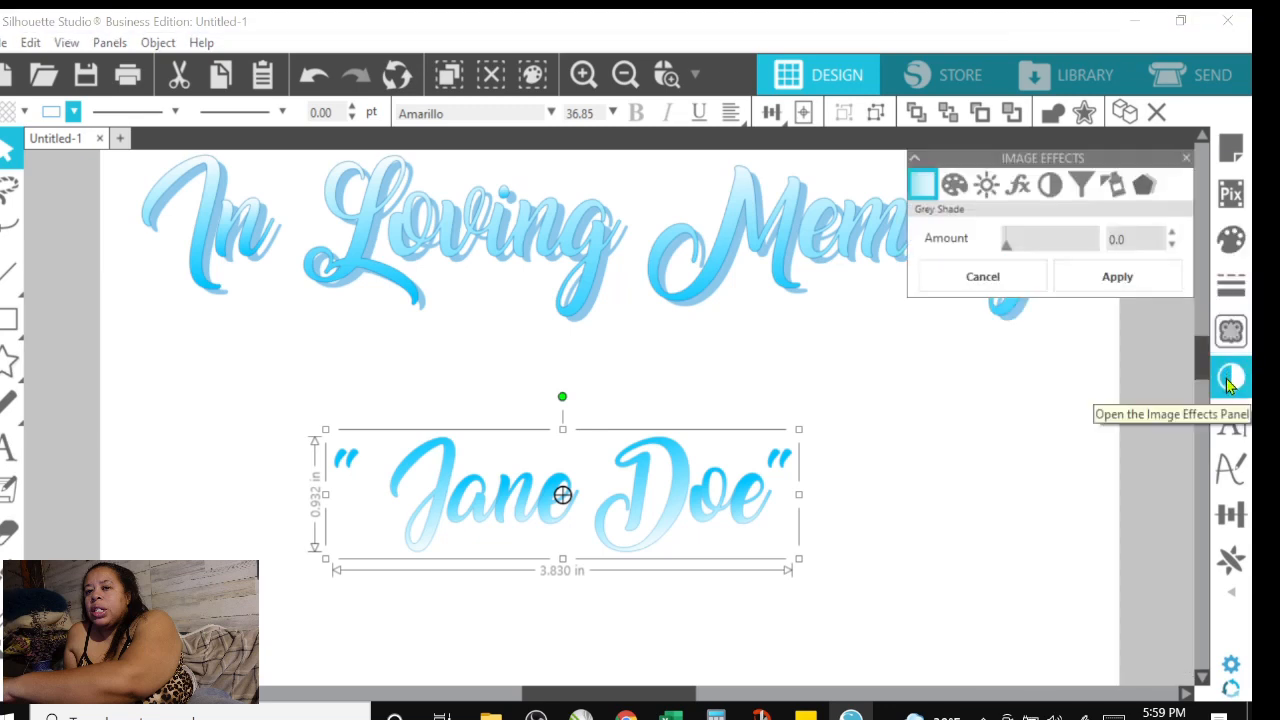
left_click(1146, 190)
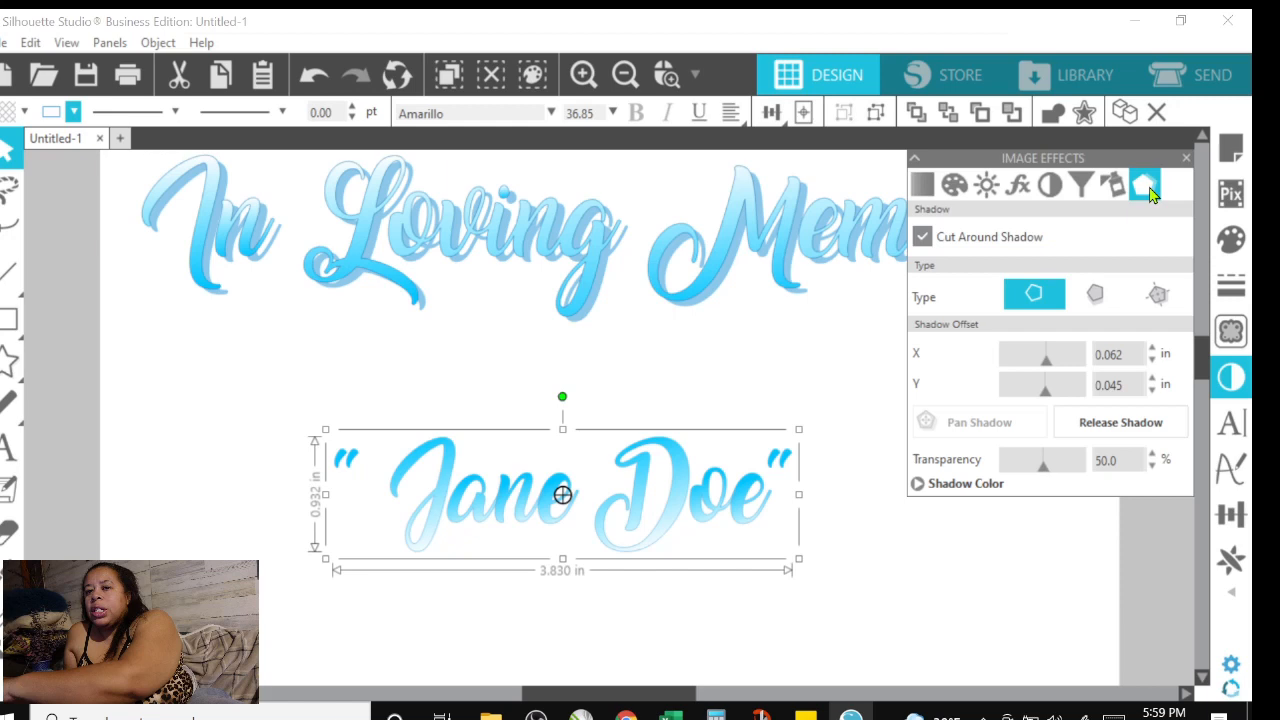
left_click(1098, 296)
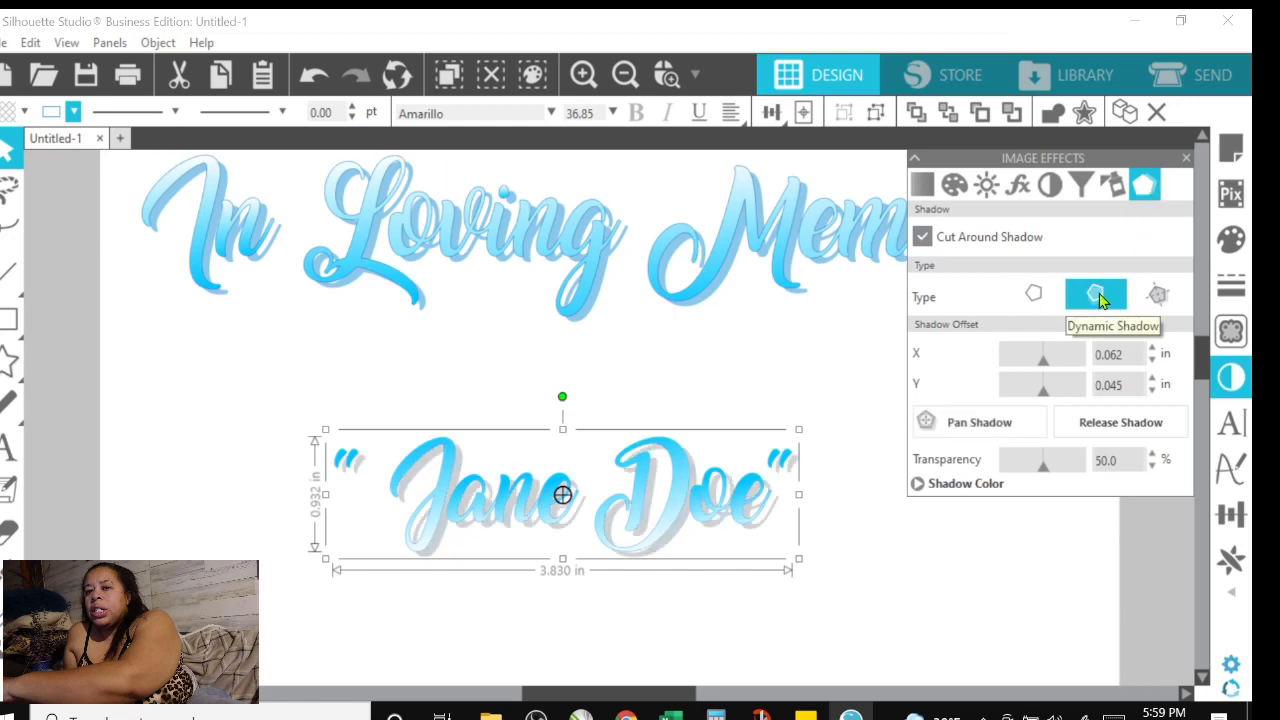
left_click(1157, 298)
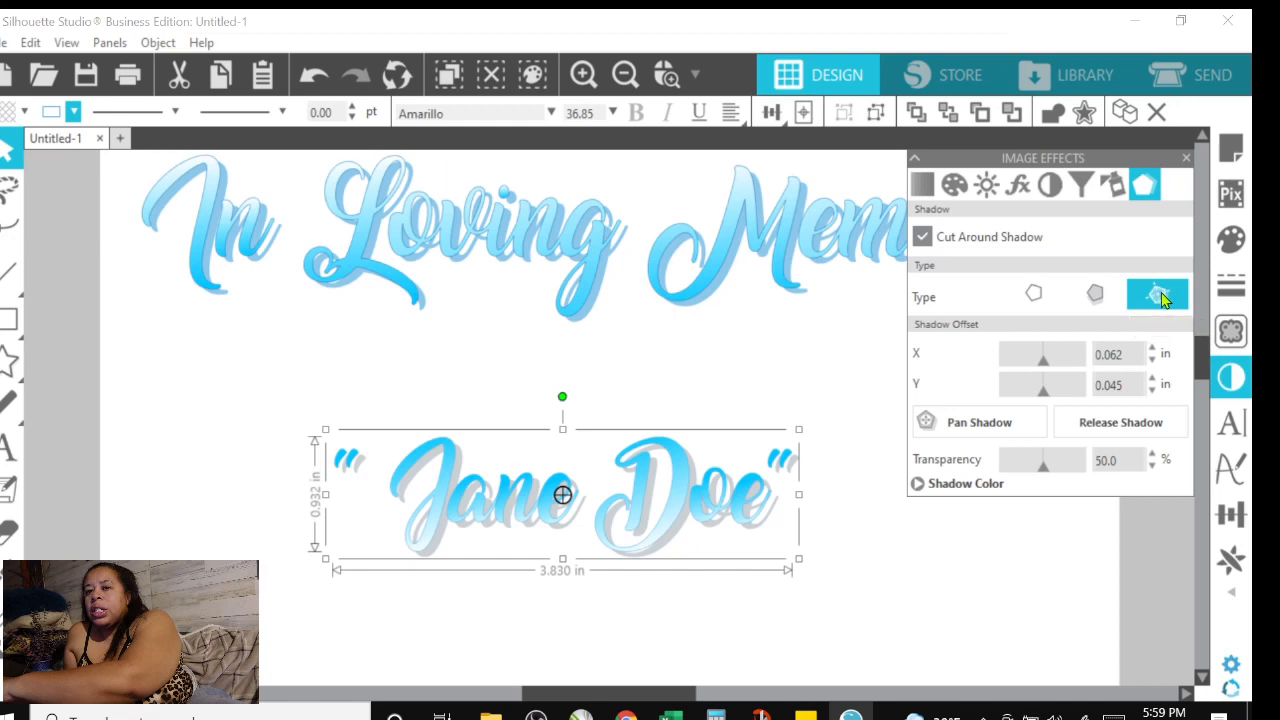
left_click(1100, 302)
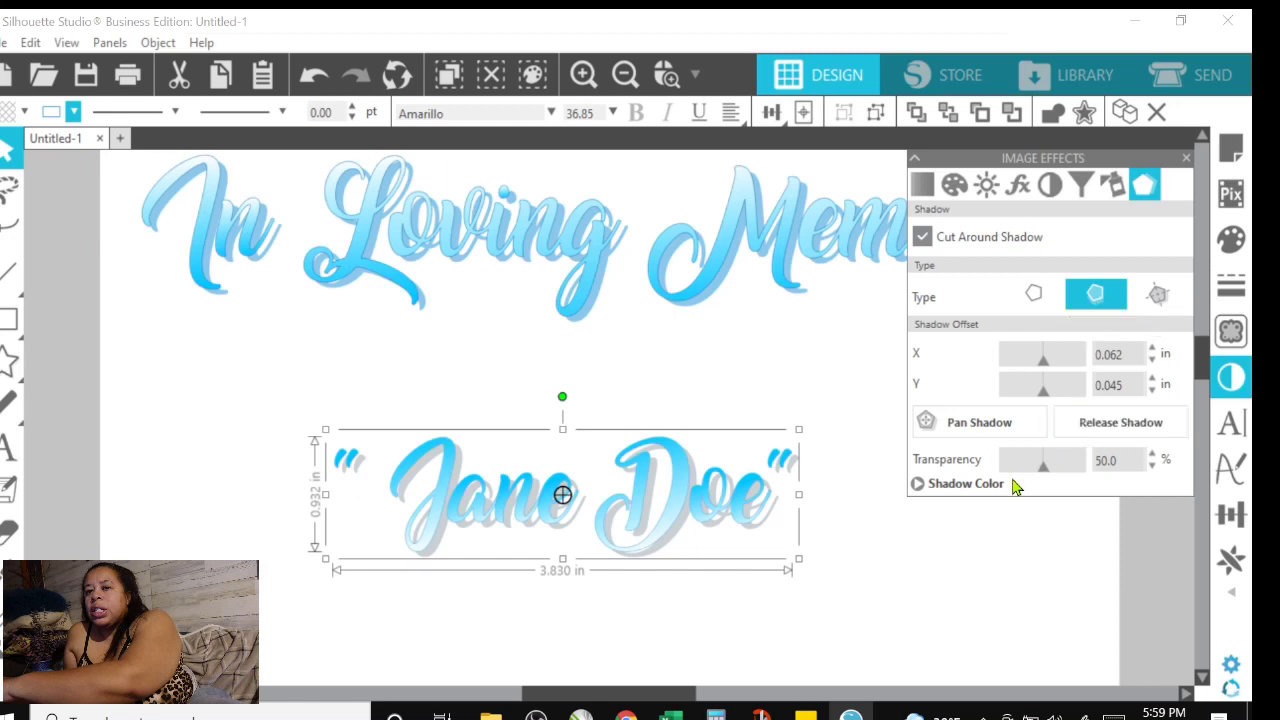
Set the shadow color of the quoted name to the light blue 5BB9E2
left_click(918, 484)
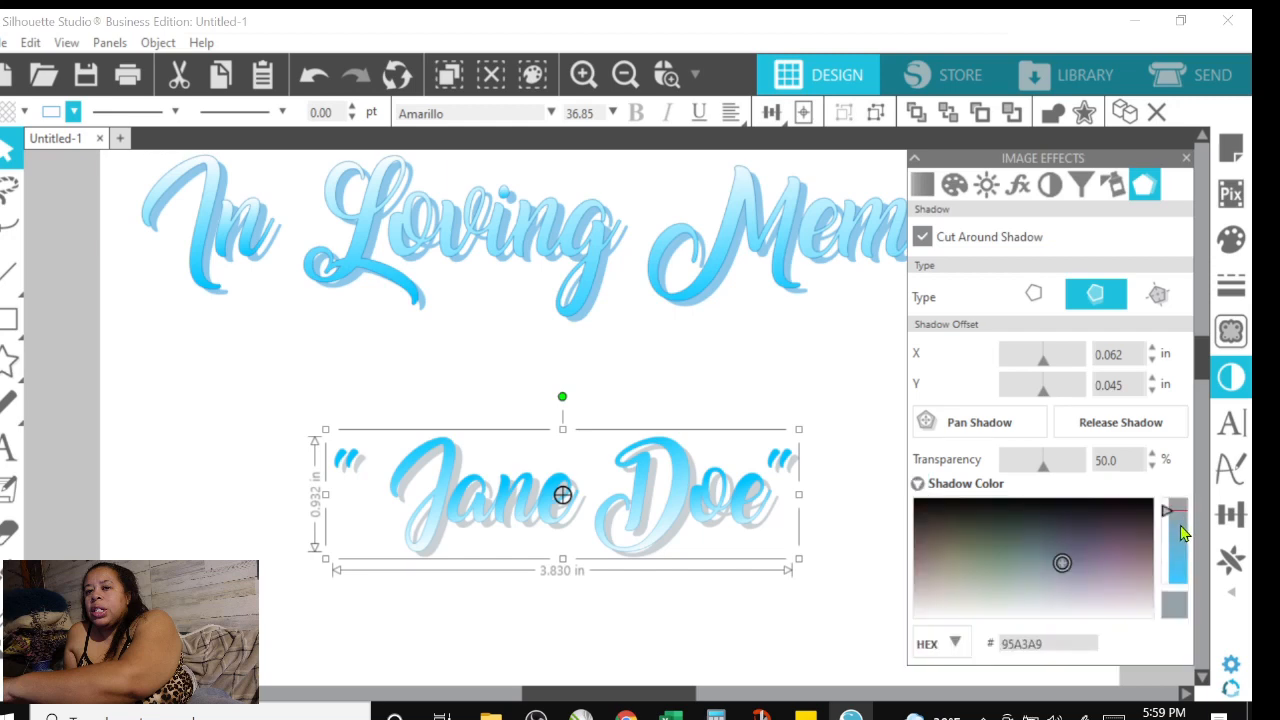
left_click_drag(1180, 533, 1172, 543)
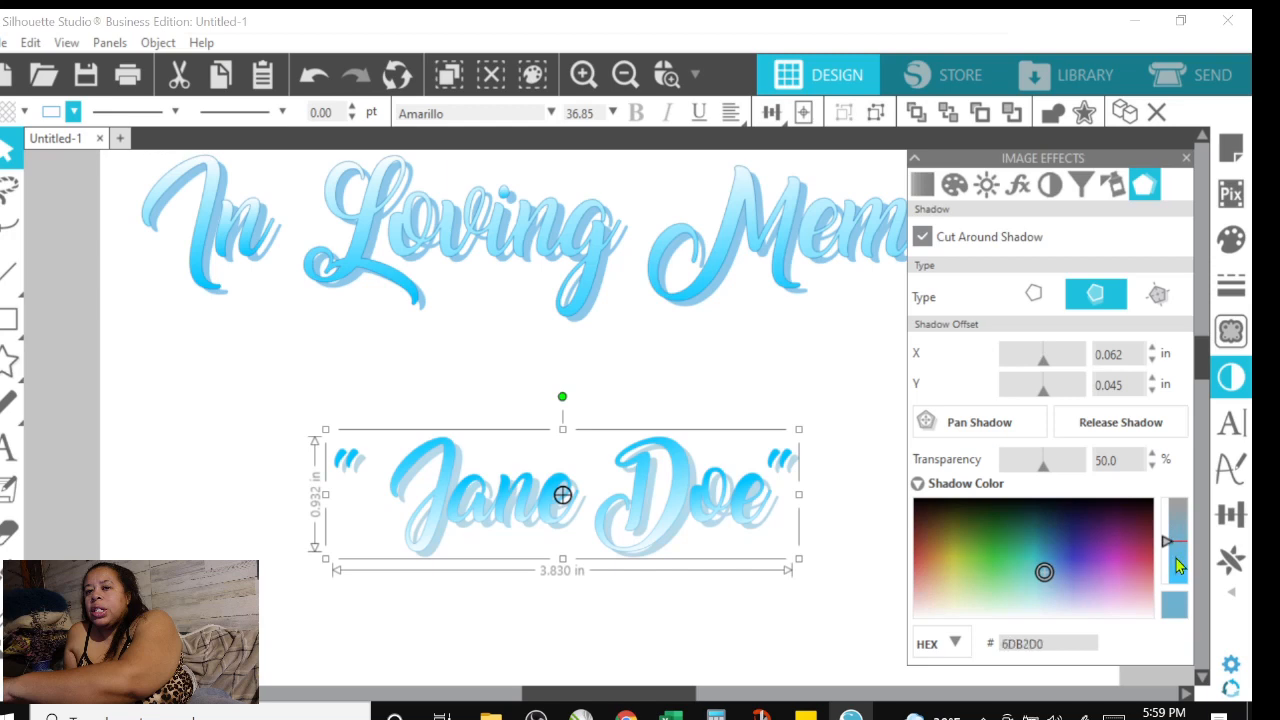
left_click(1175, 557)
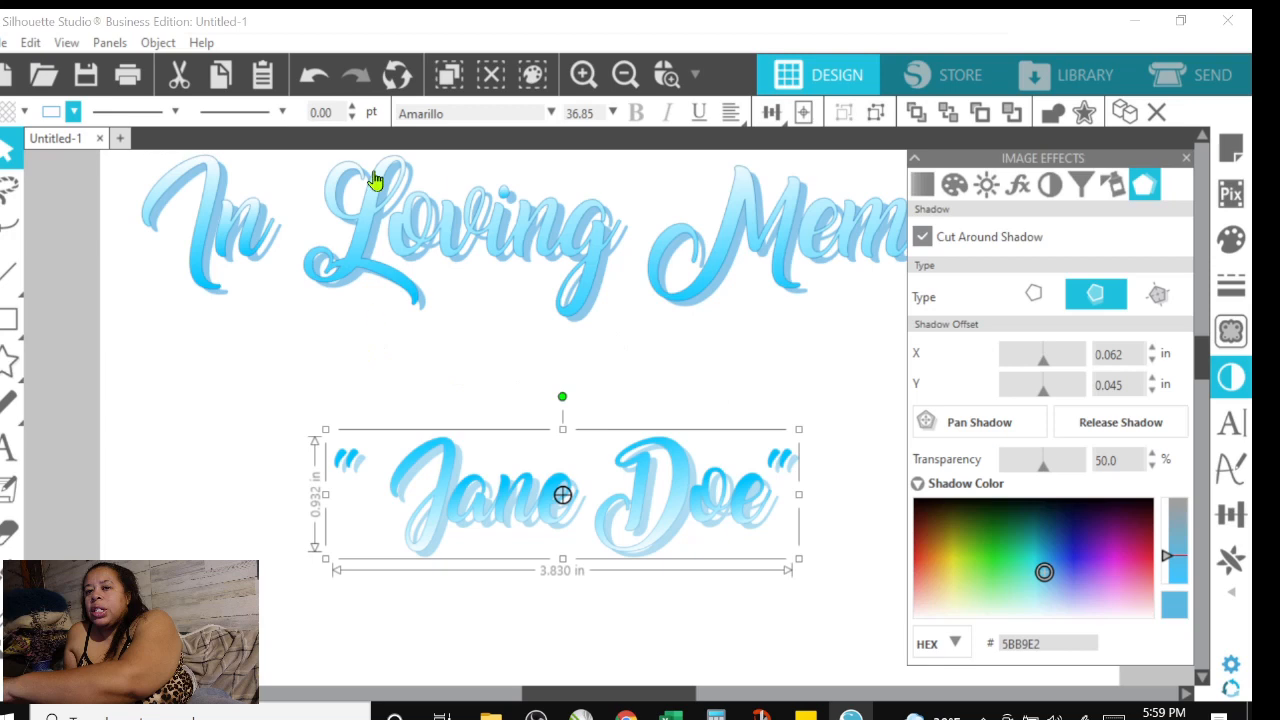
Try outline thicknesses between 0.00 and 1.25 pt on the quoted name, settle on 0.50 pt and deselect it
left_click(353, 108)
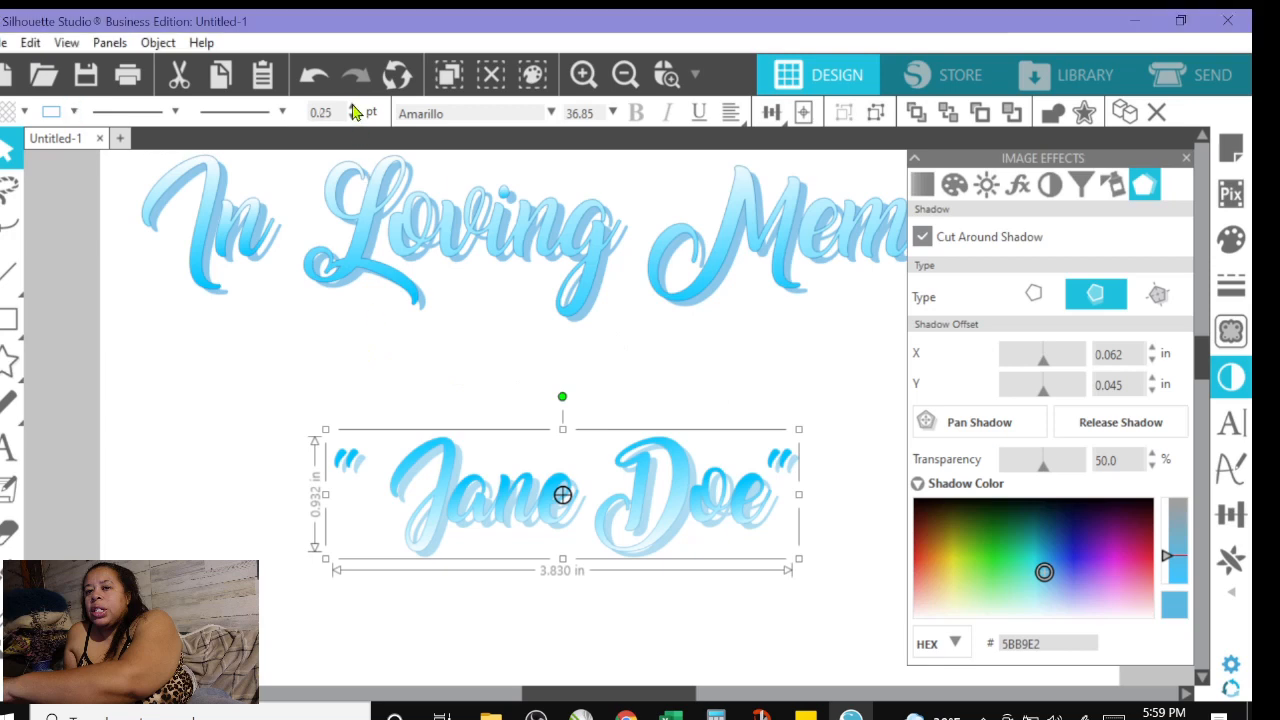
left_click(353, 108)
left_click(353, 108)
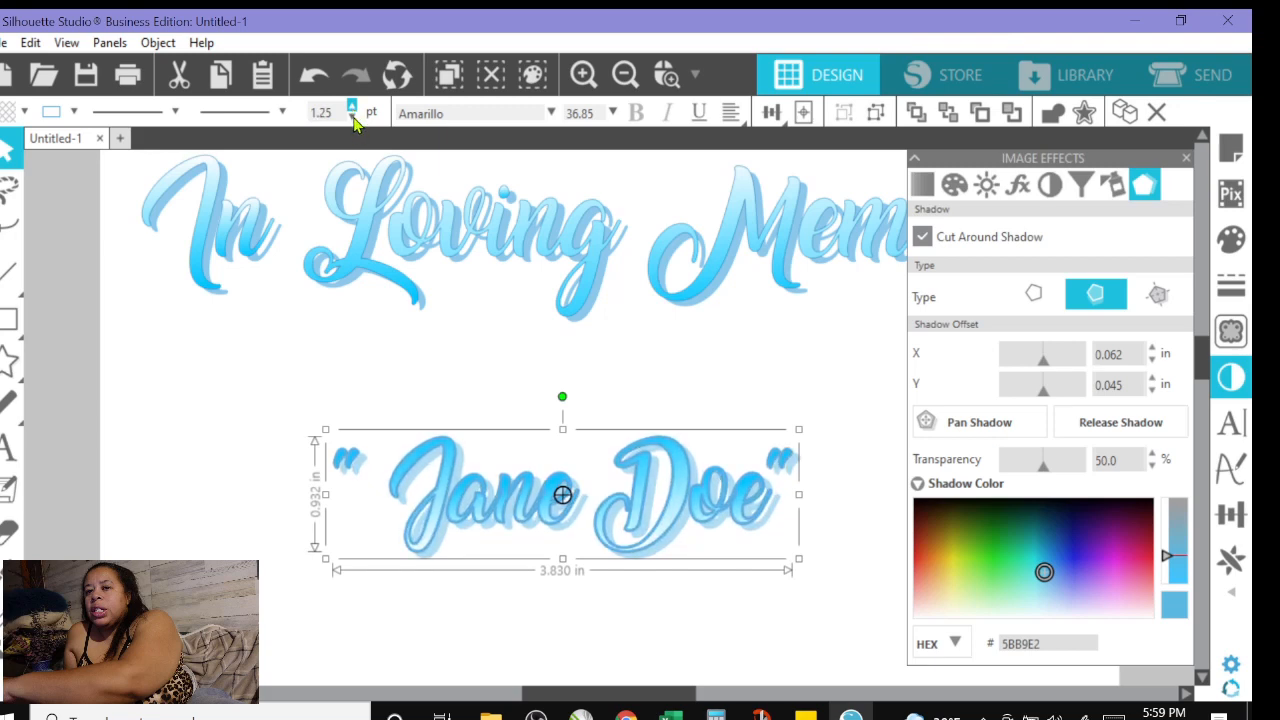
left_click(354, 118)
left_click(353, 117)
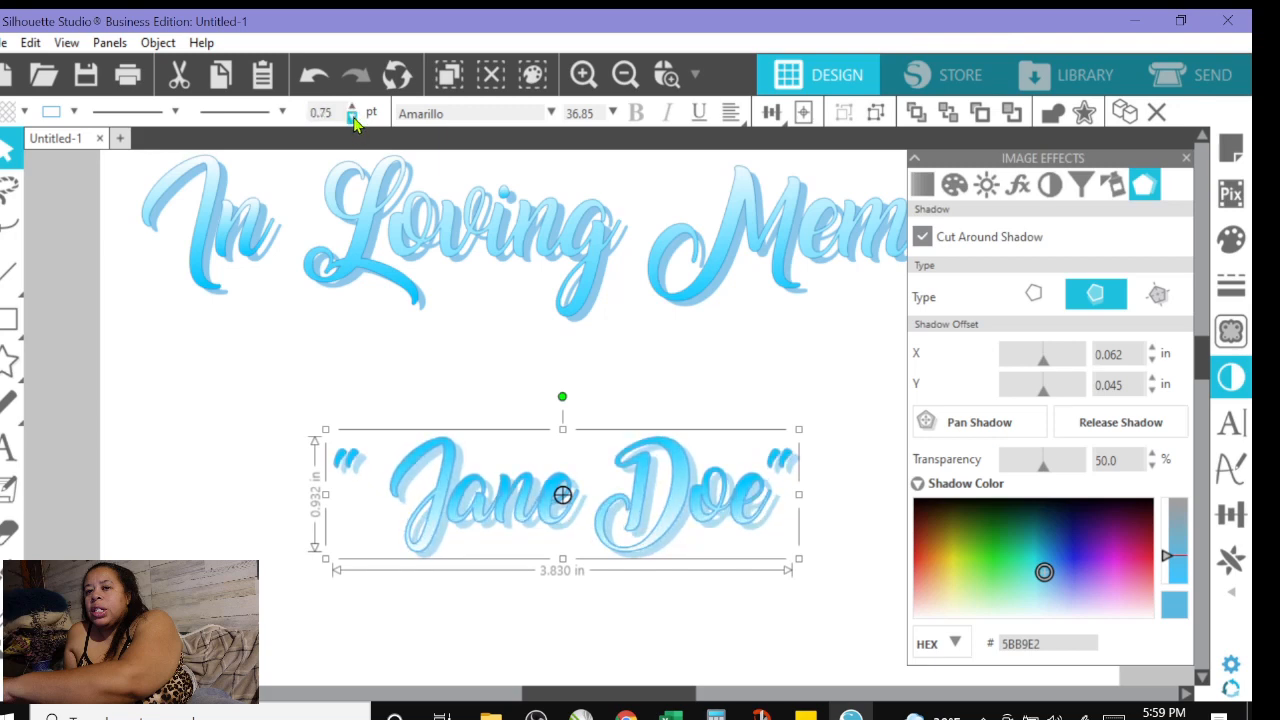
left_click(353, 117)
left_click(353, 117)
left_click(353, 117)
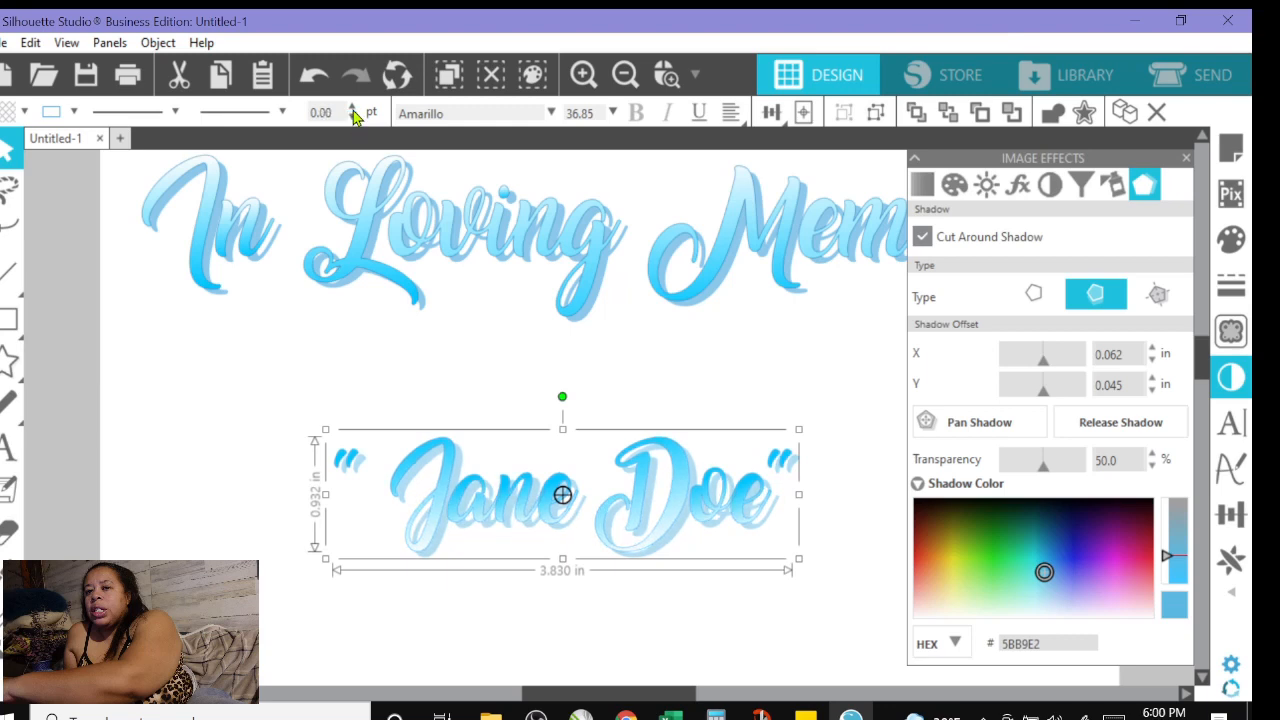
left_click(354, 108)
left_click(858, 411)
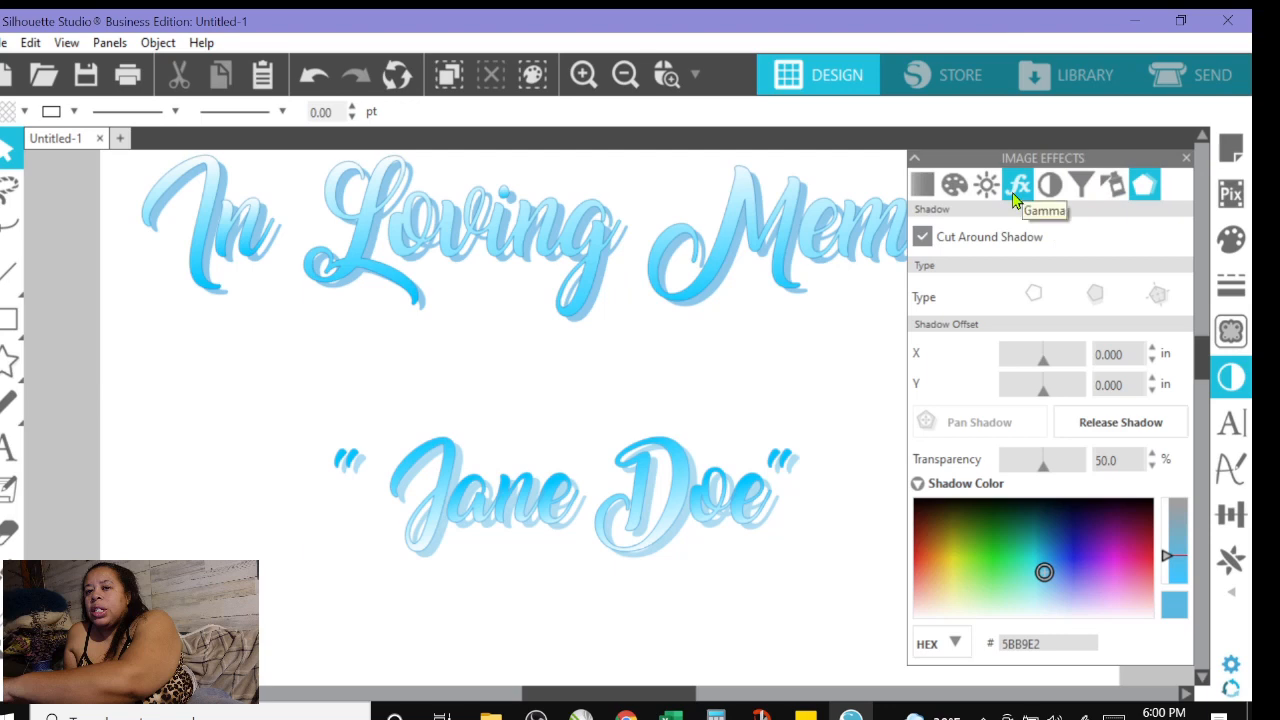
left_click(1115, 187)
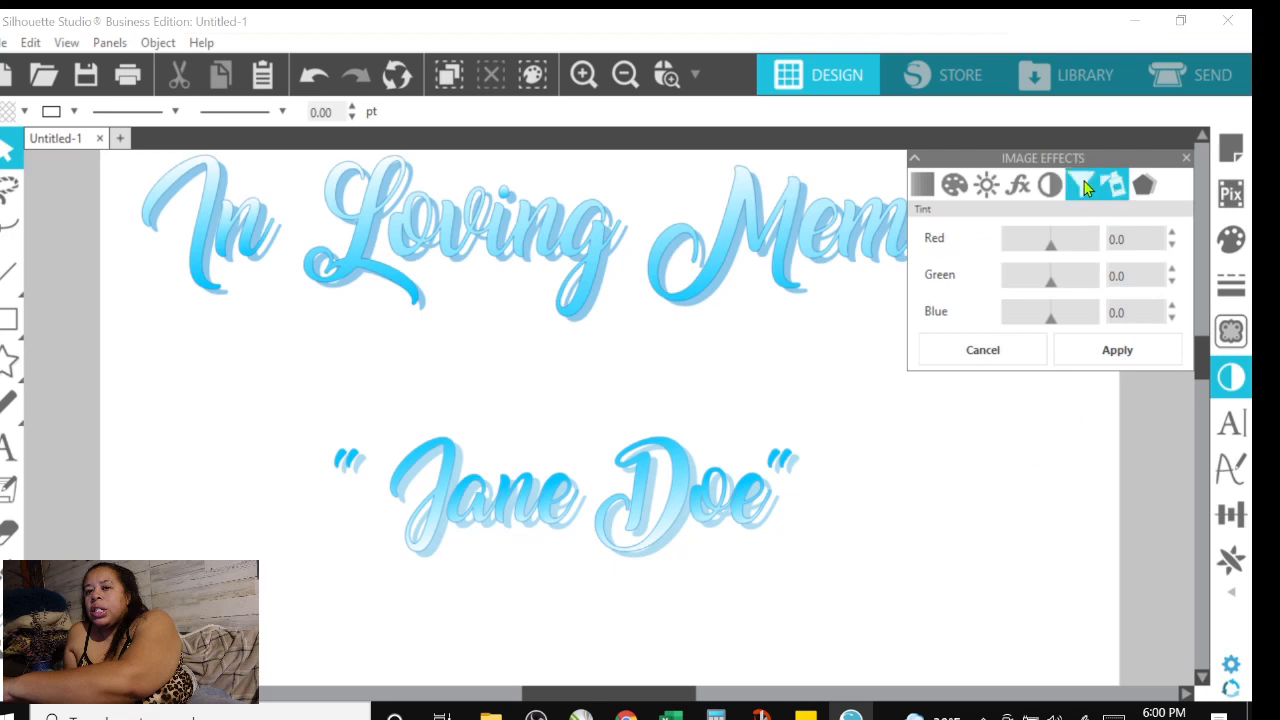
left_click(1085, 187)
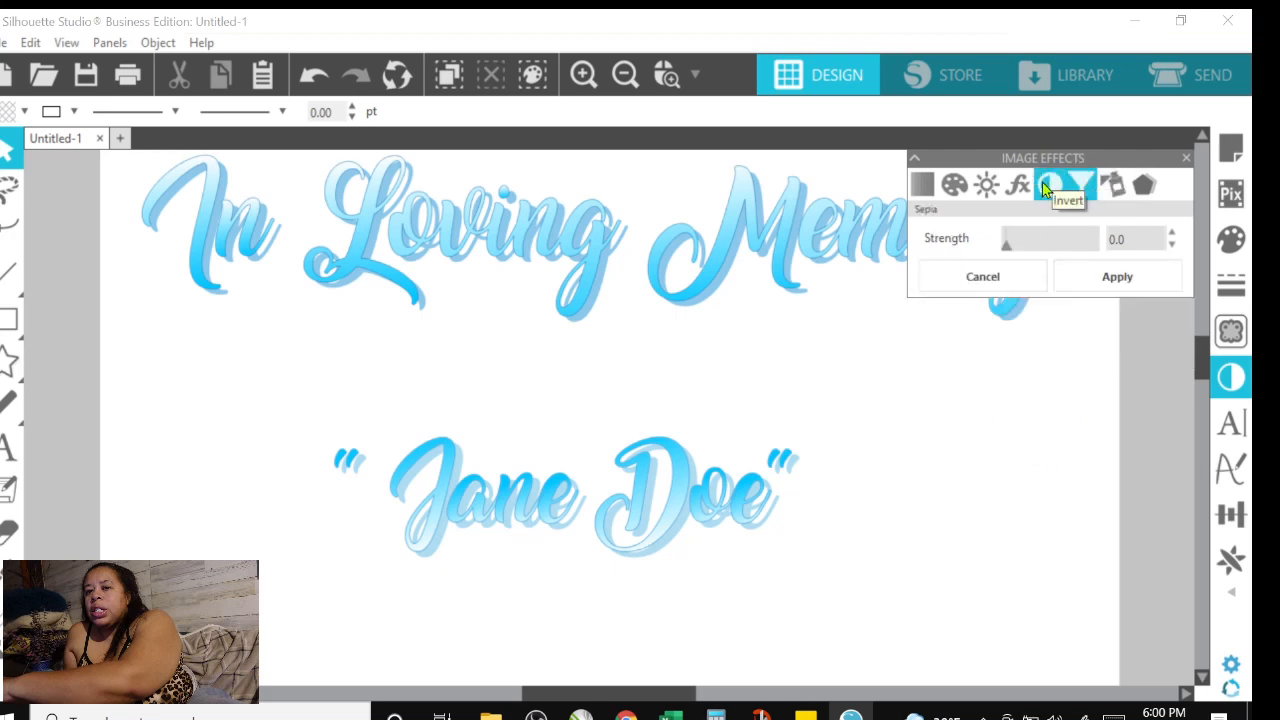
left_click(1046, 188)
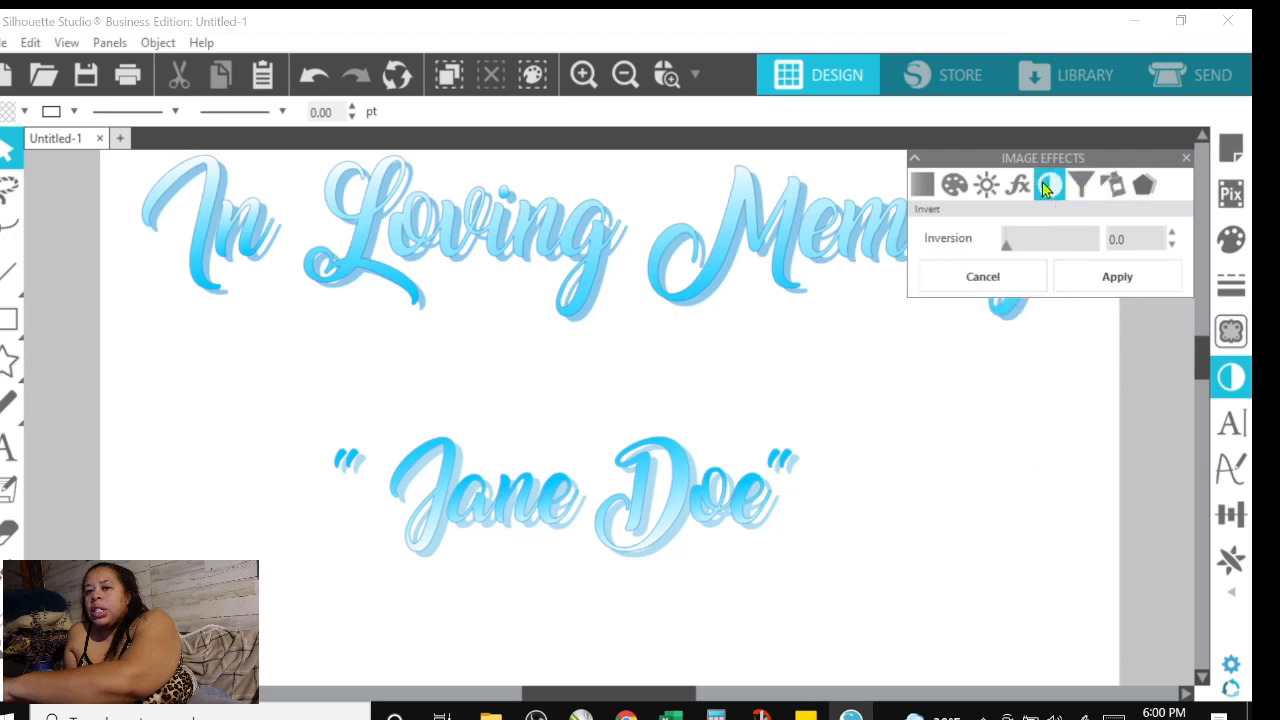
left_click(1186, 158)
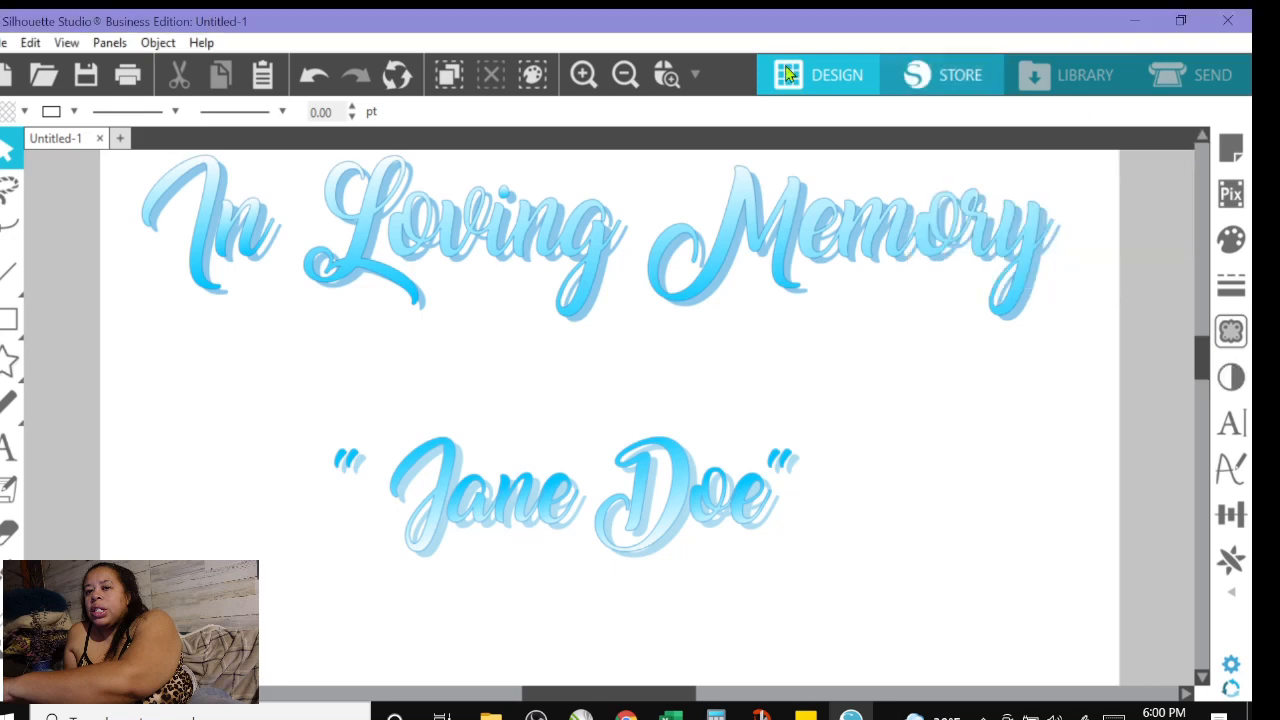
Change the Letter page to landscape orientation, 11 in wide by 8.5 in high, and close the page setup
left_click(620, 74)
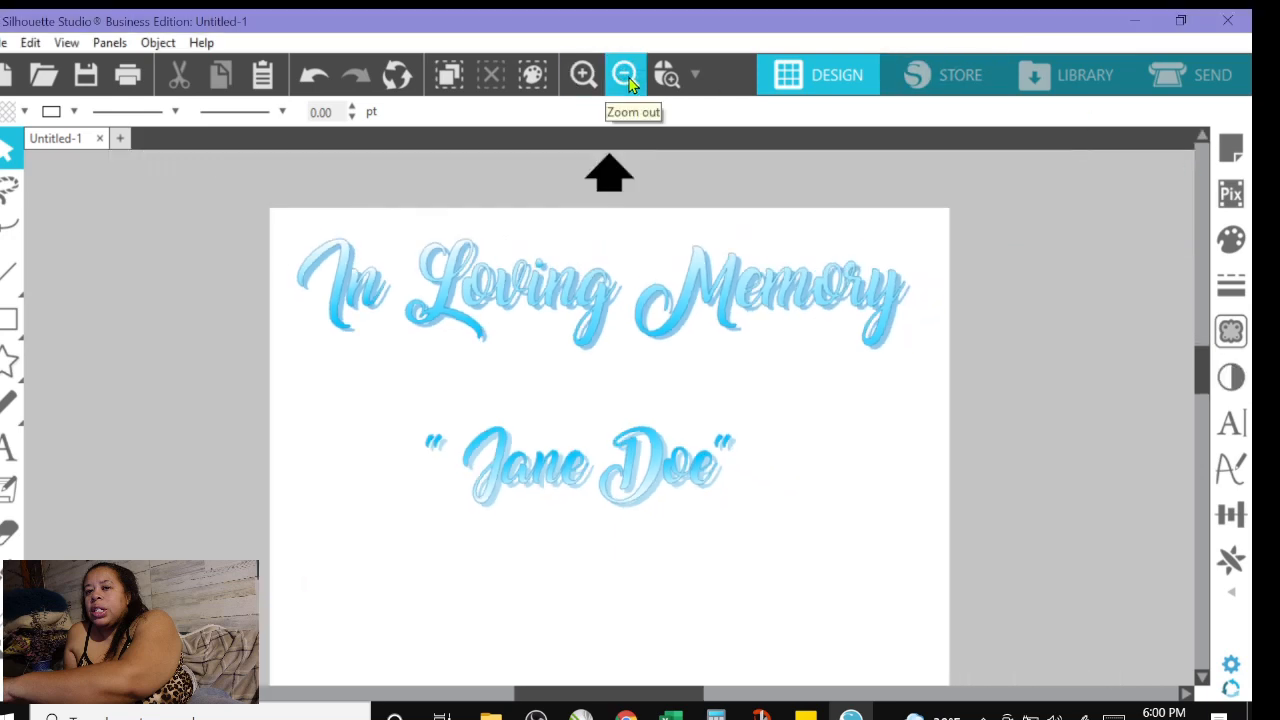
mouse_move(1202, 367)
left_mouse_down()
mouse_move(1200, 392)
mouse_move(1194, 360)
left_mouse_up()
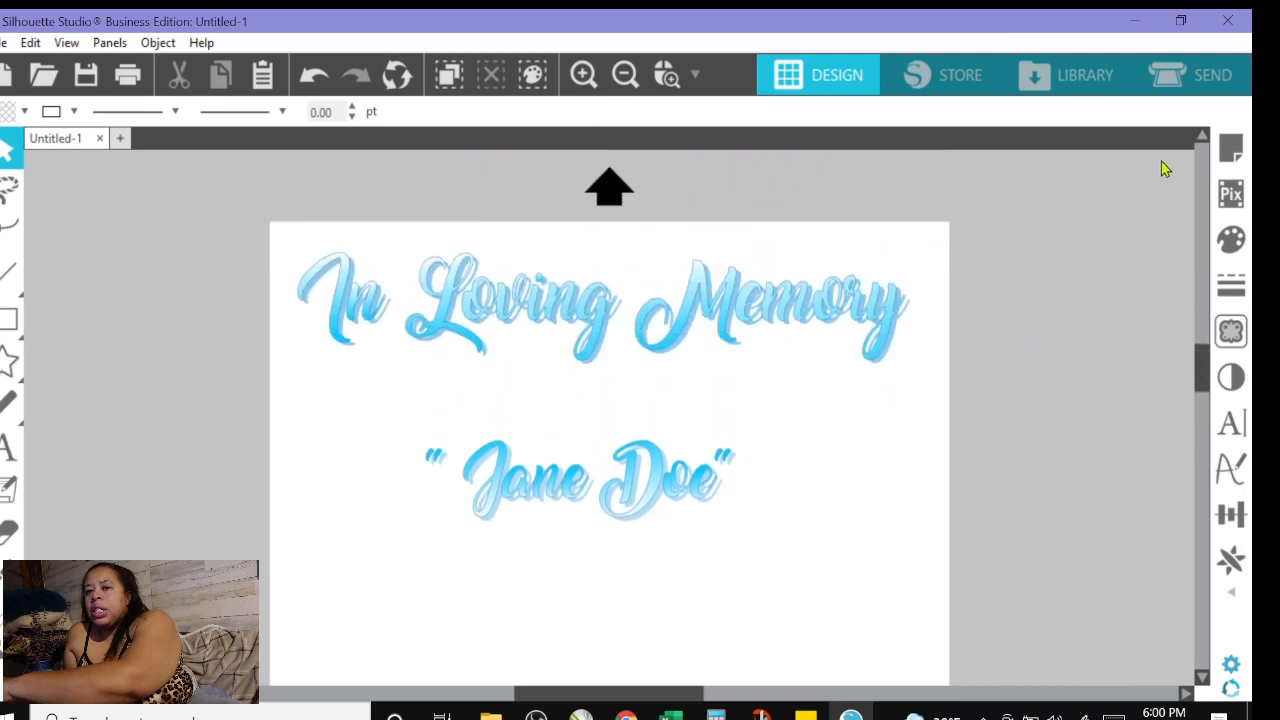
left_click(1231, 148)
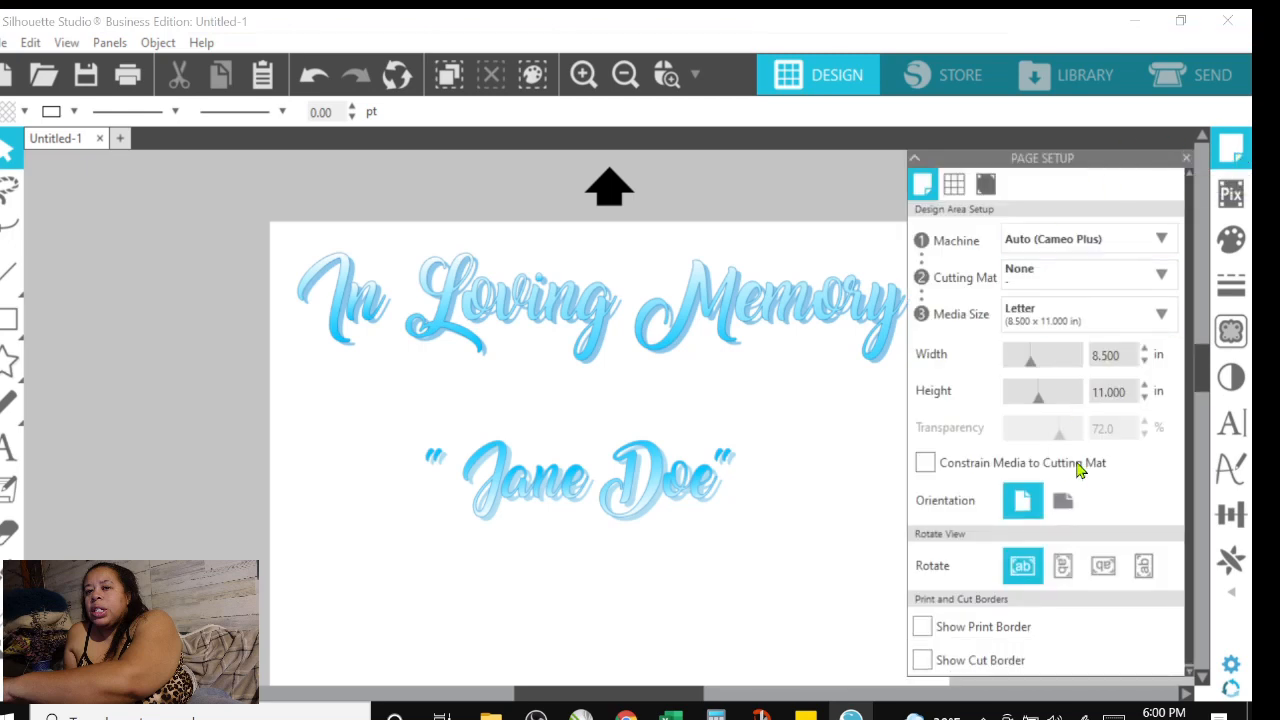
left_click(1063, 503)
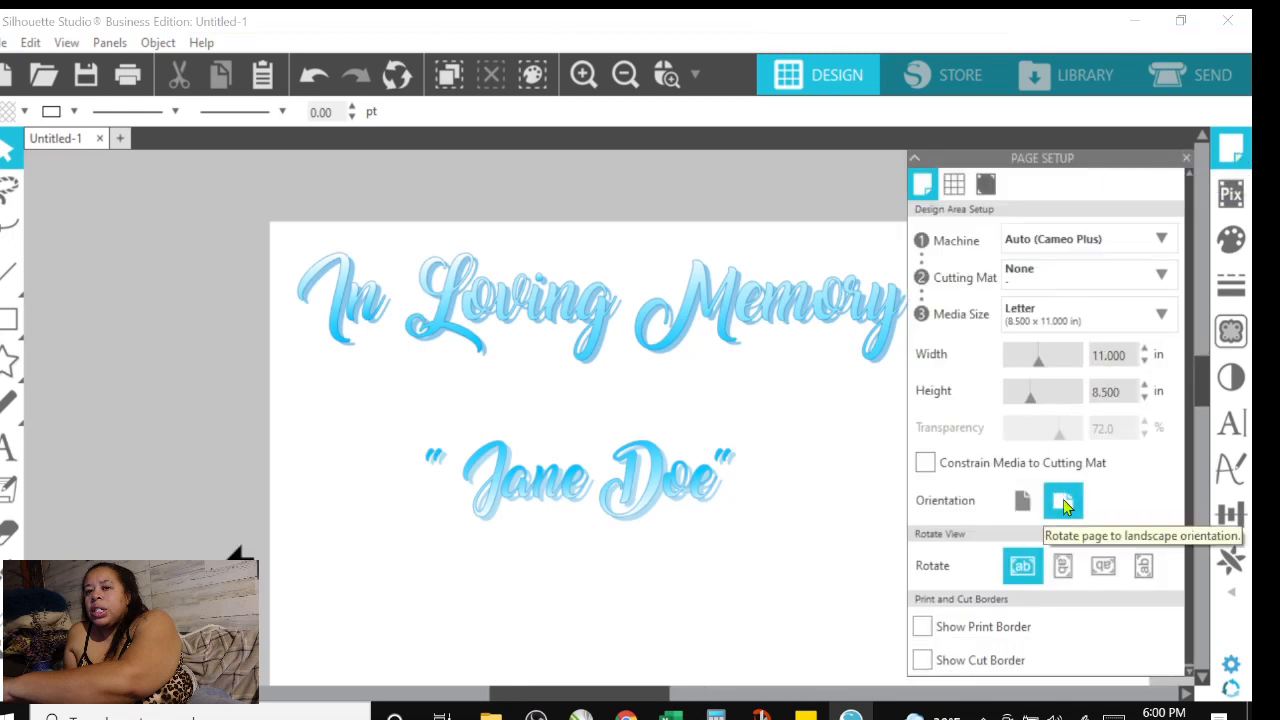
left_click(164, 406)
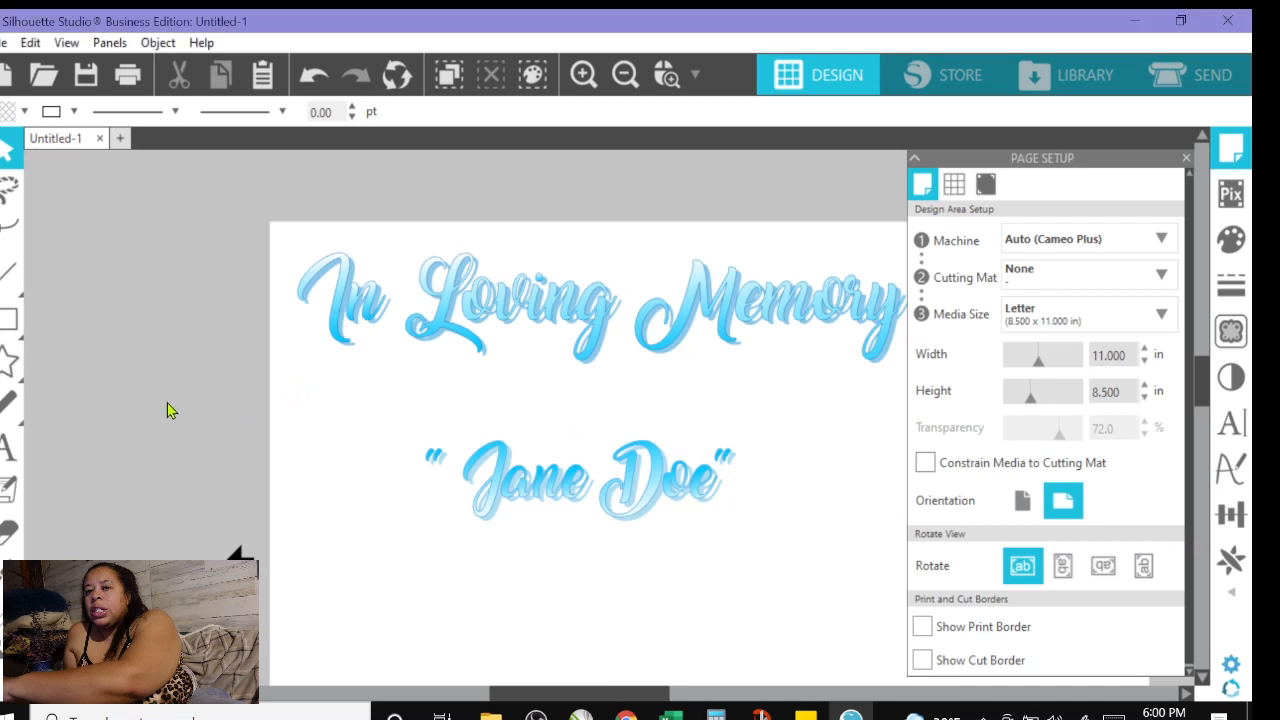
left_click(1182, 160)
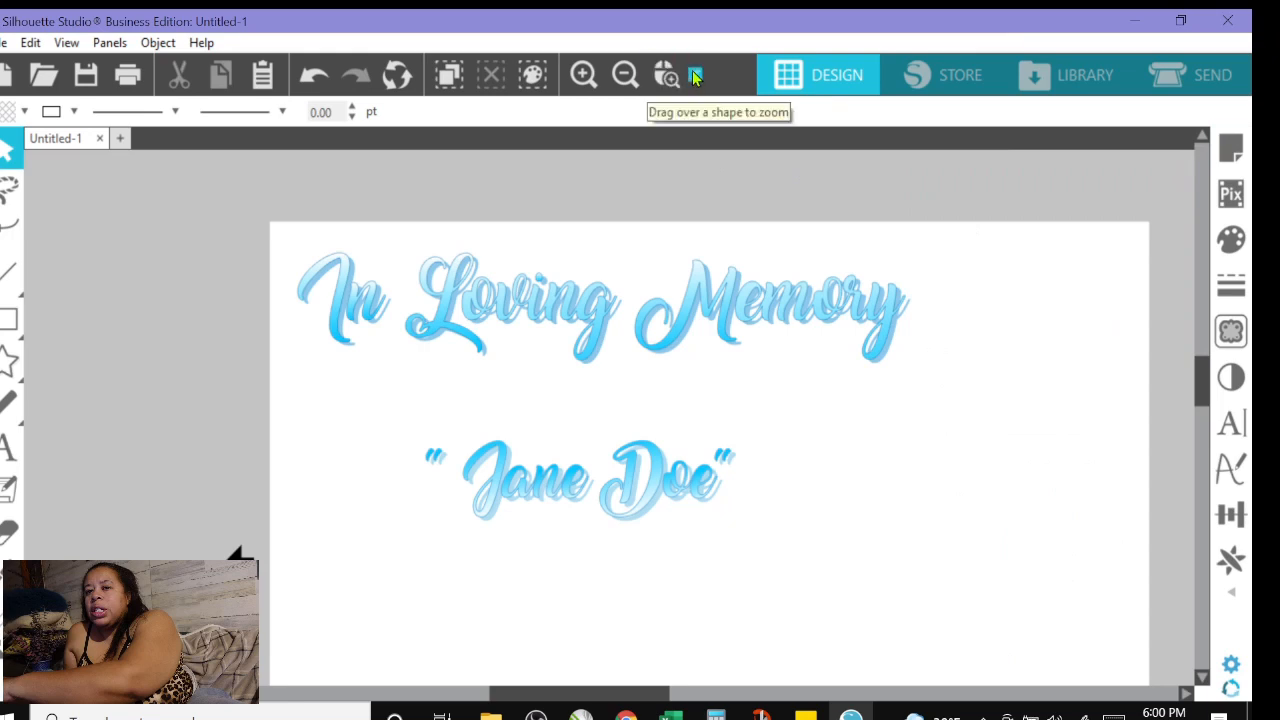
Move the quoted name down to the middle of the landscape page's bottom edge
left_click(695, 76)
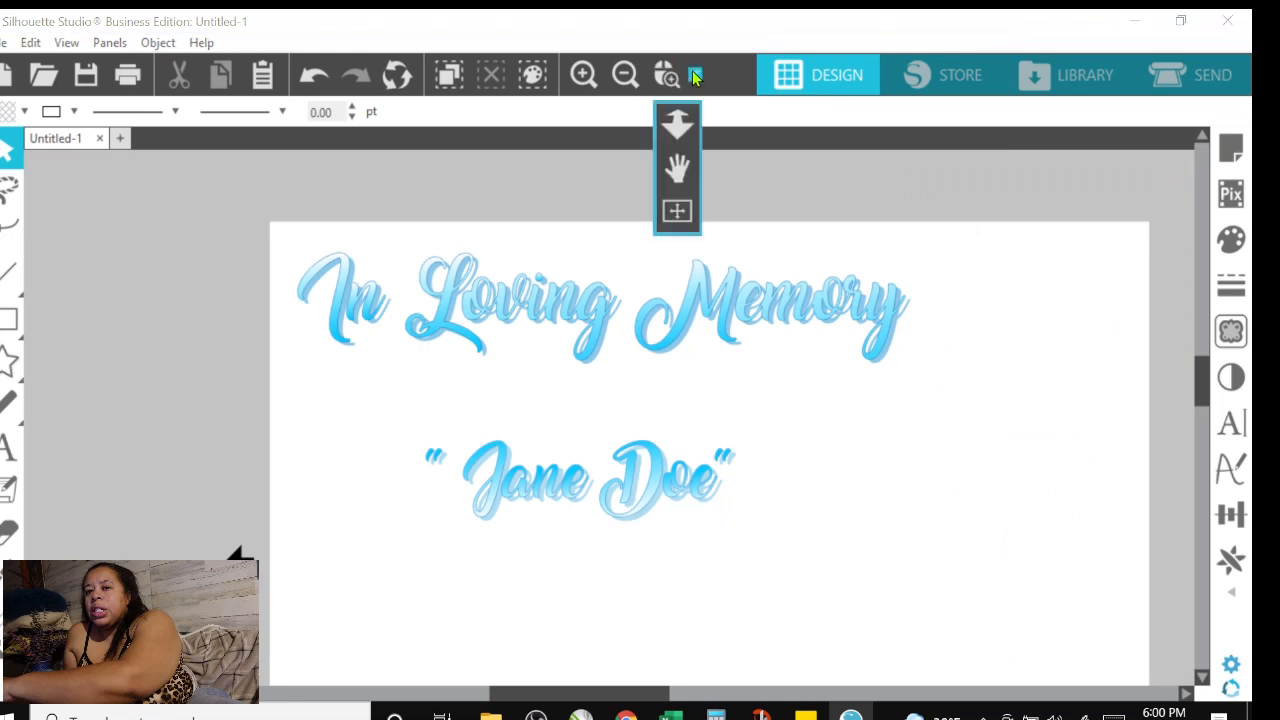
left_click(677, 213)
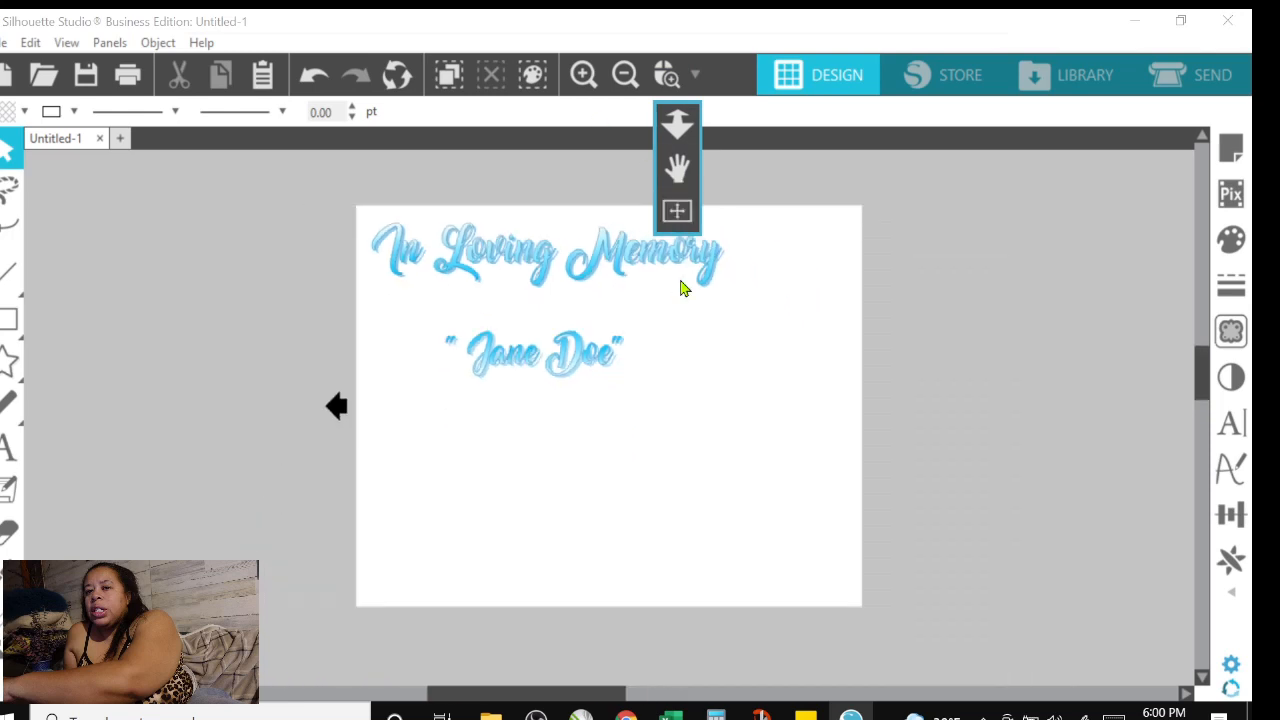
left_click(508, 368)
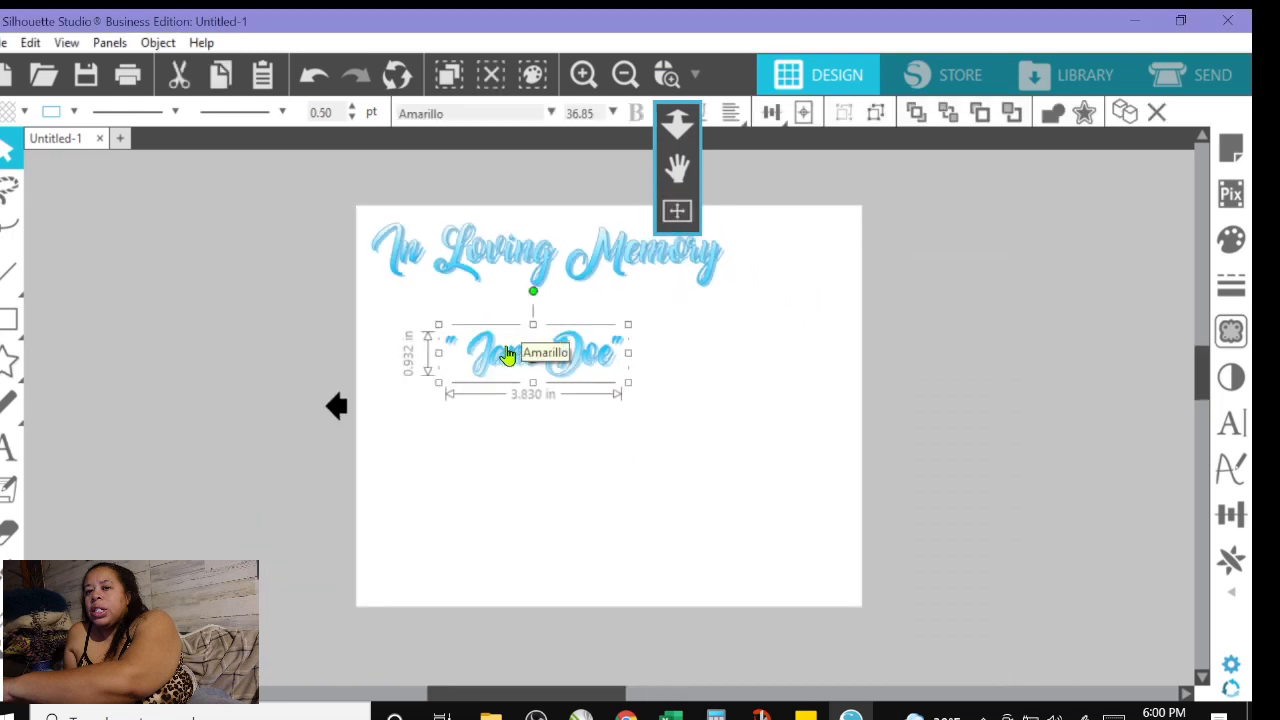
left_click_drag(500, 358, 545, 458)
left_click_drag(577, 543, 572, 567)
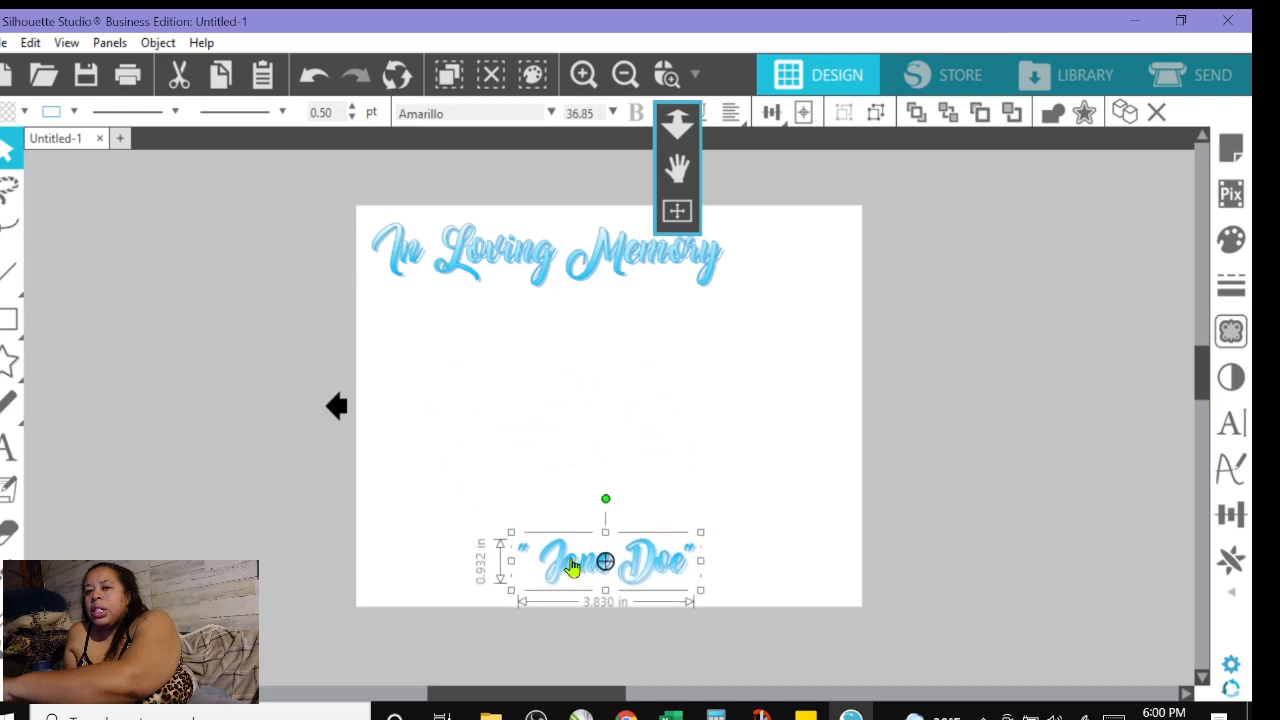
Enlarge the "In Loving Memory" lettering to about 10.26 by 1.77 in and the quoted name to about 6.36 by 1.55 in
left_click(598, 272)
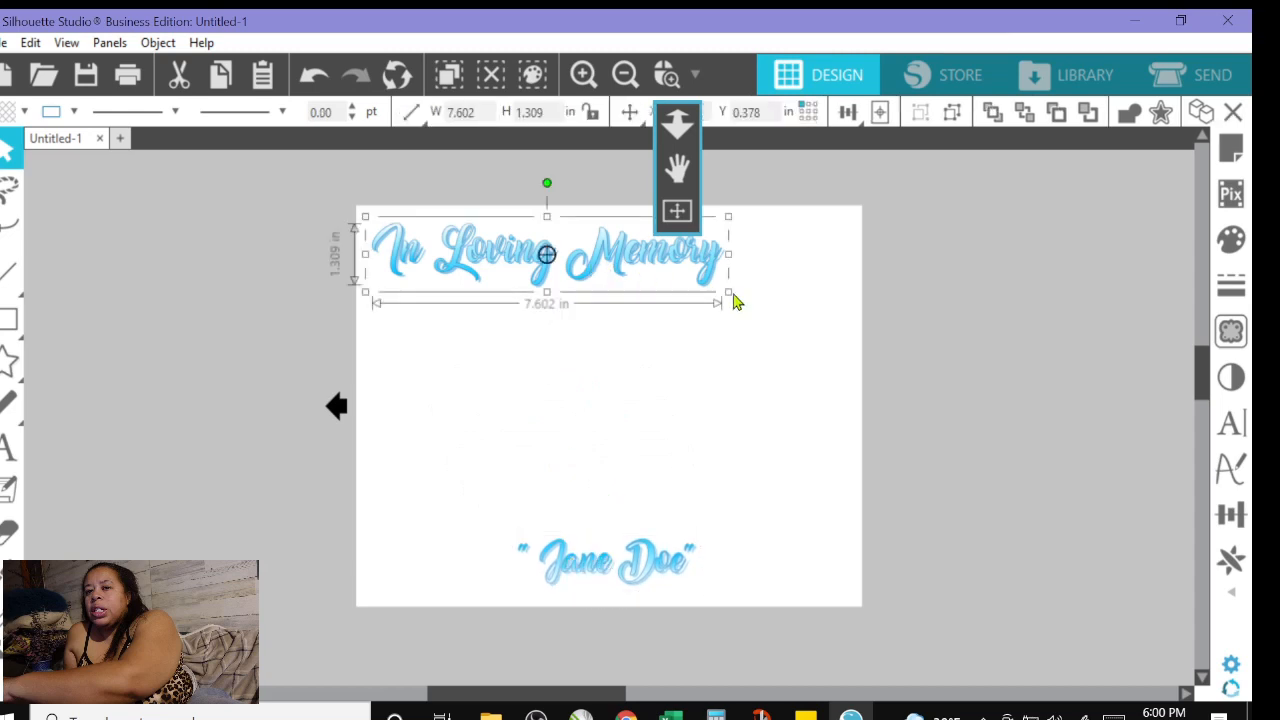
left_click_drag(737, 302, 840, 394)
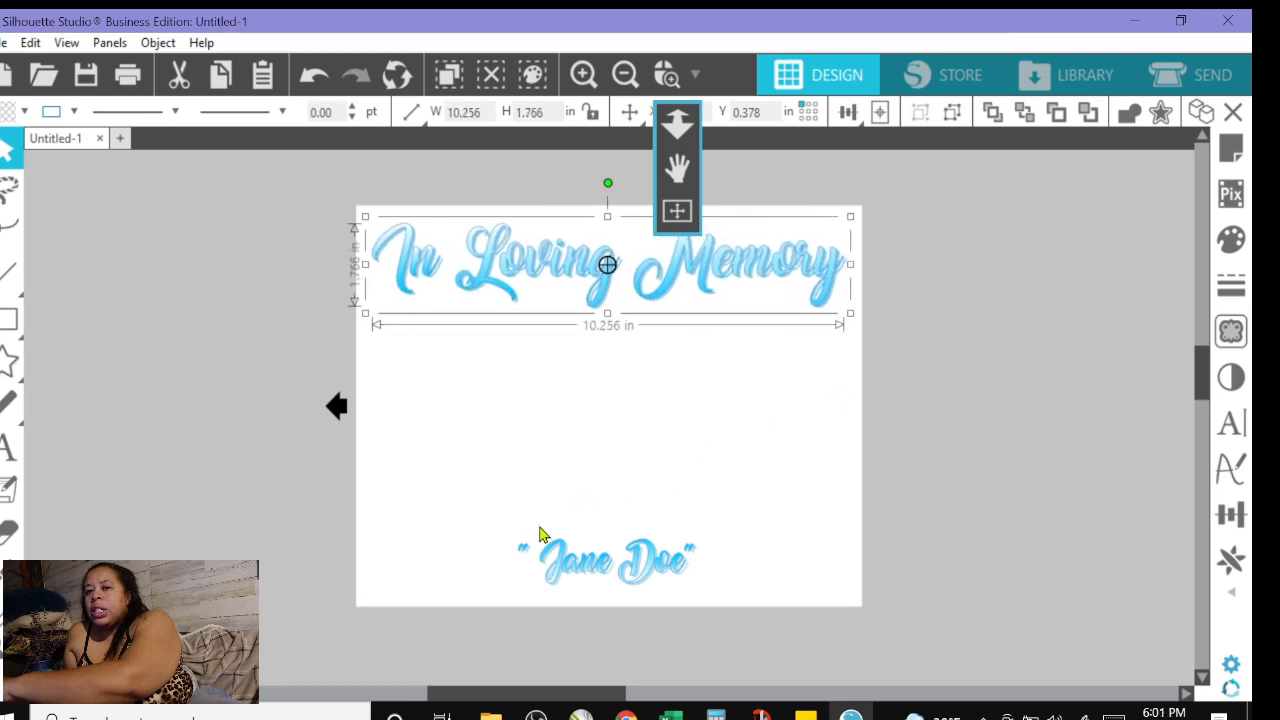
left_click(563, 567)
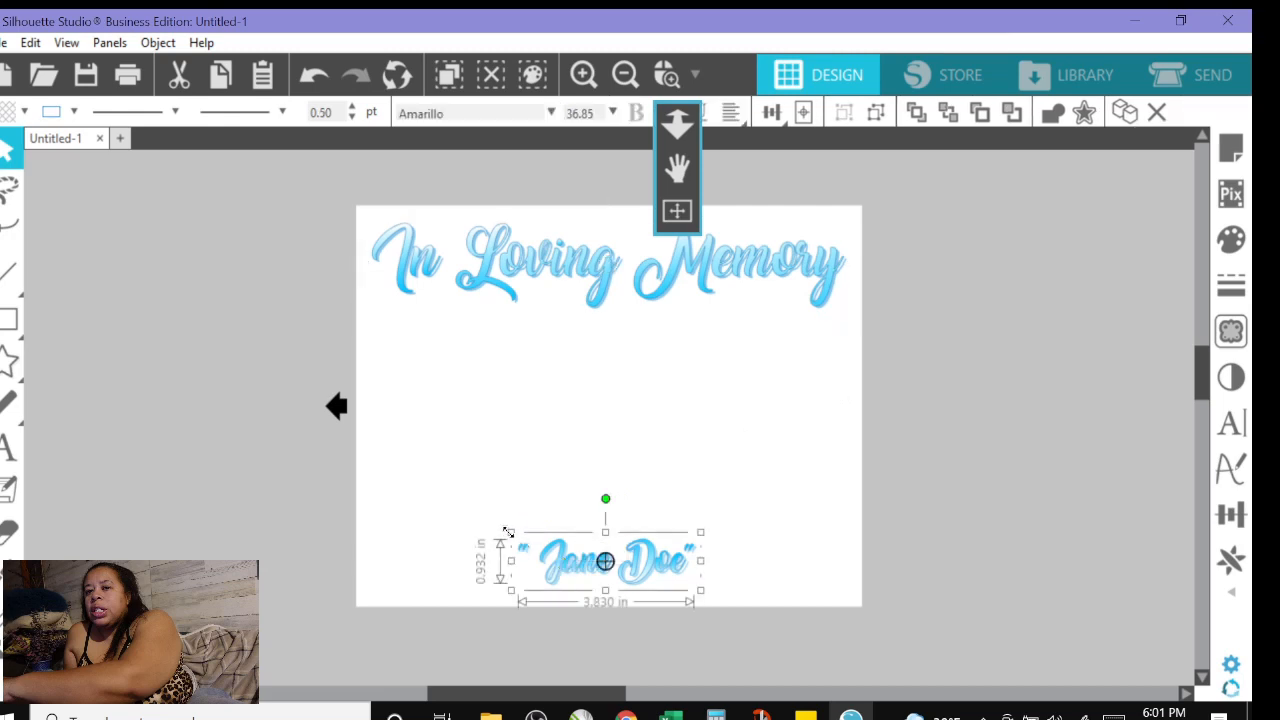
left_click_drag(510, 540, 397, 485)
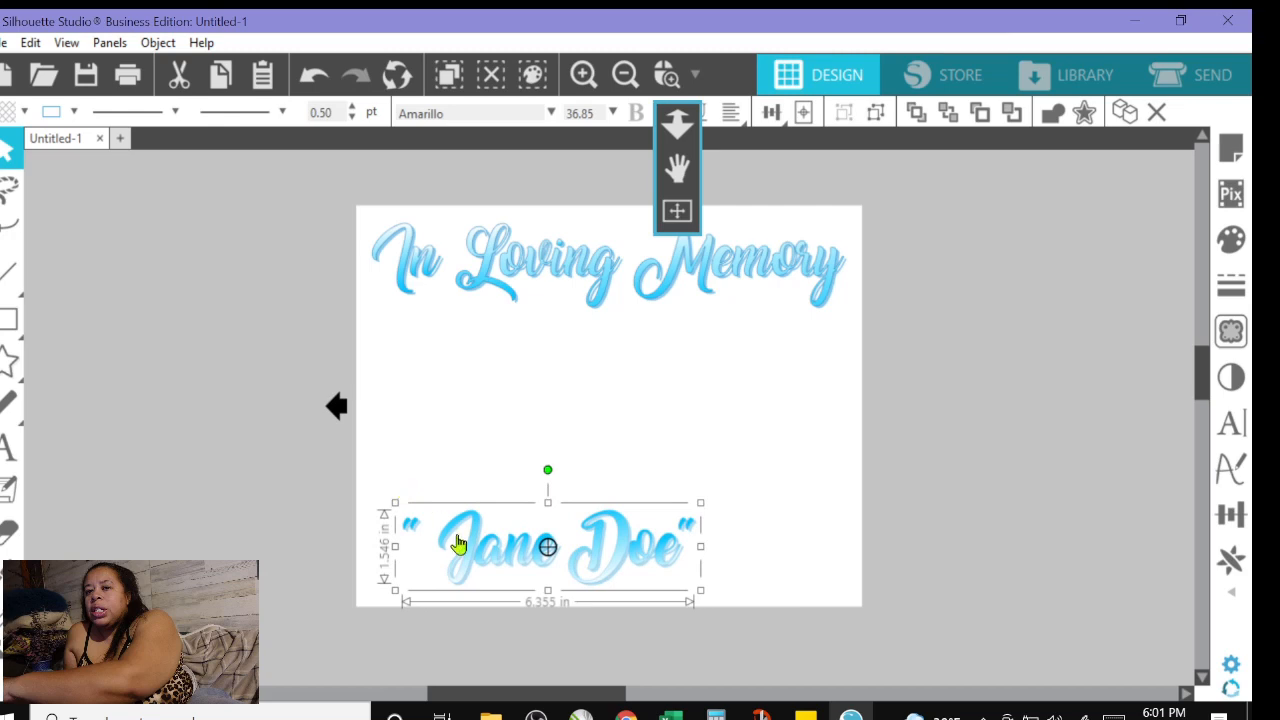
Move the quoted name up and toward the horizontal centre of the page, and deselect it
left_click_drag(458, 543, 519, 524)
left_click(508, 413)
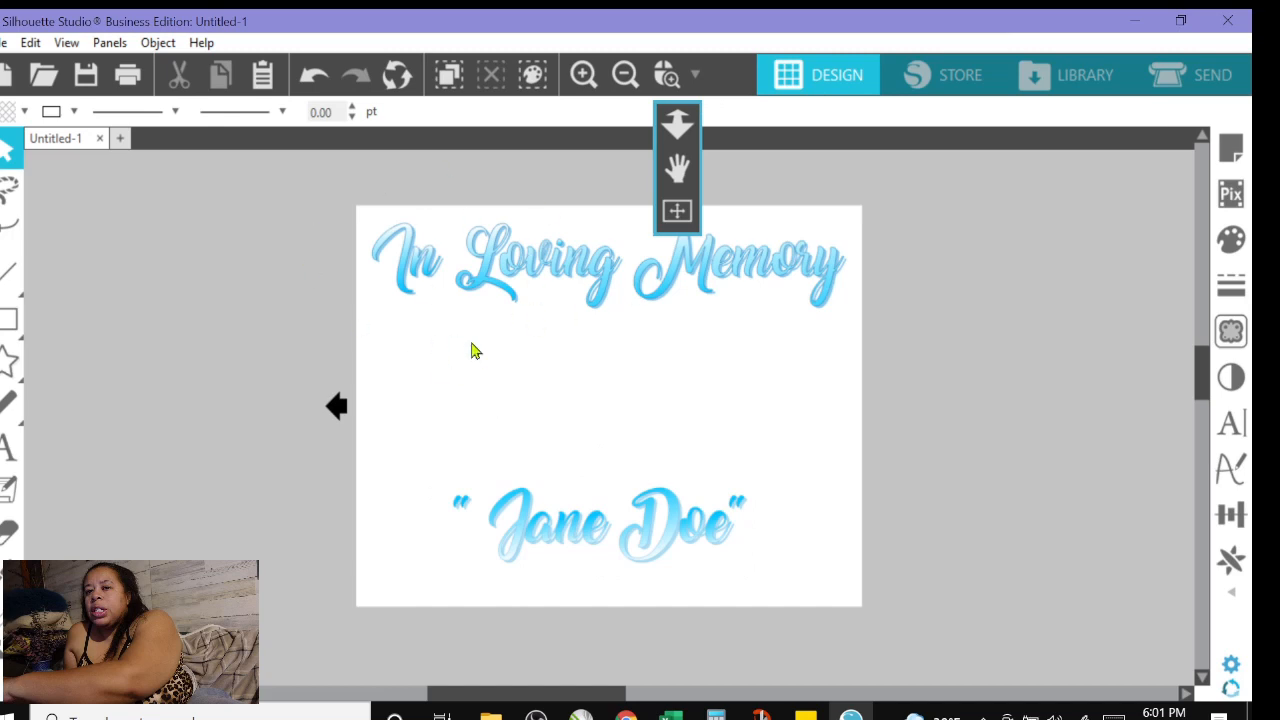
Merge angels-wings-blue.jpg from the rEST IN PEACE BACKGROUND ART folder in Documents into the design
left_click(3, 42)
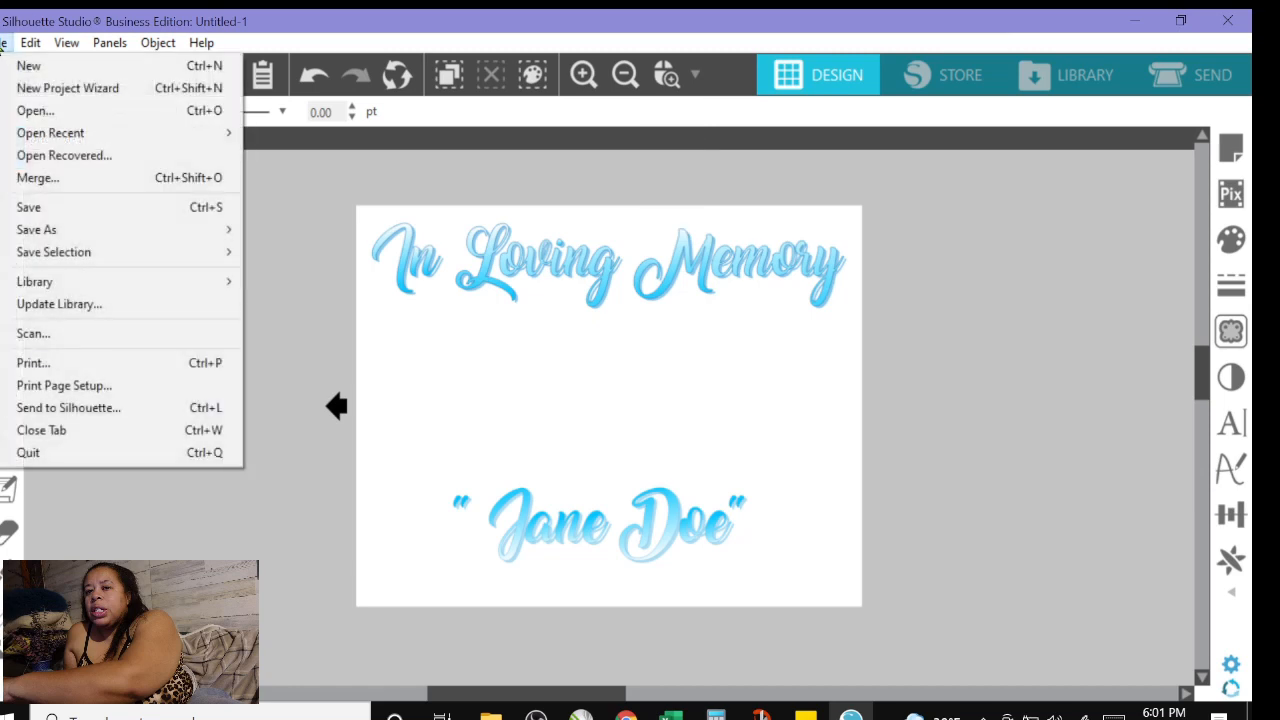
left_click(37, 180)
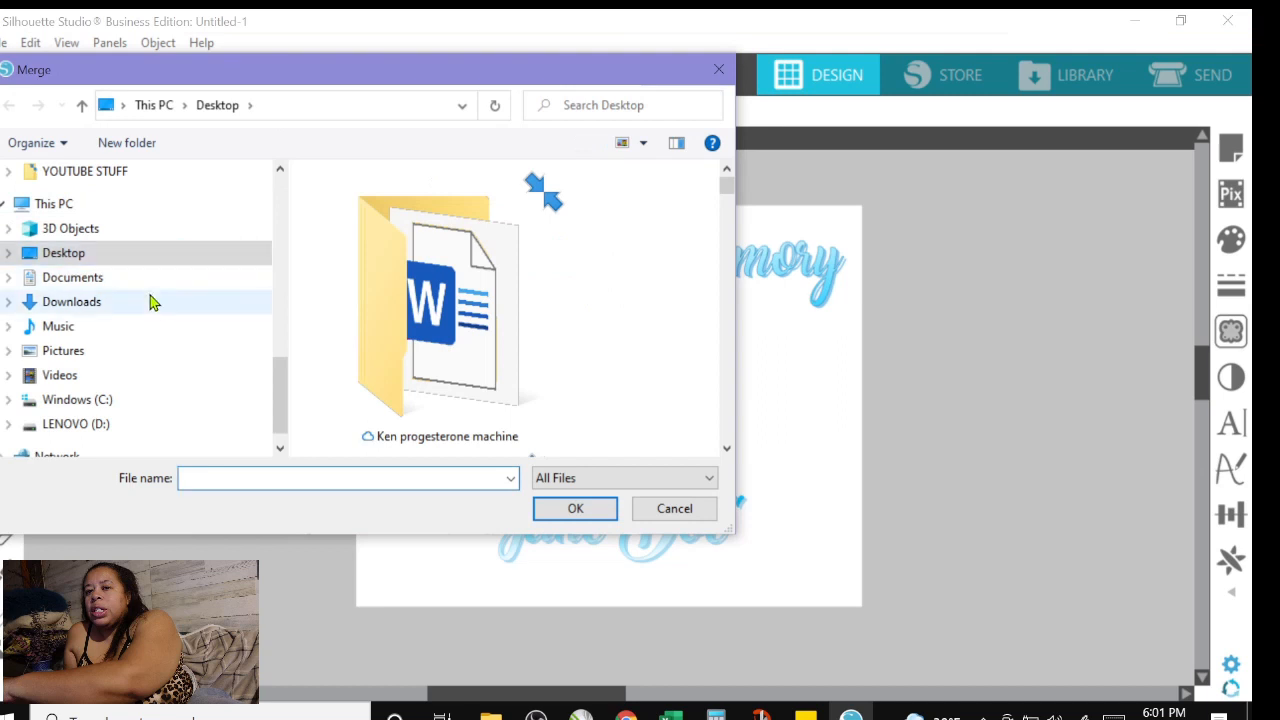
left_click(71, 286)
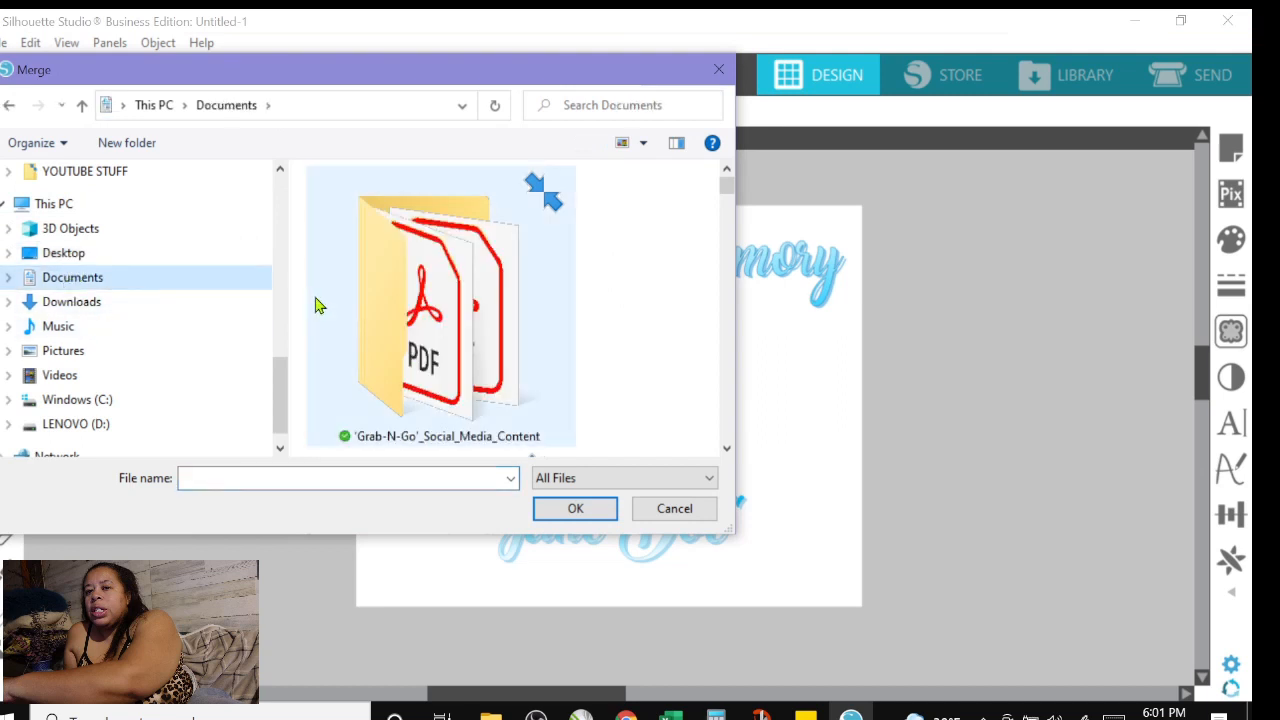
left_click(52, 351)
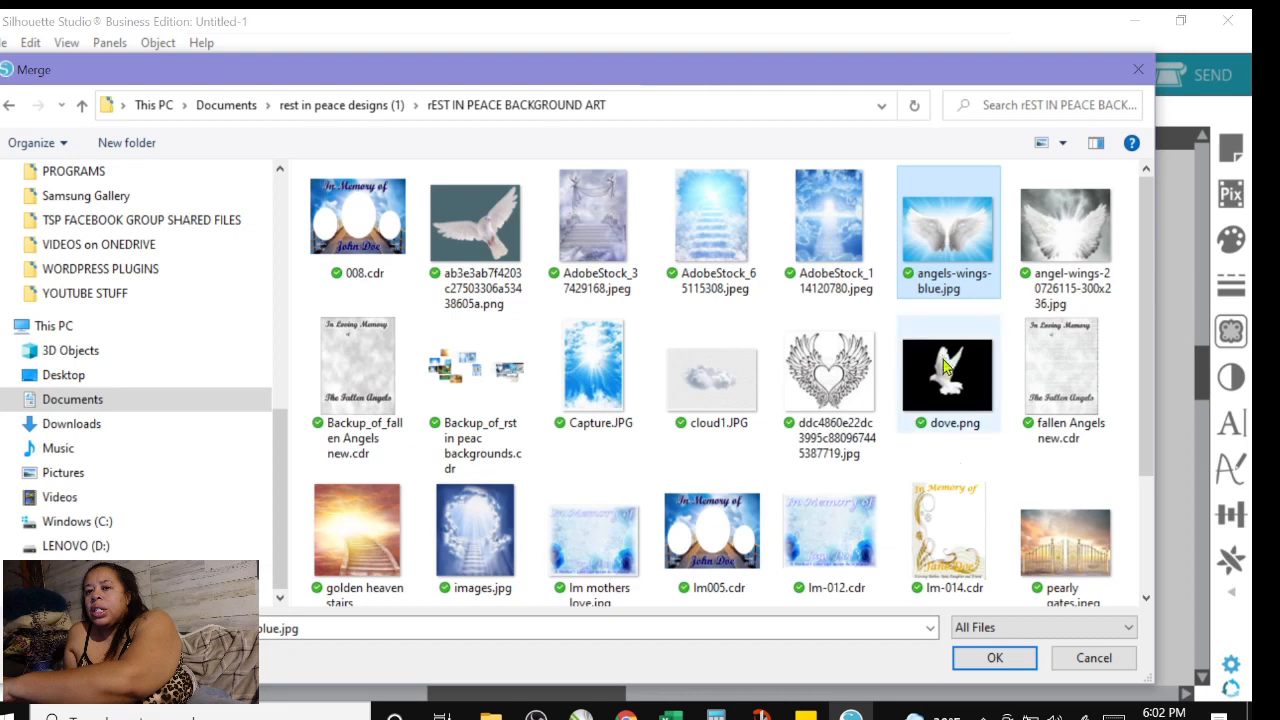
left_click(990, 658)
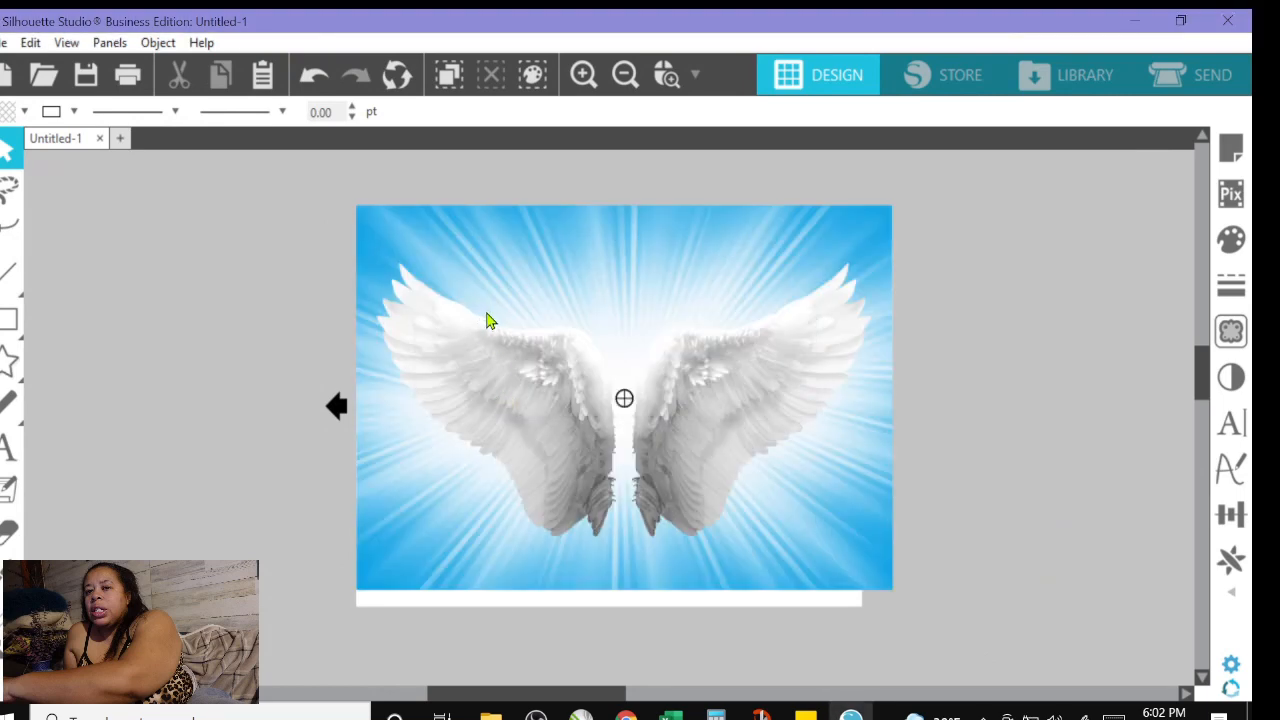
Send the angel wings image behind the lettering and resize it to about 11.58 by 8.45 in over the page
right_click(478, 322)
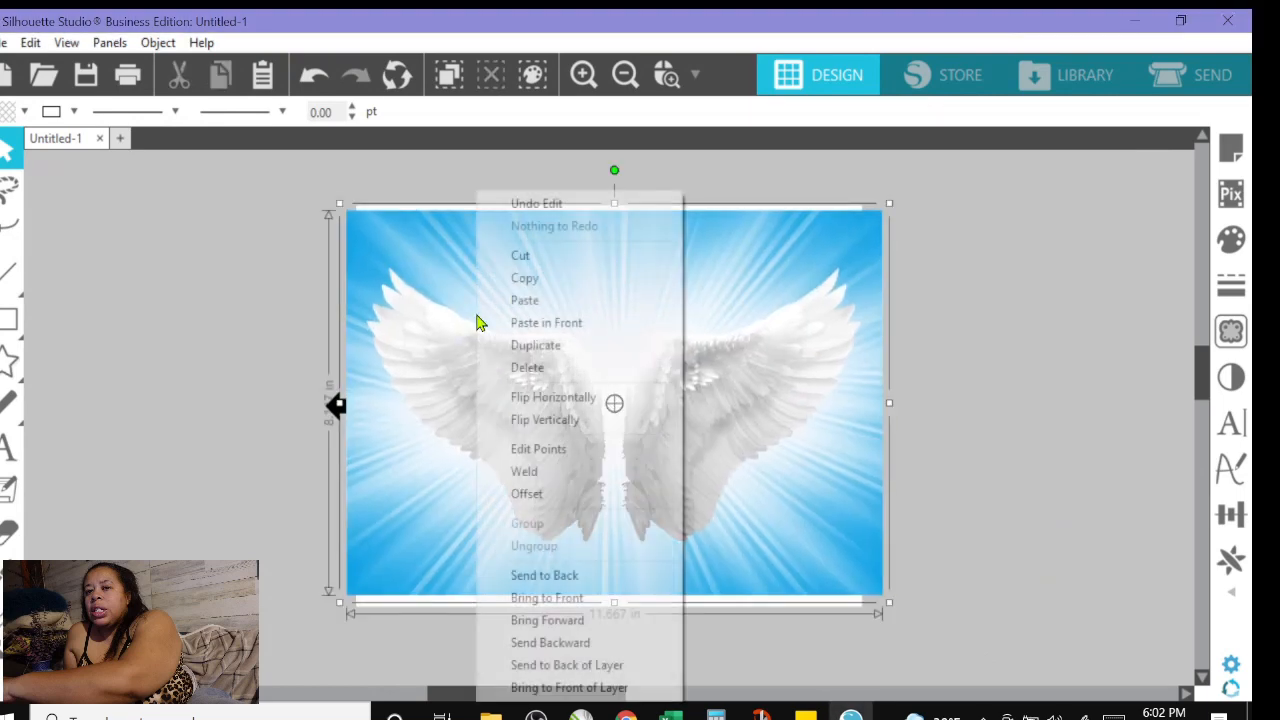
left_click(544, 576)
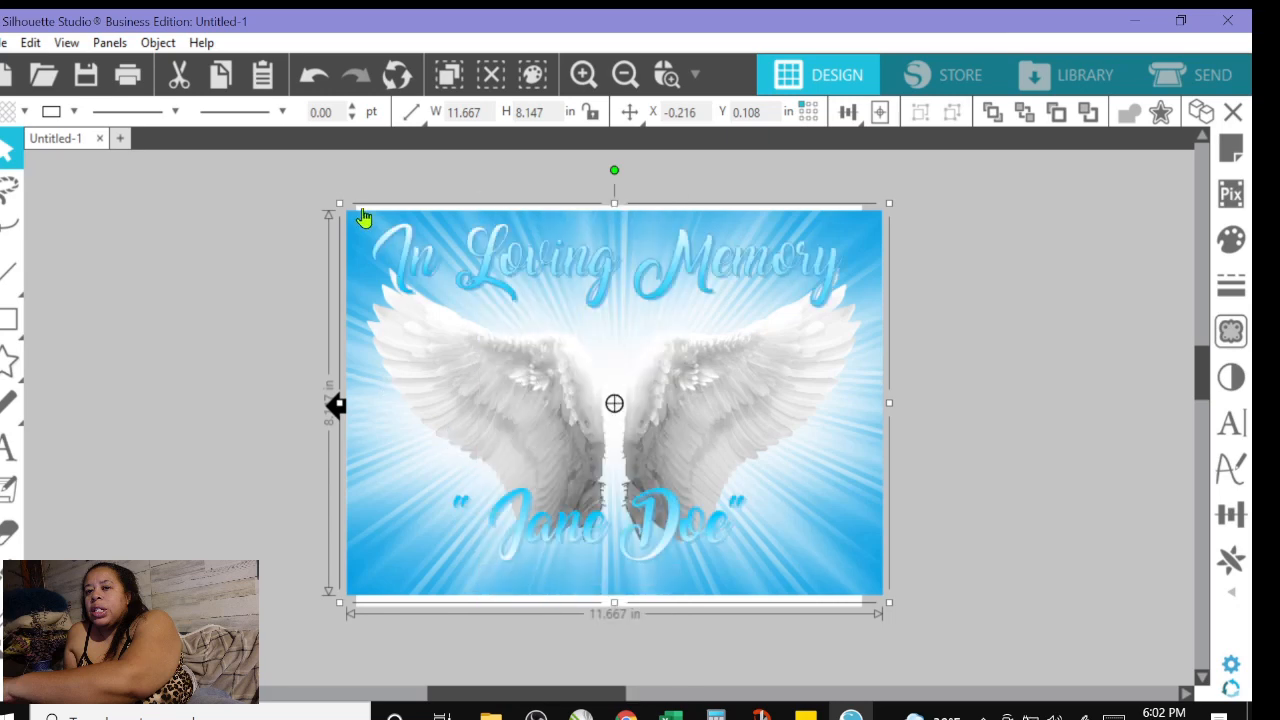
left_click_drag(405, 385, 381, 385)
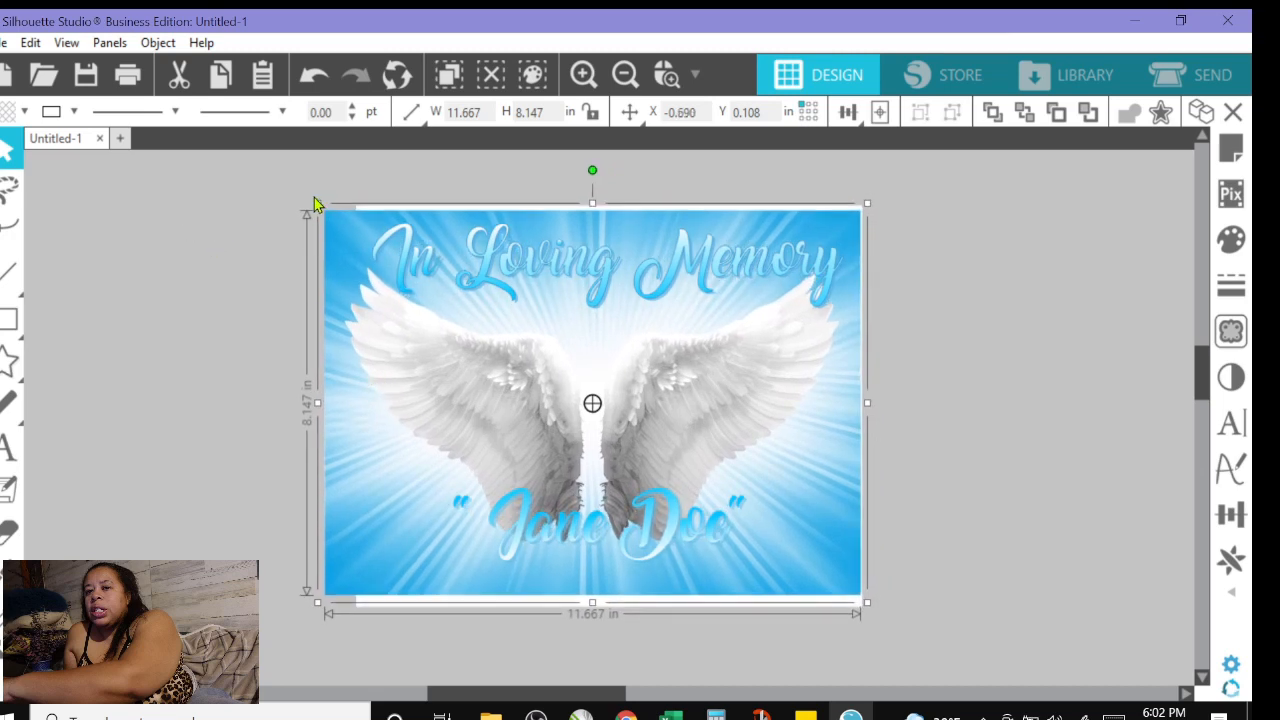
key("ctrl+z")
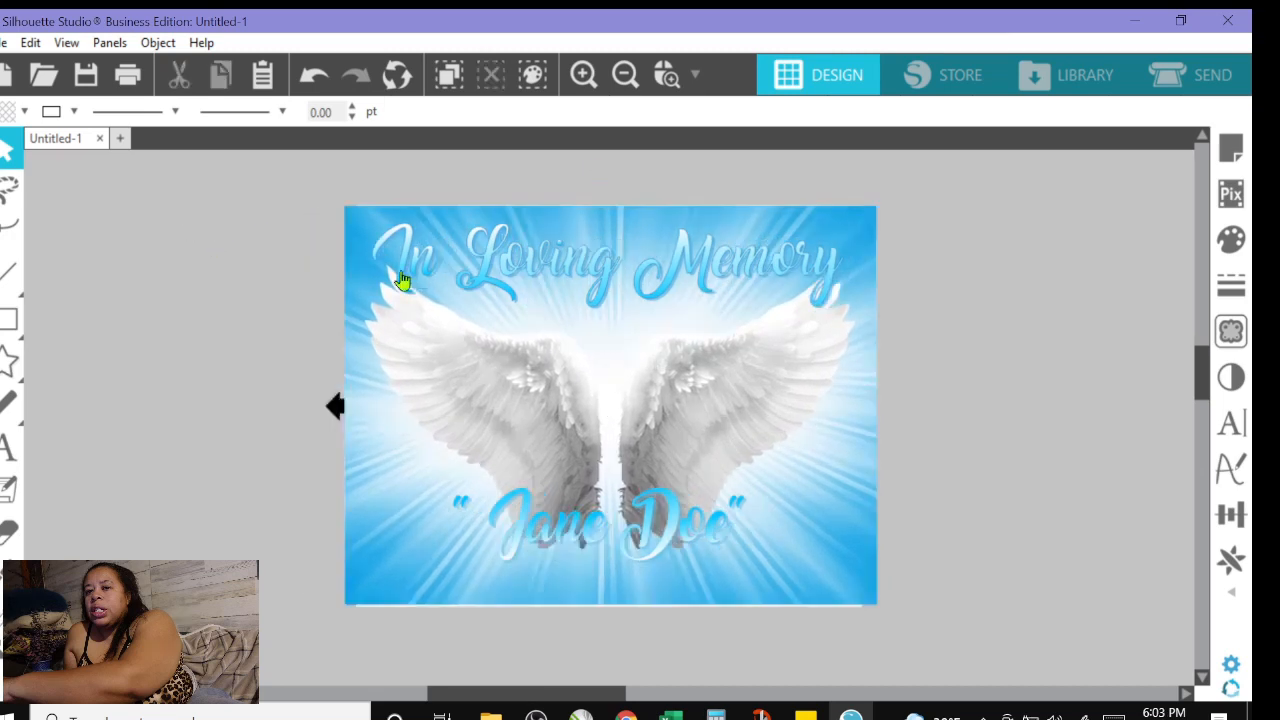
Change the shadow color of the "In Loving Memory" lettering to dark blue 12286C and close the image effects
left_click(398, 274)
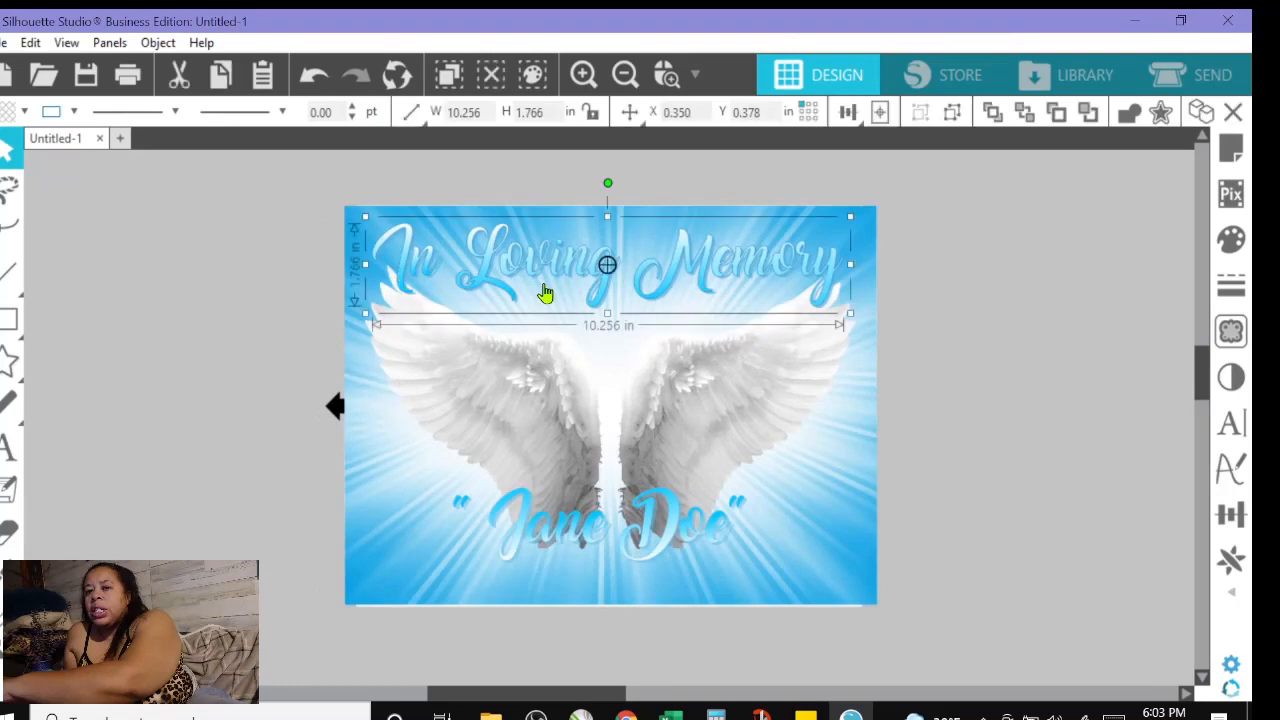
left_click(583, 74)
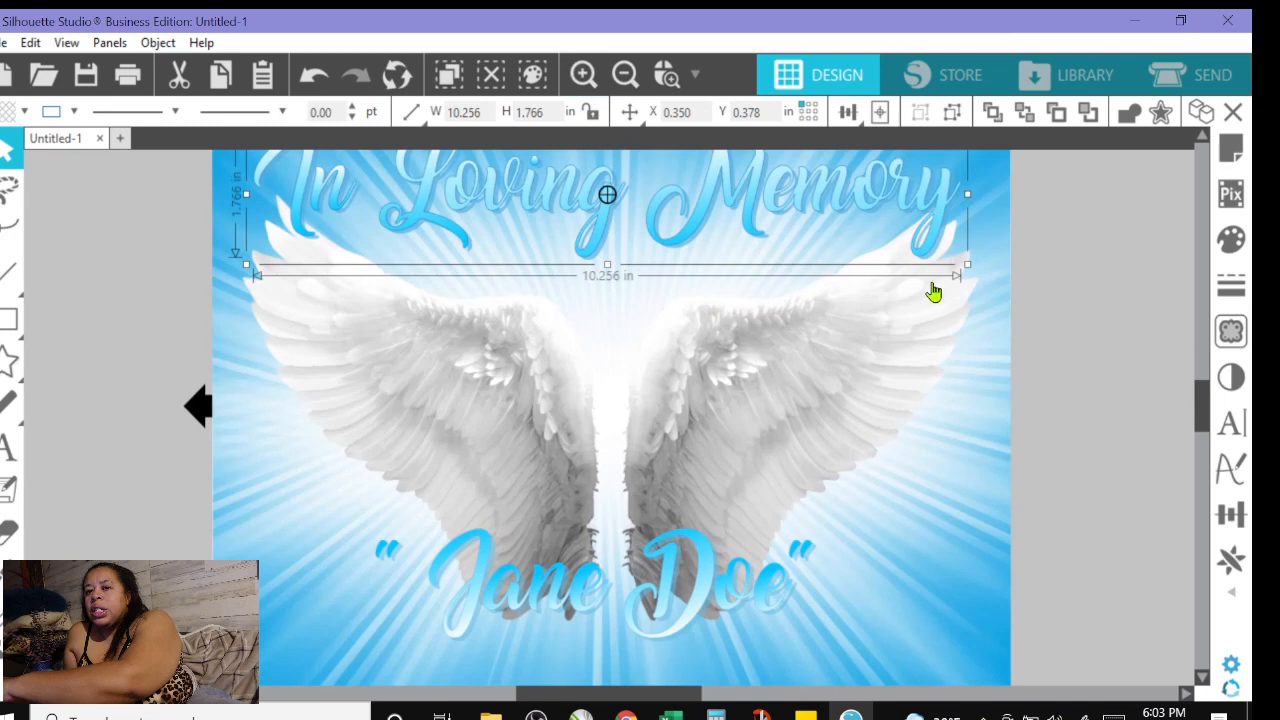
left_click_drag(1200, 405, 1200, 387)
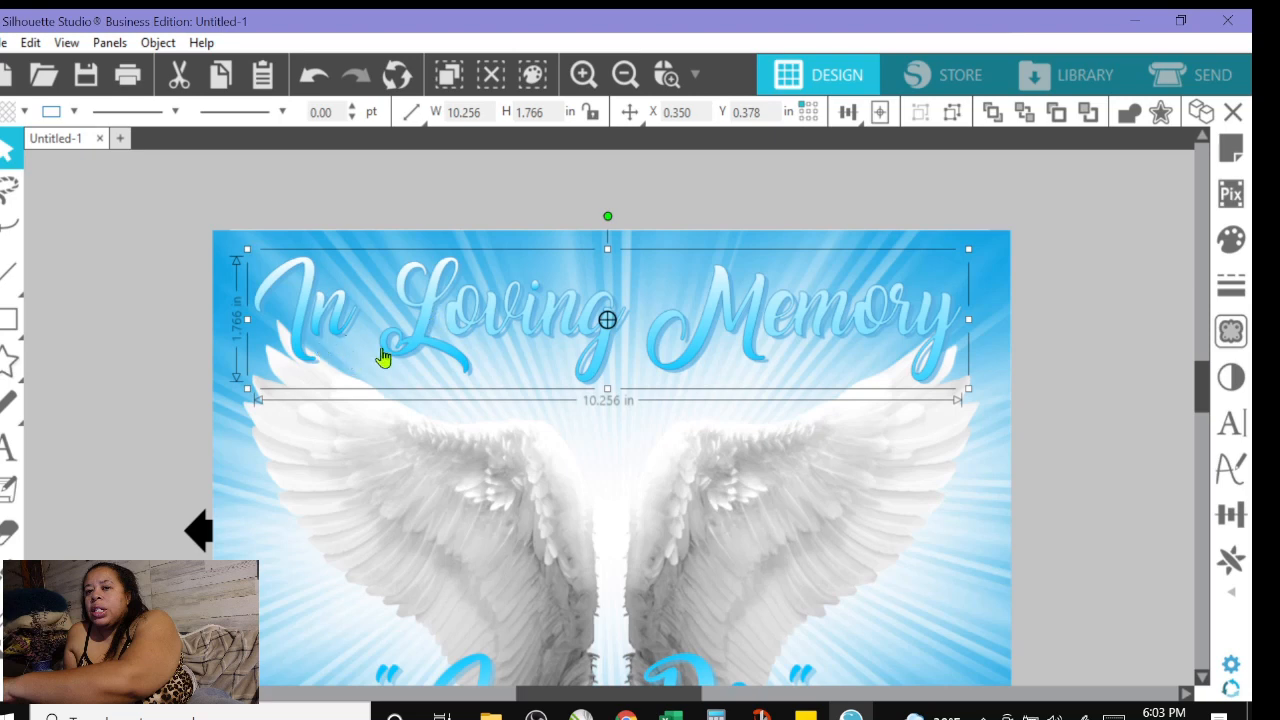
left_click(1233, 378)
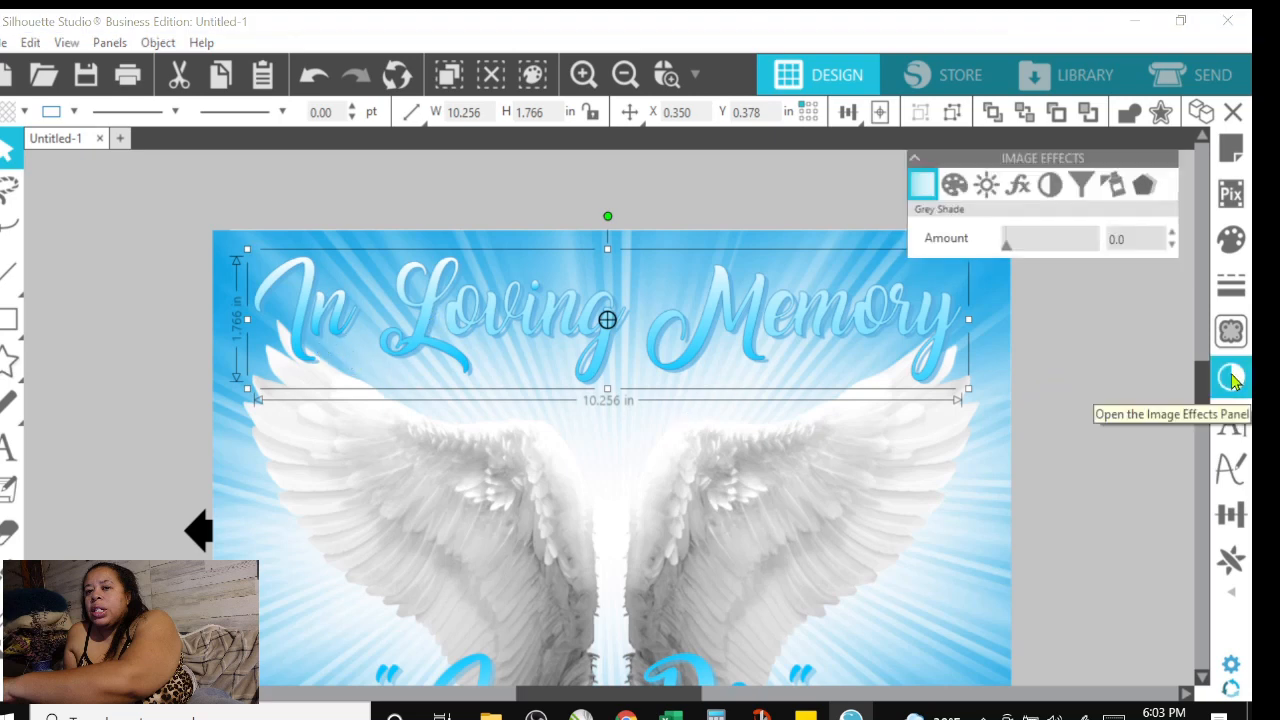
left_click(1145, 197)
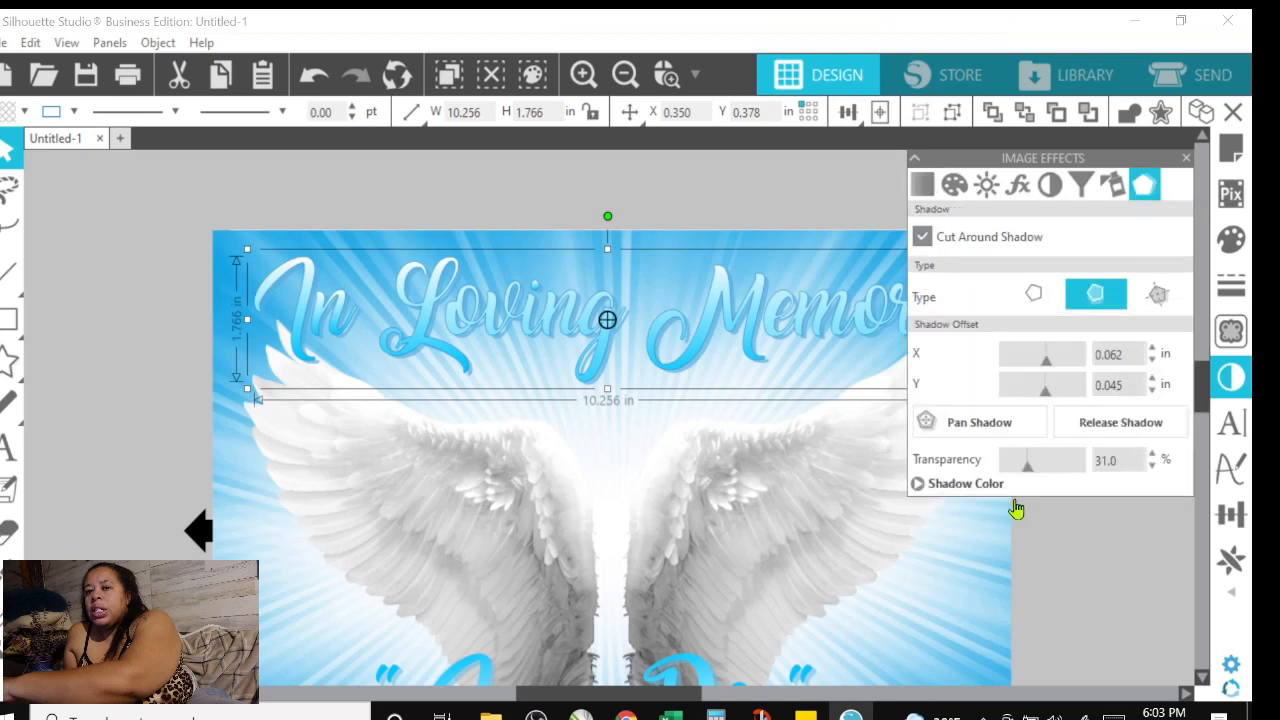
left_click(917, 484)
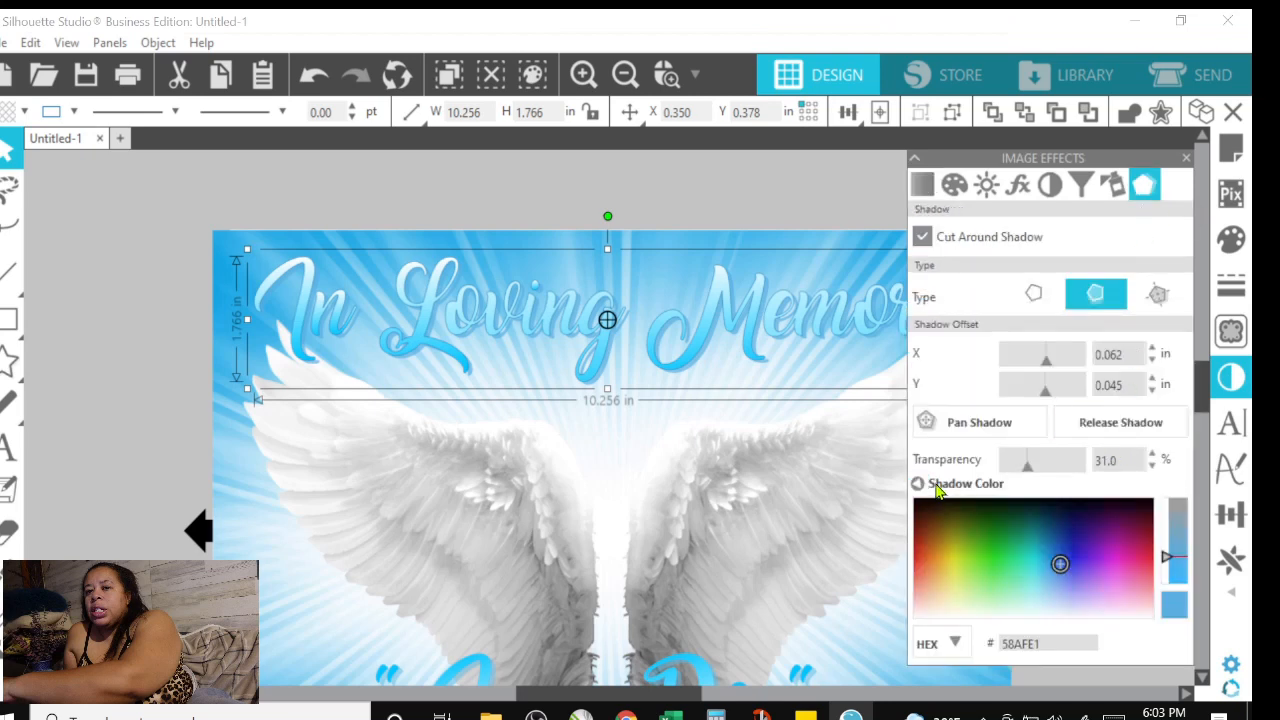
left_click(1064, 530)
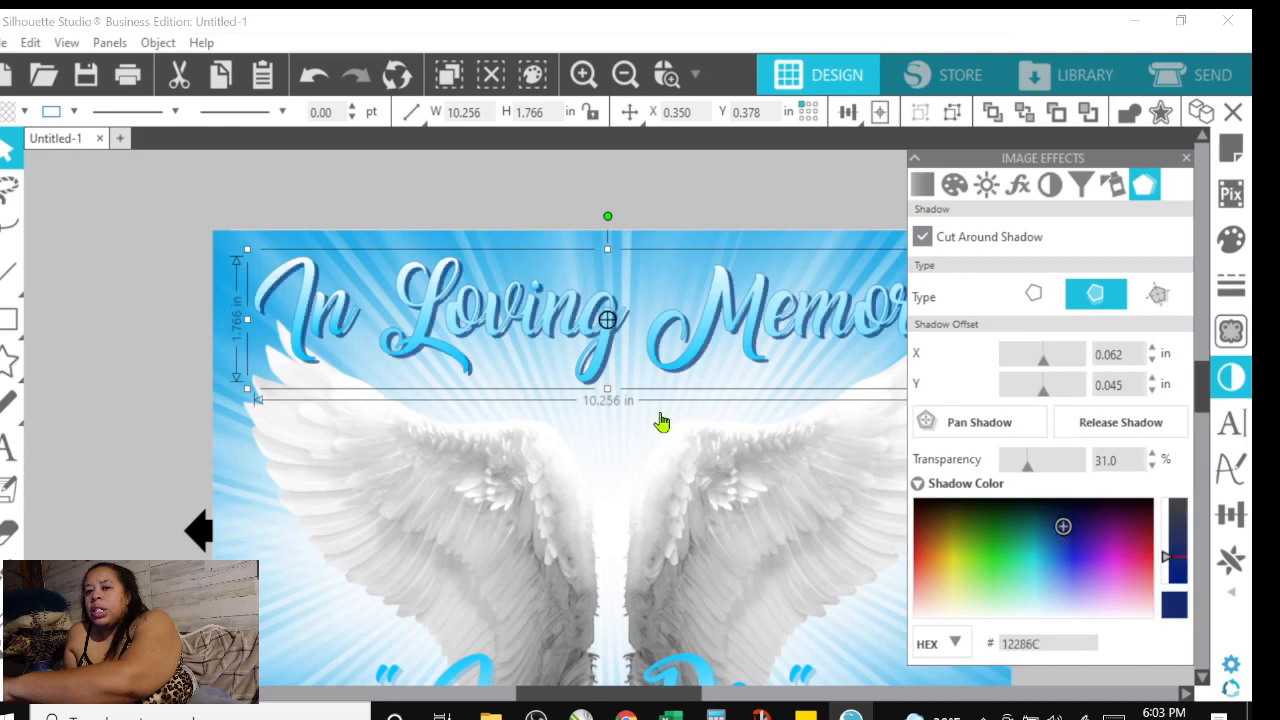
left_click(162, 392)
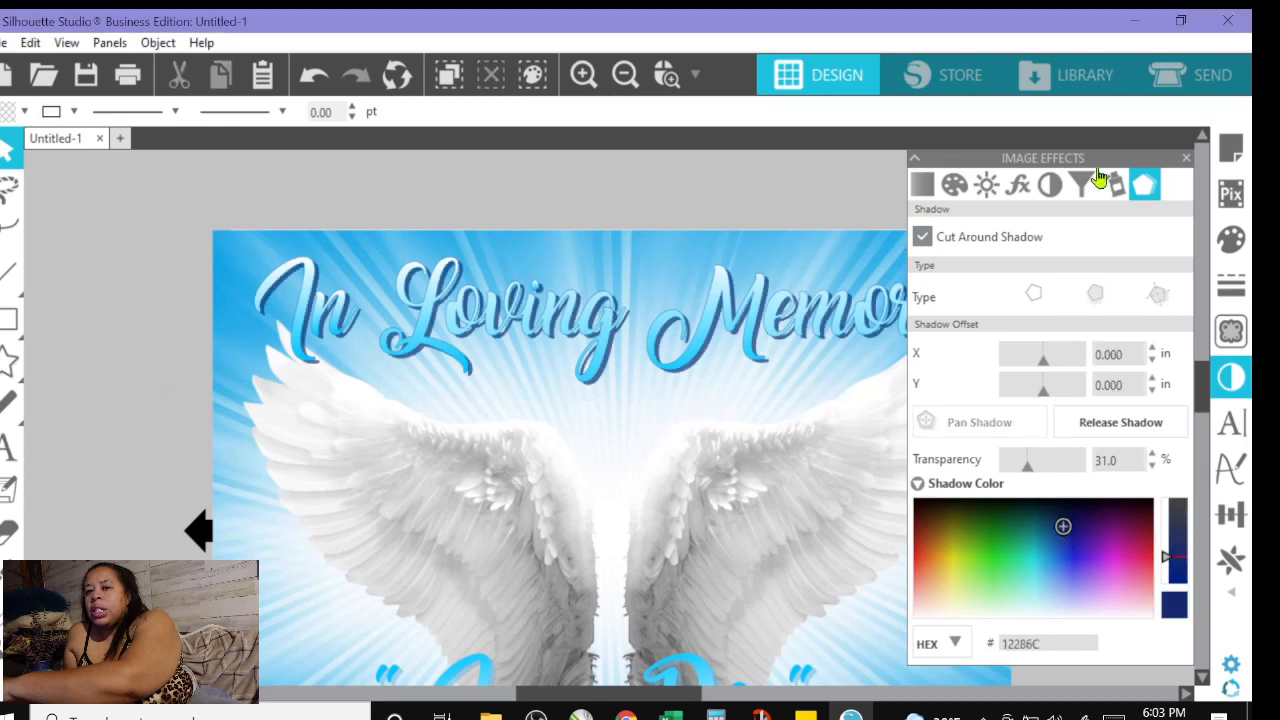
left_click(1186, 158)
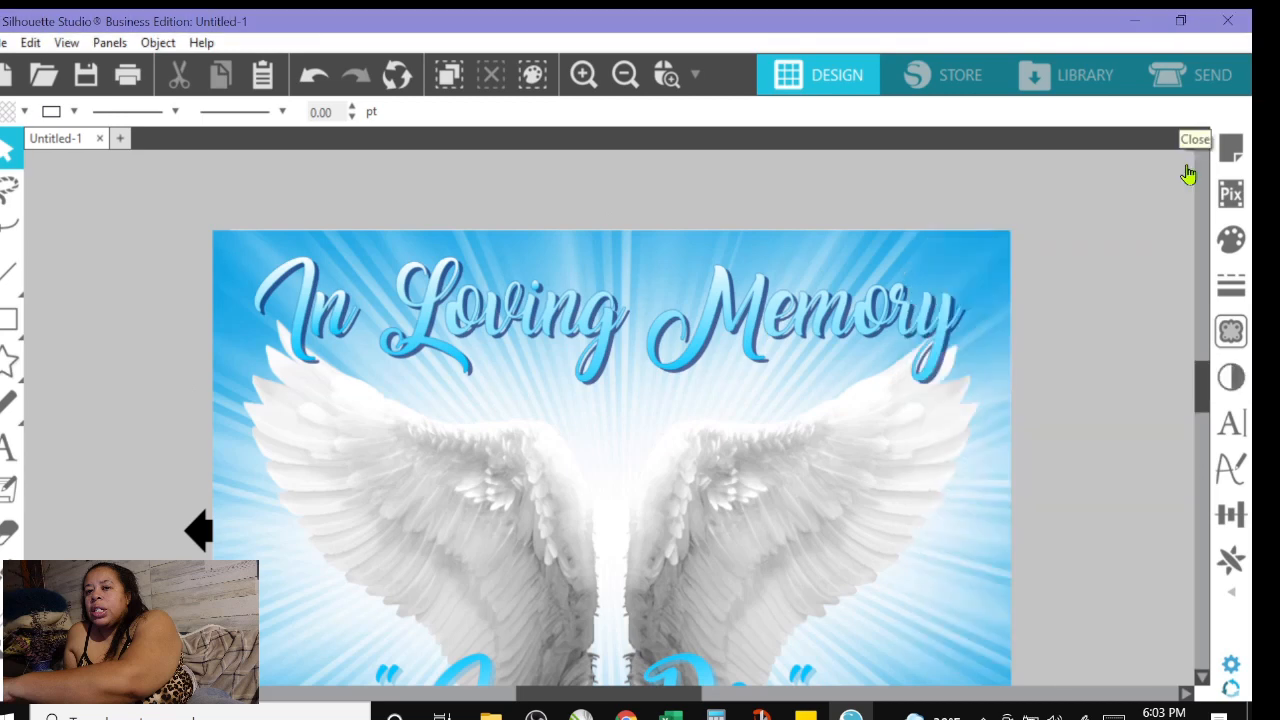
Darken the shadow color of the quoted name to a deeper blue
left_click_drag(1205, 395, 1200, 435)
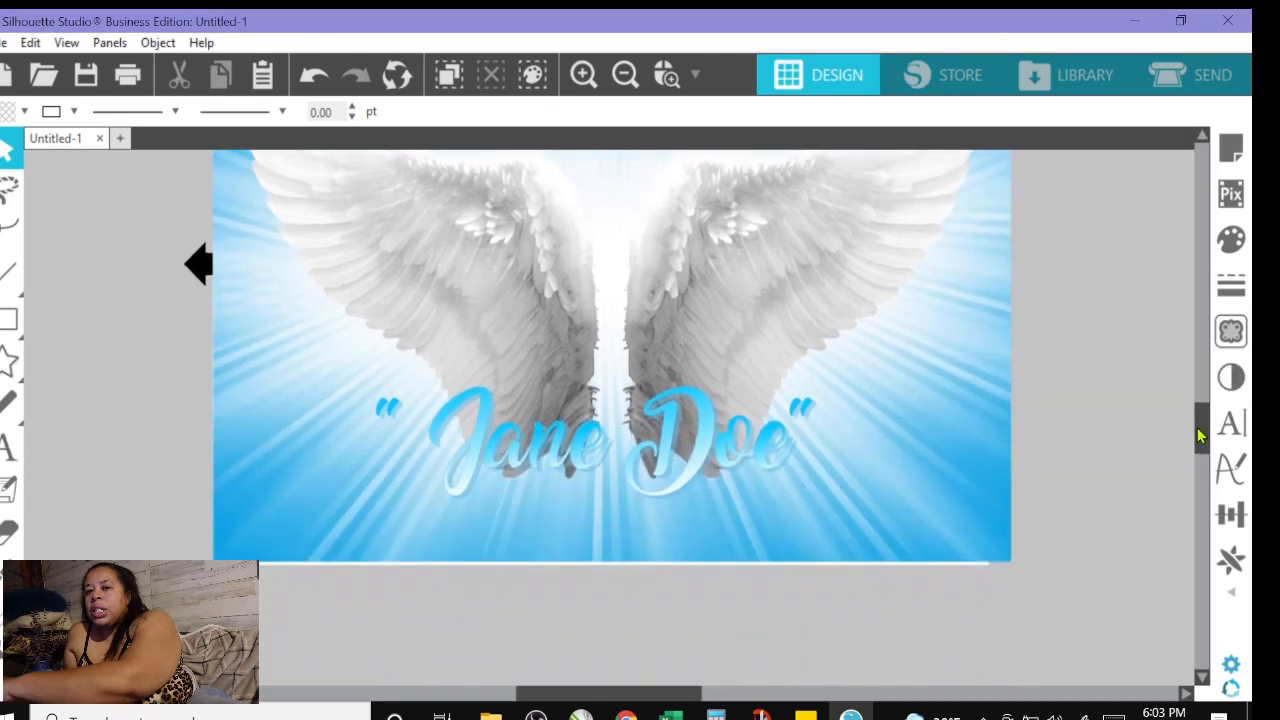
left_click(704, 415)
left_click(1229, 378)
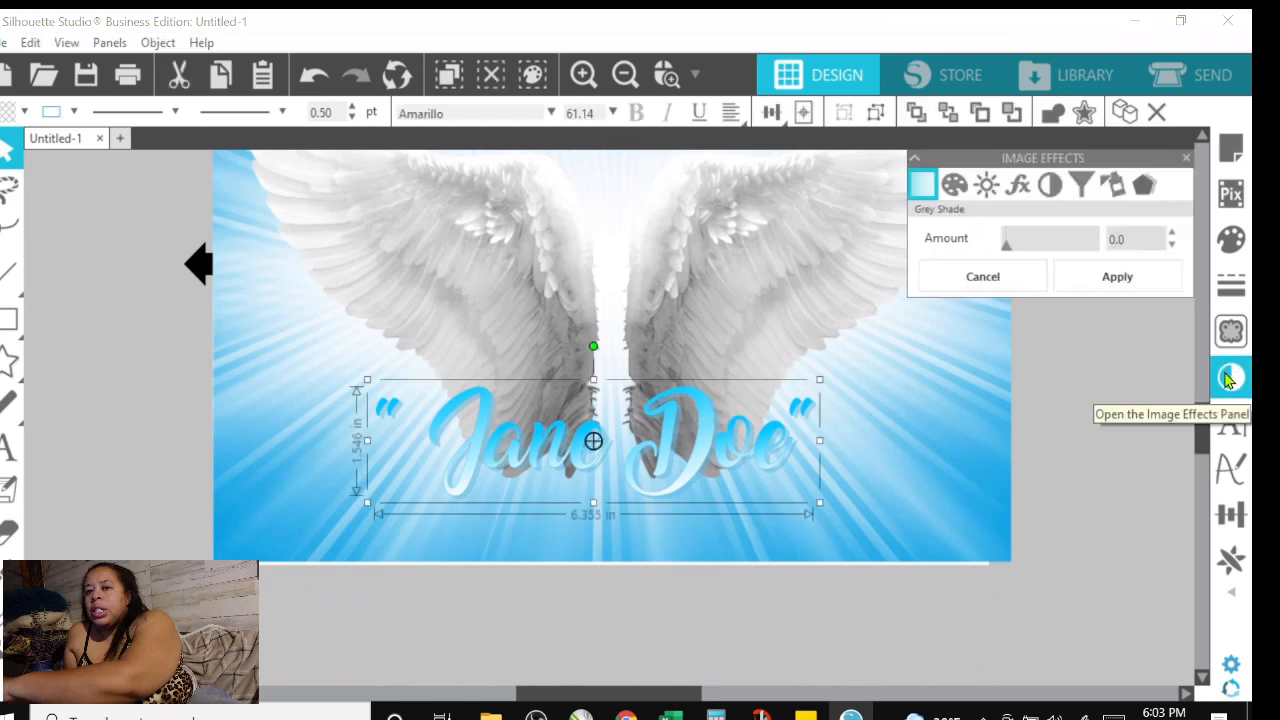
left_click(1144, 185)
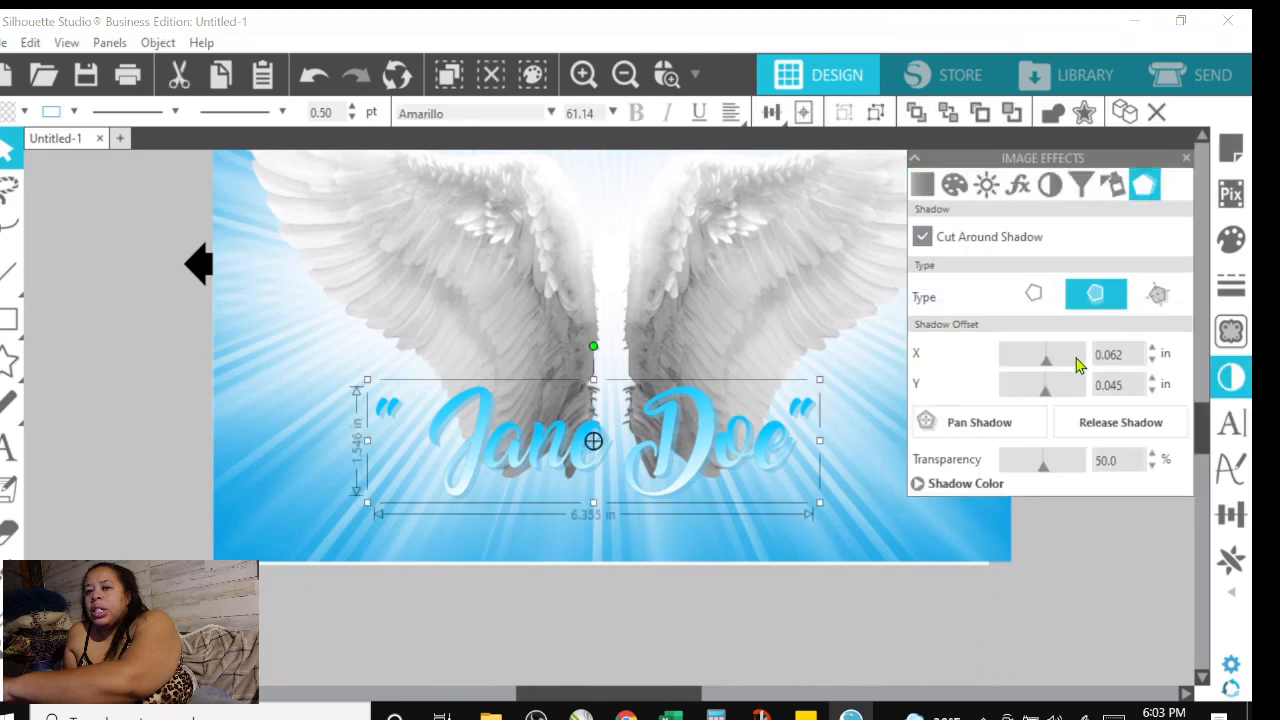
left_click(922, 487)
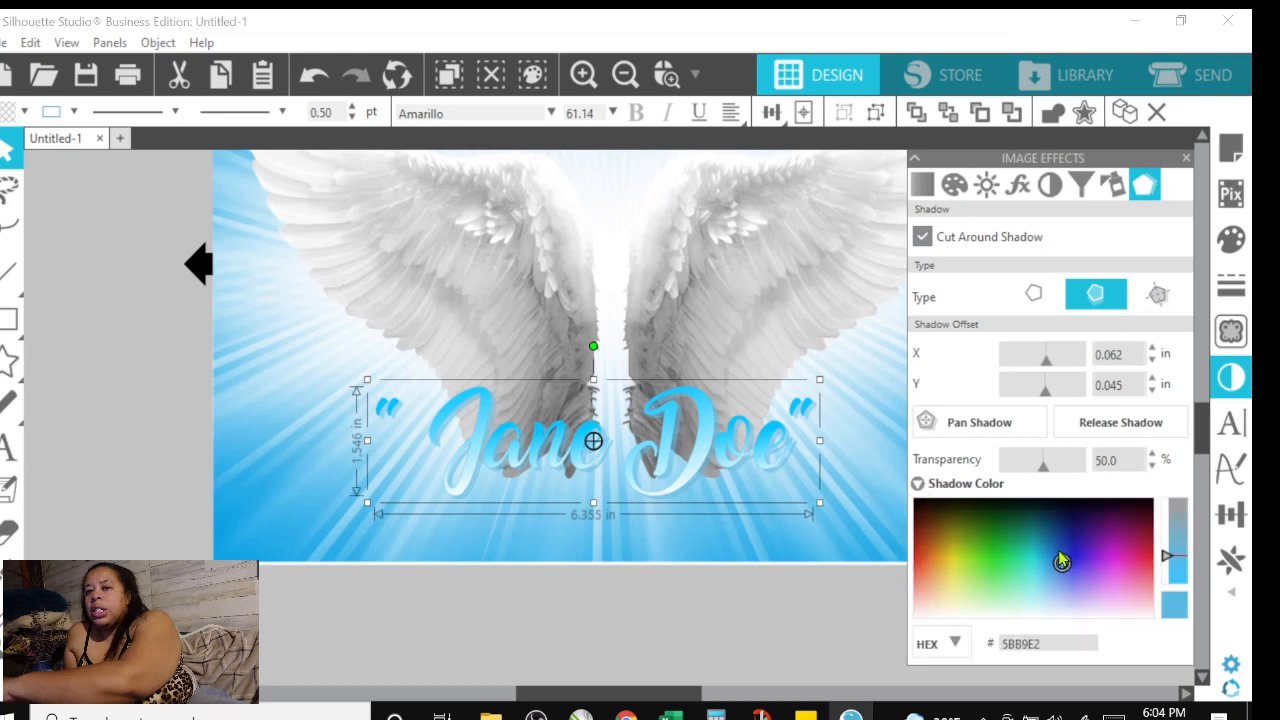
left_click_drag(1058, 551, 1058, 542)
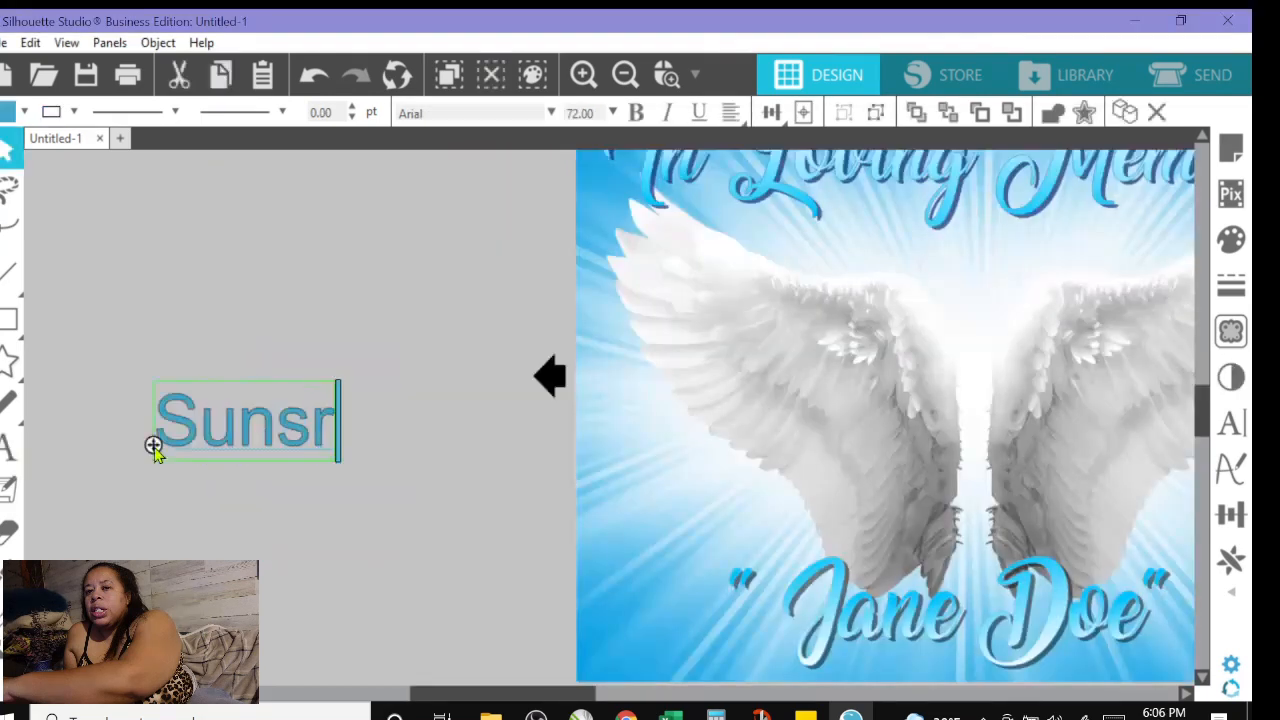
Finish the text "Sunsrise", set it in Times New Roman, dark blue at about 26 pt, and place it beneath the left wing
type("se")
key("Escape")
left_click_drag(429, 480, 700, 515)
left_click(551, 113)
left_click(470, 378)
left_click(848, 695)
left_click_drag(850, 697, 625, 686)
mouse_move(222, 528)
left_mouse_down()
mouse_move(199, 527)
mouse_move(220, 527)
left_mouse_up()
right_click(220, 527)
Lock the wings background's proportions and shift it to about X -0.27, Y 0.27 in
left_click(592, 110)
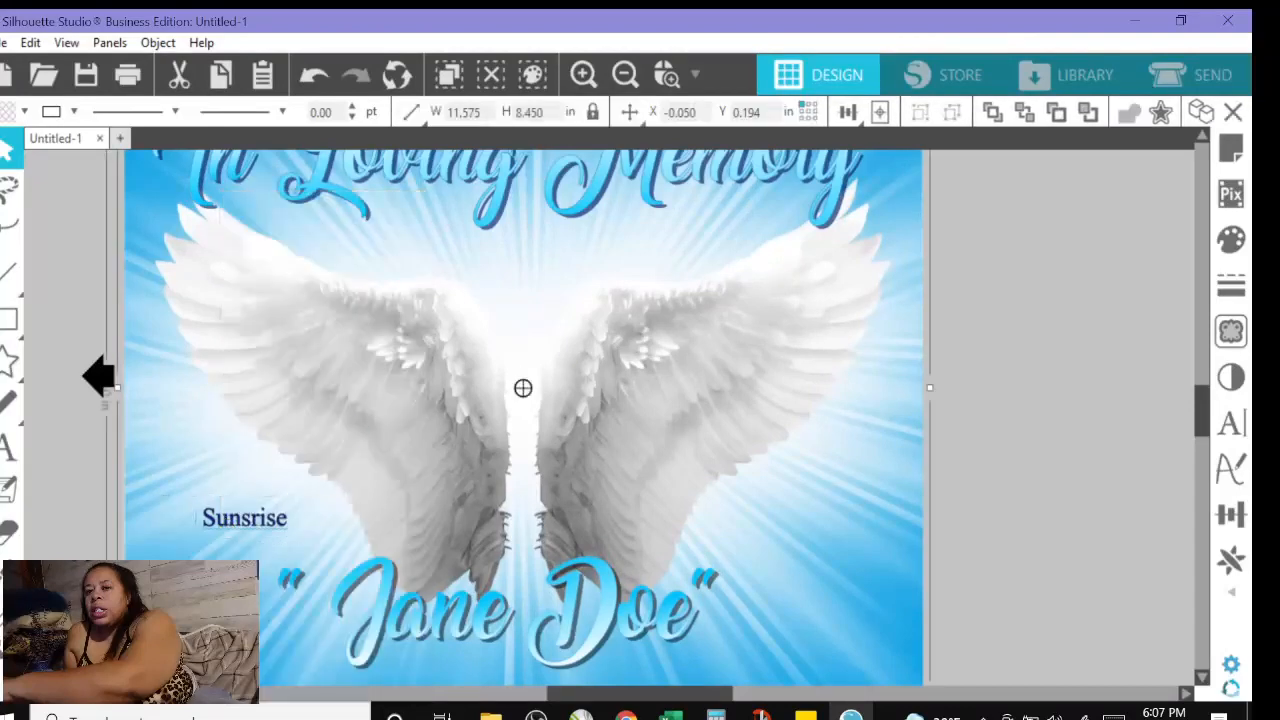
left_click_drag(403, 252, 388, 257)
right_click(278, 404)
left_click(187, 334)
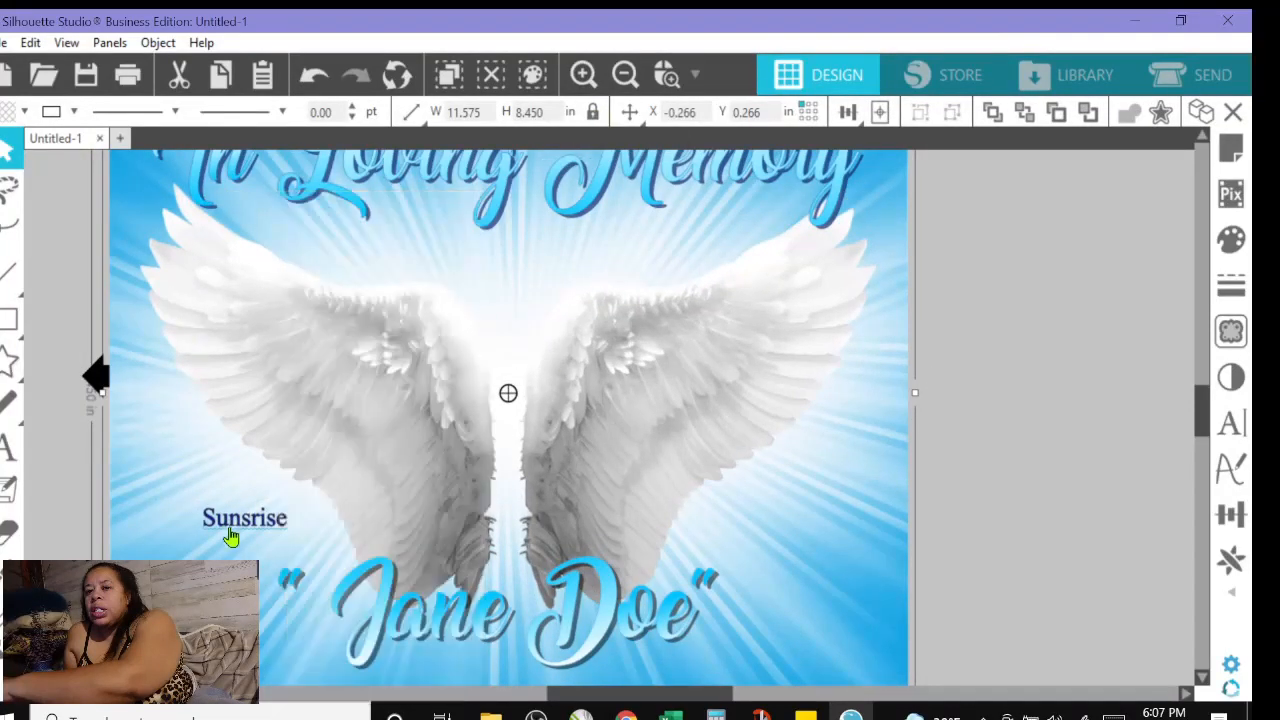
Shift the "Sunsrise" label slightly left and place a copy of it beneath the right wing
left_click_drag(229, 530, 202, 534)
scroll(797, 449, "down", 1)
left_click_drag(182, 486, 760, 490)
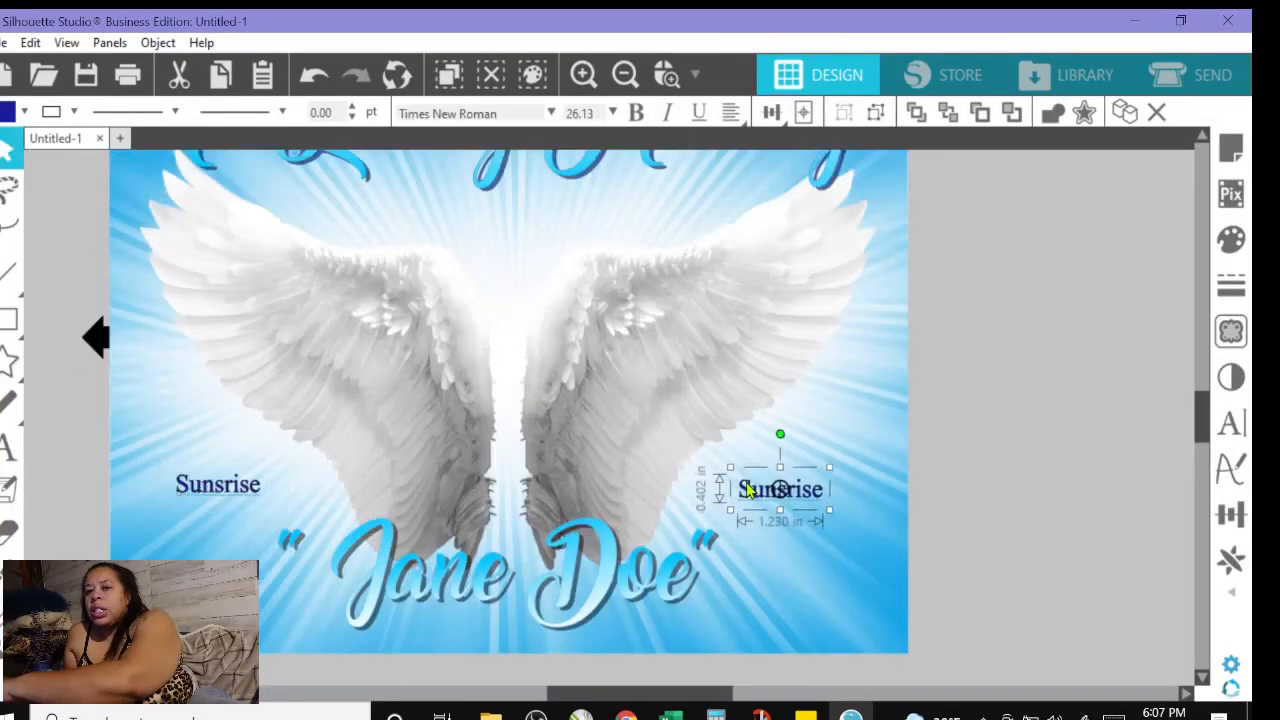
Edit the copied label beneath the right wing to read "Sunset"
double_click(765, 490)
left_click(583, 74)
type("e")
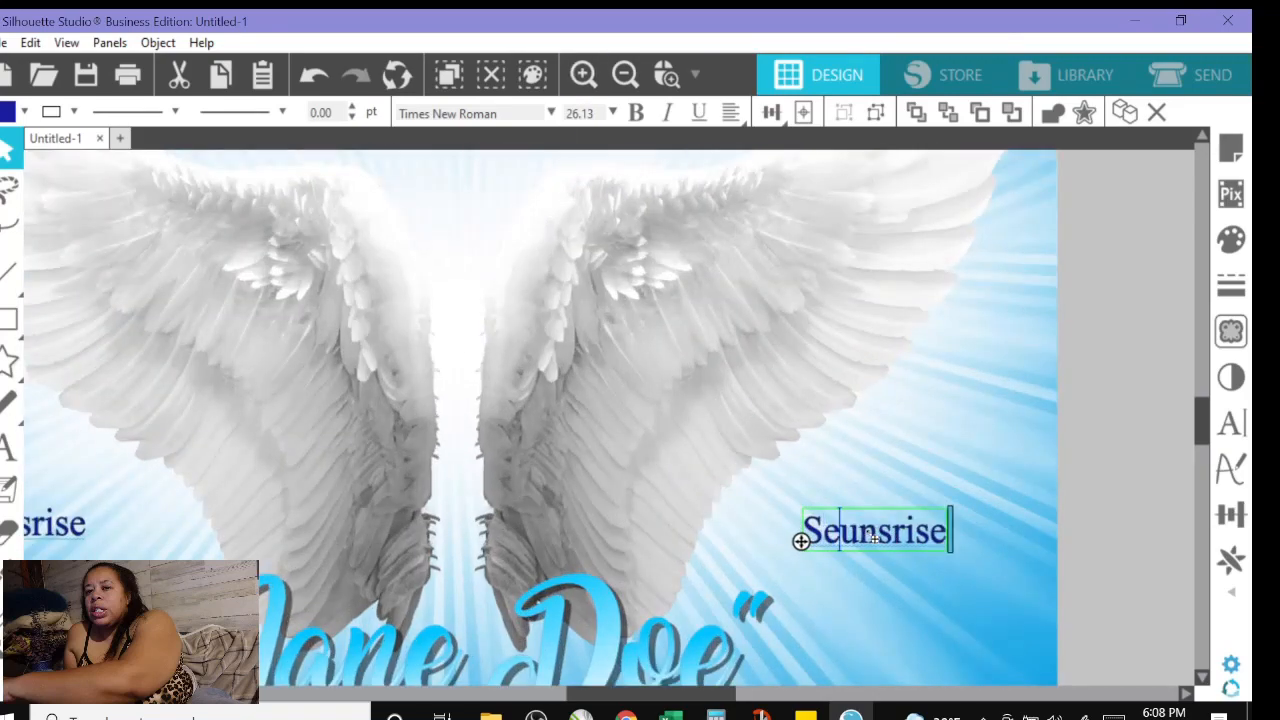
key("BackSpace")
left_click(872, 536)
type("et")
key("Delete")
key("Delete")
key("Delete")
key("Delete")
Correct the spelling of the label beneath the left wing to "Sunrise"
left_click(72, 527)
left_click_drag(656, 699, 574, 702)
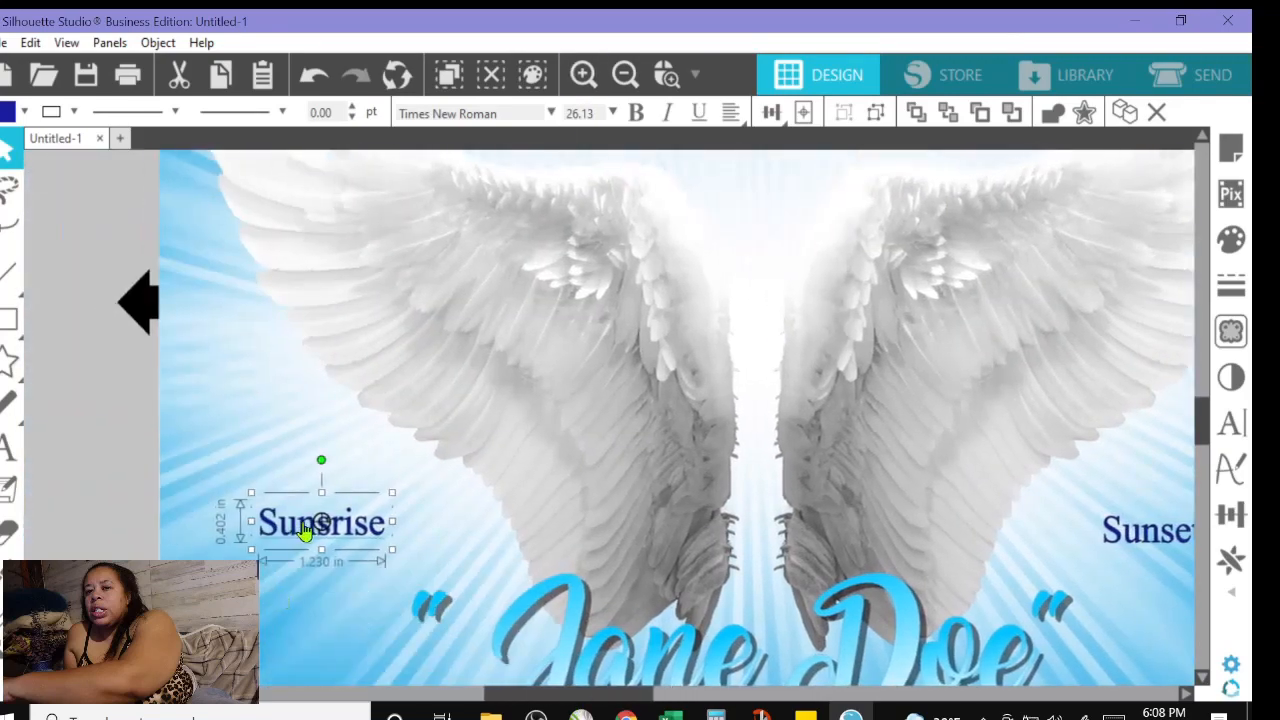
double_click(306, 530)
key("BackSpace")
key("BackSpace")
type("n")
left_click(85, 445)
left_click(625, 74)
left_click_drag(274, 435, 1007, 490)
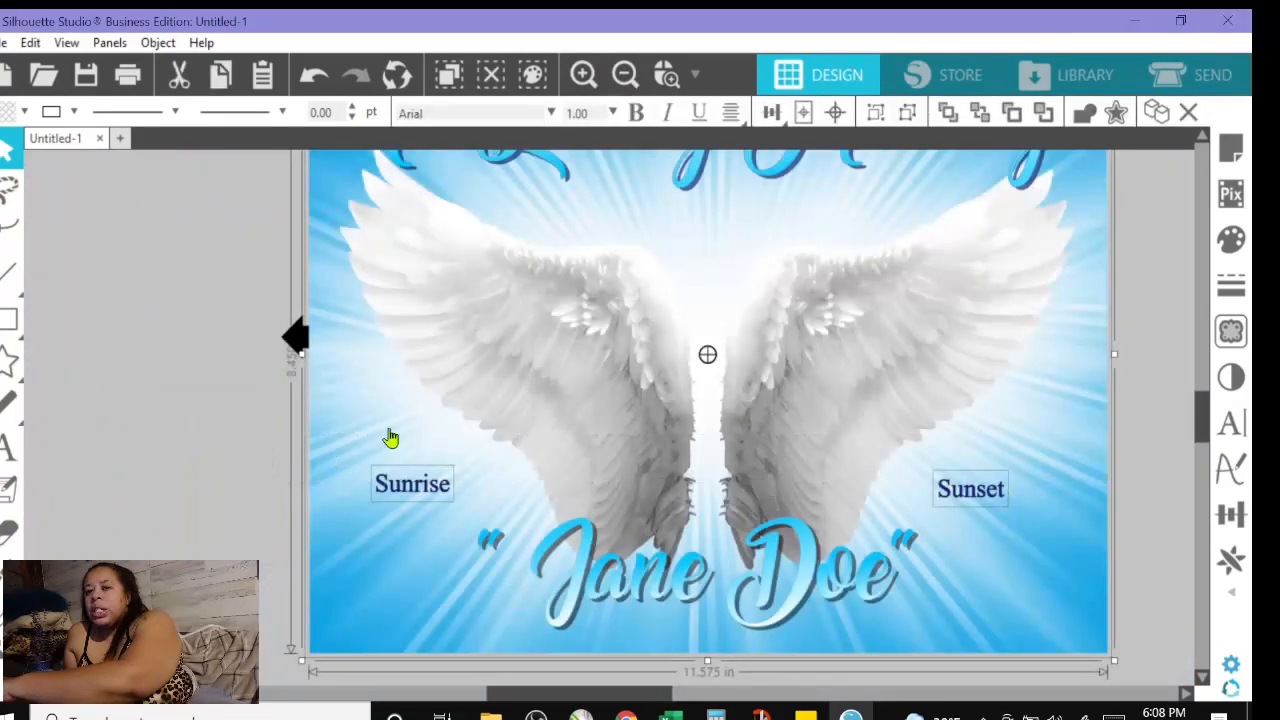
right_click(392, 385)
left_click(392, 430)
left_click(965, 495)
left_click(389, 403)
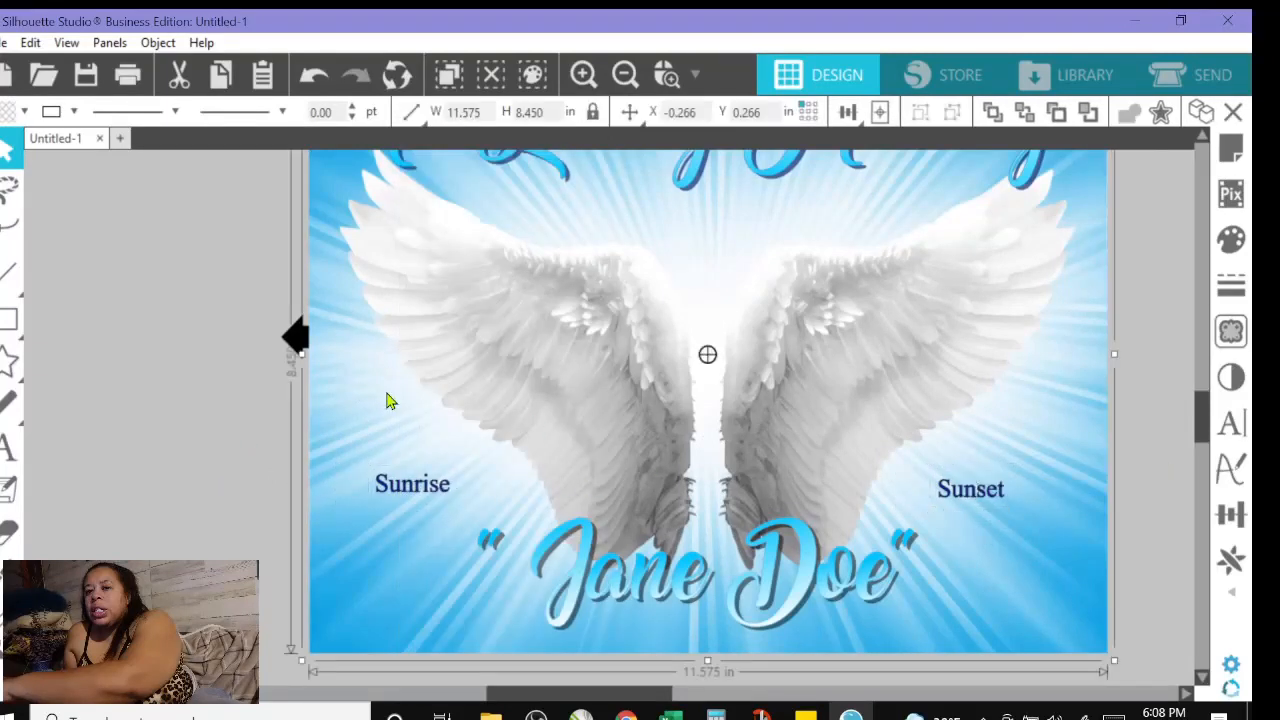
Move the wings background off to the right of the page and align the Sunrise and Sunset labels at the same height
left_click_drag(406, 514, 1180, 502)
left_click_drag(311, 429, 1038, 513)
left_click(779, 119)
left_click(803, 178)
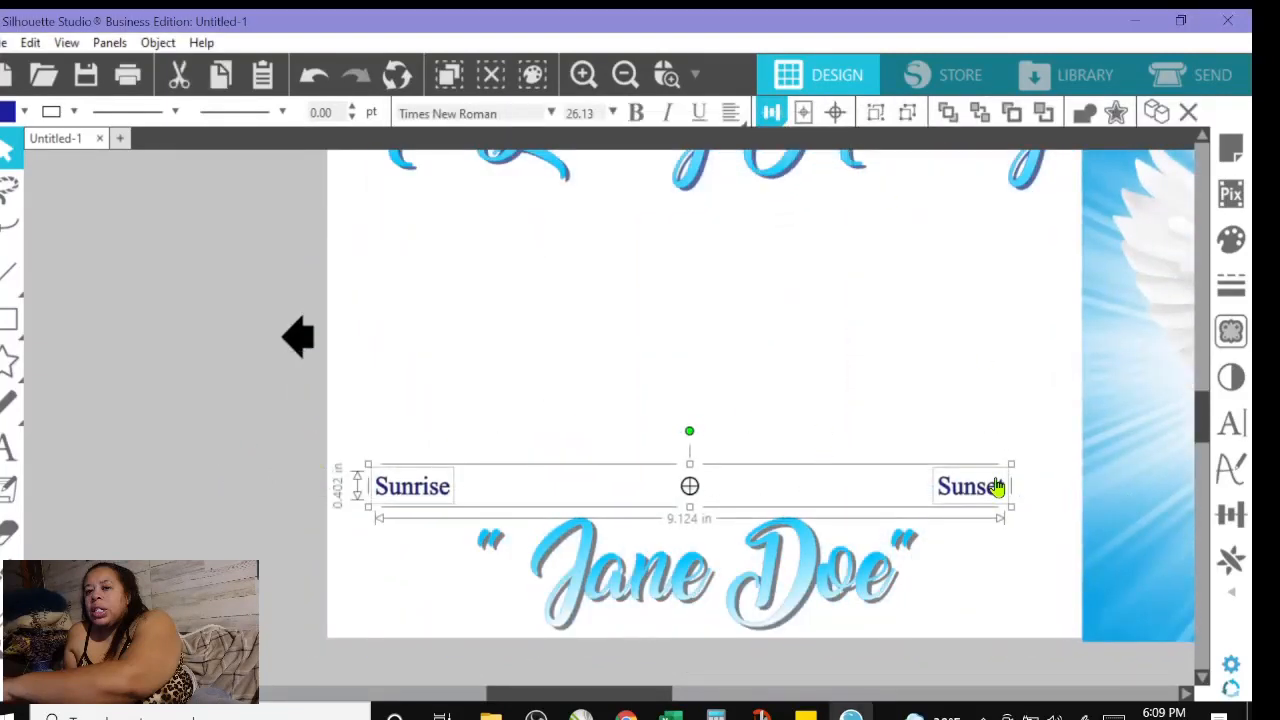
left_click(771, 115)
left_click(770, 181)
Move the wings background back over the page and center it to the page
left_click(166, 414)
left_click_drag(1152, 414, 487, 399)
left_click(880, 112)
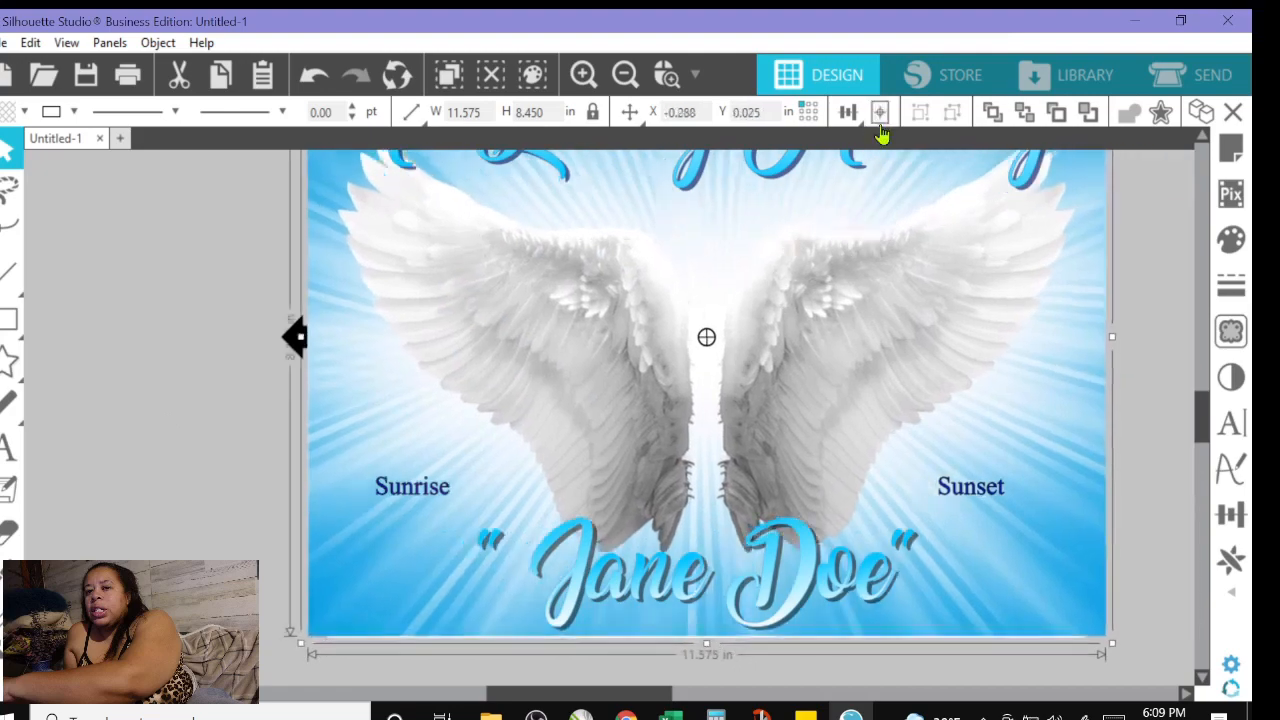
Duplicate the Sunrise label, move the copy off the page's left side and open its text for editing
left_click(625, 75)
left_click(465, 463)
key("ctrl+c")
key("ctrl+v")
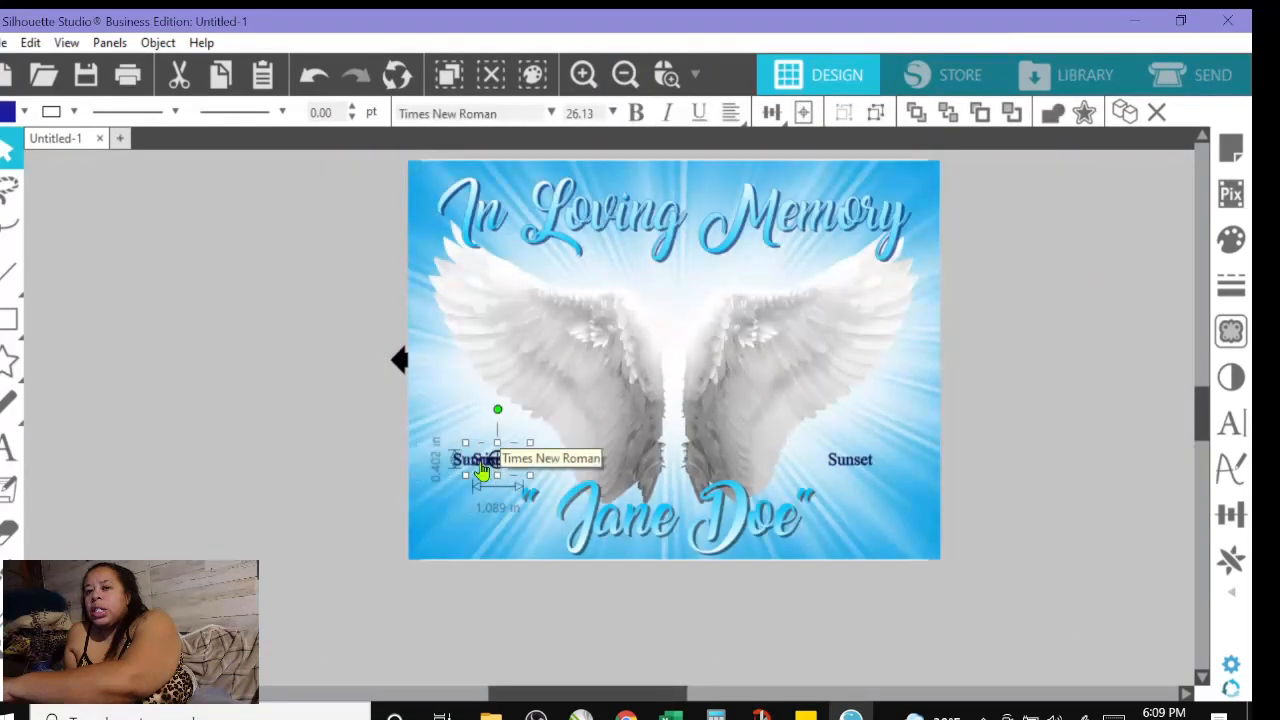
left_click_drag(482, 471, 194, 532)
double_click(191, 531)
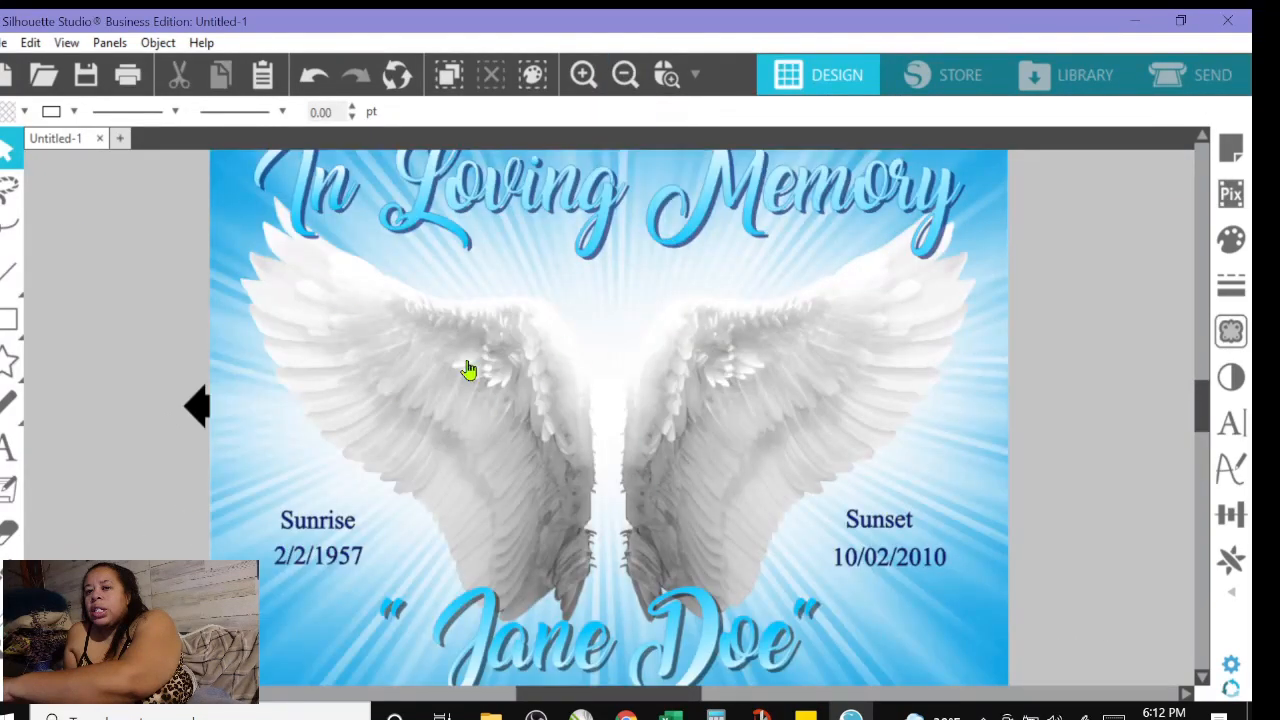
Merge the photo of the two men from the Pictures folder into the design
left_click(627, 75)
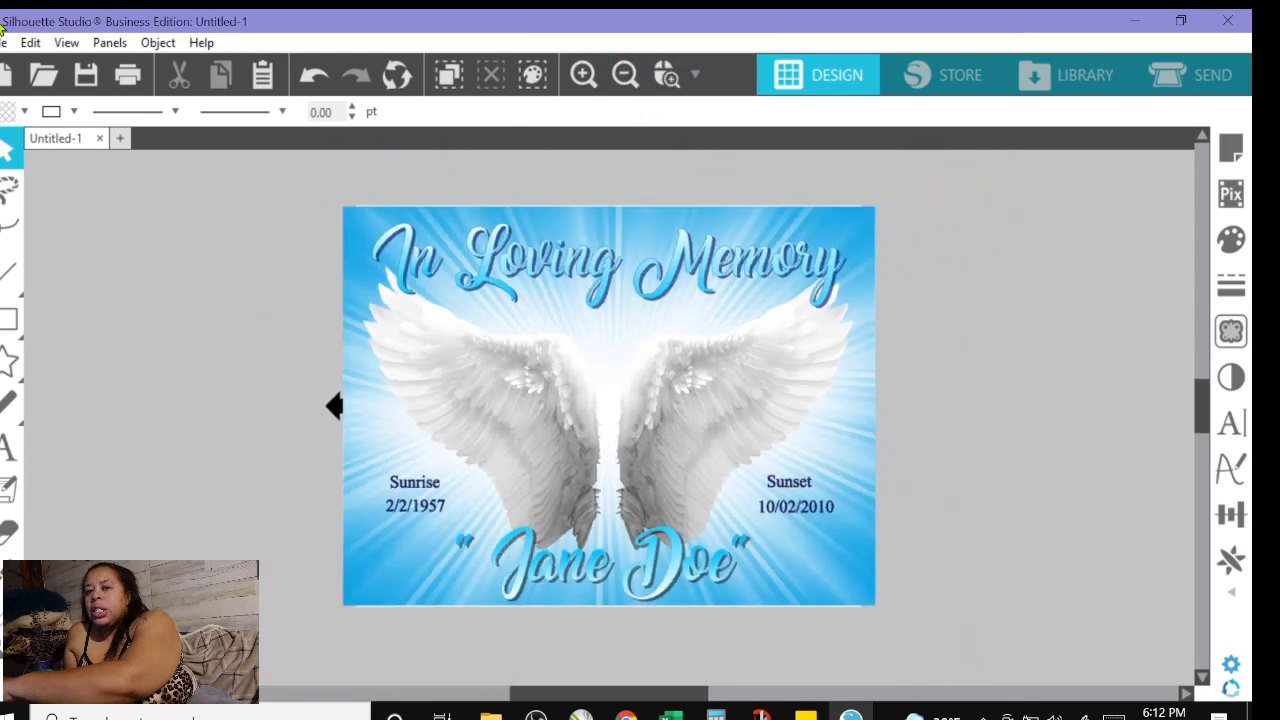
left_click(3, 42)
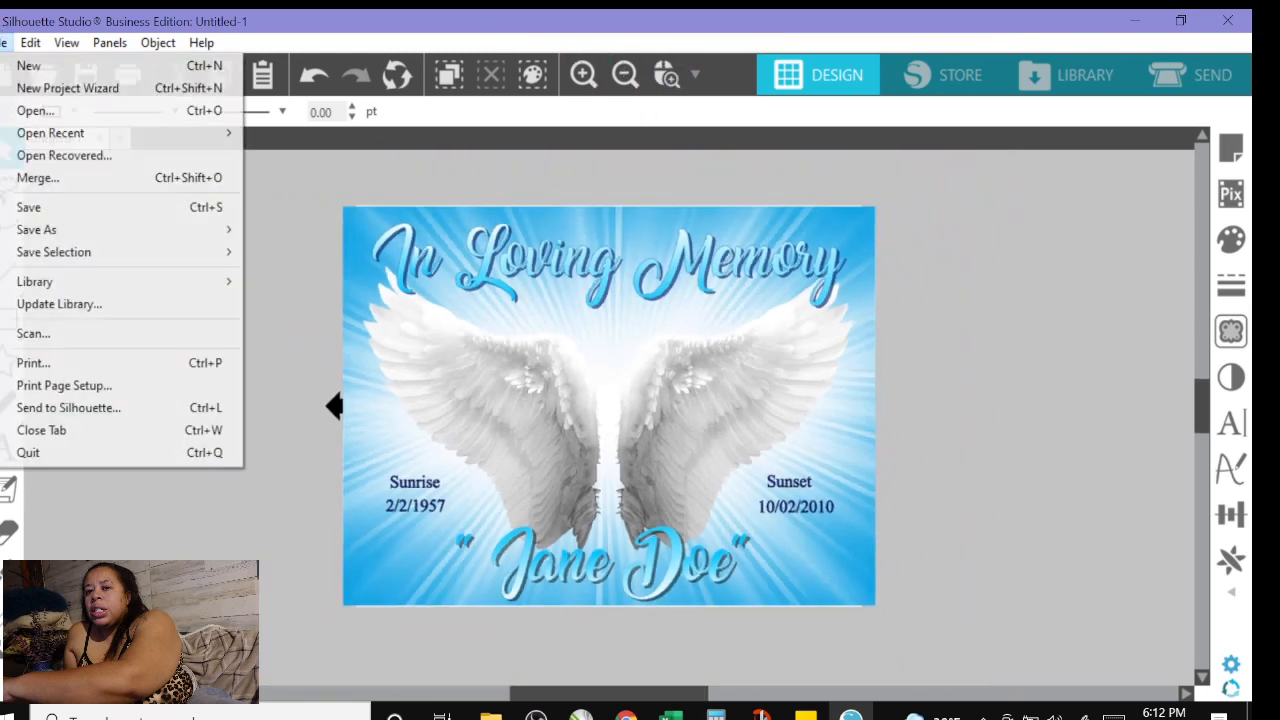
left_click(38, 177)
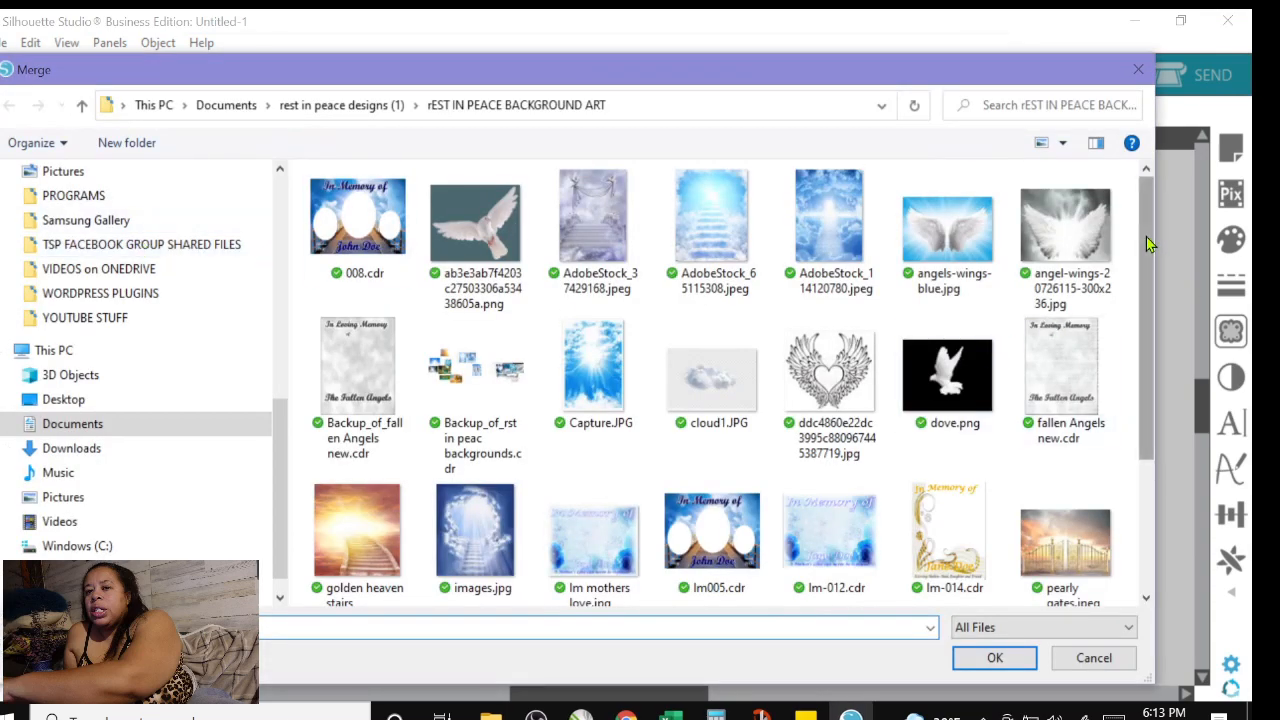
left_click_drag(1148, 244, 1147, 356)
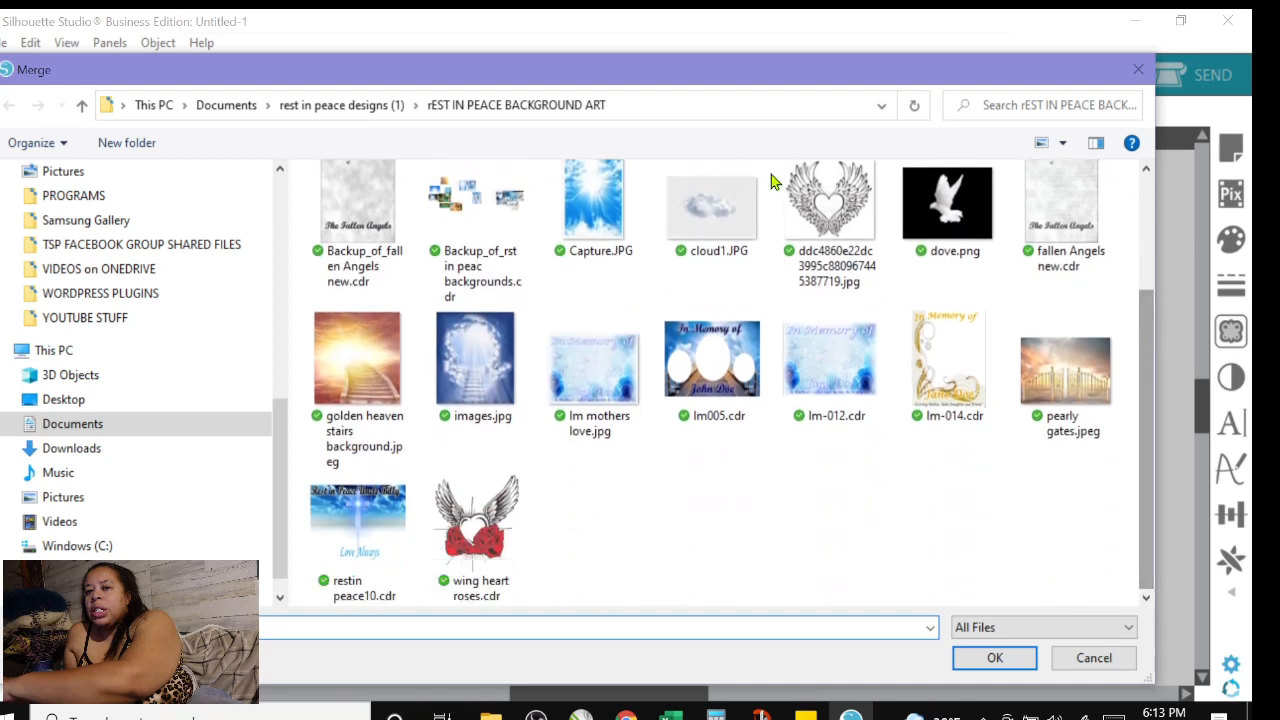
left_click(47, 505)
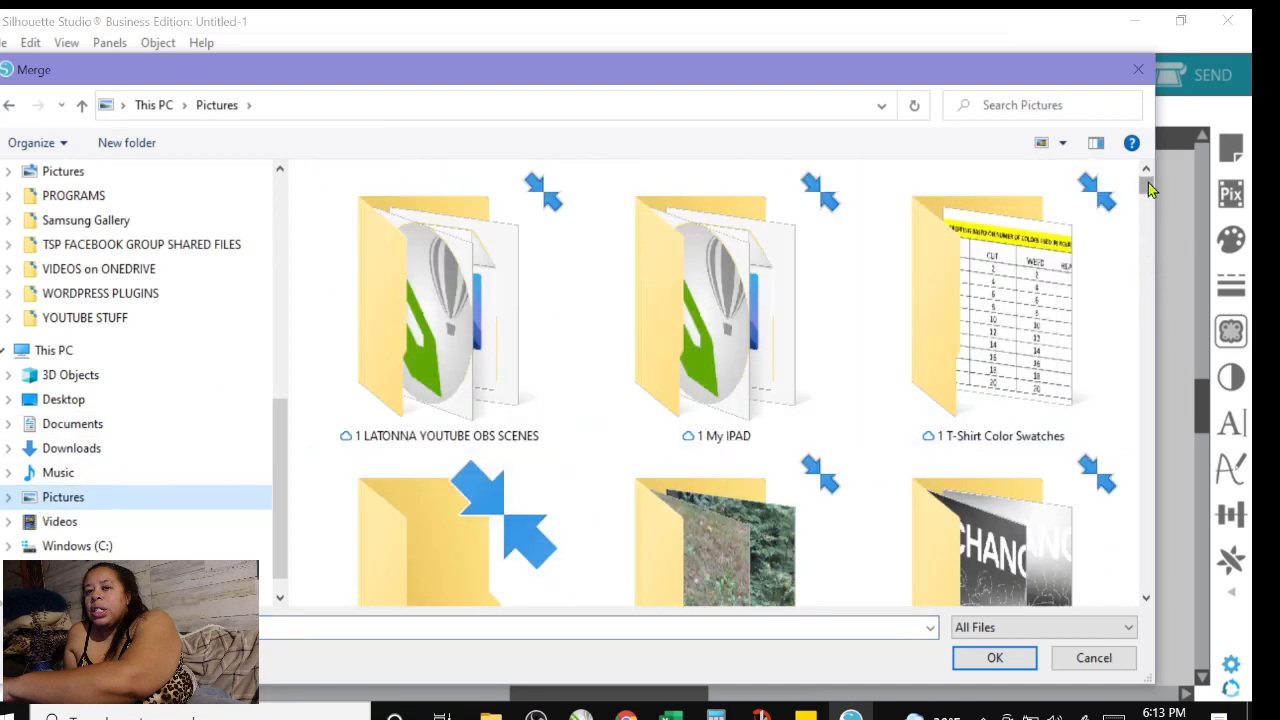
scroll(1150, 195, "down", 3)
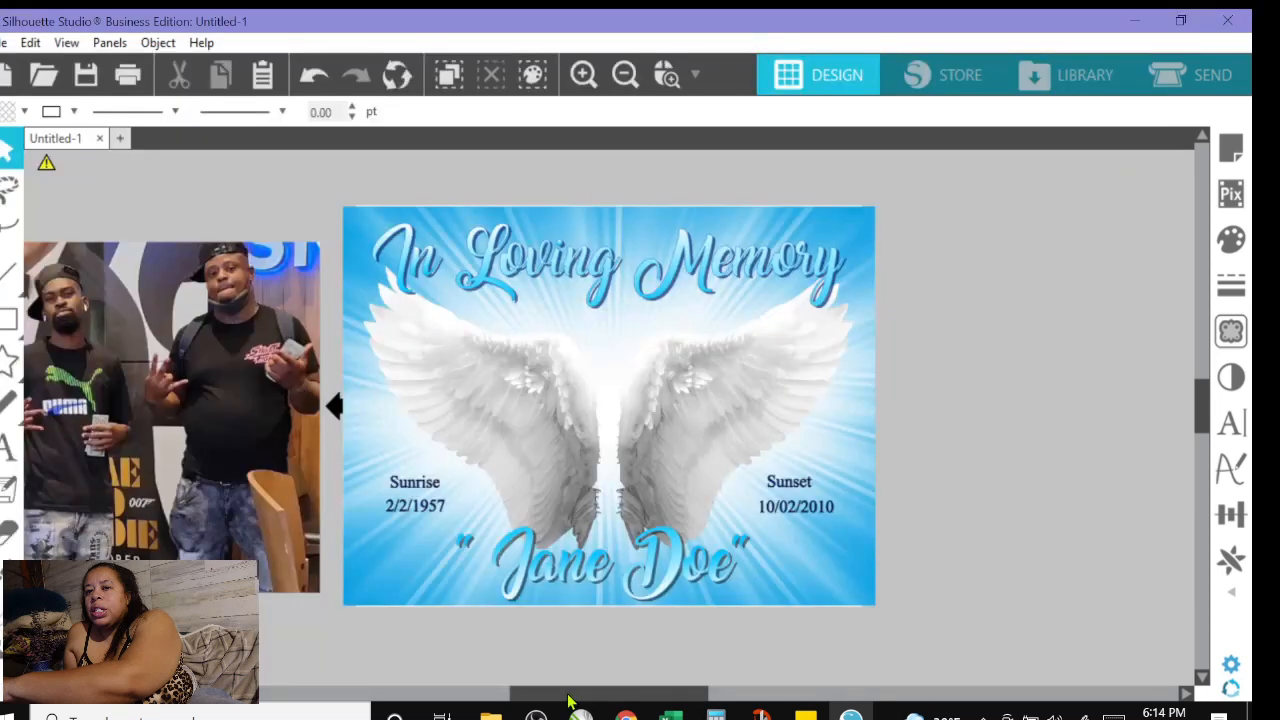
Move the merged photo farther away from the page's left side, clear of the artwork
left_click_drag(540, 690, 451, 679)
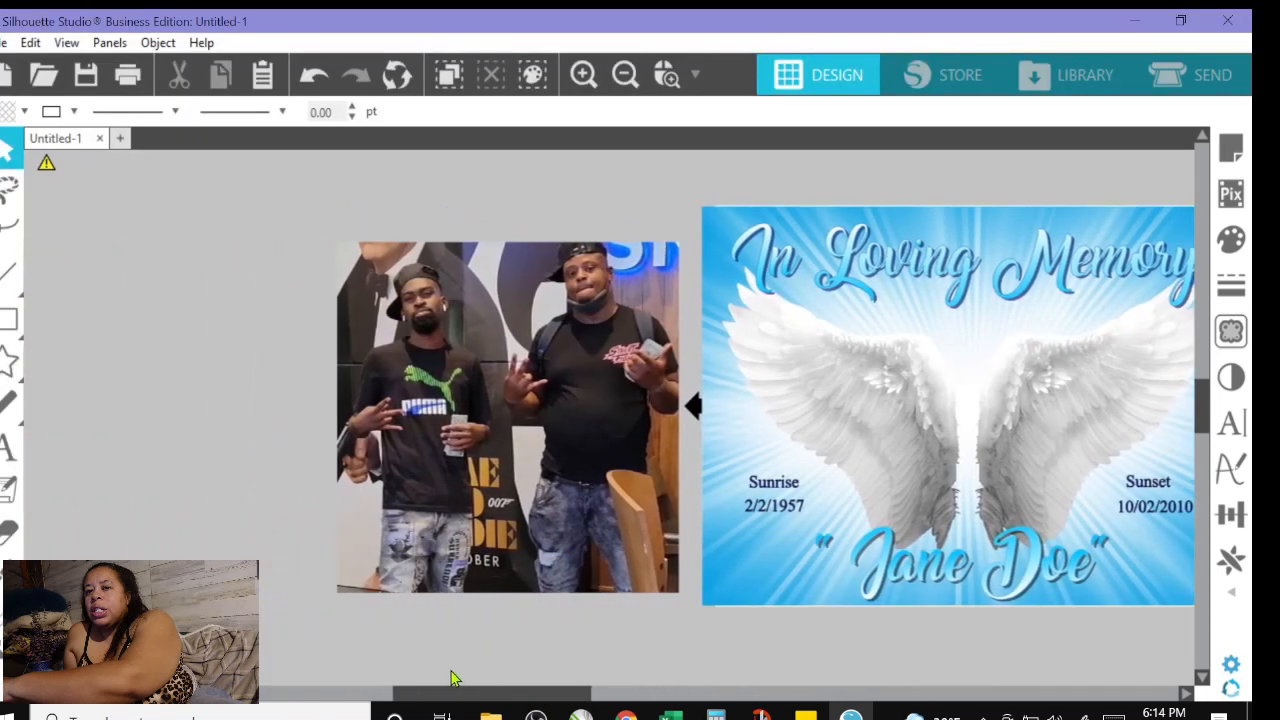
left_click(449, 375)
left_click_drag(449, 375, 375, 349)
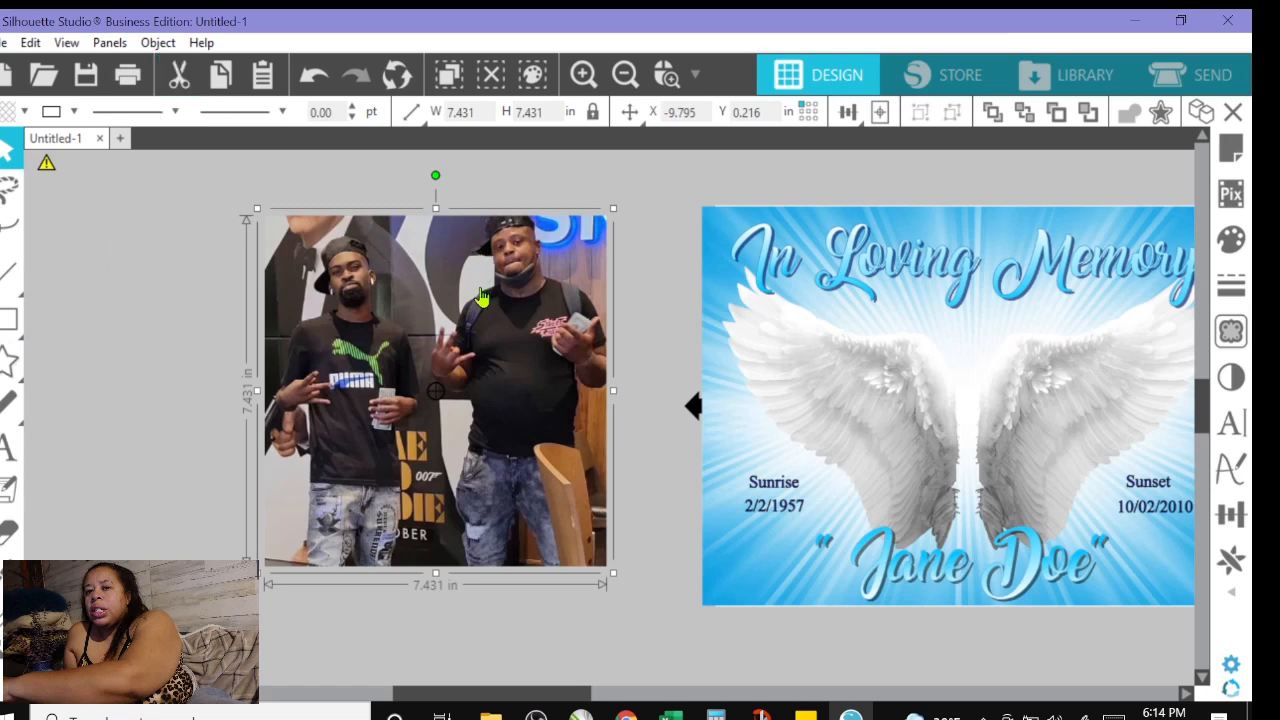
Draw an ellipse about 3.8 × 6.54 in over the right-hand man in the photo and remove its fill colour
mouse_move(12, 325)
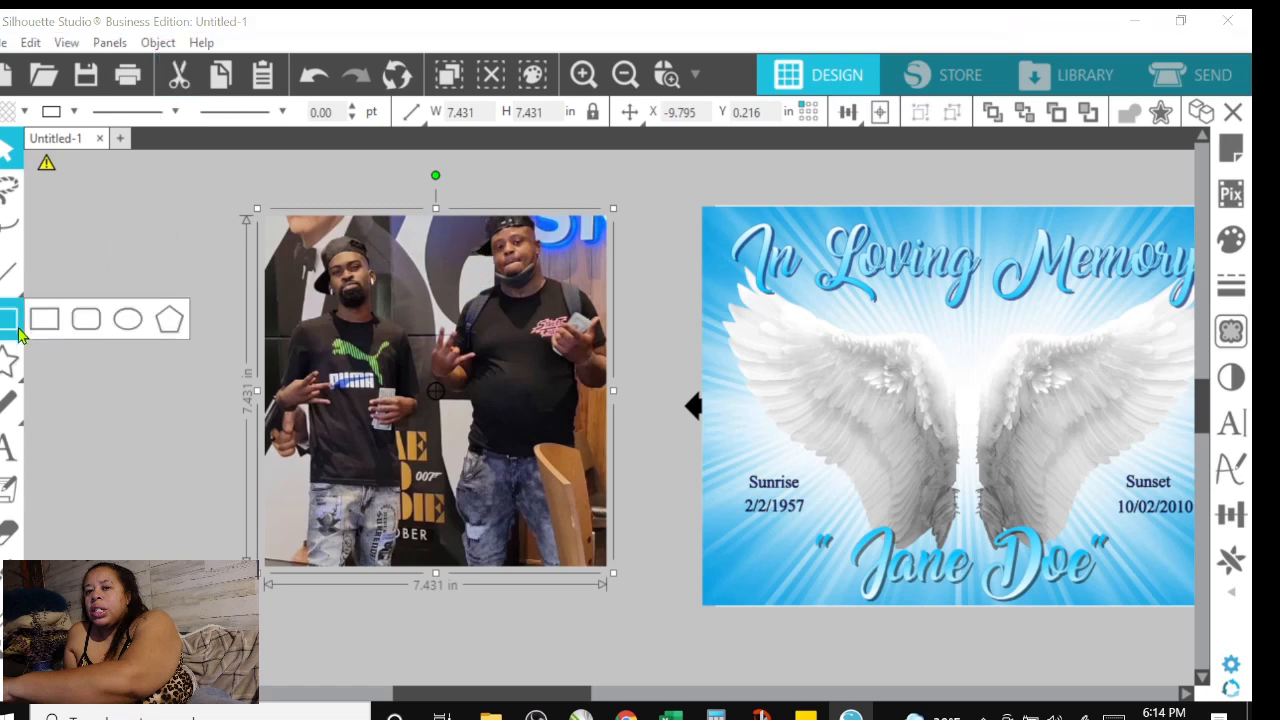
left_click(128, 318)
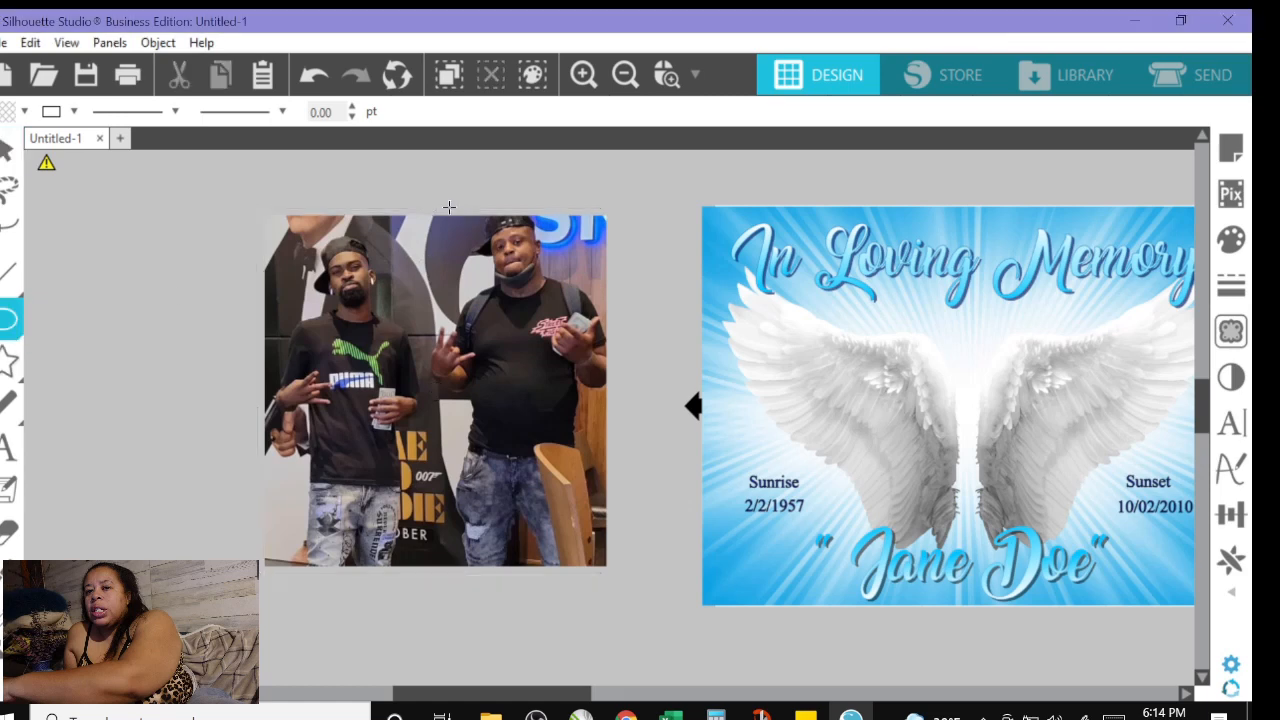
mouse_move(437, 219)
left_mouse_down()
mouse_move(514, 309)
mouse_move(577, 514)
mouse_move(637, 587)
mouse_move(611, 526)
mouse_move(618, 536)
left_mouse_up()
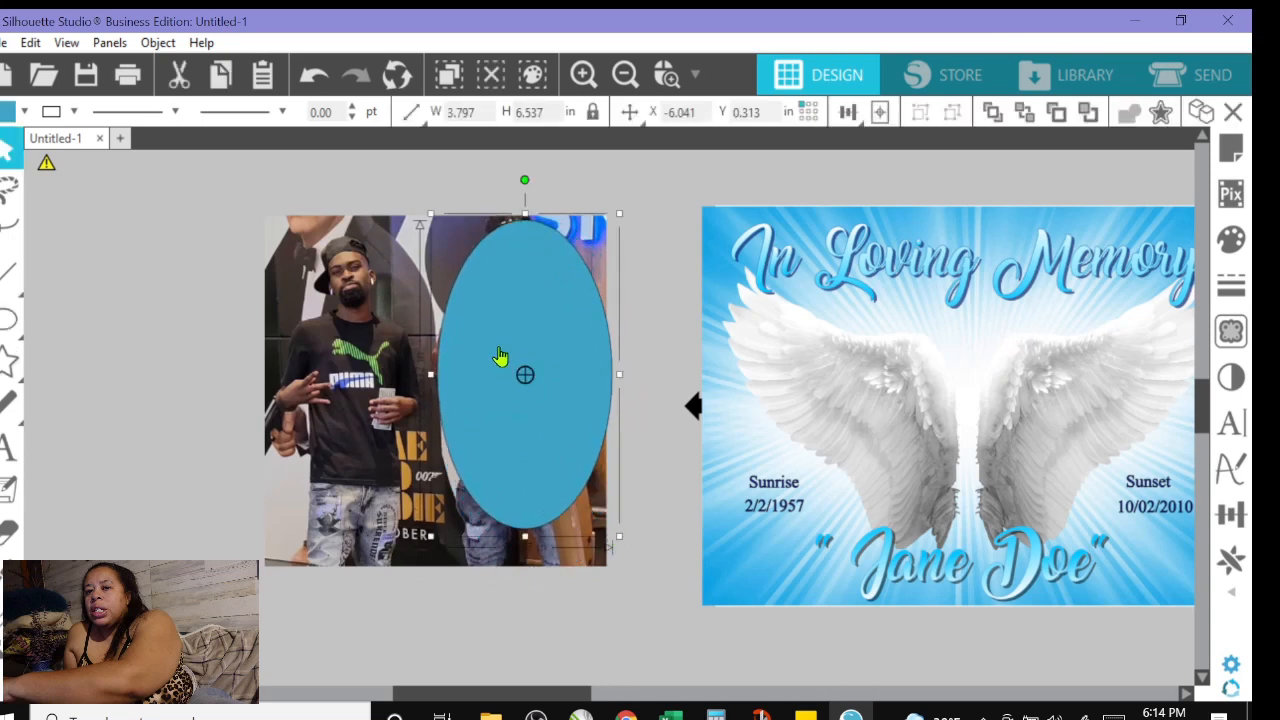
left_click_drag(500, 357, 493, 354)
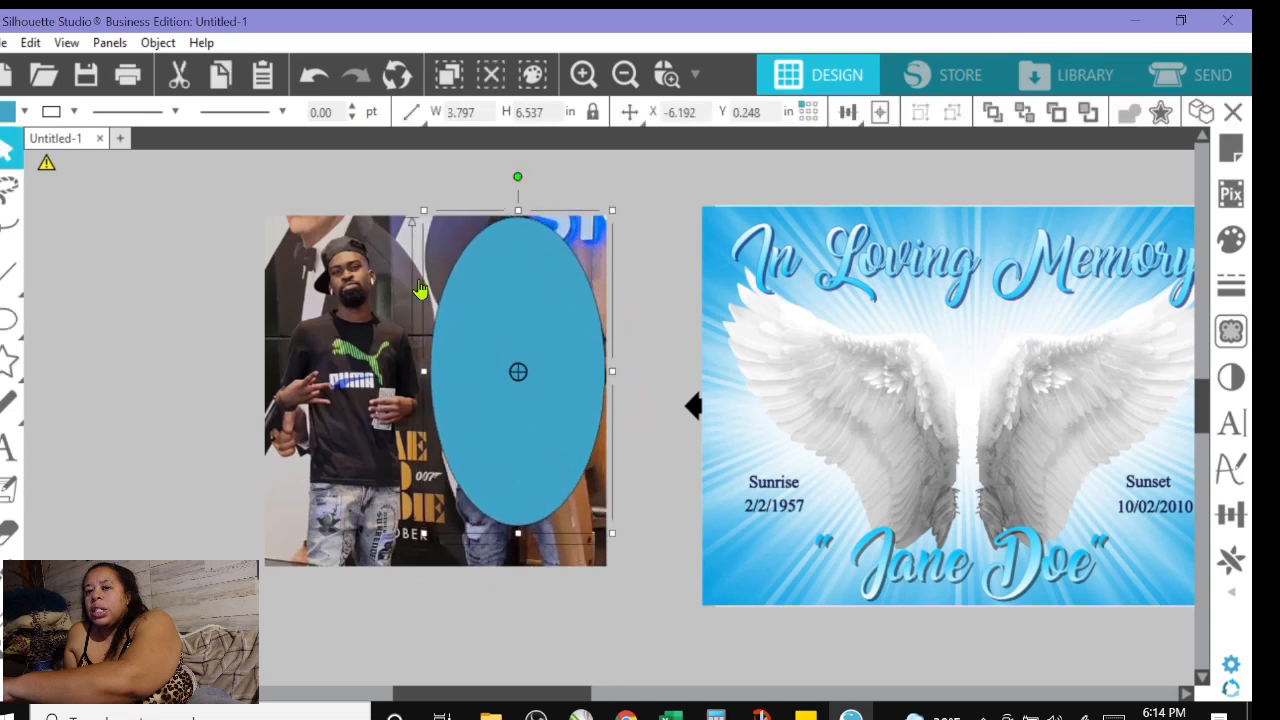
left_click(24, 113)
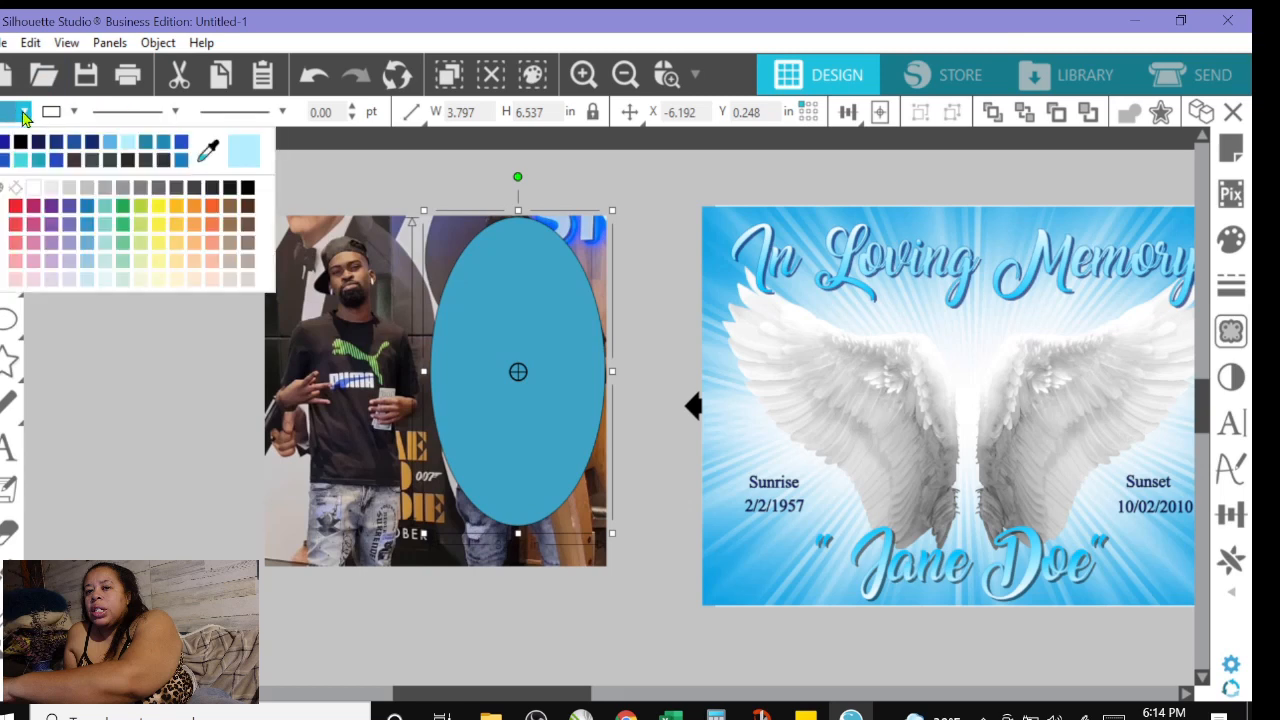
left_click(15, 189)
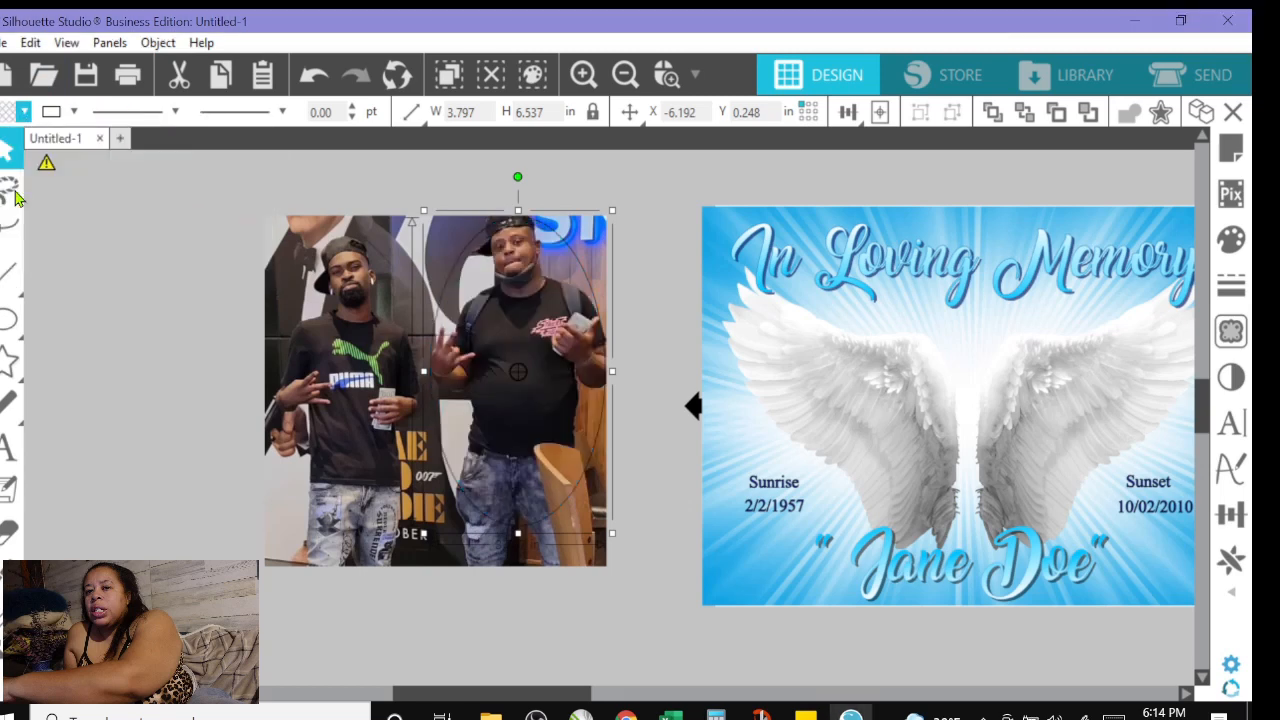
Nudge the photo to line up with the ellipse and crop it to the oval shape using both objects
left_click(499, 326)
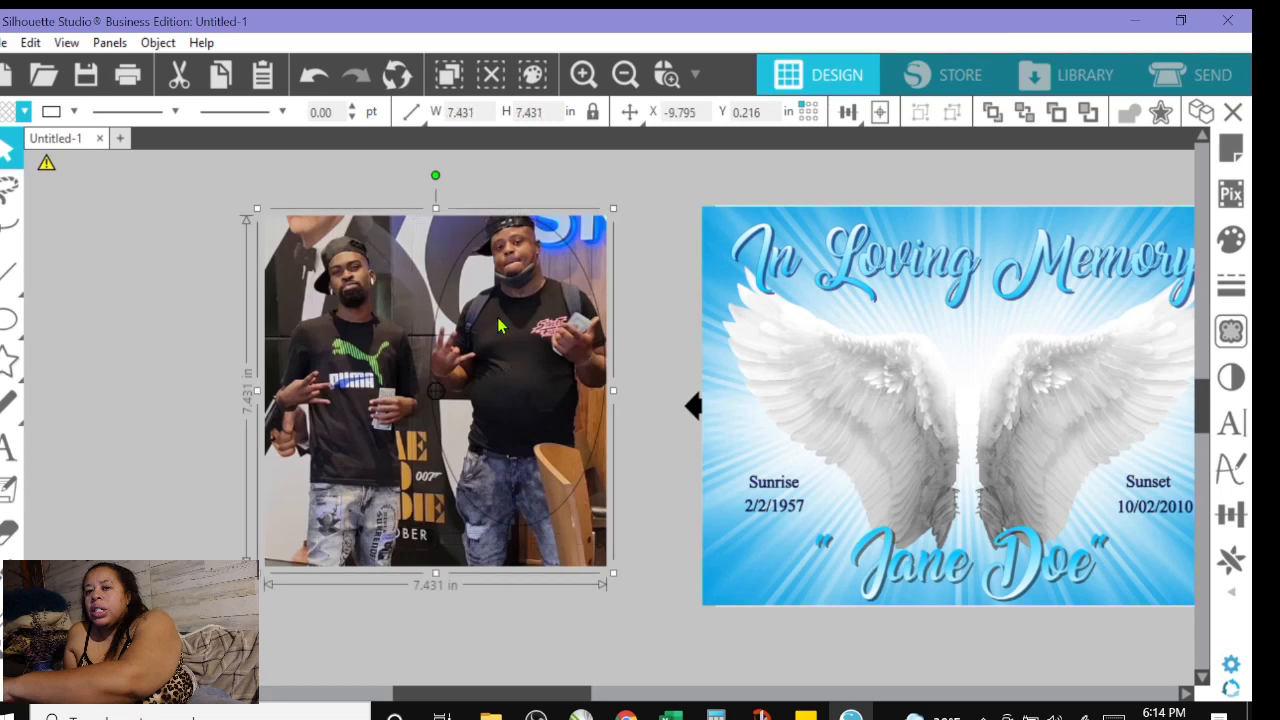
left_click_drag(499, 329, 498, 336)
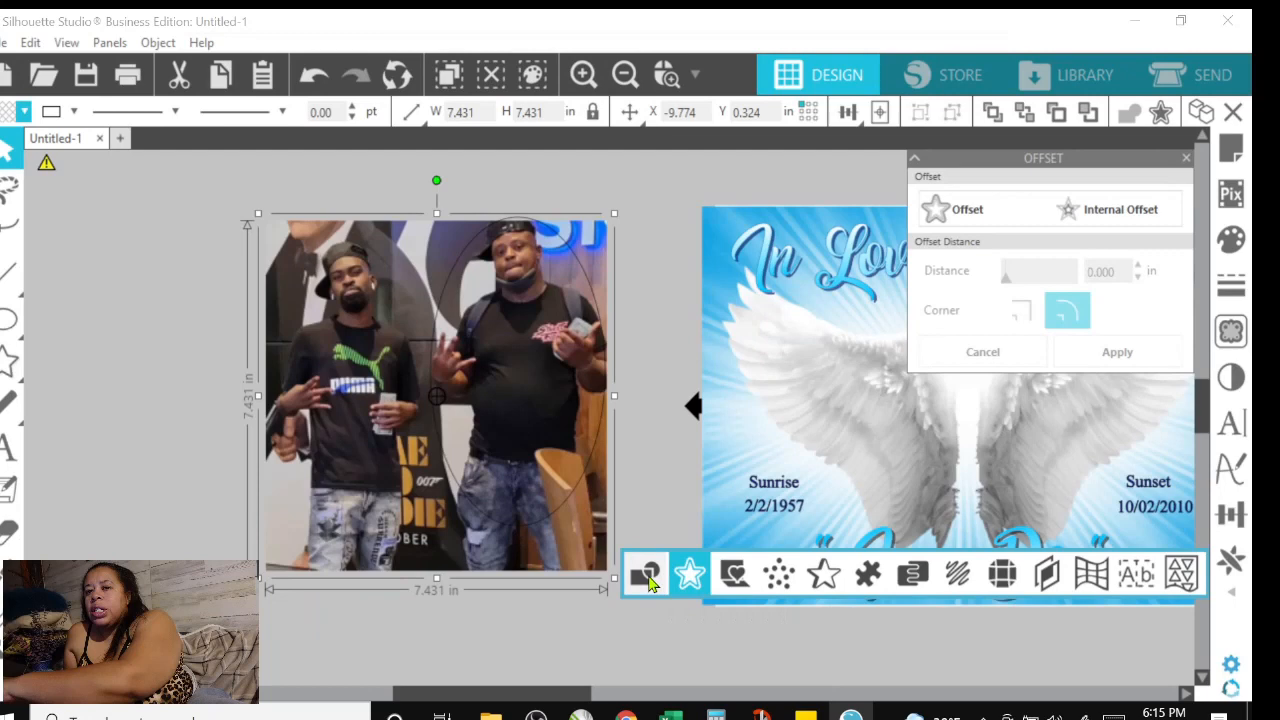
left_click(646, 575)
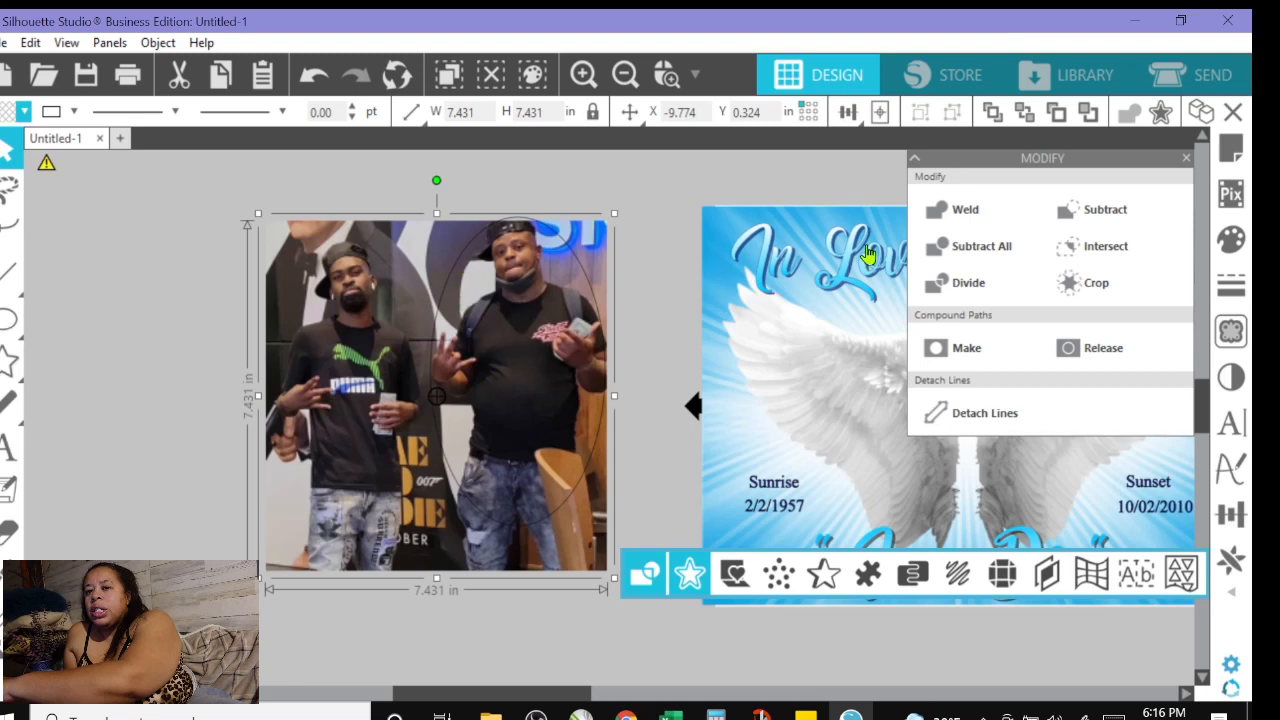
left_click(979, 248)
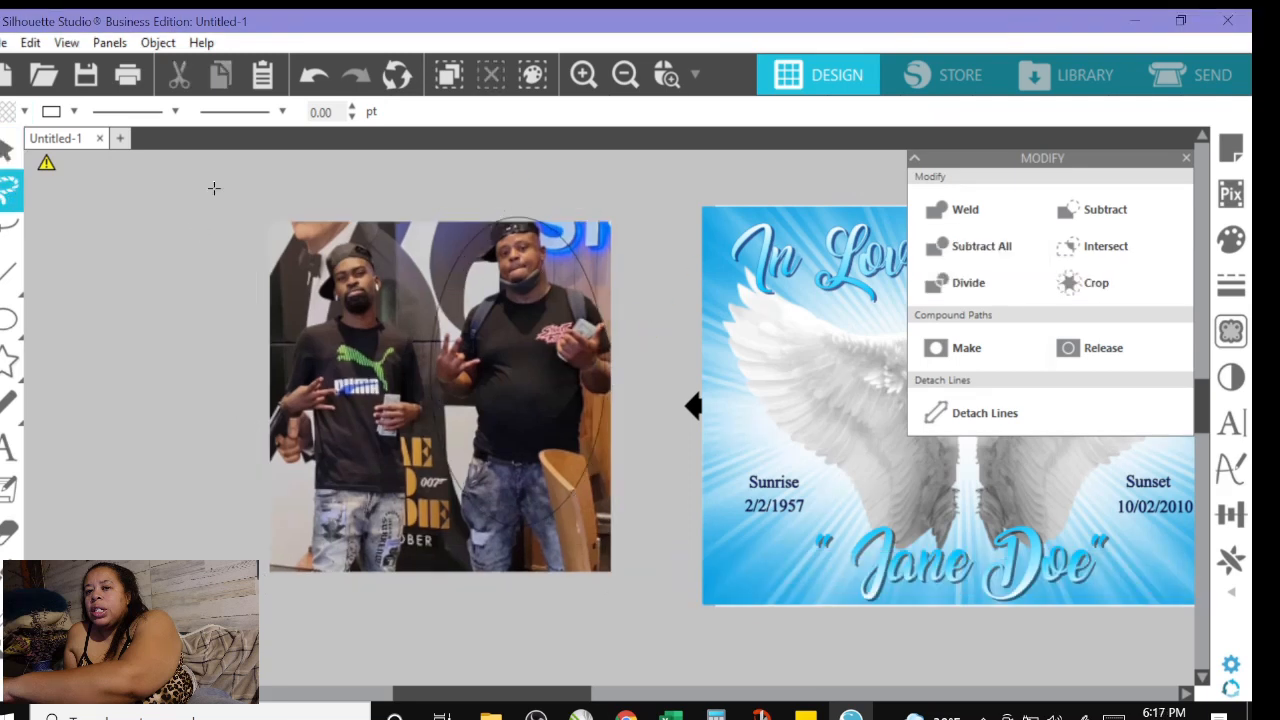
mouse_move(214, 188)
left_mouse_down()
mouse_move(383, 270)
mouse_move(490, 376)
left_mouse_up()
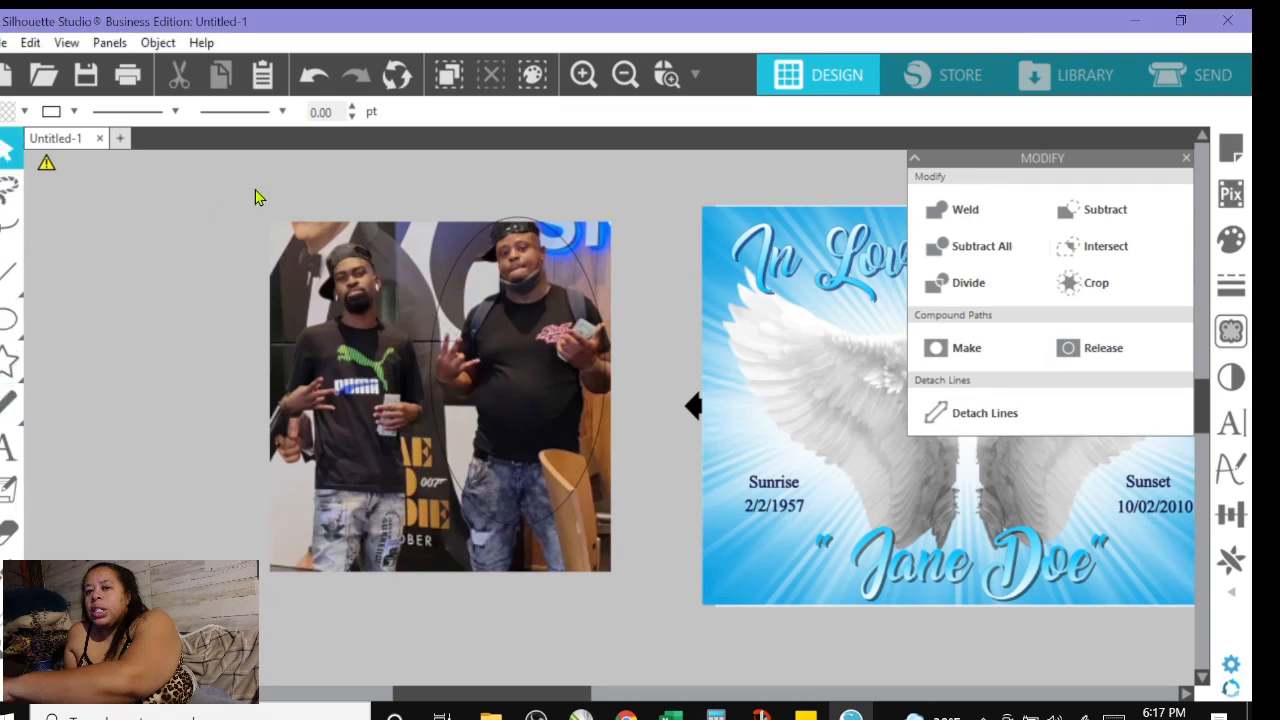
left_click_drag(263, 196, 596, 489)
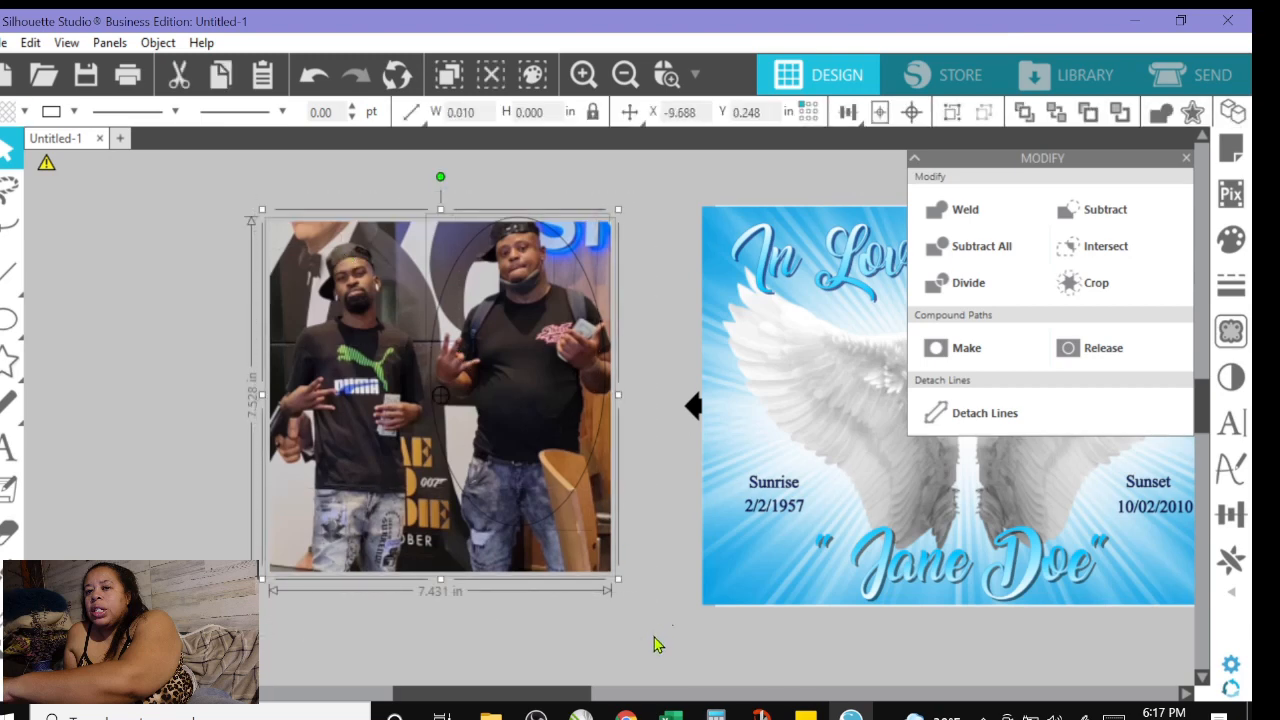
left_click(1088, 287)
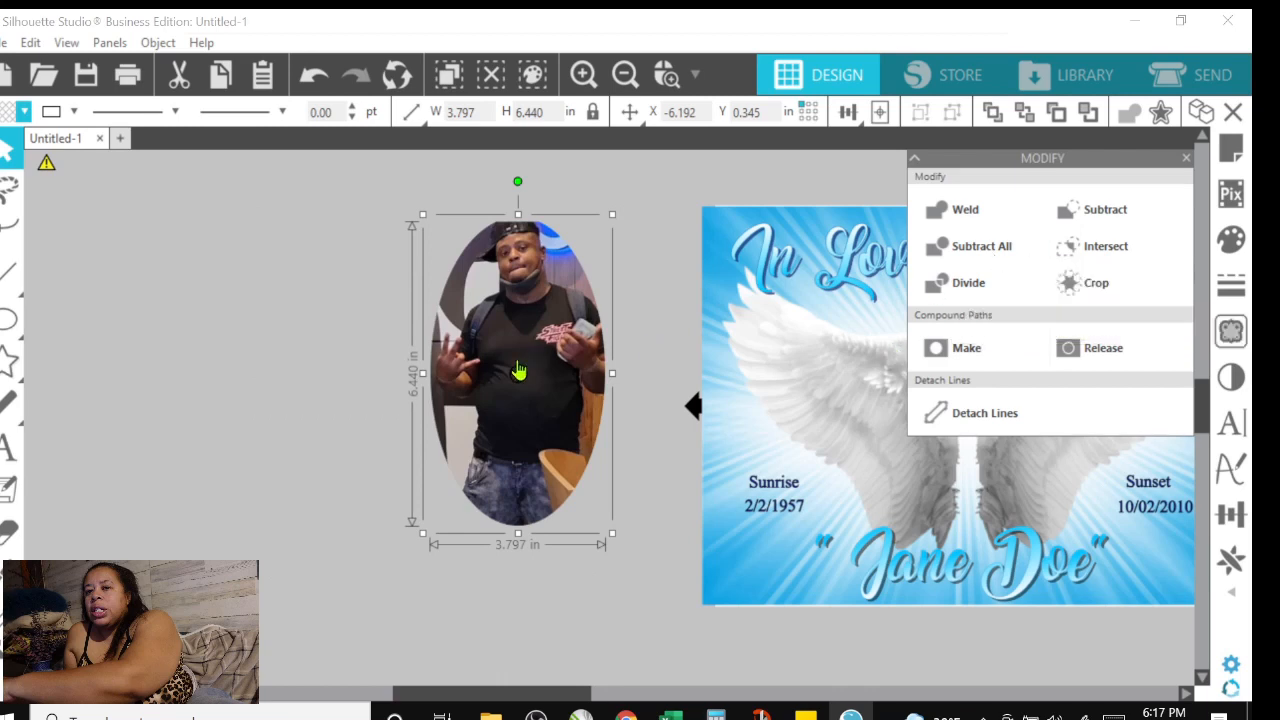
Place the oval photo on the page between the wings, scaled to about 2.59 × 4.39 in
left_click(518, 370)
left_click_drag(518, 370, 944, 418)
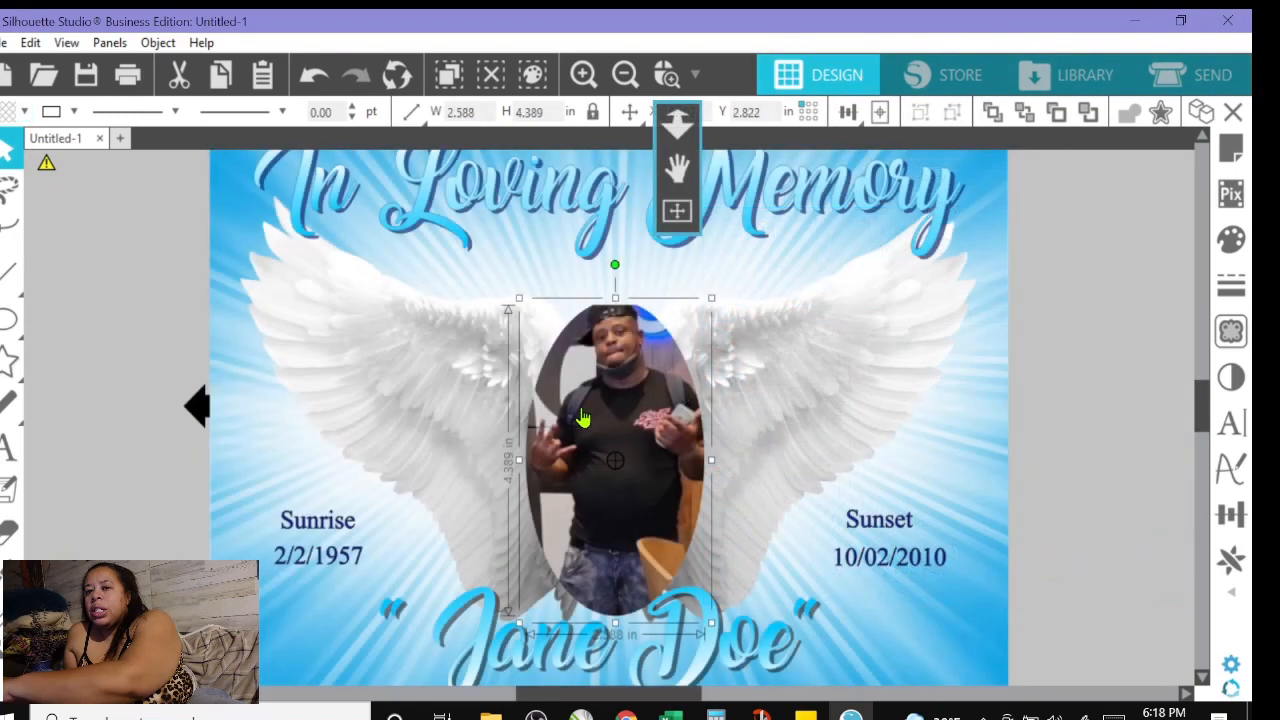
left_click(625, 74)
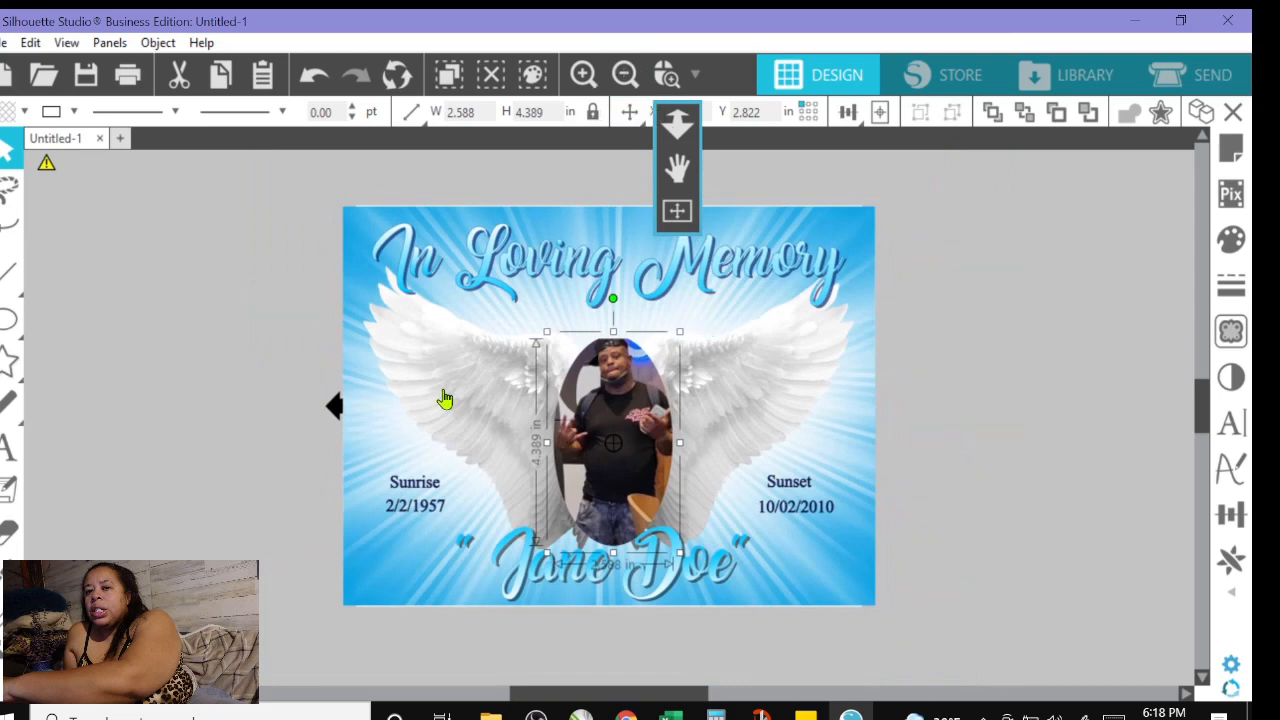
left_click(583, 75)
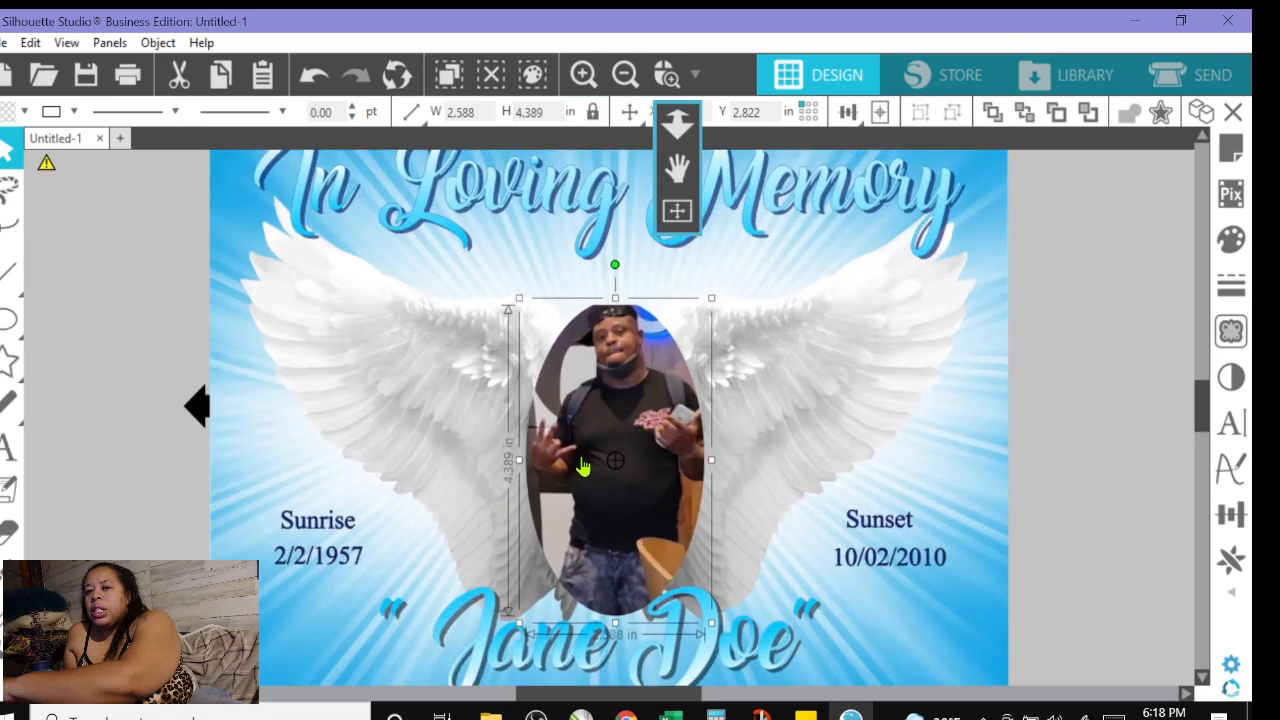
Undo the placement, resizing and oval crop of the photo
left_click(310, 80)
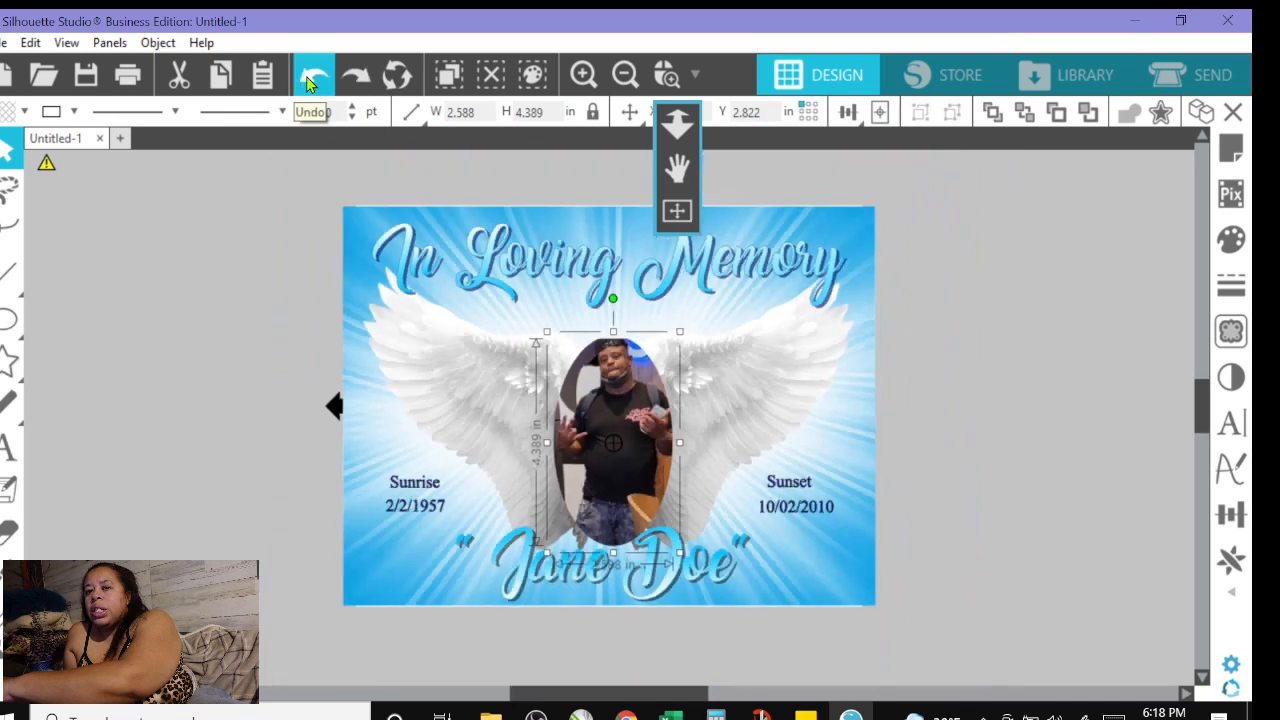
left_click(310, 80)
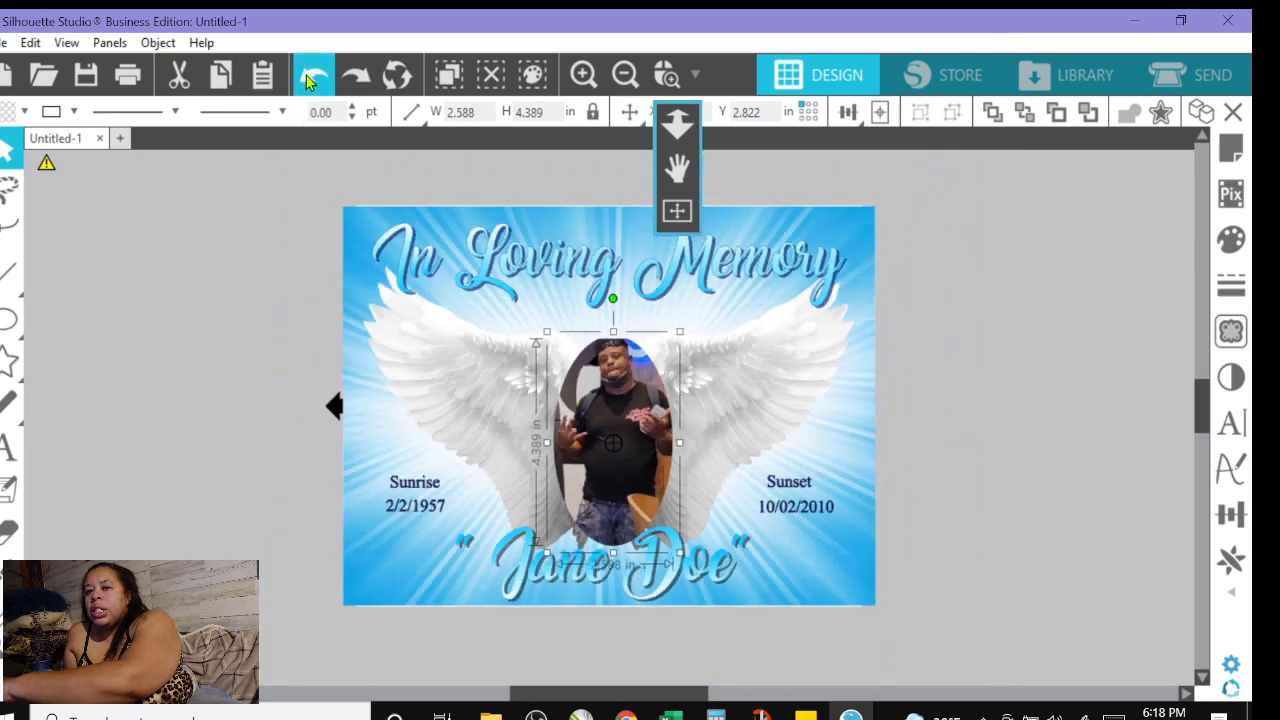
left_click(310, 80)
left_click(310, 80)
left_click(310, 80)
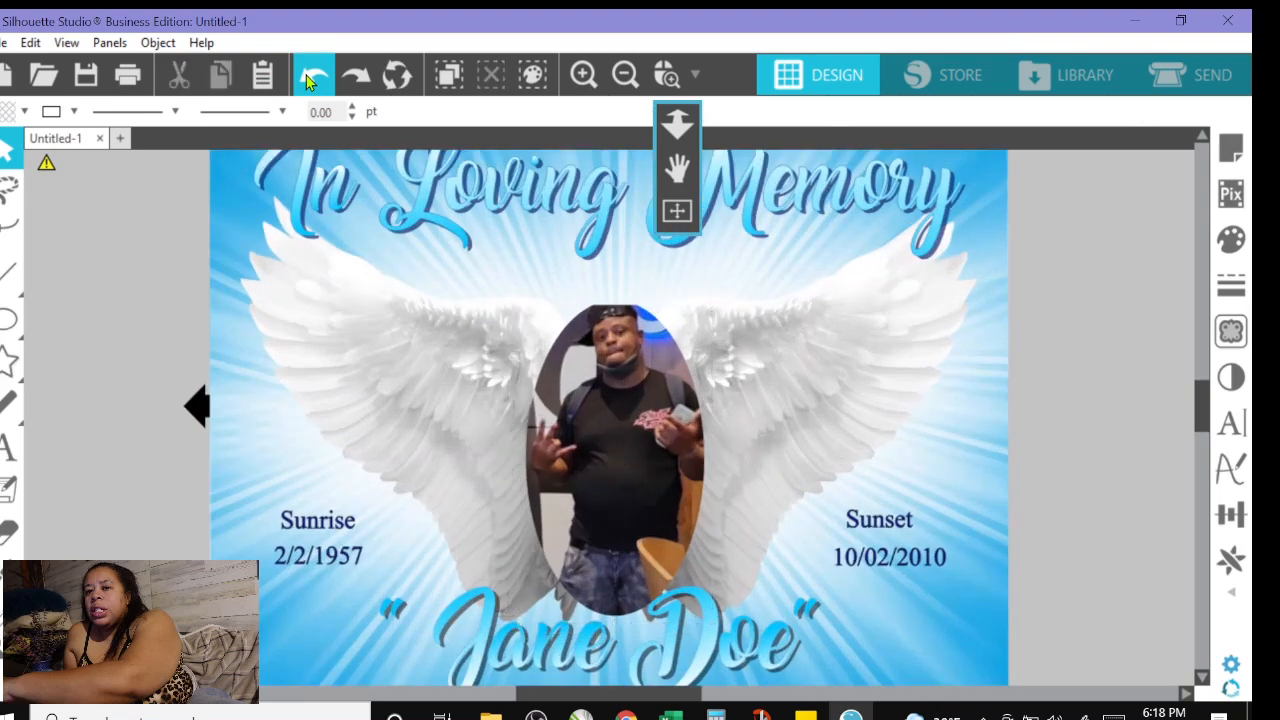
left_click(310, 80)
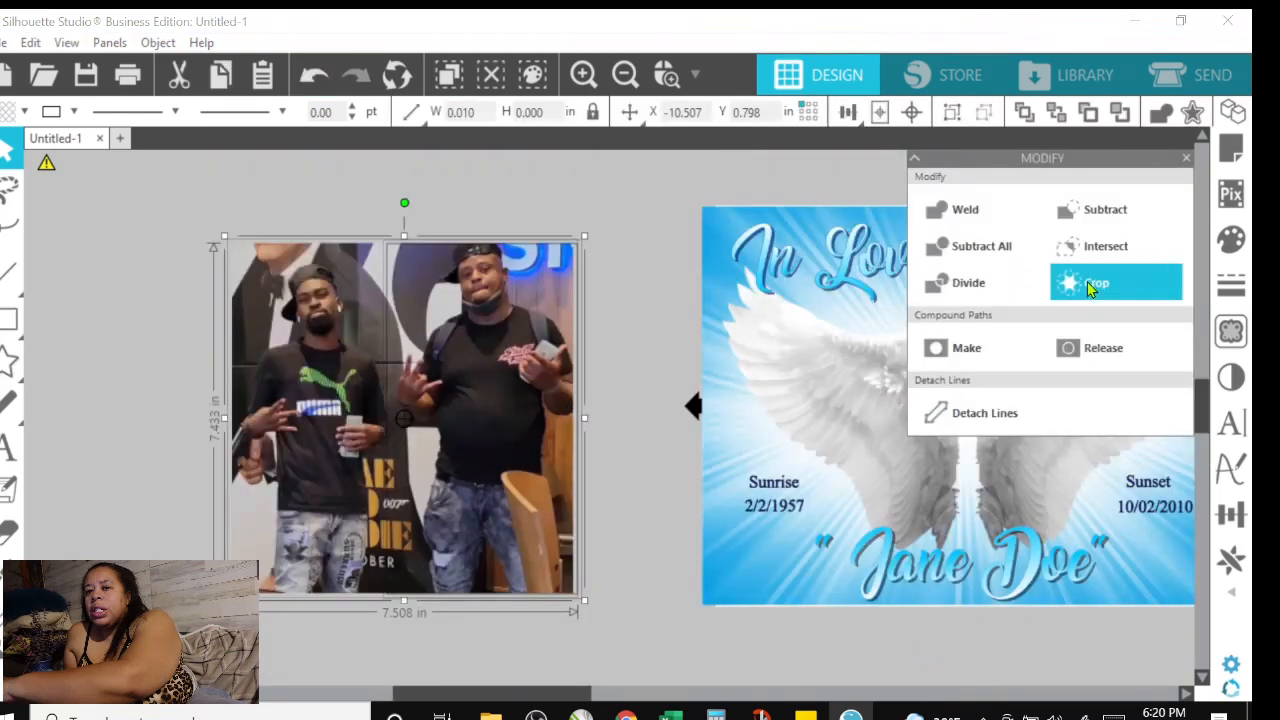
Crop the photo to the rectangle around the right-hand man, about 4.07 × 7.42 in
left_click(1090, 282)
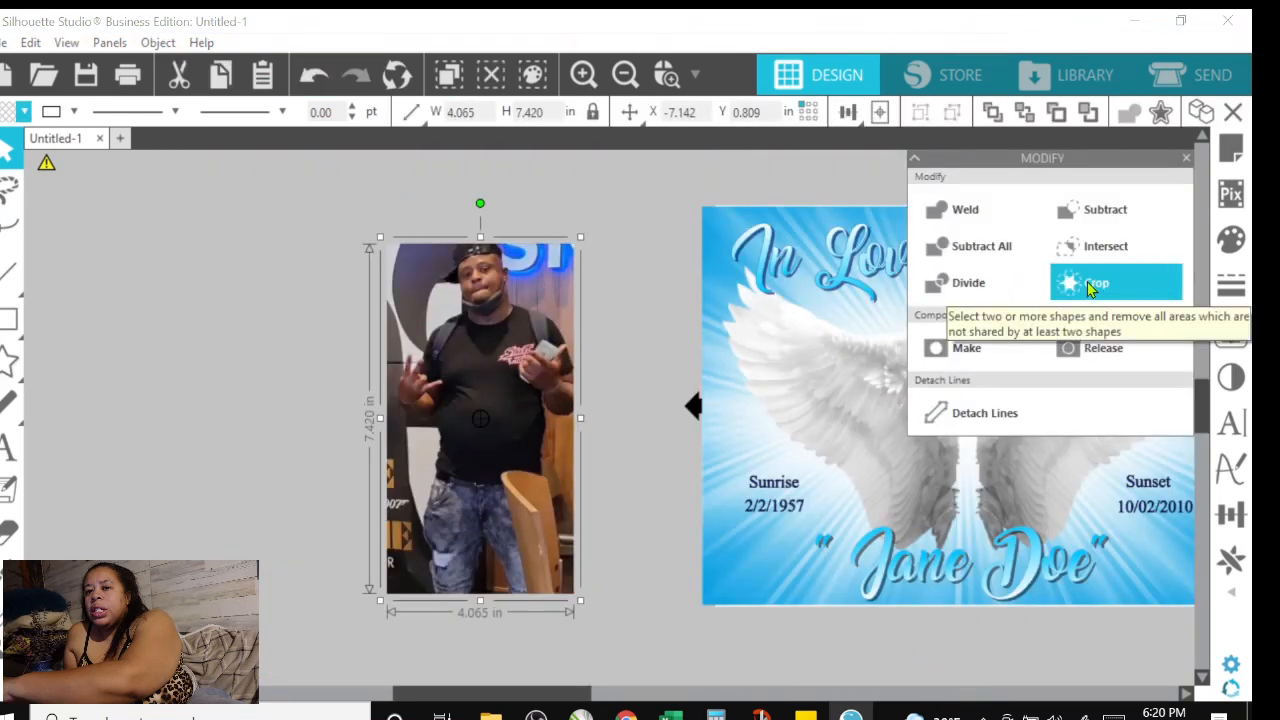
left_click(312, 356)
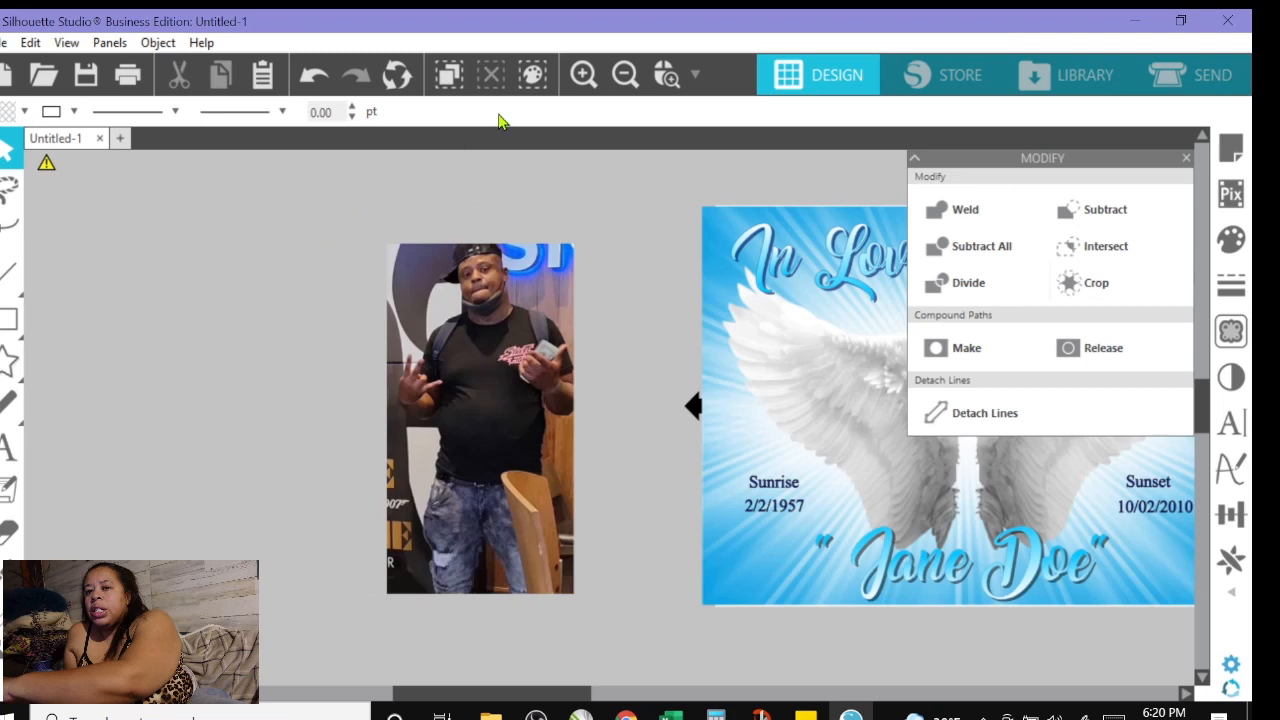
Try erasing the background along the man's left side with the round 0.866 in outline eraser, and undo the erasing
left_click(583, 74)
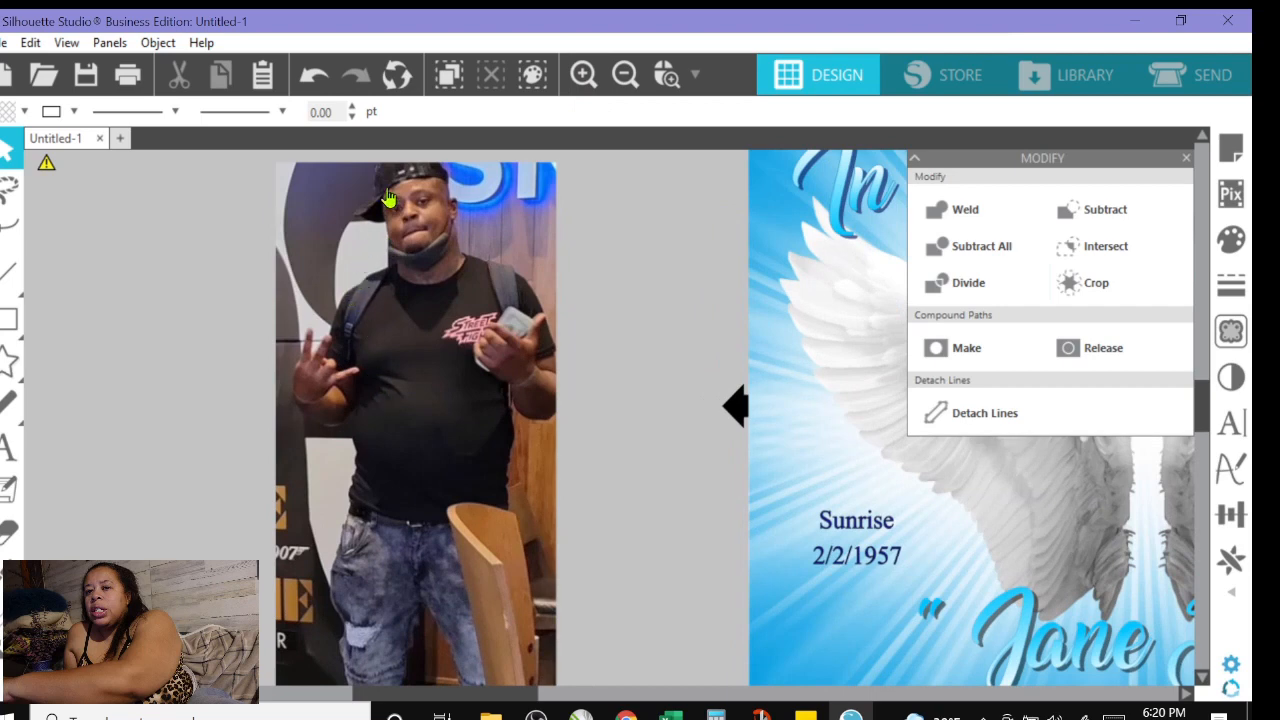
left_click(8, 530)
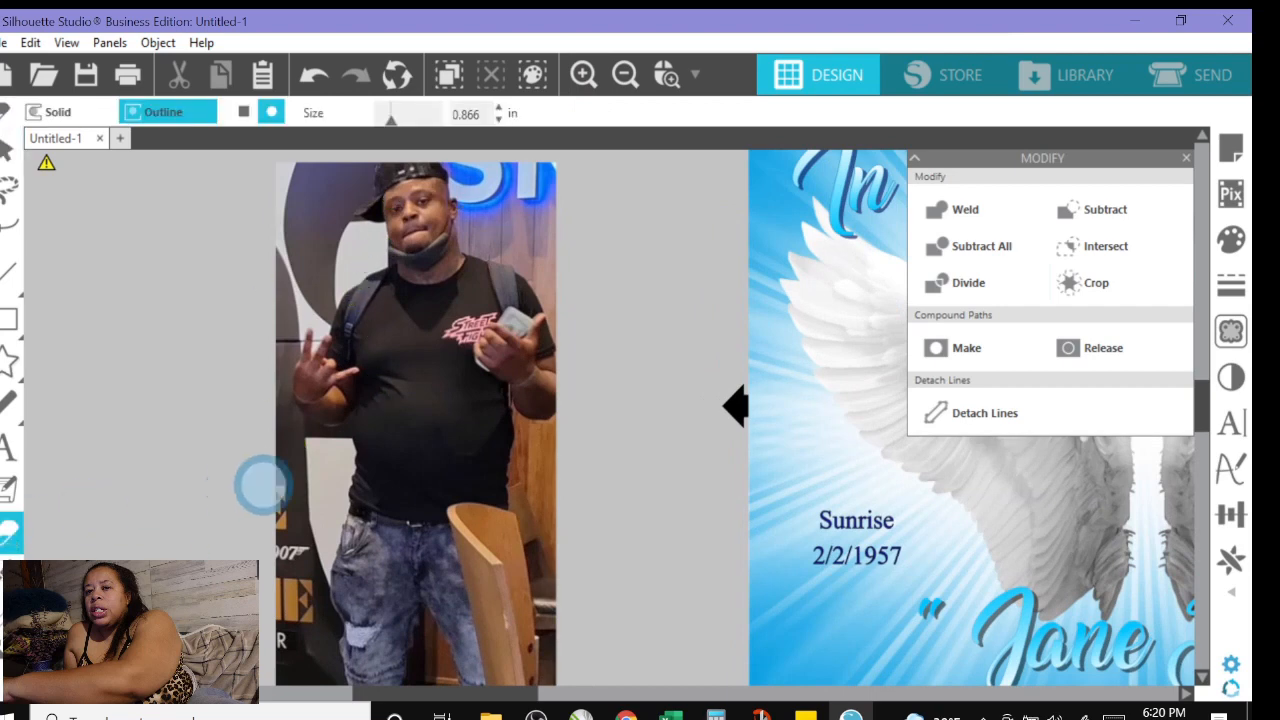
mouse_move(292, 478)
left_mouse_down()
mouse_move(287, 633)
mouse_move(298, 680)
mouse_move(315, 686)
mouse_move(304, 542)
mouse_move(327, 452)
mouse_move(277, 409)
mouse_move(271, 334)
left_mouse_up()
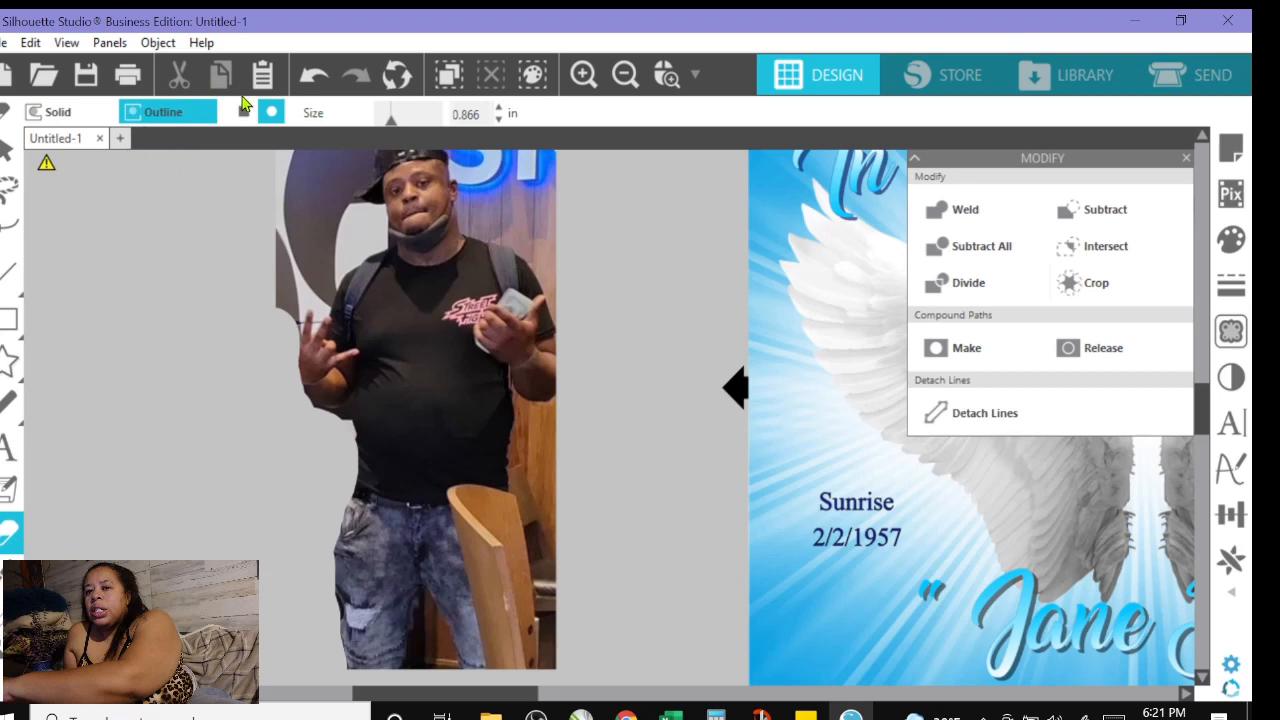
left_click(313, 78)
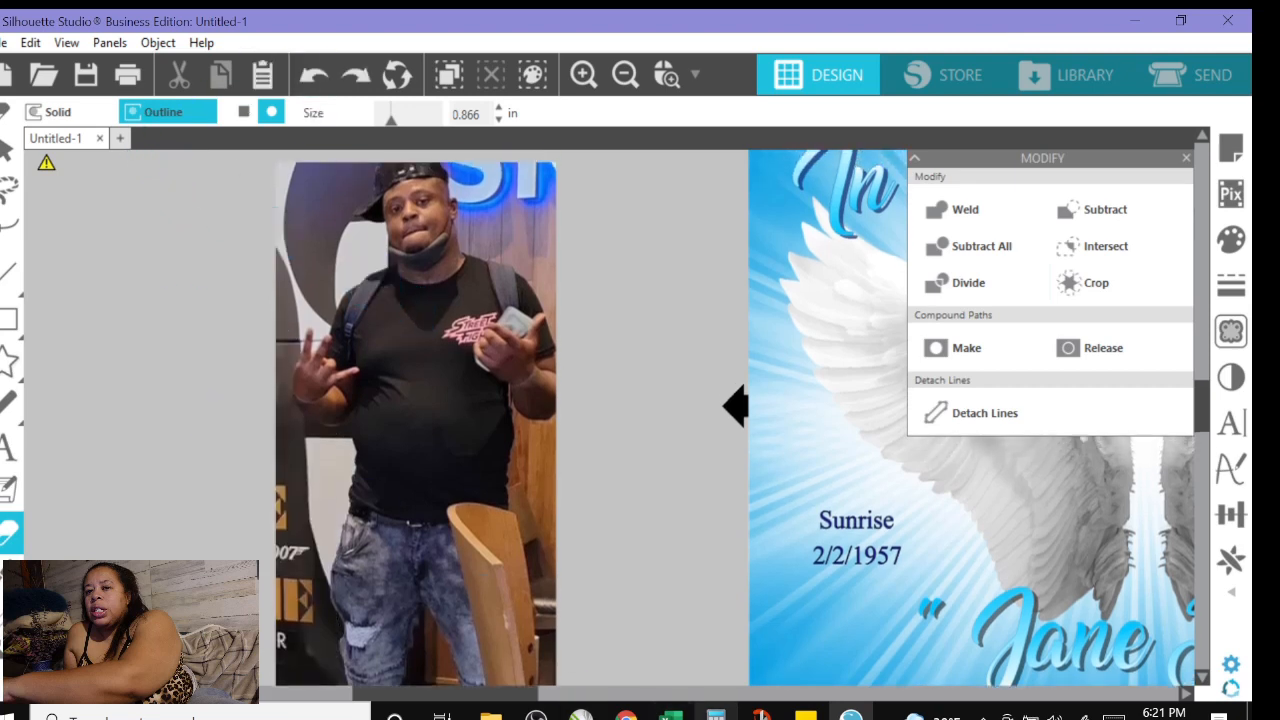
Switch to remove.bg in the browser and download the preview image of both men without background to the Desktop
left_click(626, 716)
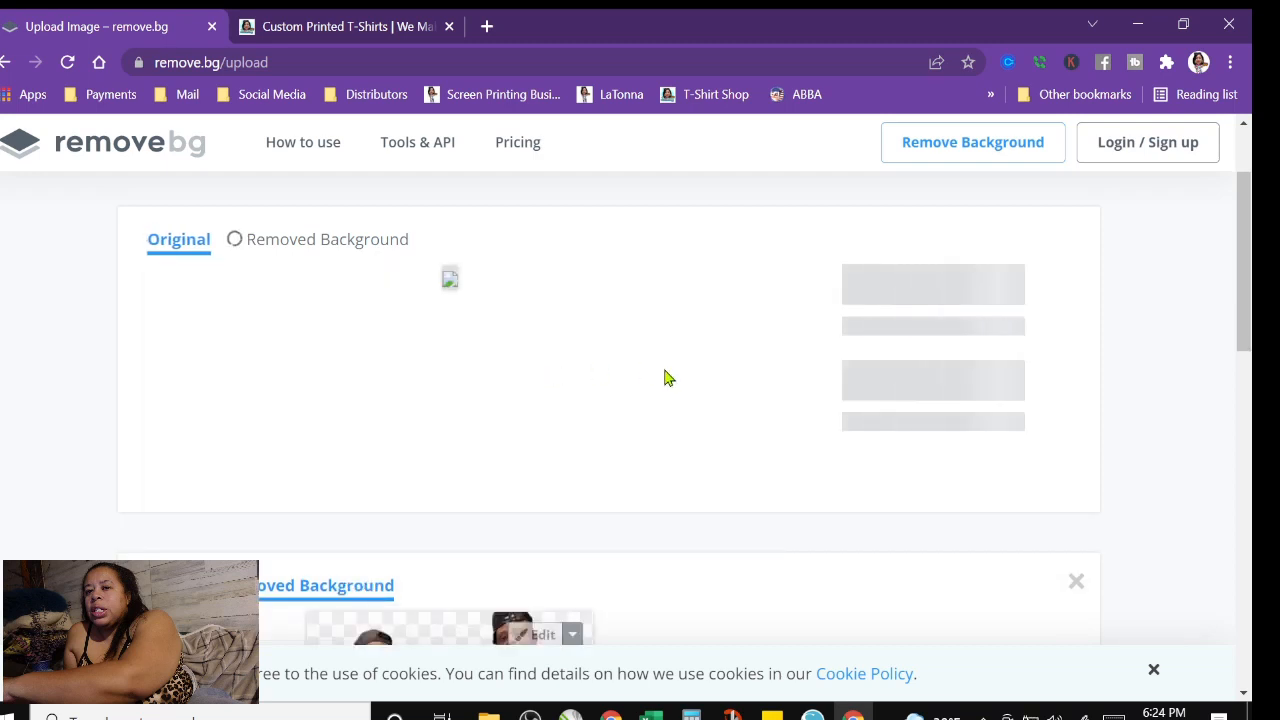
scroll(652, 463, "down", 3)
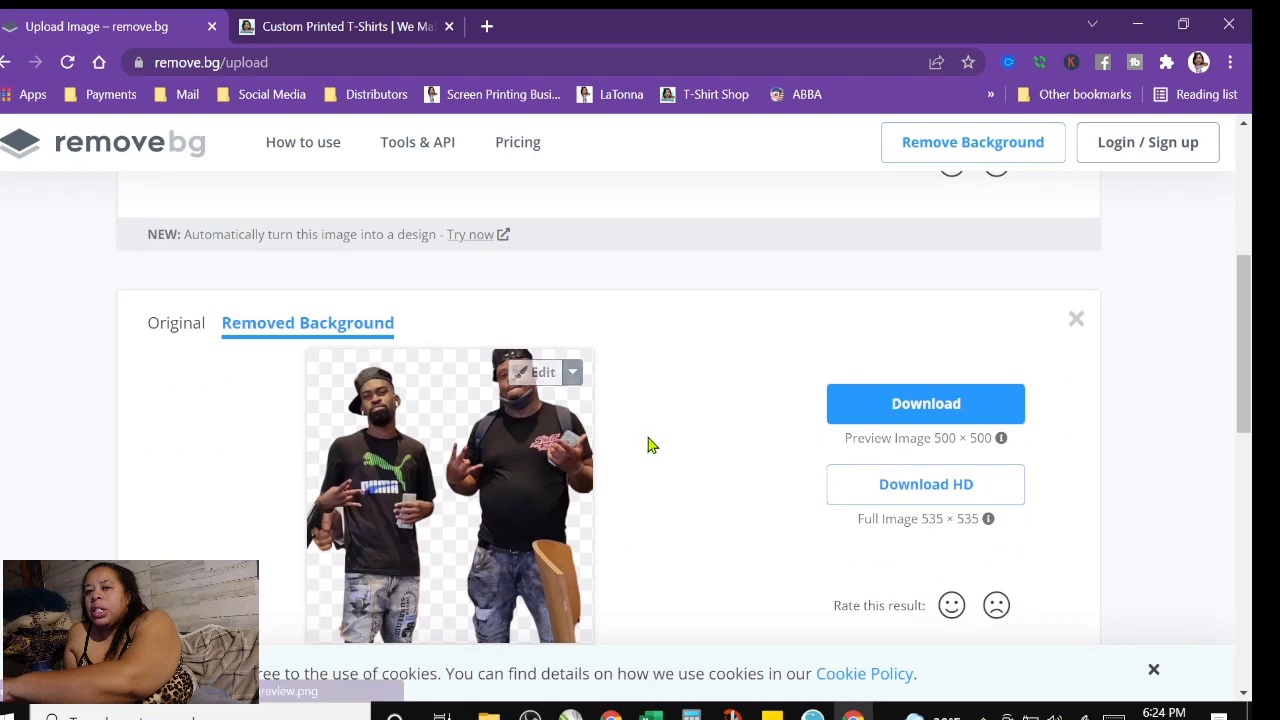
scroll(648, 444, "up", 3)
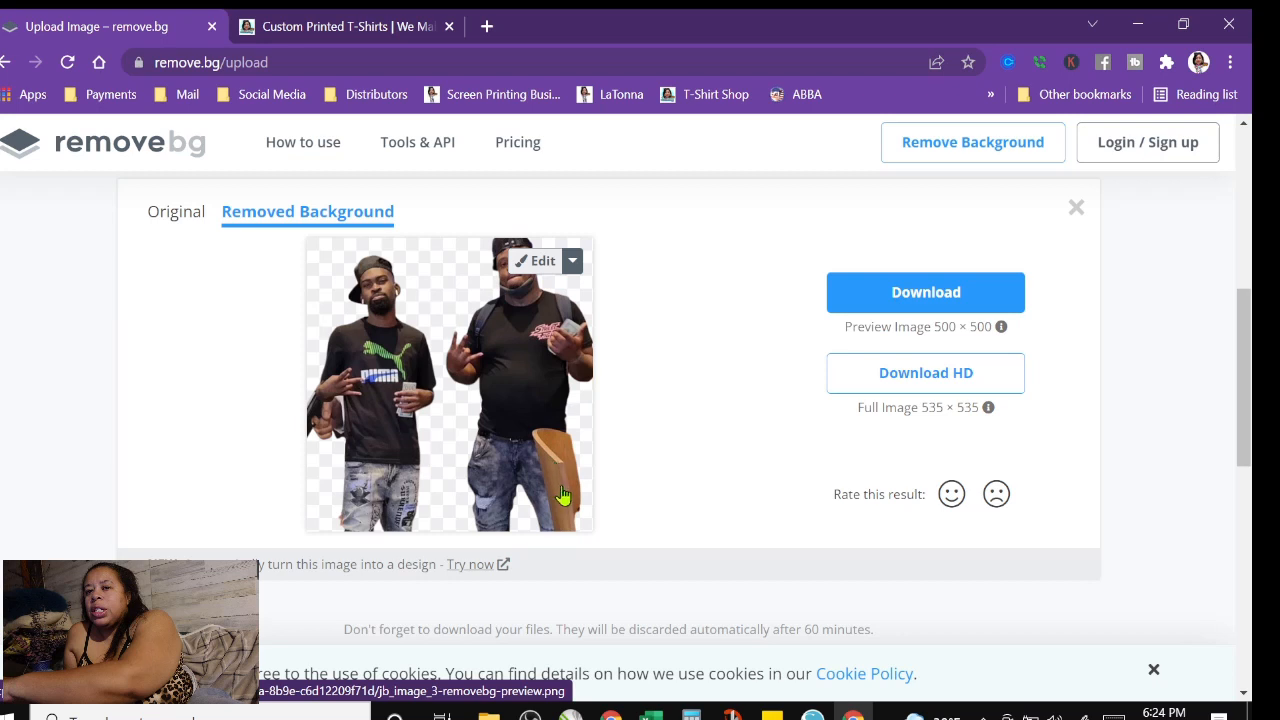
left_click(917, 292)
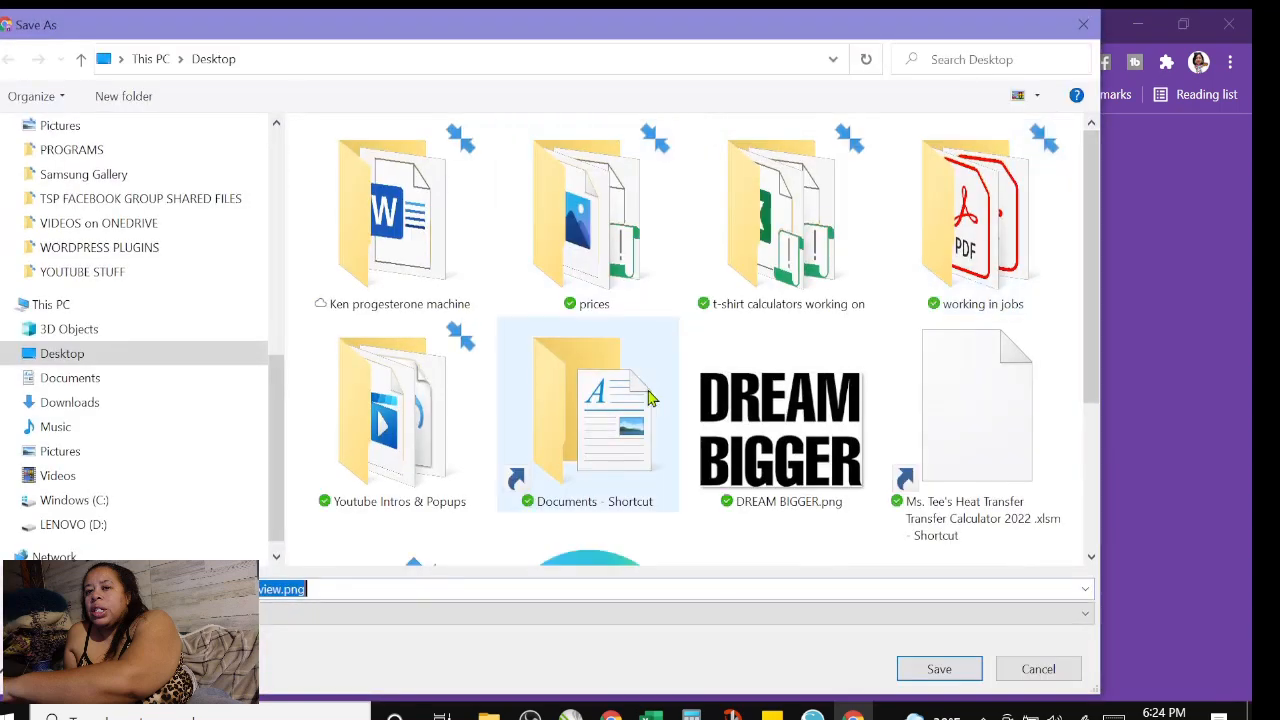
left_click(936, 669)
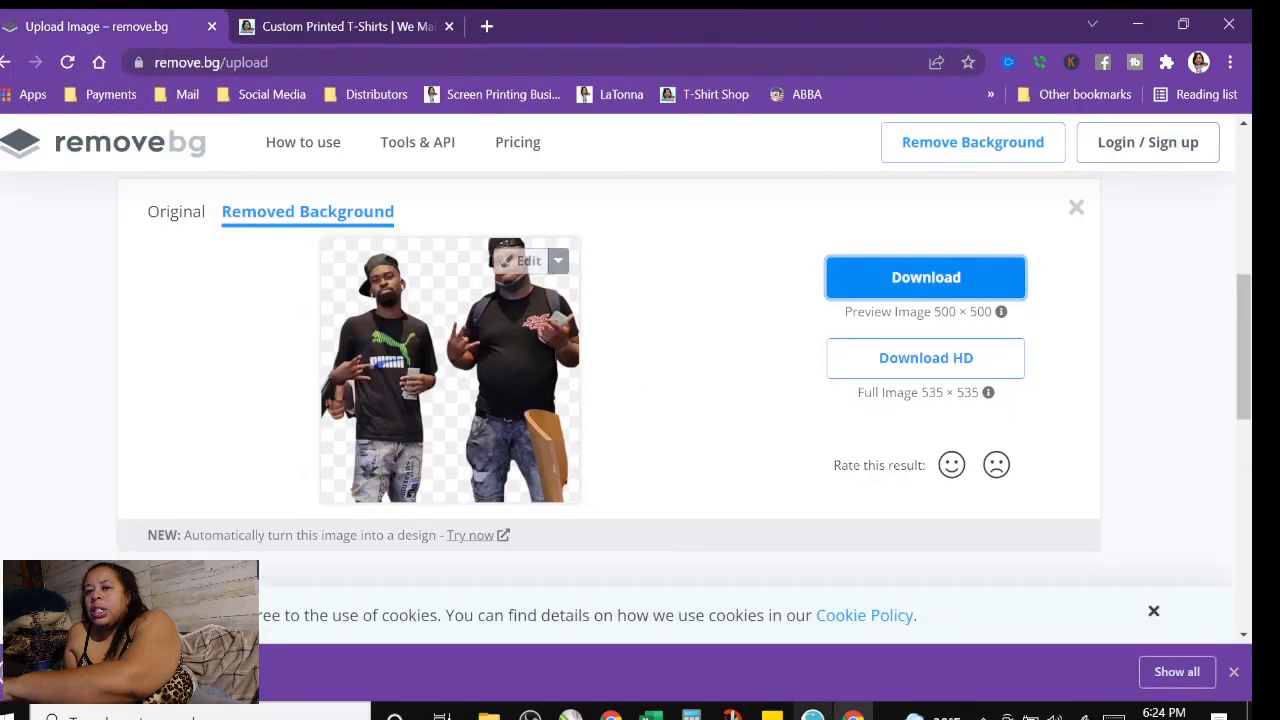
Switch back to Silhouette Studio and merge jb_image_3-removebg-preview.png from the Desktop into the design
left_click(812, 712)
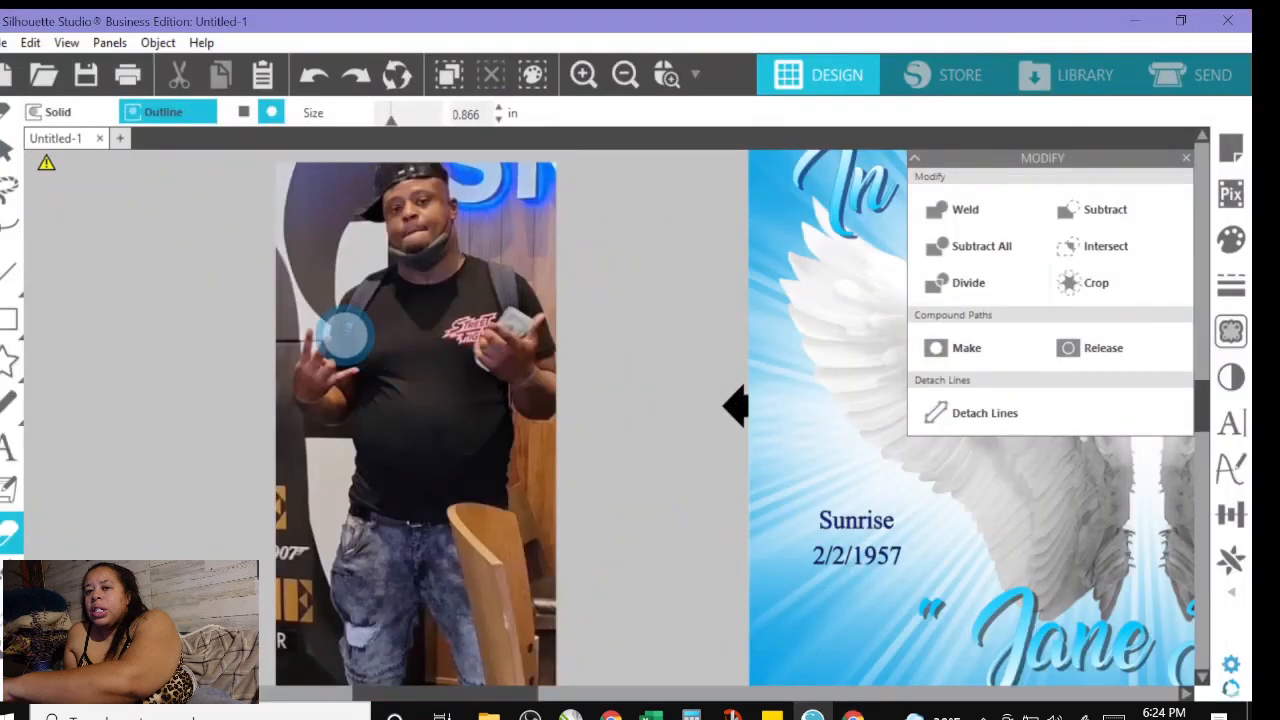
left_click(3, 43)
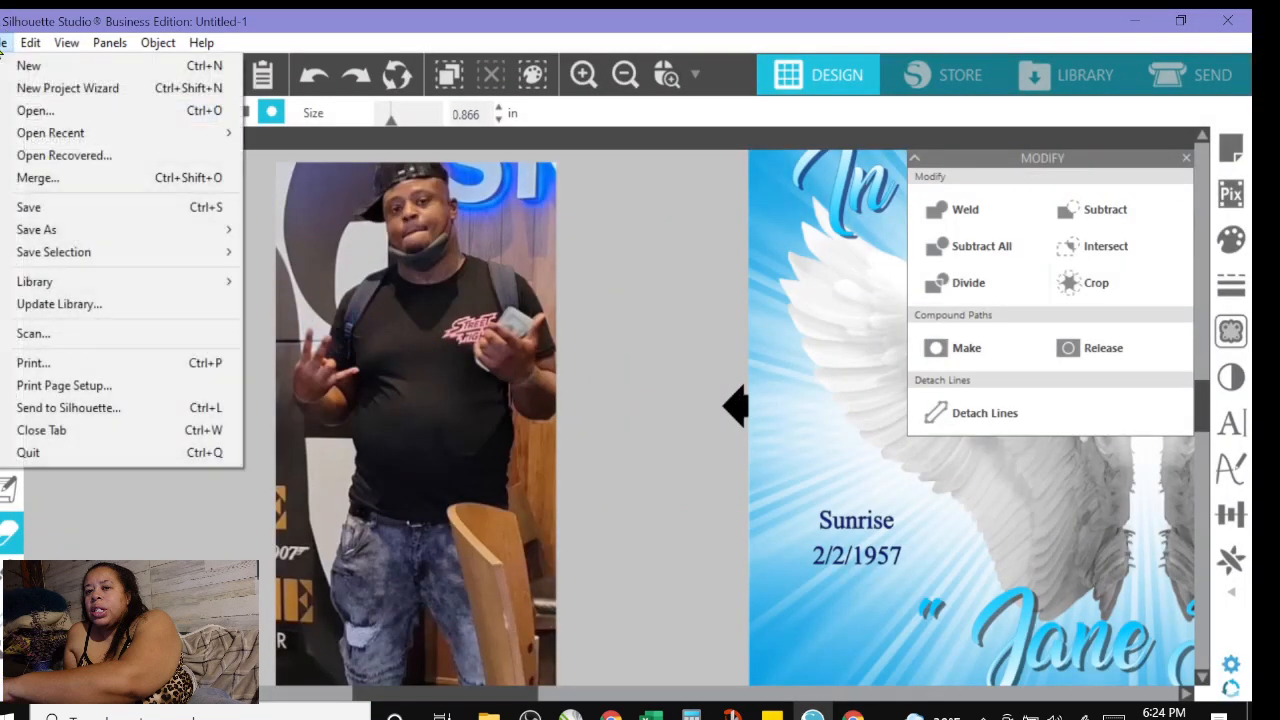
left_click(37, 177)
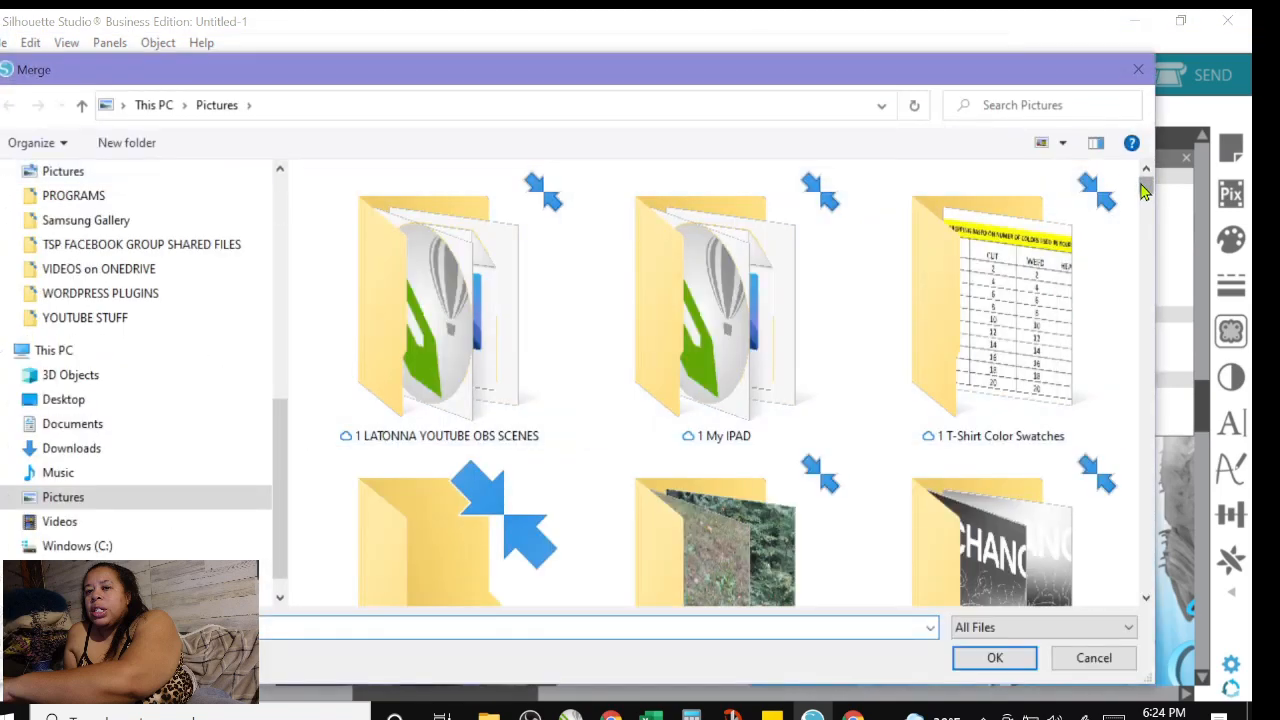
left_click_drag(1143, 190, 1136, 150)
left_click(72, 399)
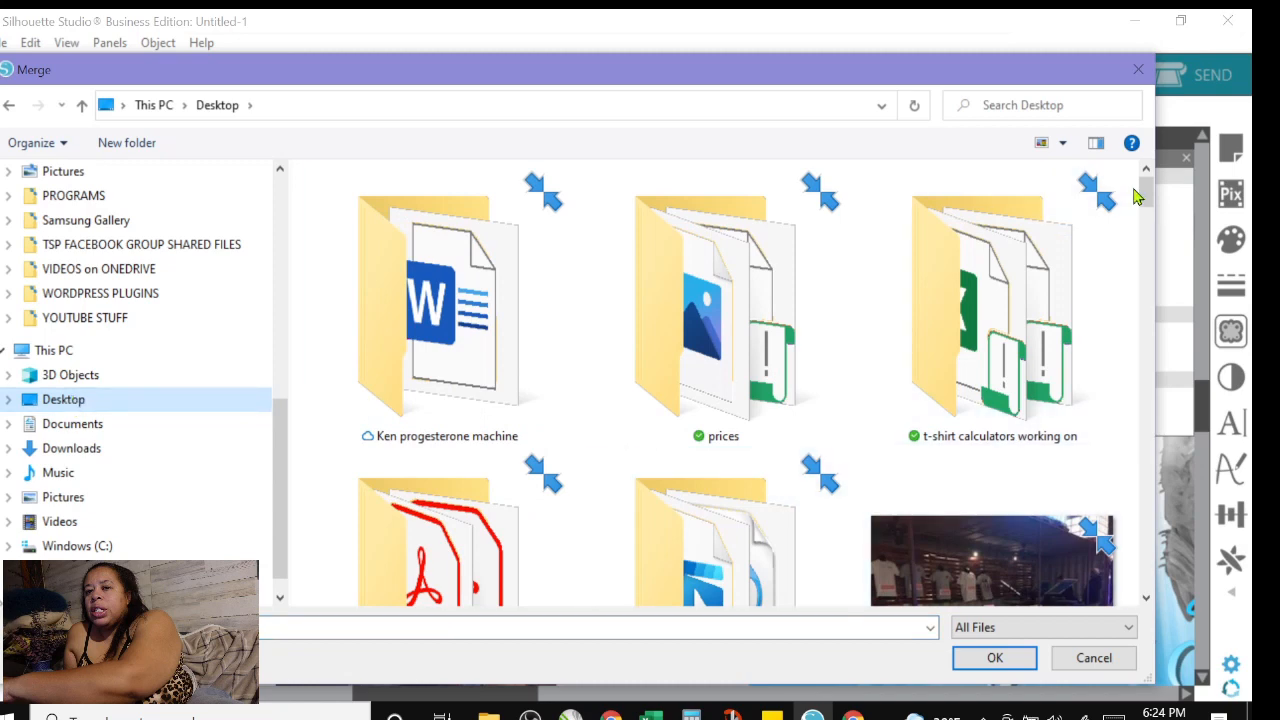
left_click(1062, 144)
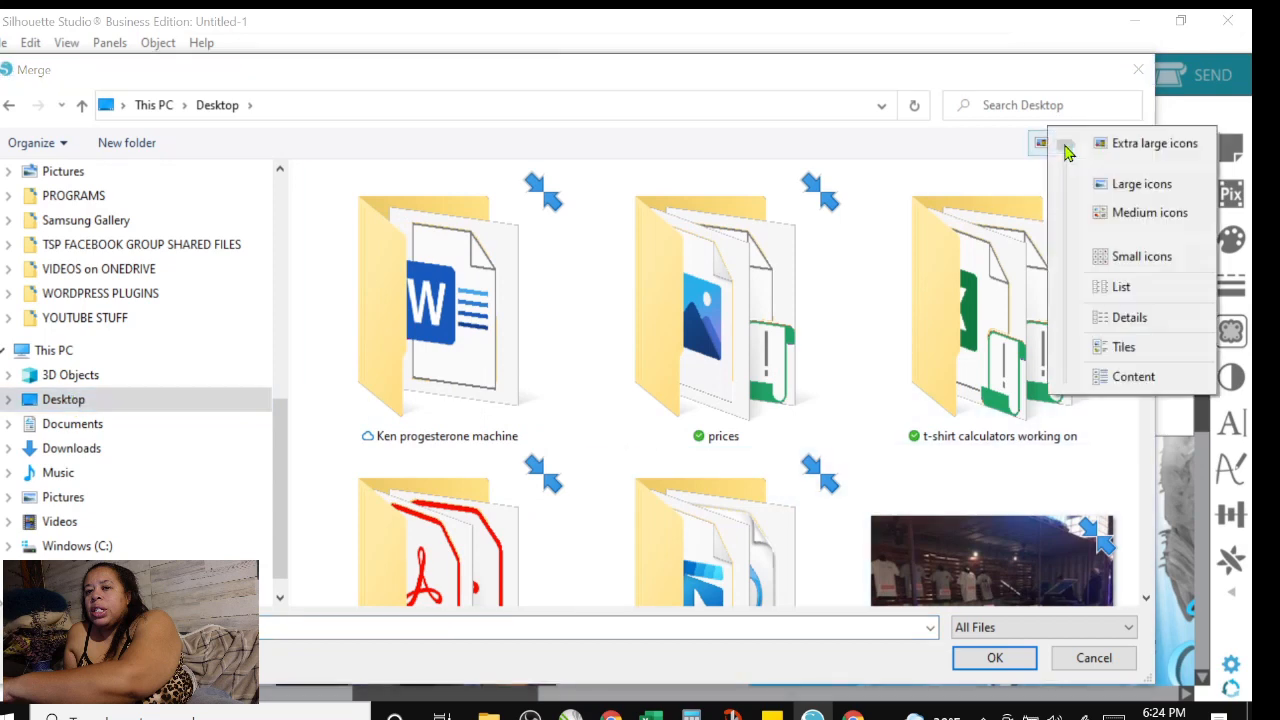
left_click(1122, 214)
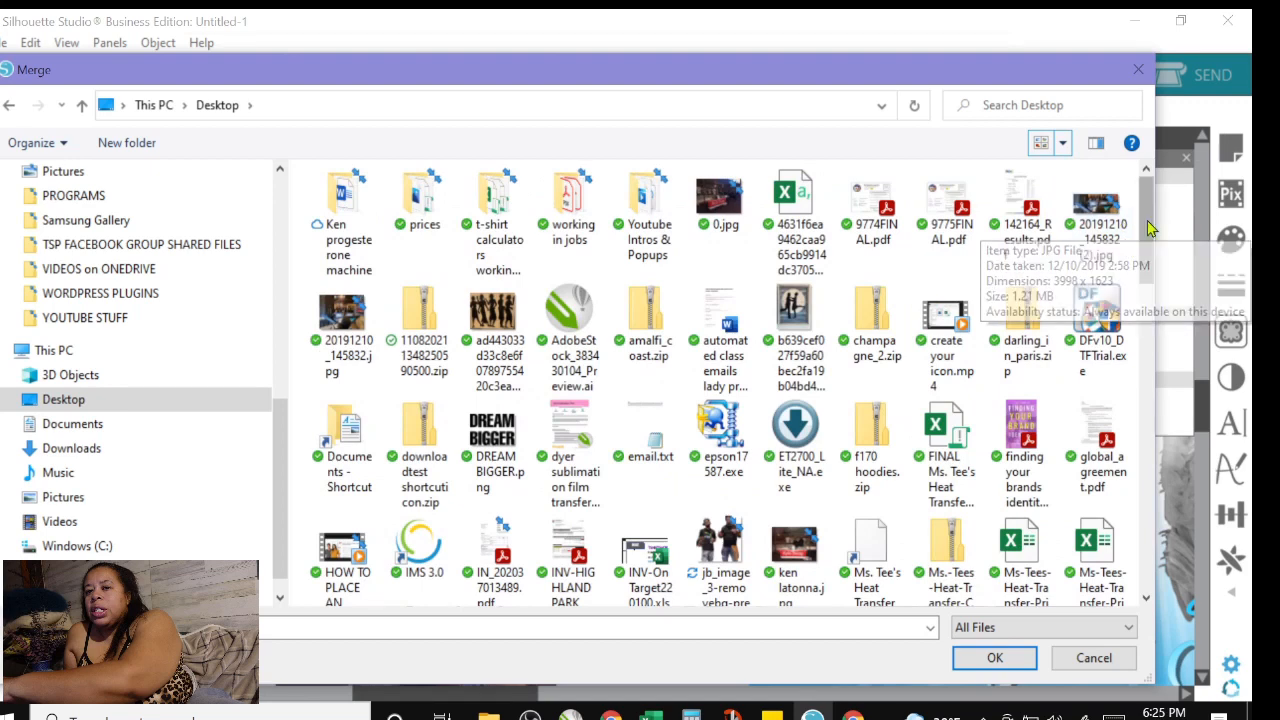
left_click_drag(1148, 221, 1149, 224)
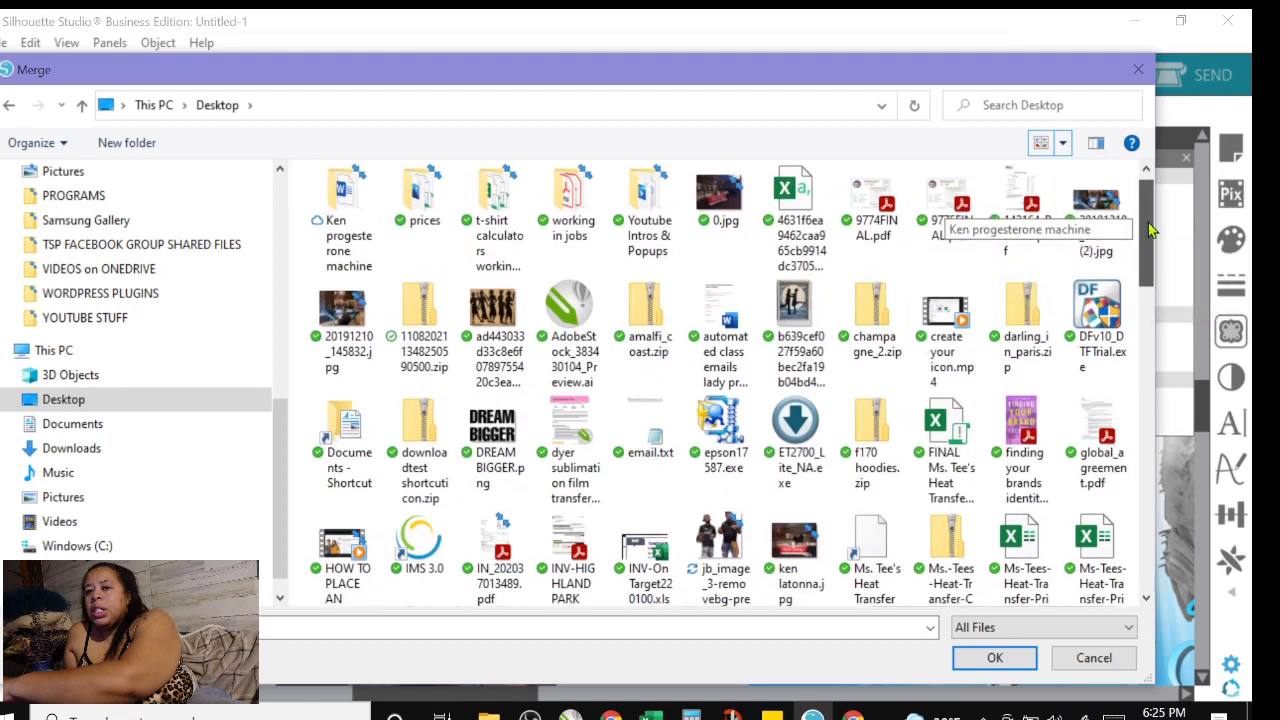
left_click(727, 538)
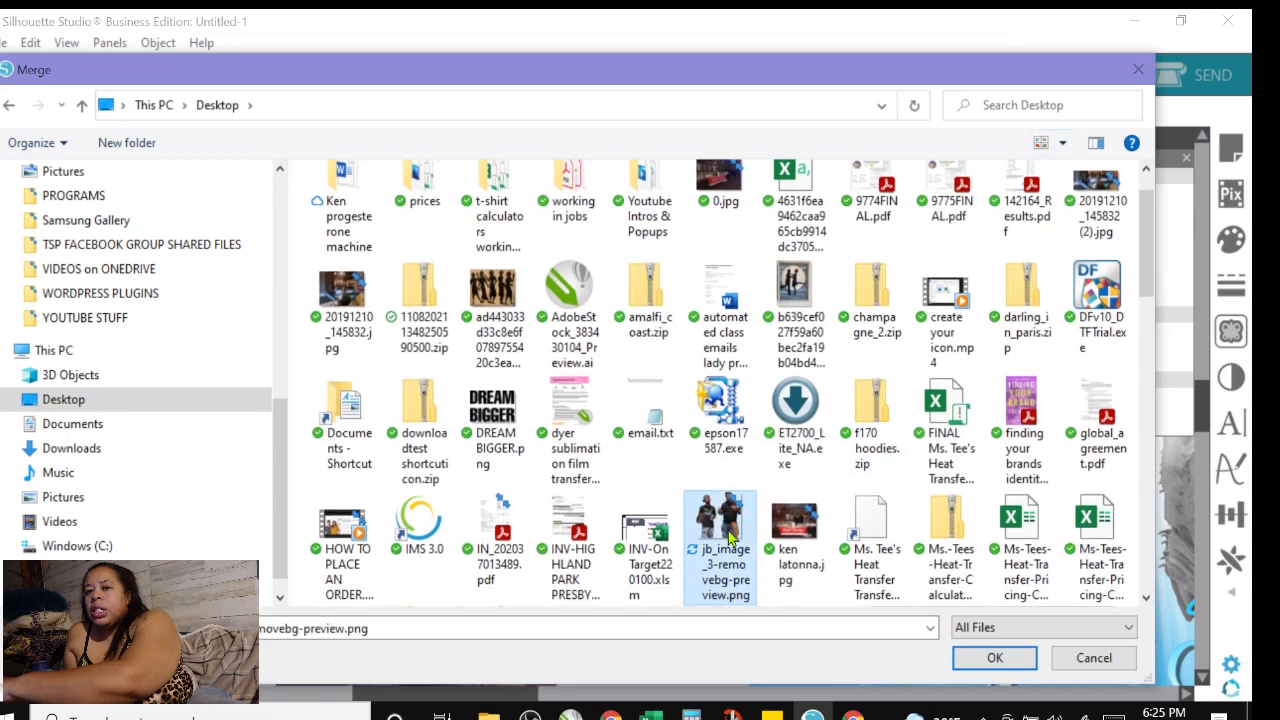
left_click(990, 659)
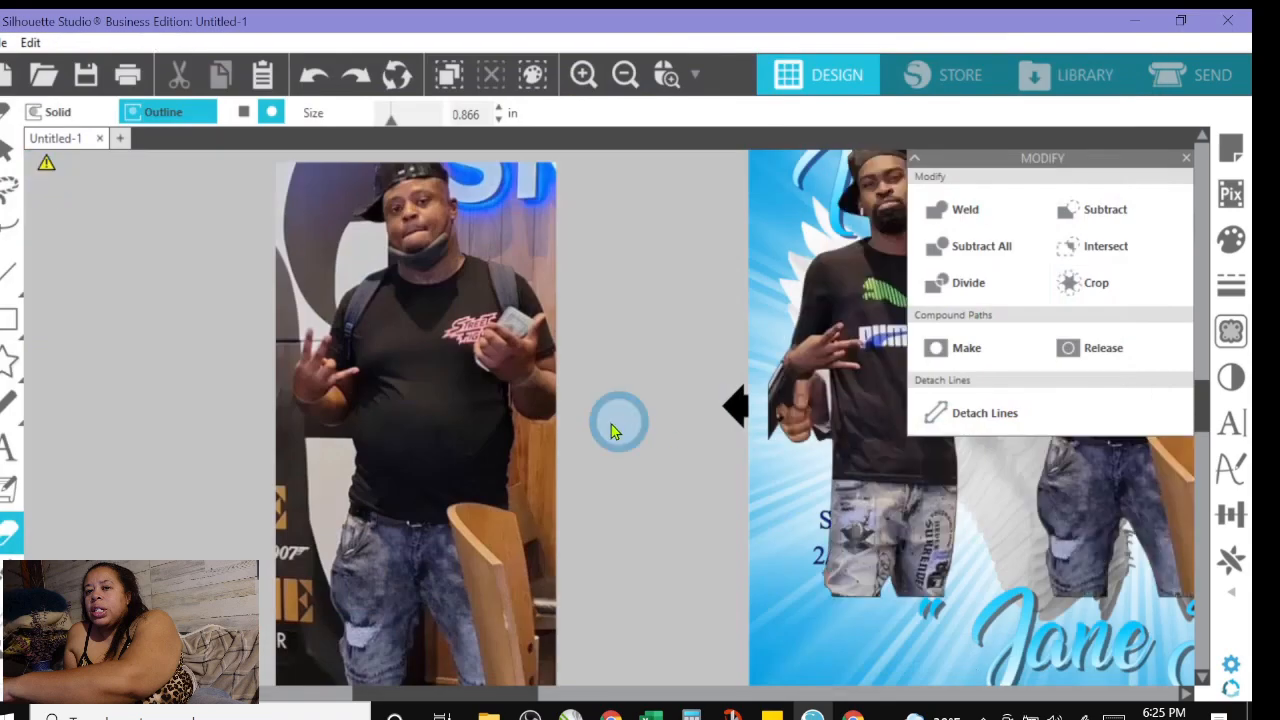
Delete the old cropped photo beside the page and move the merged cut-out of both men into its place
left_click(625, 75)
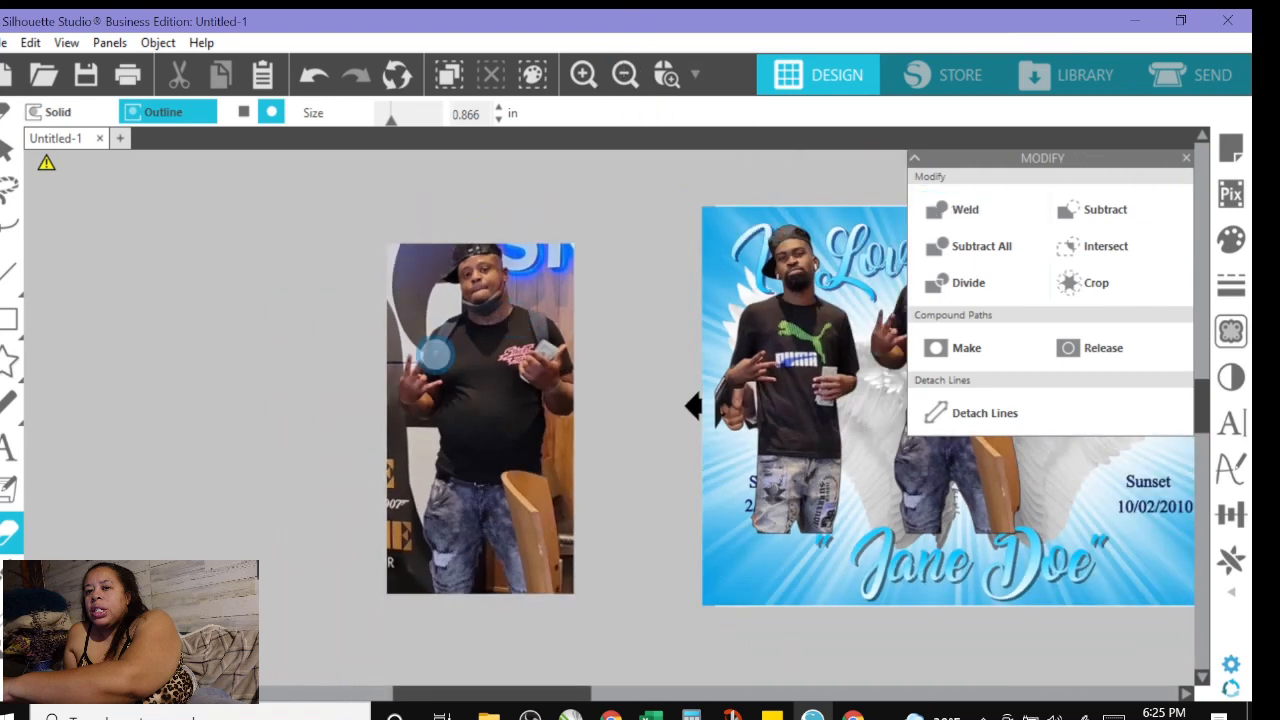
left_click(7, 150)
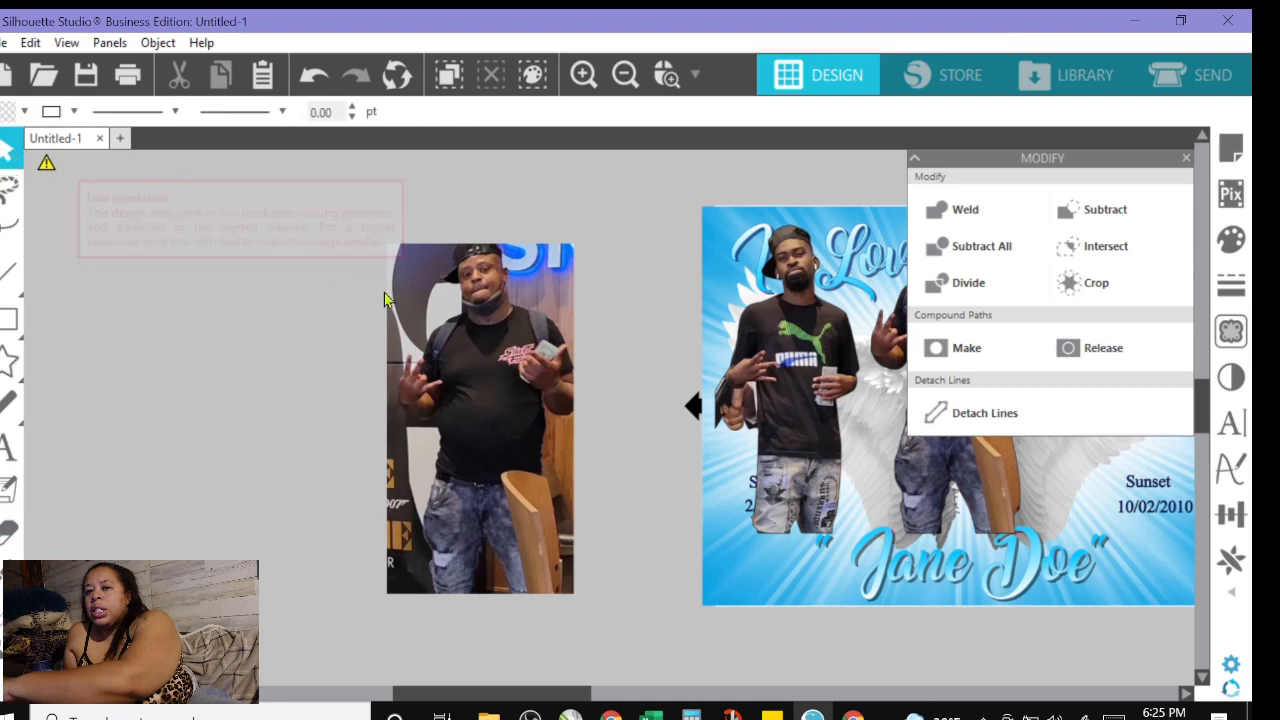
left_click(436, 316)
key("Delete")
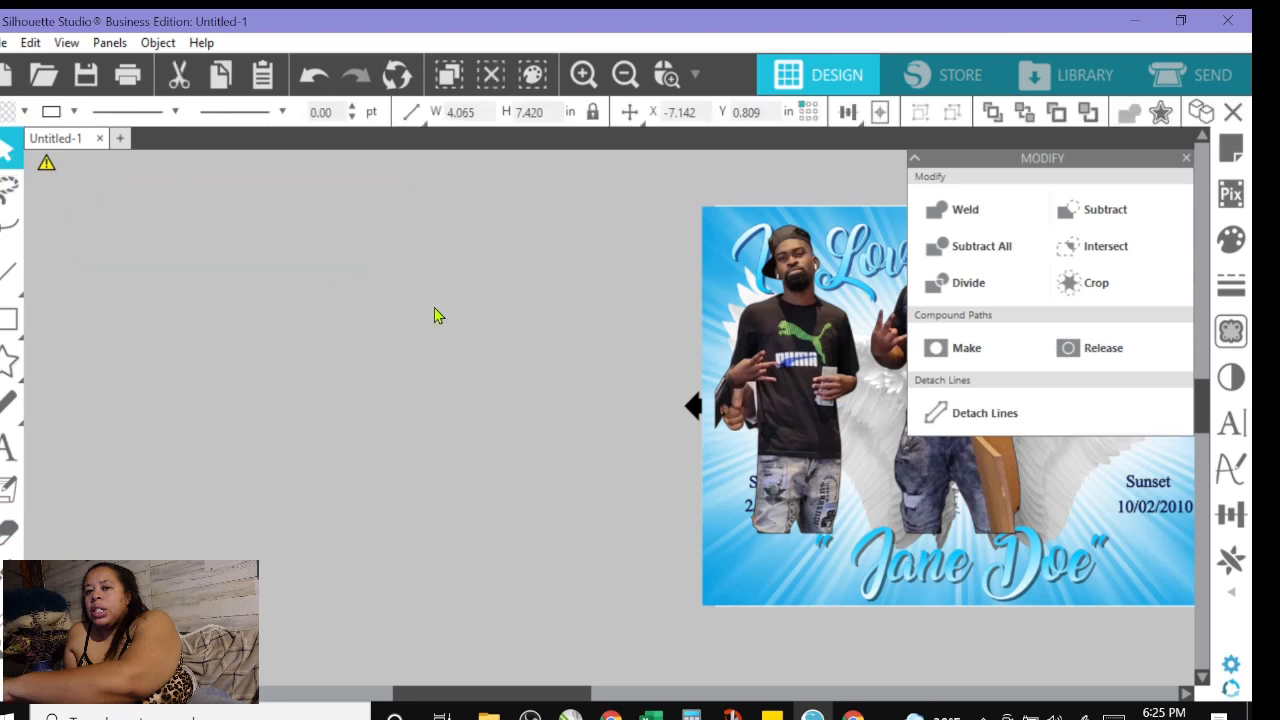
left_click(785, 347)
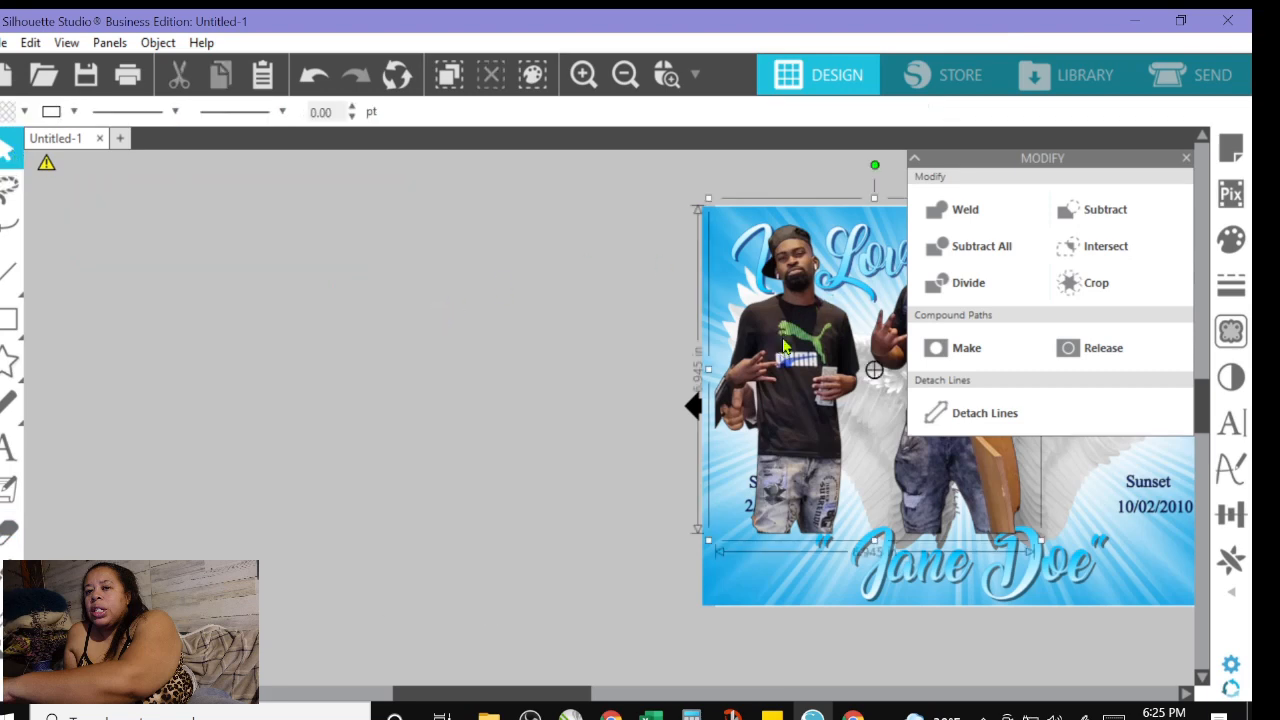
left_click_drag(785, 347, 272, 414)
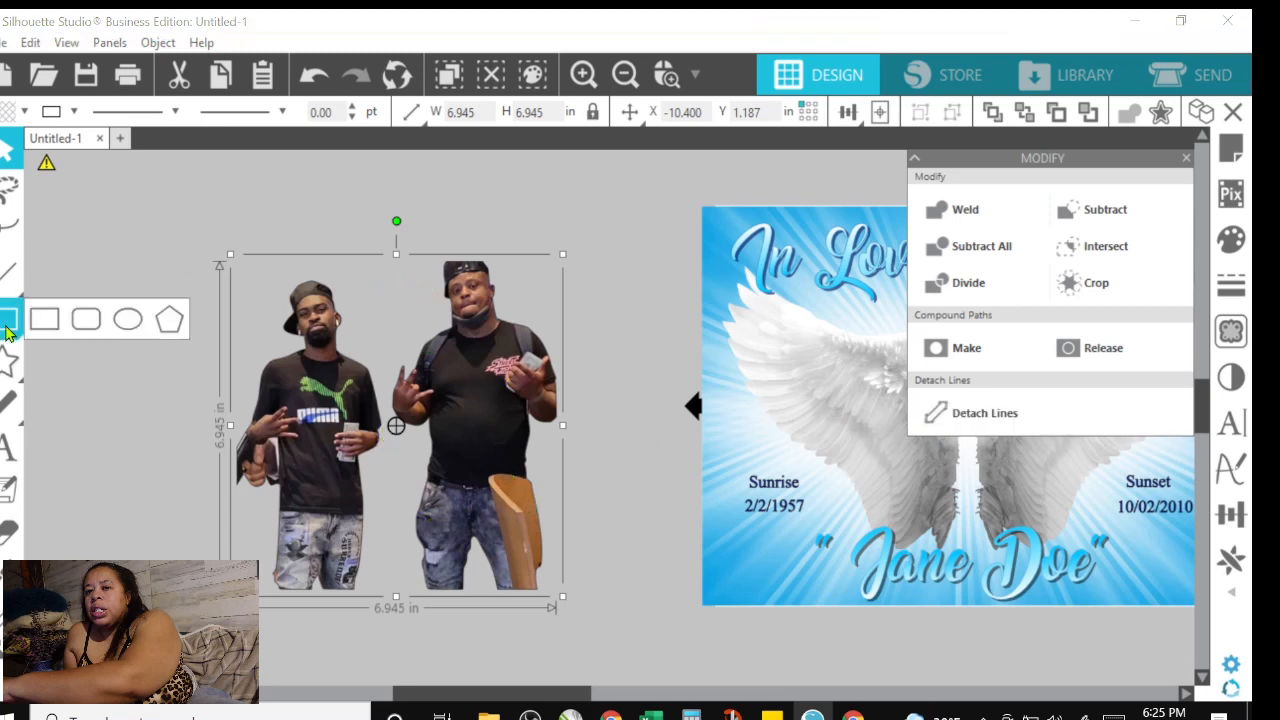
Draw an unfilled rectangle of about 4.27 × 4.75 in around the right-hand man's upper body
left_click(46, 319)
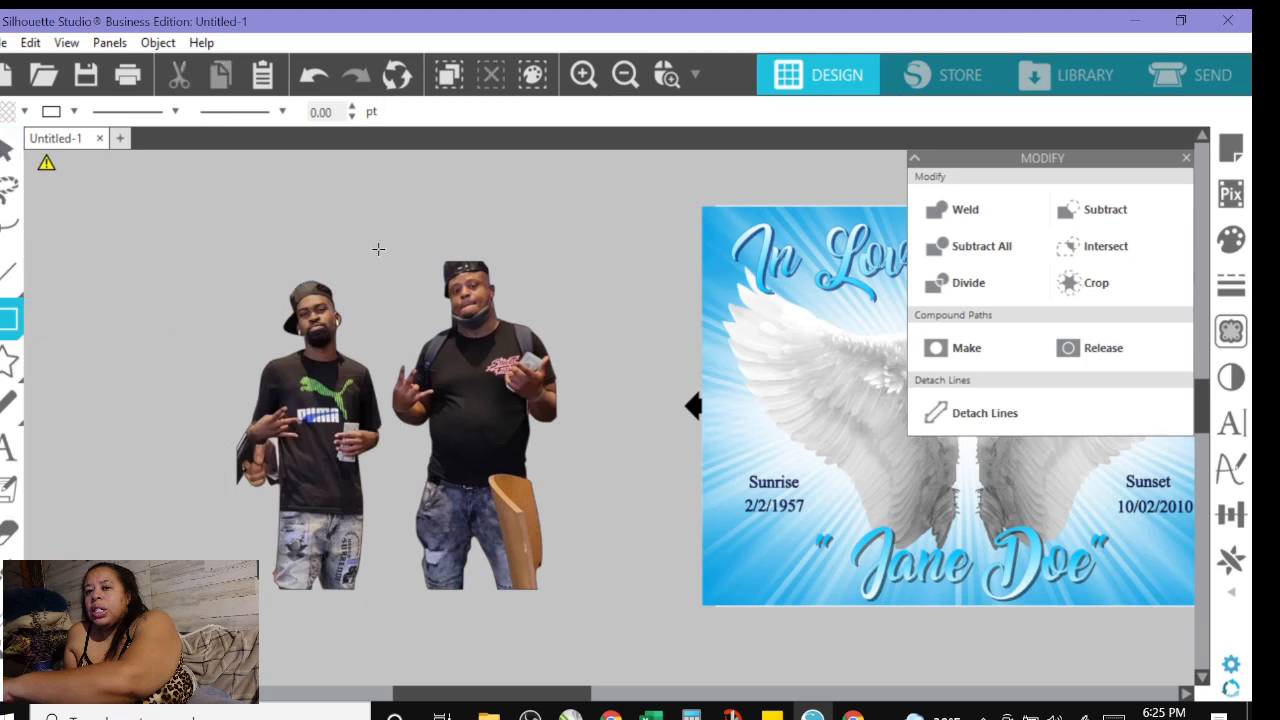
mouse_move(379, 251)
left_mouse_down()
mouse_move(468, 315)
mouse_move(534, 446)
mouse_move(577, 486)
left_mouse_up()
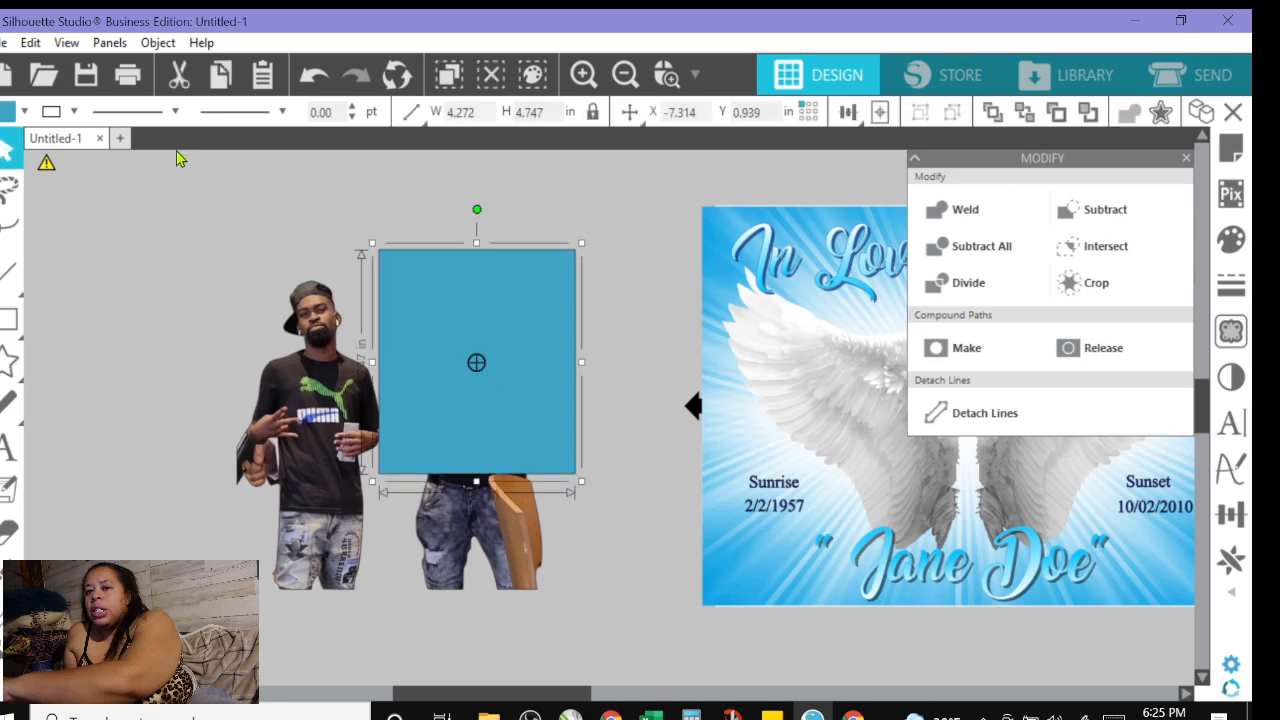
left_click(25, 111)
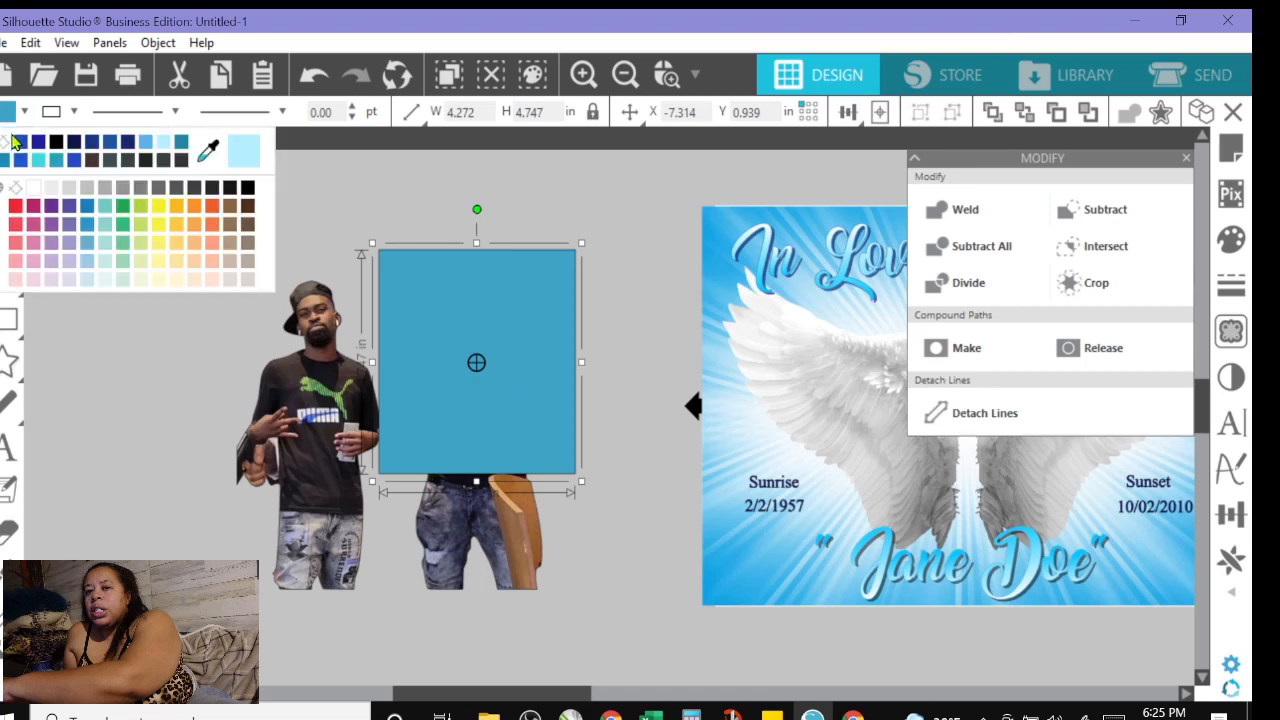
left_click(21, 188)
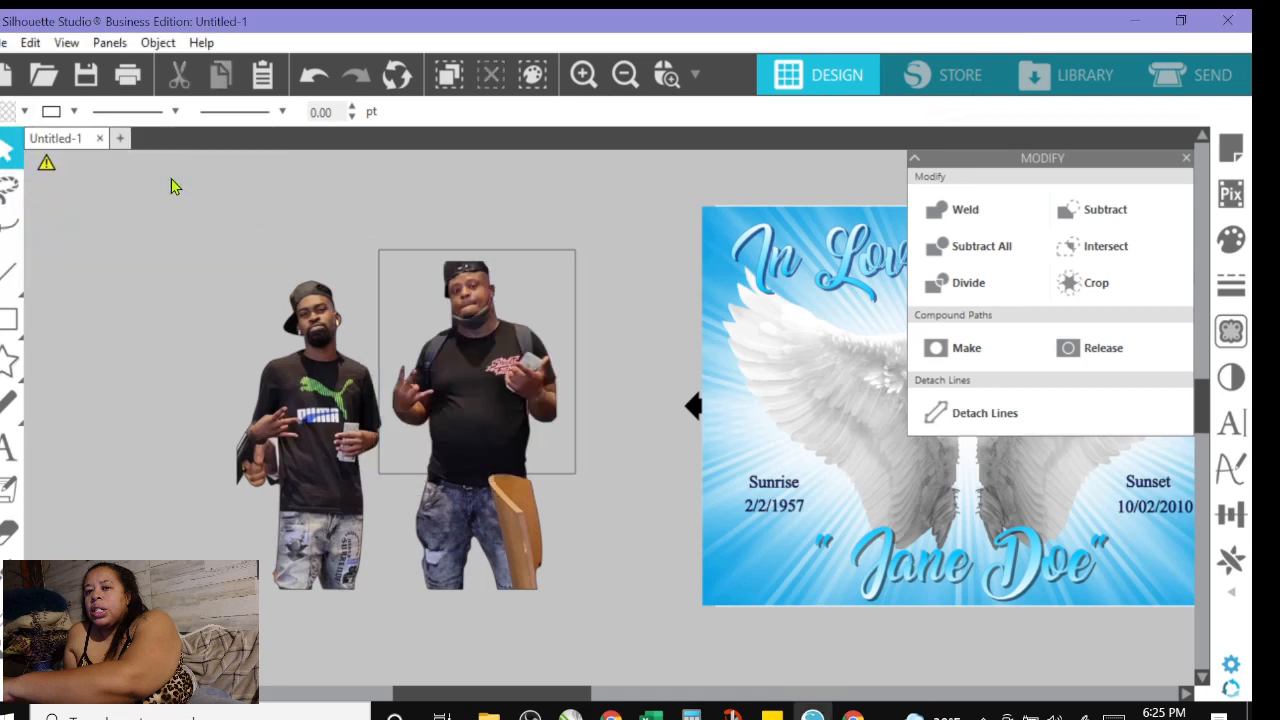
Crop the cut-out photo to the rectangle and delete the leftover sliver beside the man's hand
left_click_drag(171, 180, 625, 583)
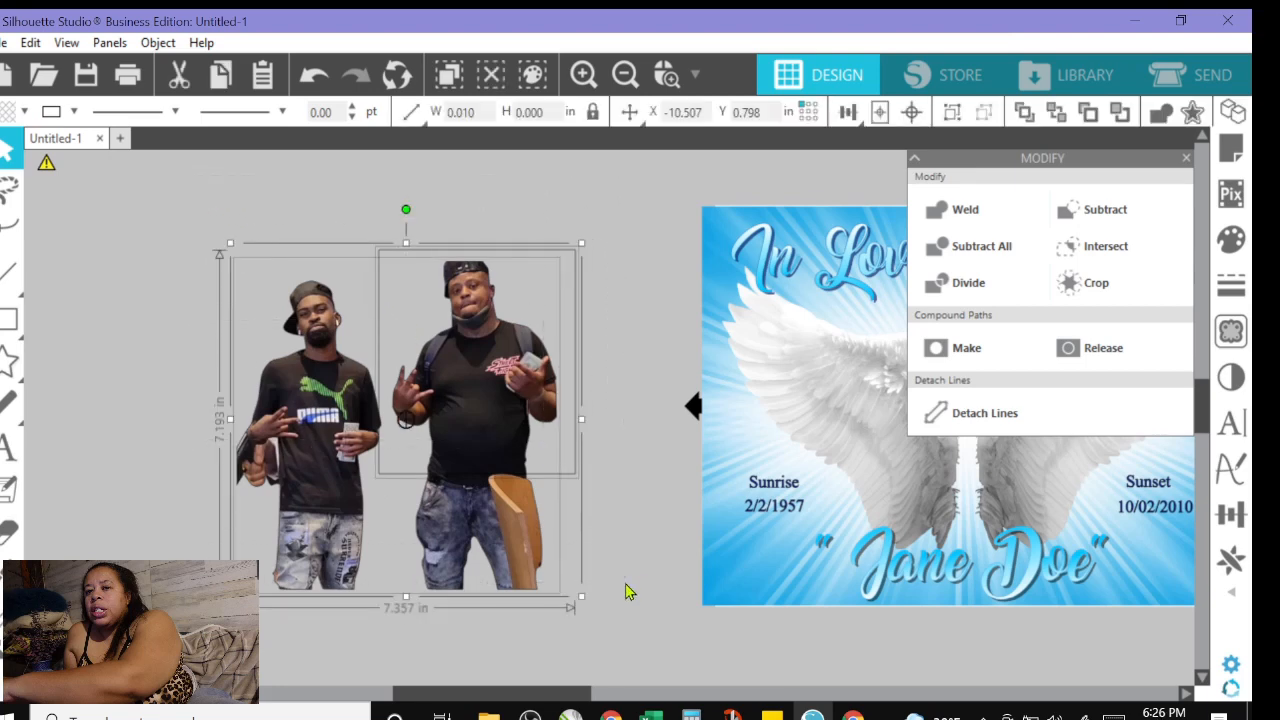
left_click(1077, 284)
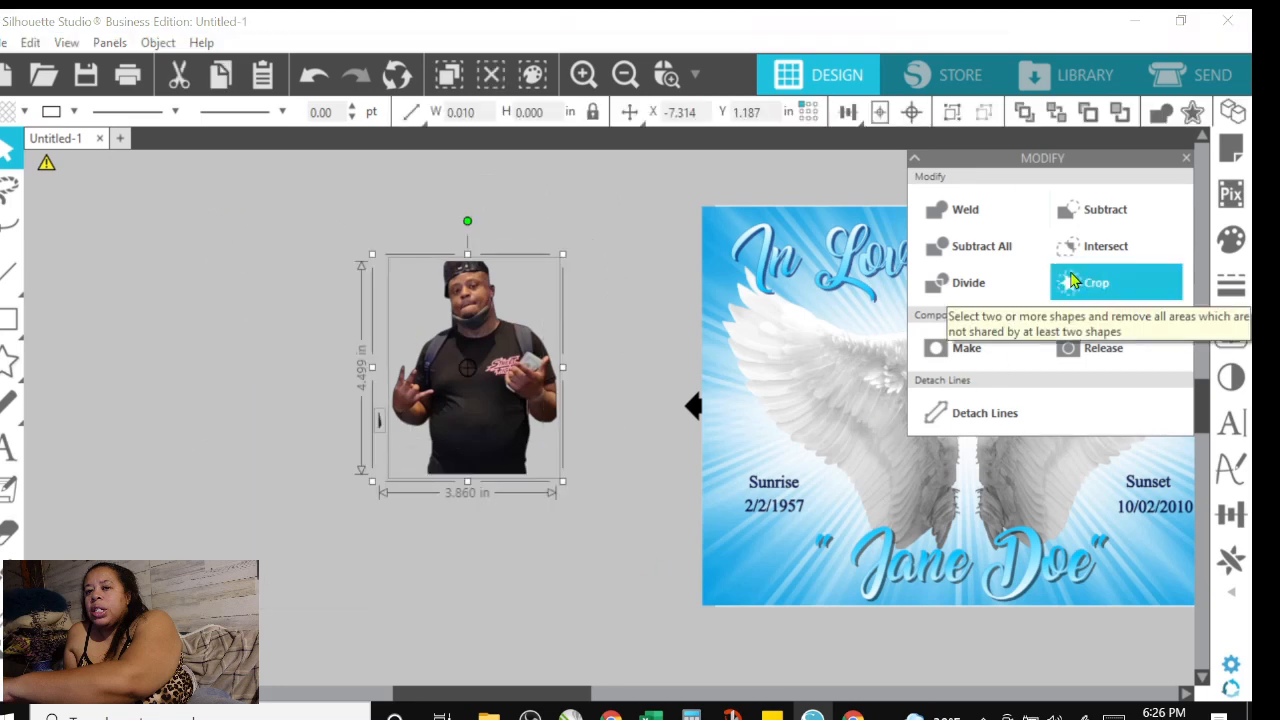
left_click(642, 504)
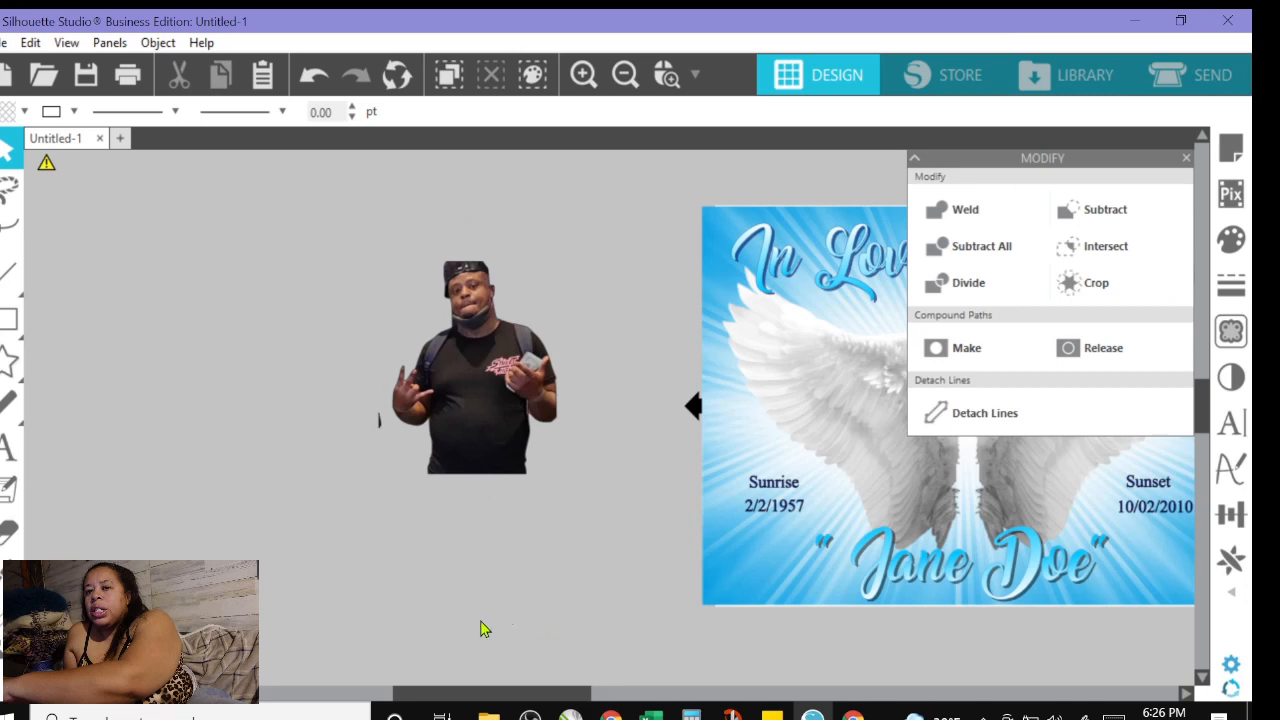
left_click(380, 430)
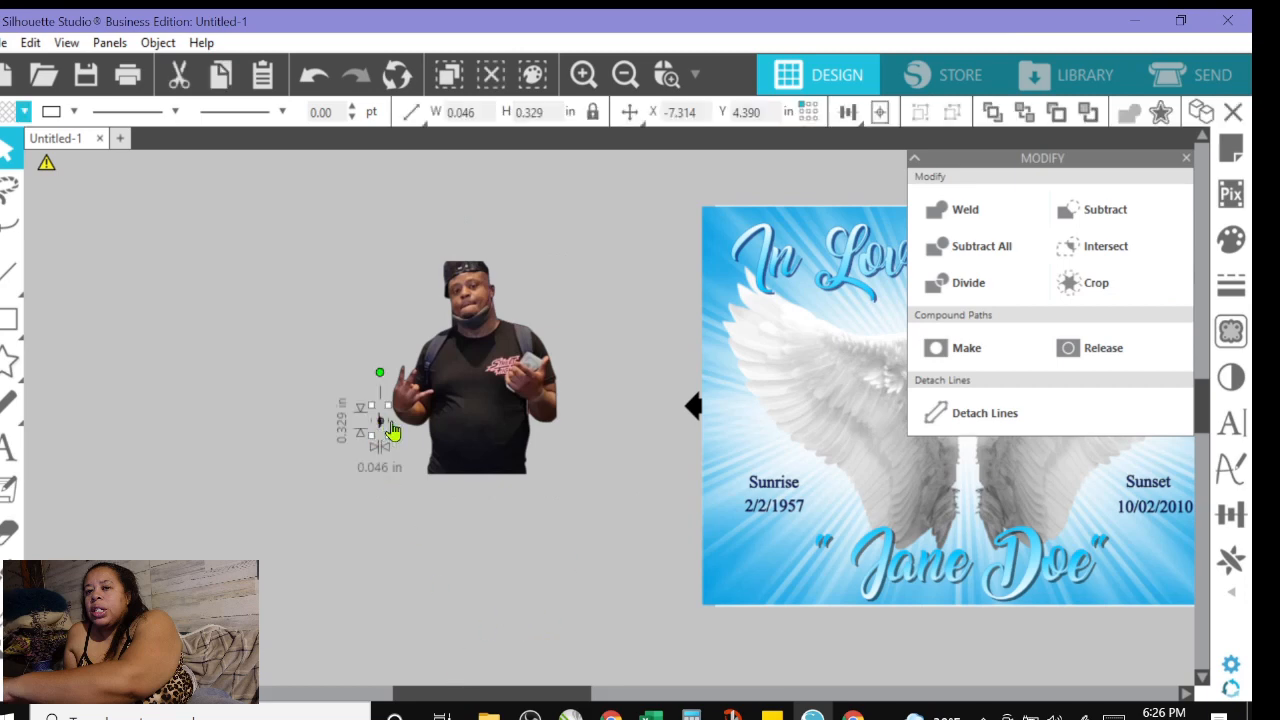
key("Delete")
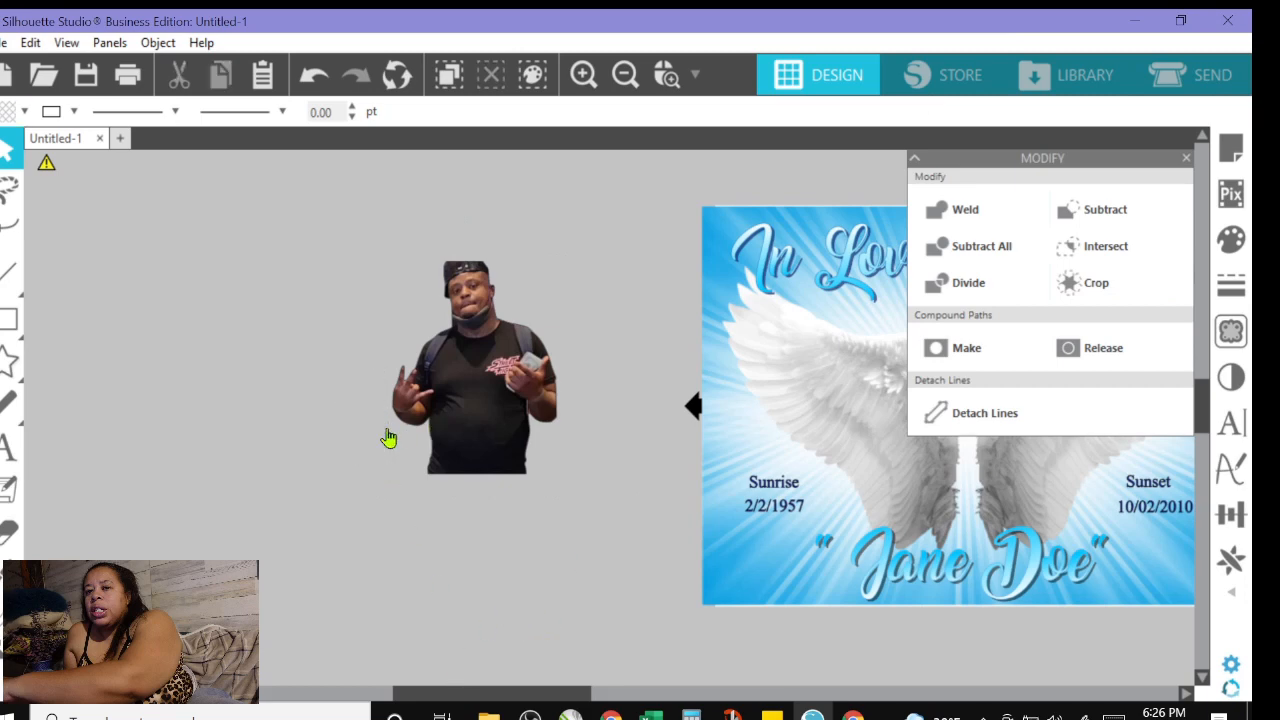
Move the cropped man onto the page between the wings and scale the photo to about 4.33 × 5.47 in
left_click(474, 393)
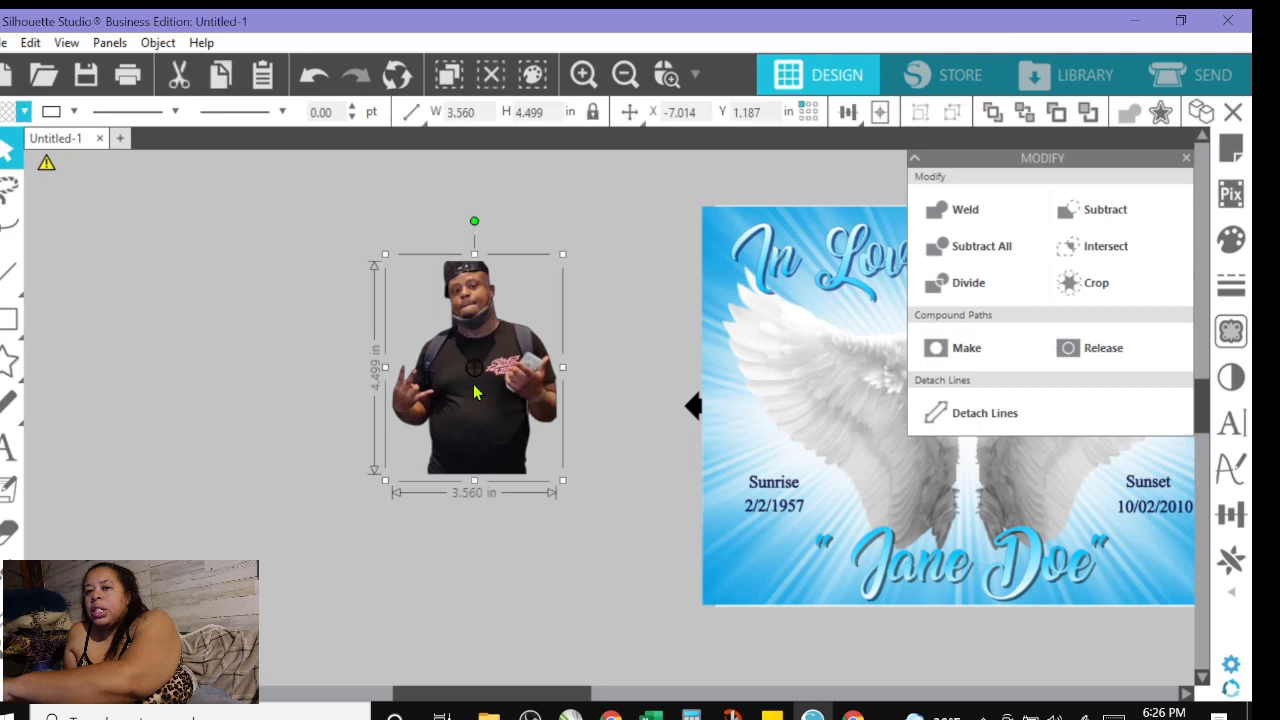
left_click(1185, 160)
left_click(1187, 693)
left_click_drag(331, 387, 831, 466)
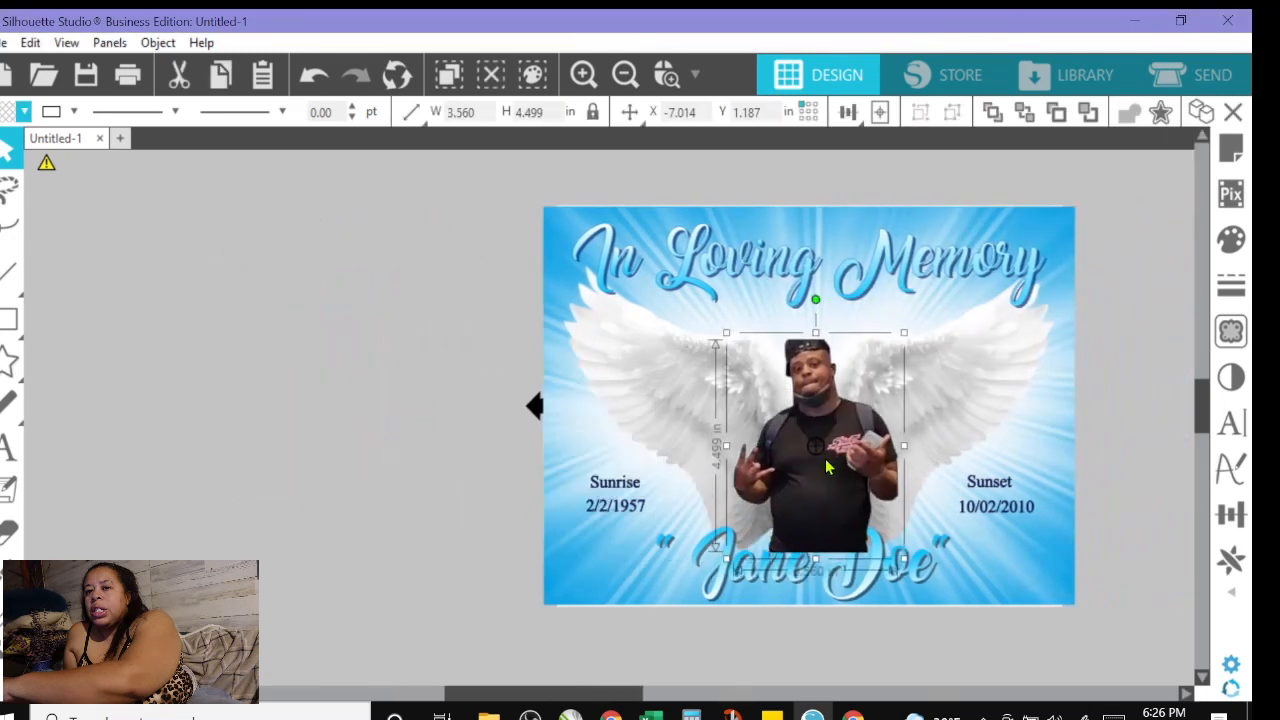
left_click_drag(727, 332, 677, 307)
left_click(583, 74)
left_click(626, 74)
left_click_drag(797, 448, 815, 455)
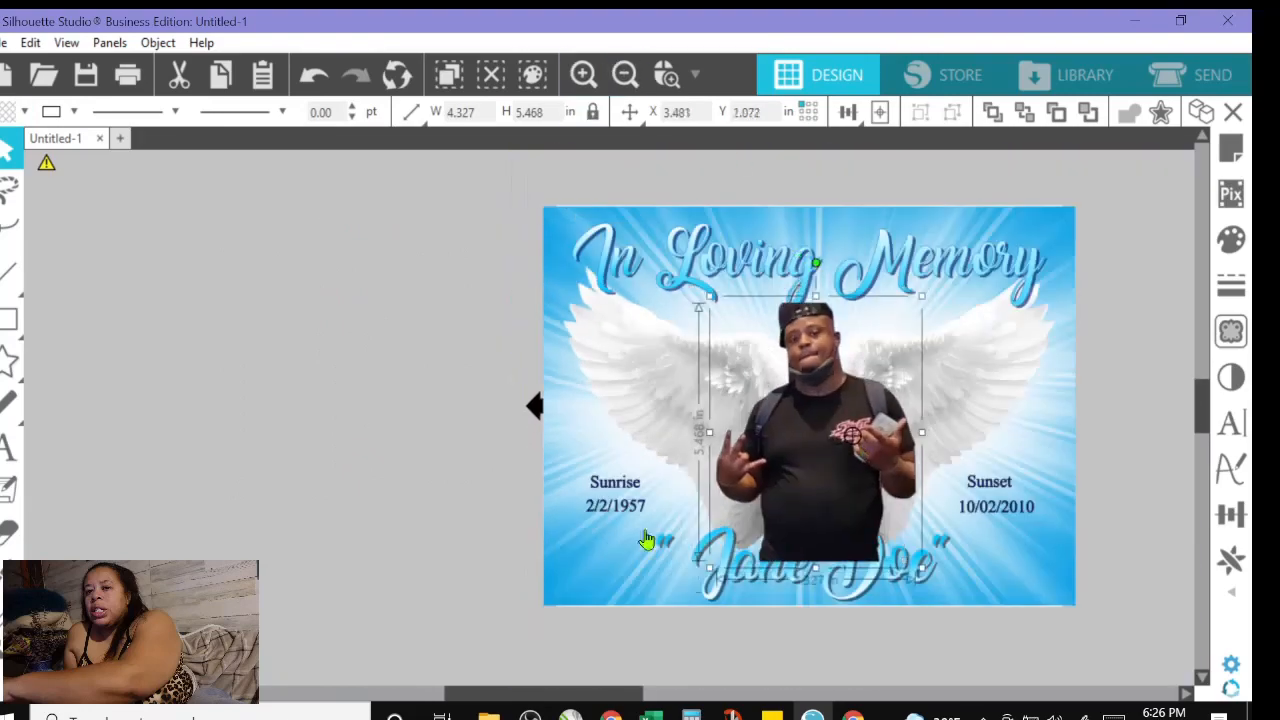
Move the name lettering off the page and shift the enlarged wings background down, away from the title
left_click_drag(720, 579, 242, 394)
left_click(560, 250)
left_click_drag(536, 200, 490, 167)
left_click_drag(585, 316, 613, 644)
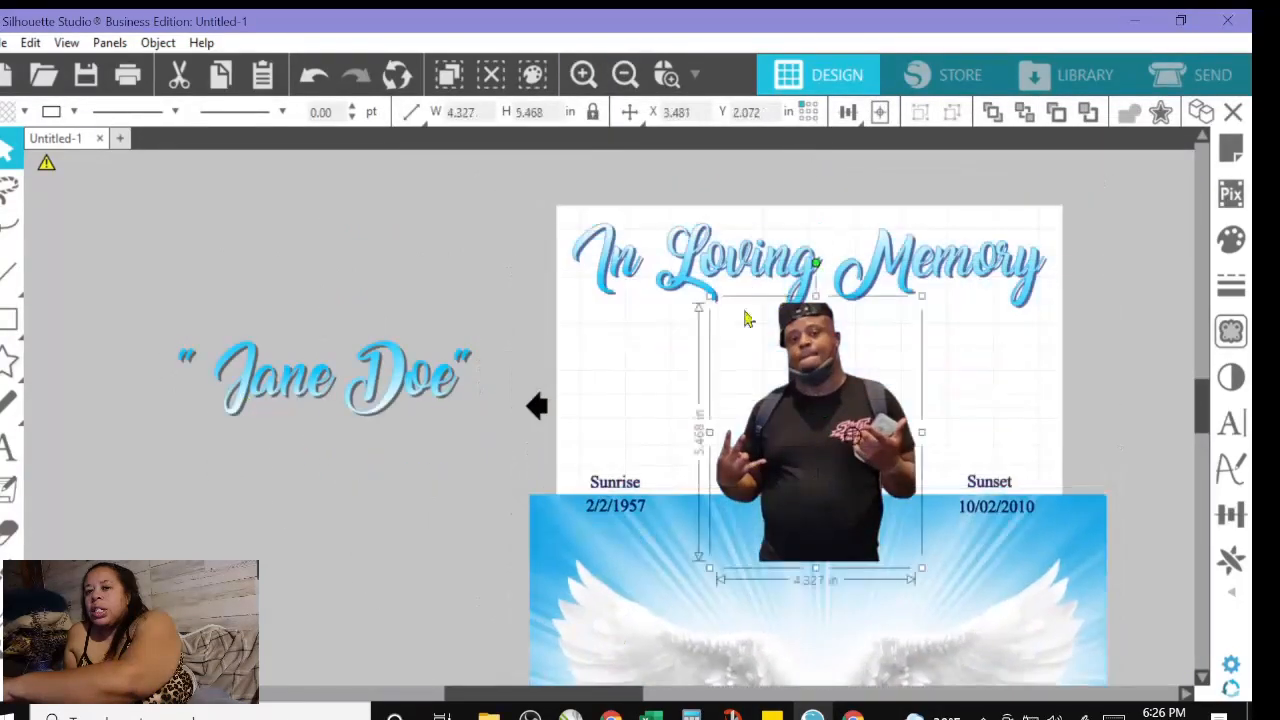
Enlarge the man's photo slightly and bring the "In Loving Memory" lettering in front of it
left_click_drag(820, 450, 836, 460)
left_click(900, 260)
left_click(158, 42)
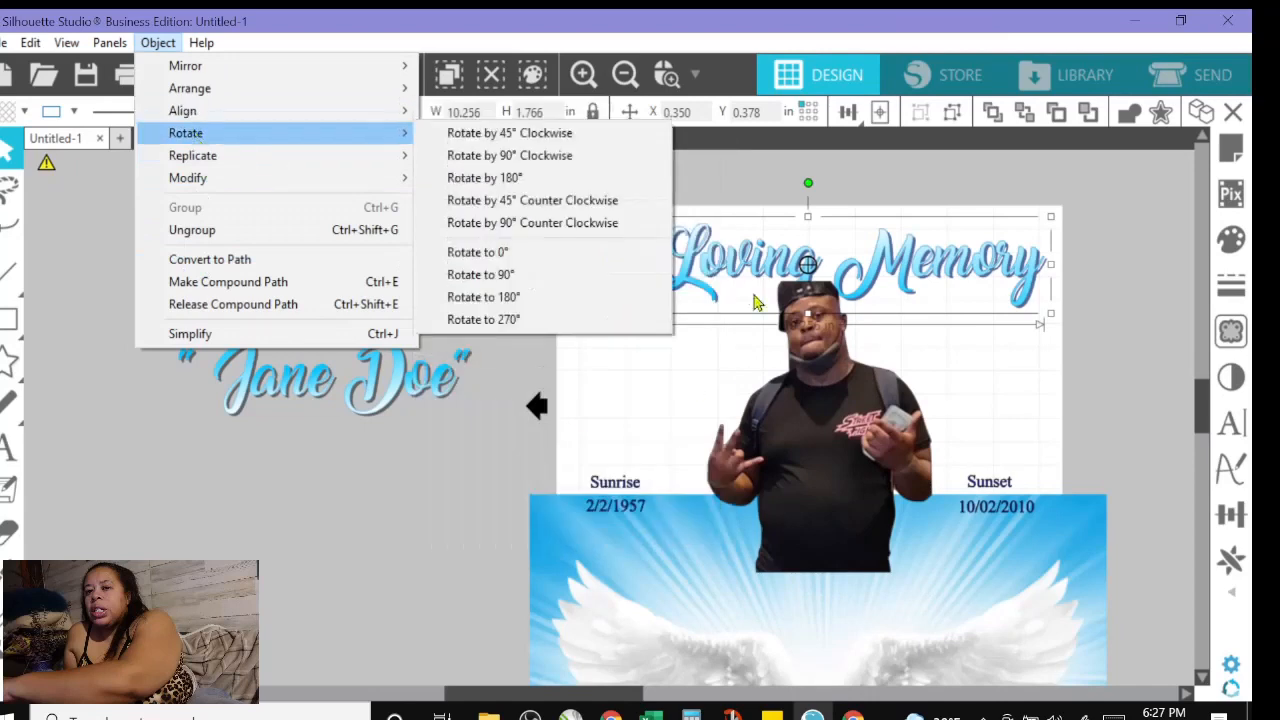
left_click(771, 514)
left_click(805, 415)
Fit the wings background back onto the page behind the photo and enlarge the man to about 5.37 × 6.79 in
left_click_drag(651, 603, 650, 321)
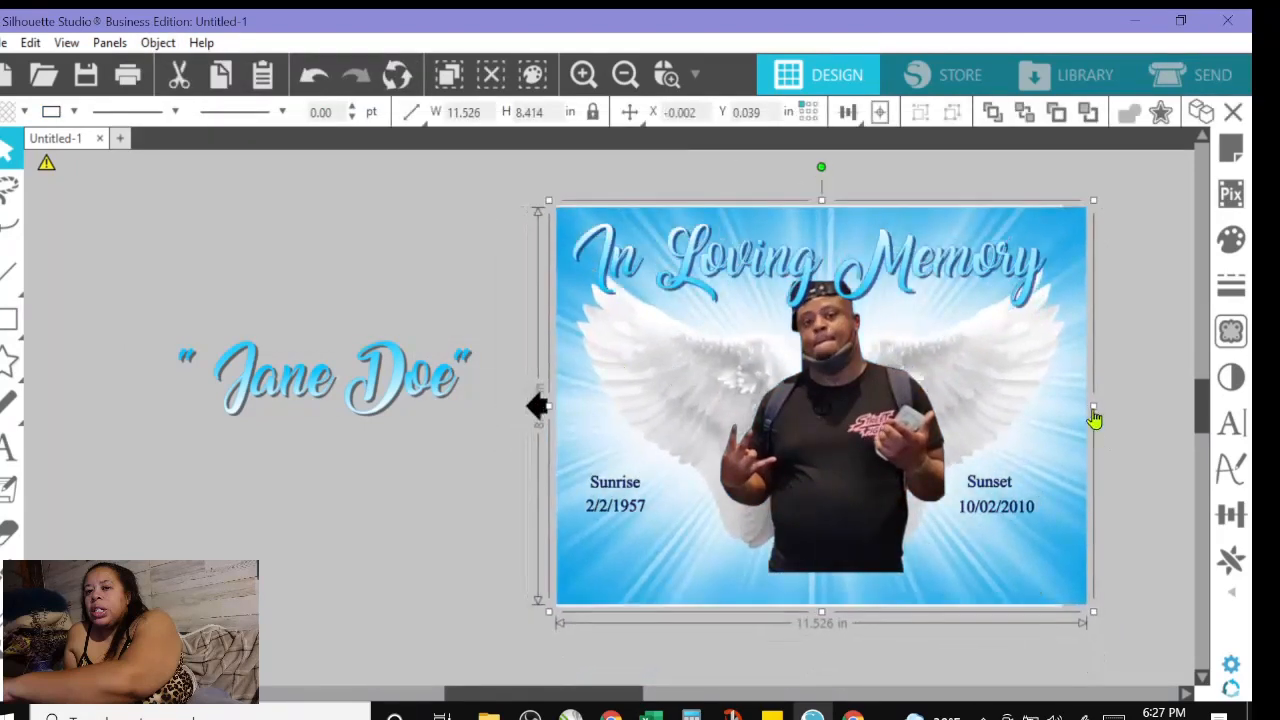
left_click_drag(1088, 410, 1063, 405)
left_click(820, 430)
left_click_drag(940, 588, 957, 617)
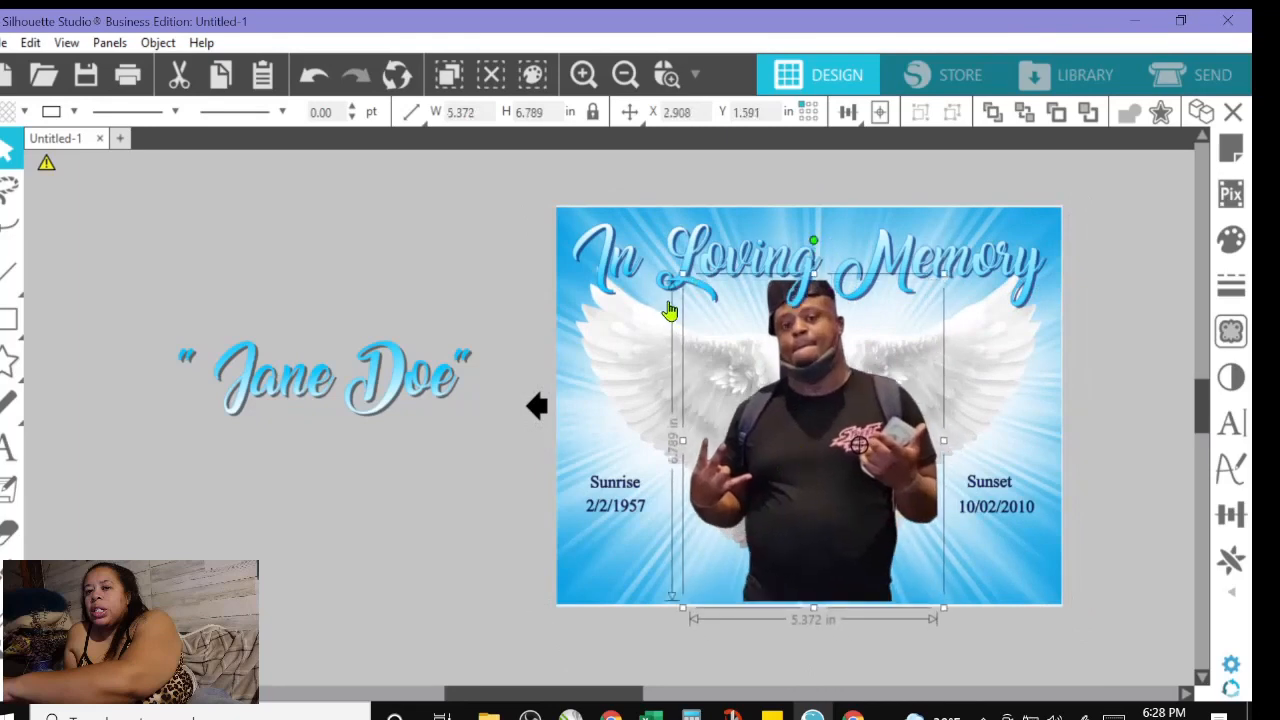
Enlarge the man's photo to about 5.54 × 7.00 in and move the "In Loving Memory" lettering closer to the page's upper edge
left_click_drag(871, 527, 837, 527)
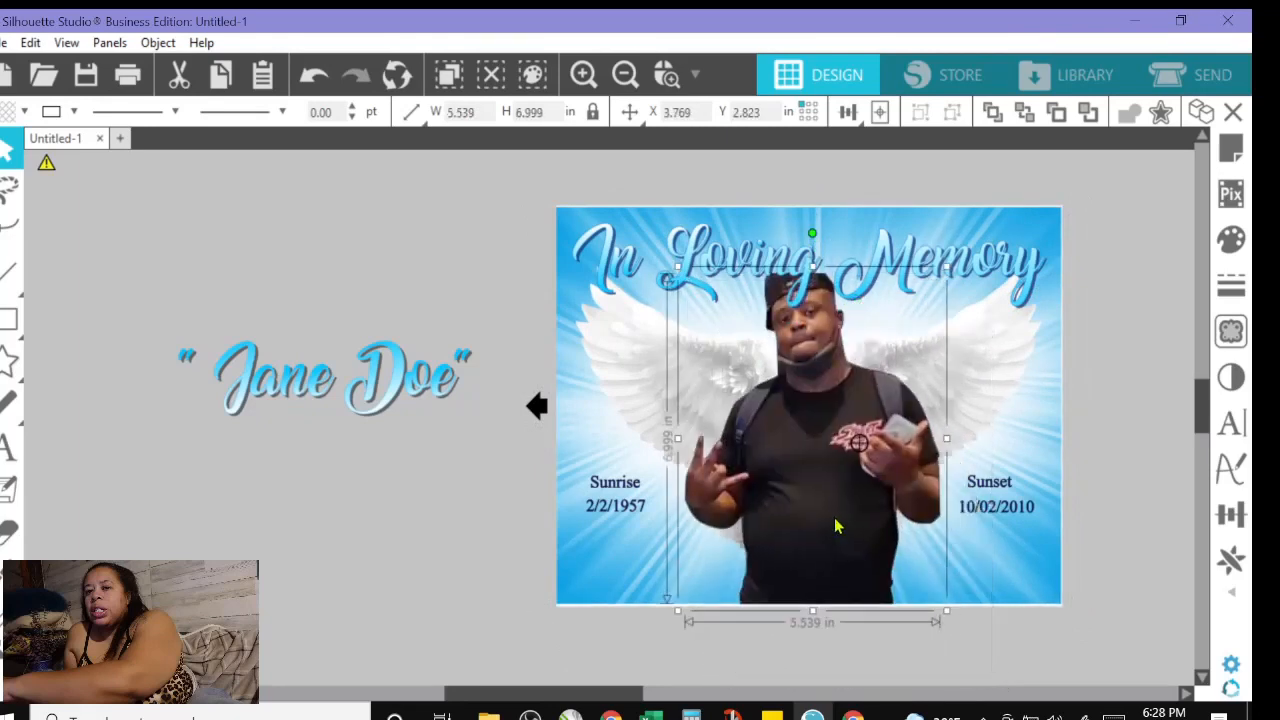
left_click(742, 258)
left_click_drag(755, 261, 754, 249)
Scale the man's photo down to about 5.26 × 6.65 in and shift the wings background slightly up and left
left_click(771, 340)
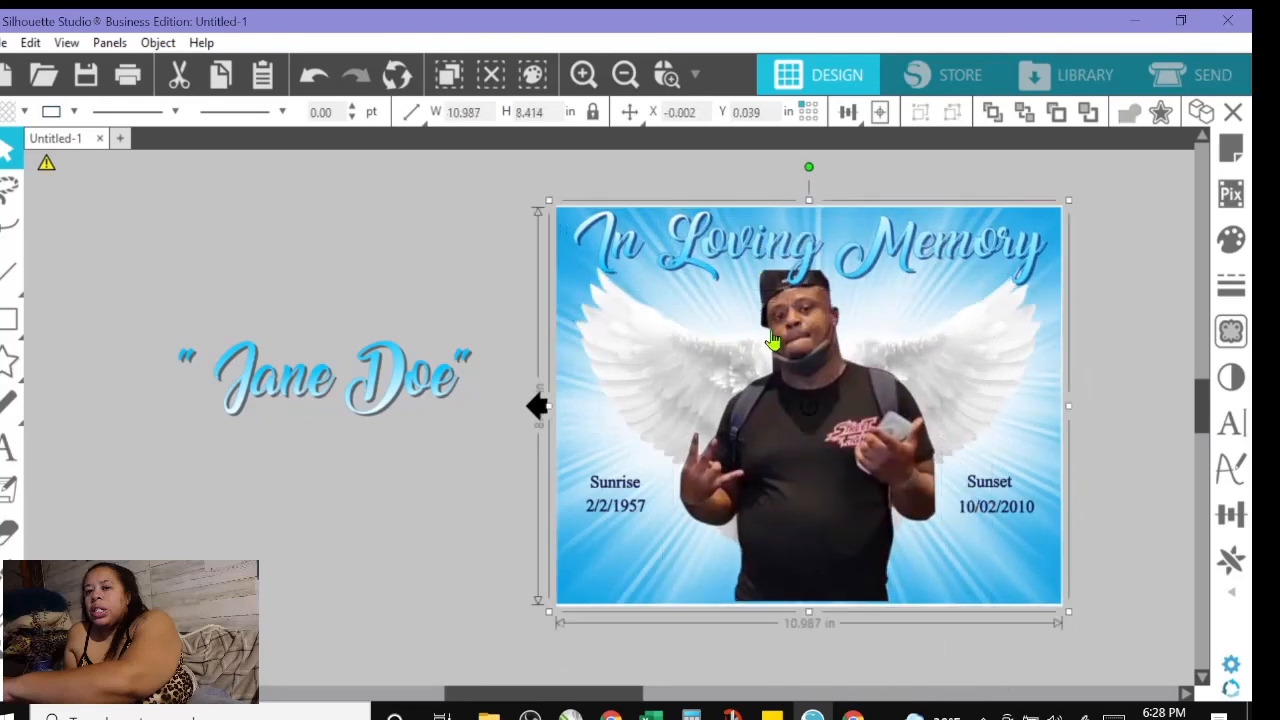
left_click(771, 342)
left_click_drag(673, 261, 687, 281)
left_click_drag(766, 372, 763, 369)
left_click(763, 369)
left_click(158, 43)
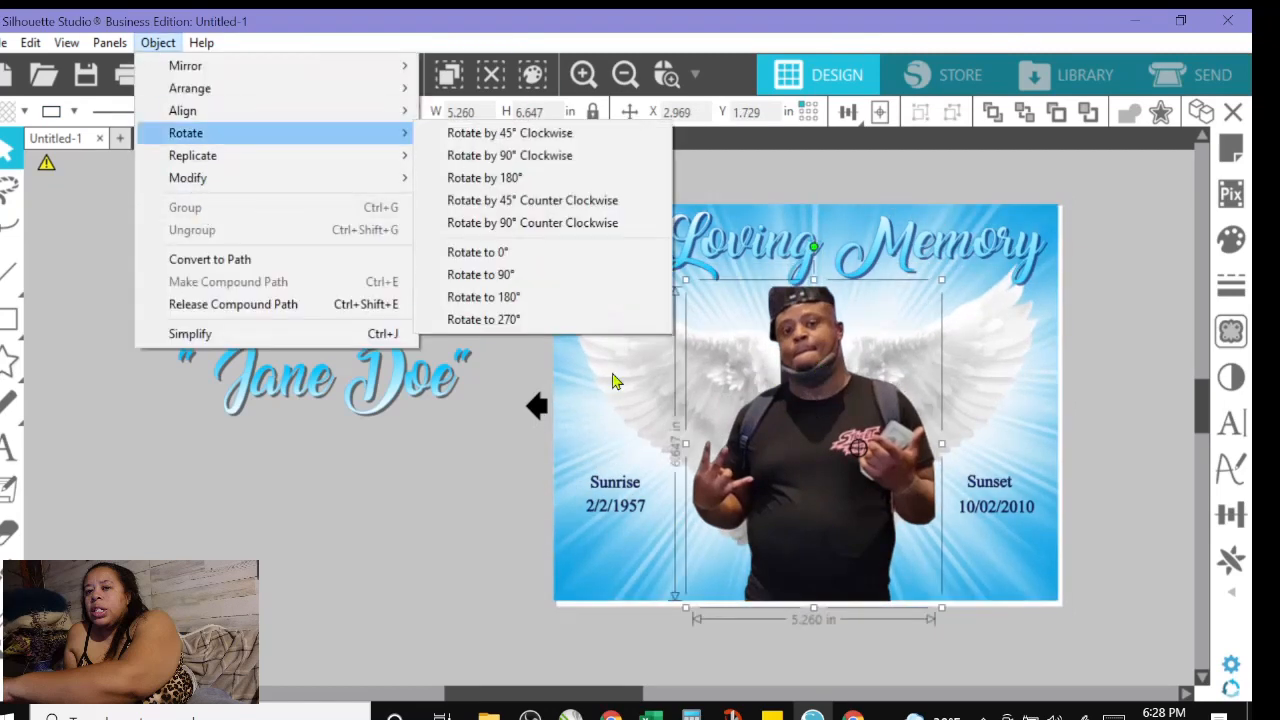
left_click(614, 380)
right_click(747, 345)
left_click(817, 600)
left_click(313, 75)
Reposition the man beneath the title, layered between the lettering and wings, and enlarge his photo to about 5.42 × 6.85 in
left_click_drag(815, 420, 810, 408)
right_click(776, 362)
left_click(842, 600)
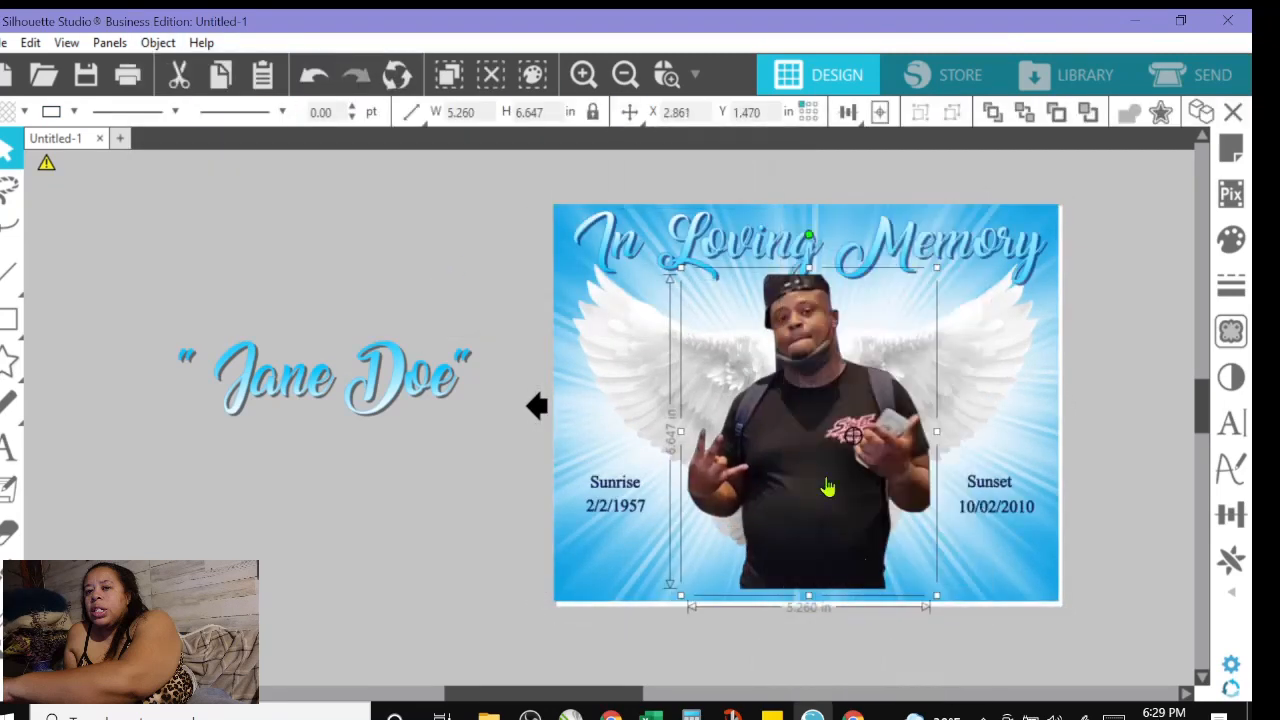
left_click_drag(827, 480, 835, 491)
left_click_drag(690, 279, 682, 269)
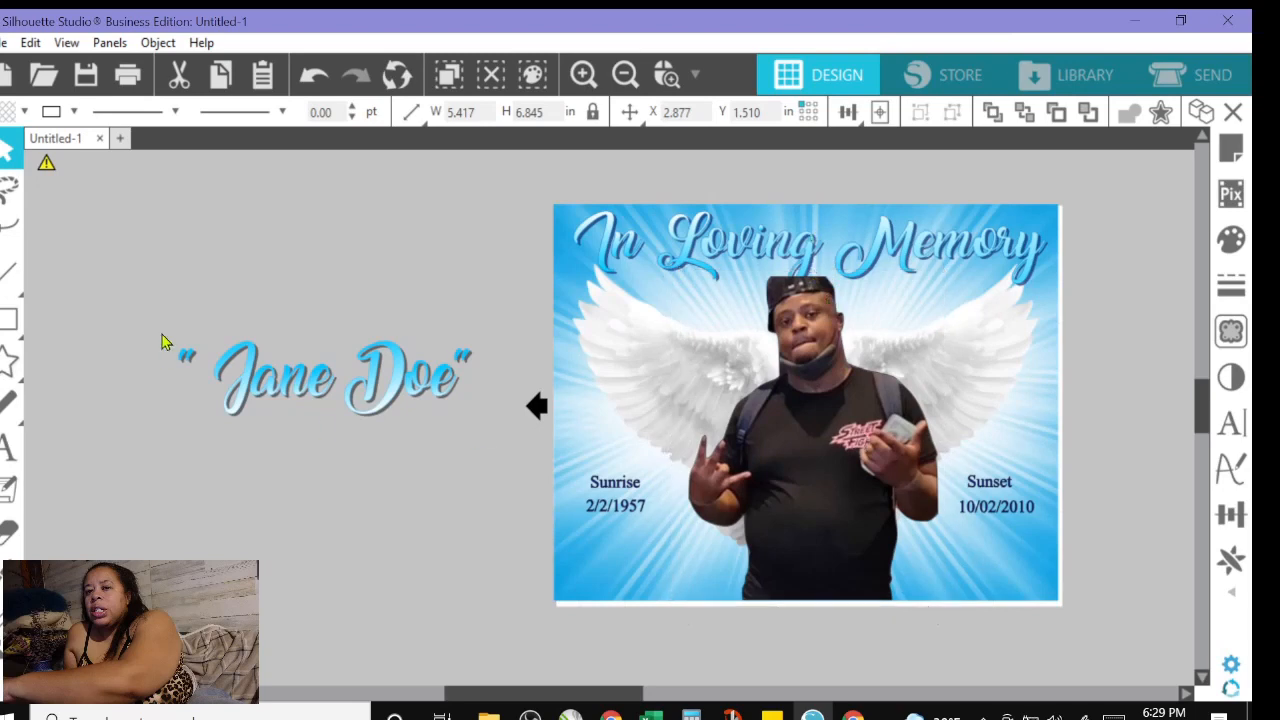
Move the name lettering onto the lower part of the page across the man's torso, in front of the photo
left_click_drag(330, 378, 797, 555)
left_click(158, 43)
right_click(714, 565)
left_click(802, 604)
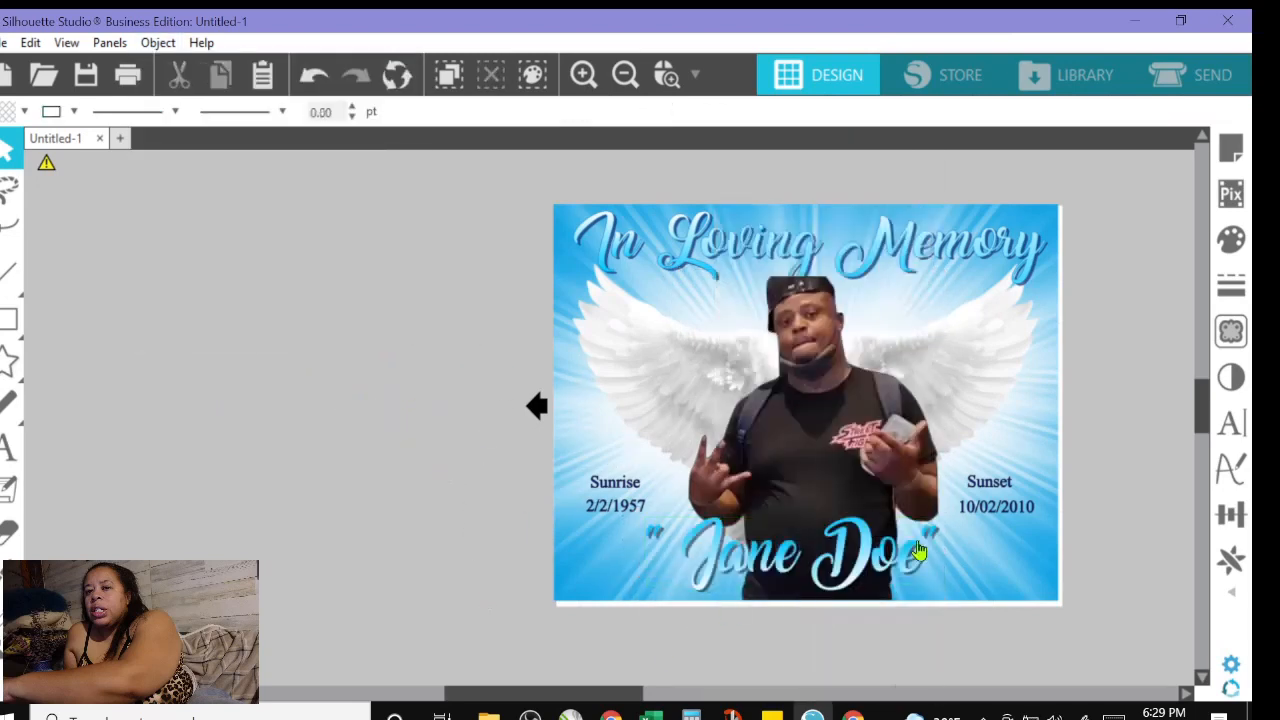
Center the wings background on the page
left_click_drag(588, 694, 628, 703)
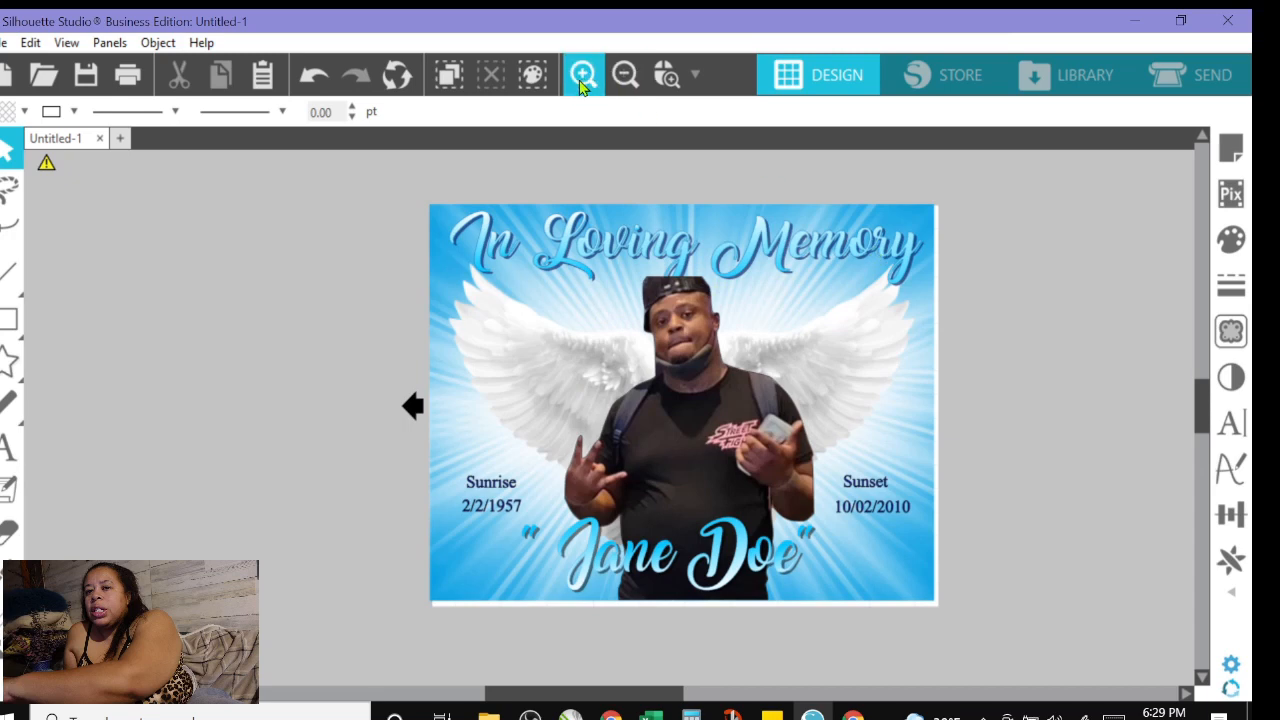
left_click(918, 367)
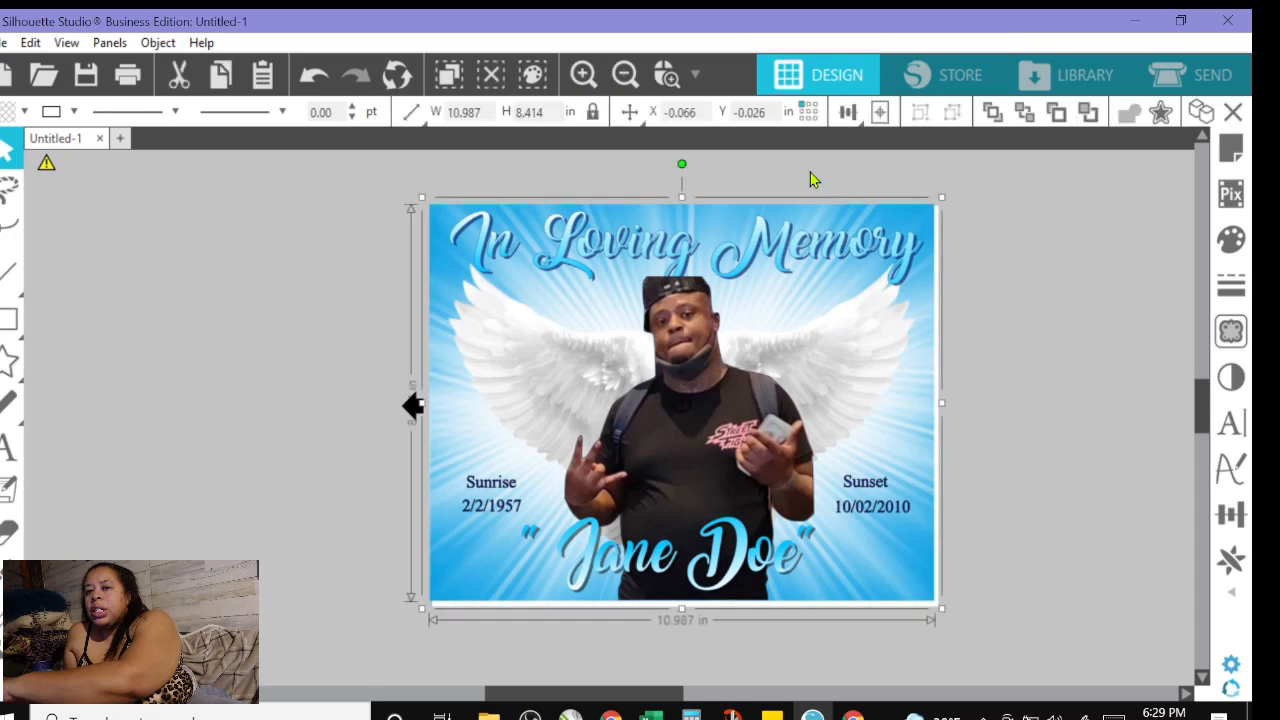
left_click(879, 118)
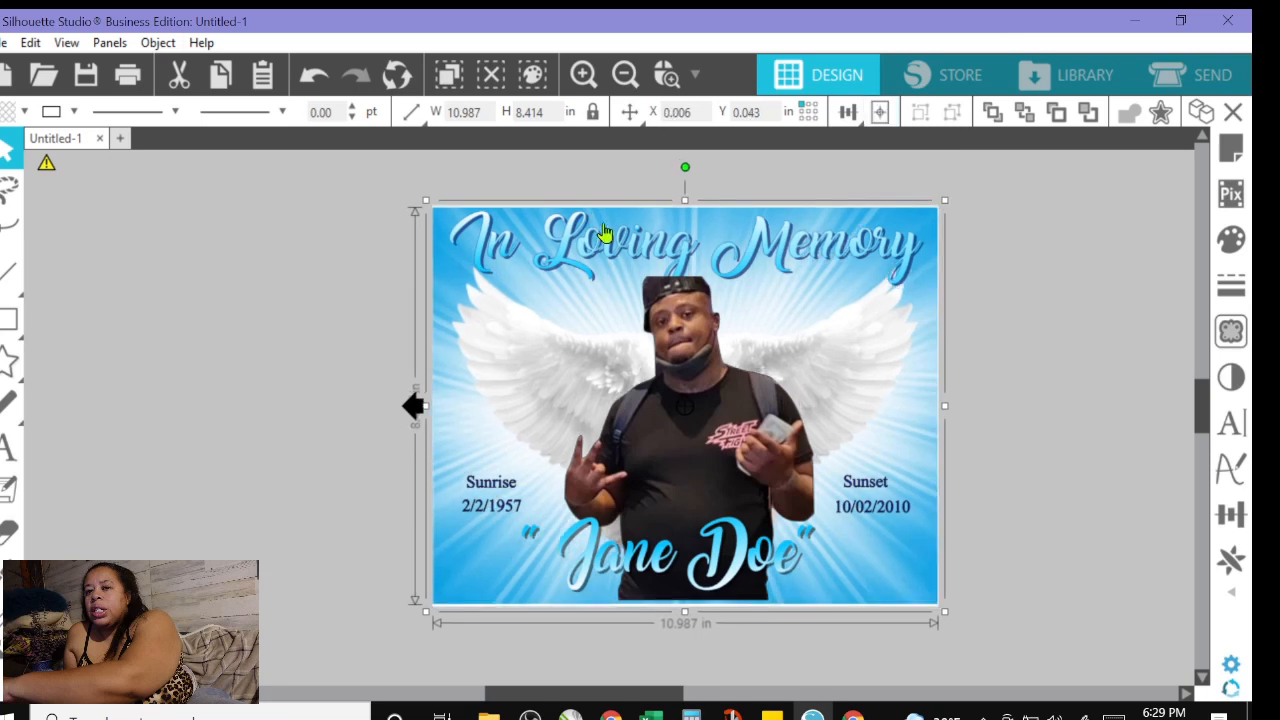
left_click(304, 238)
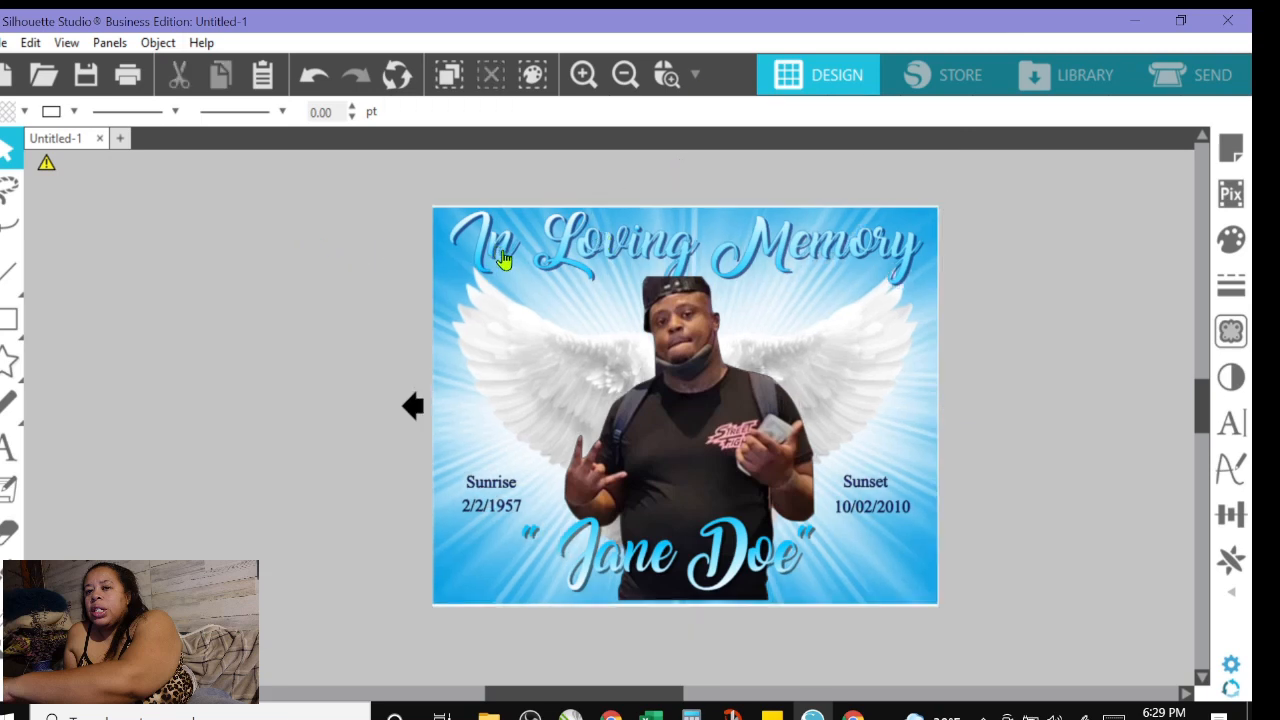
Apply the Align Center option to the "In Loving Memory" lettering
left_click(505, 259)
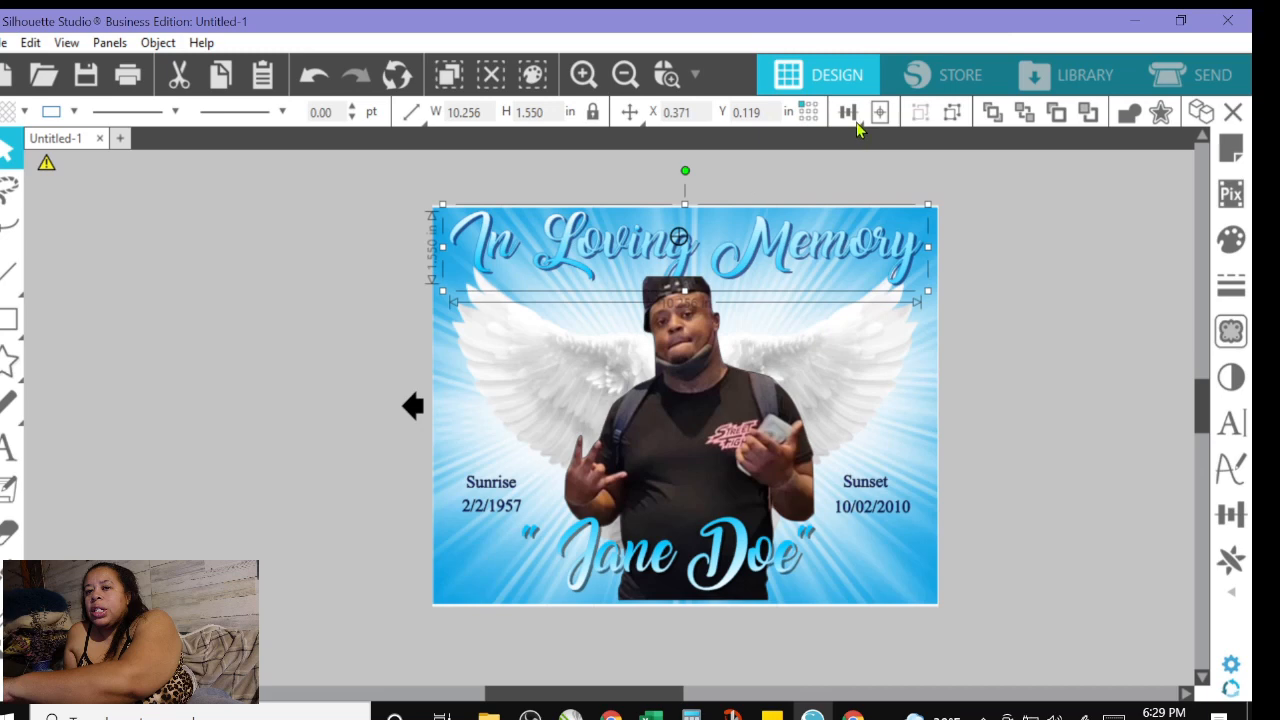
mouse_move(849, 118)
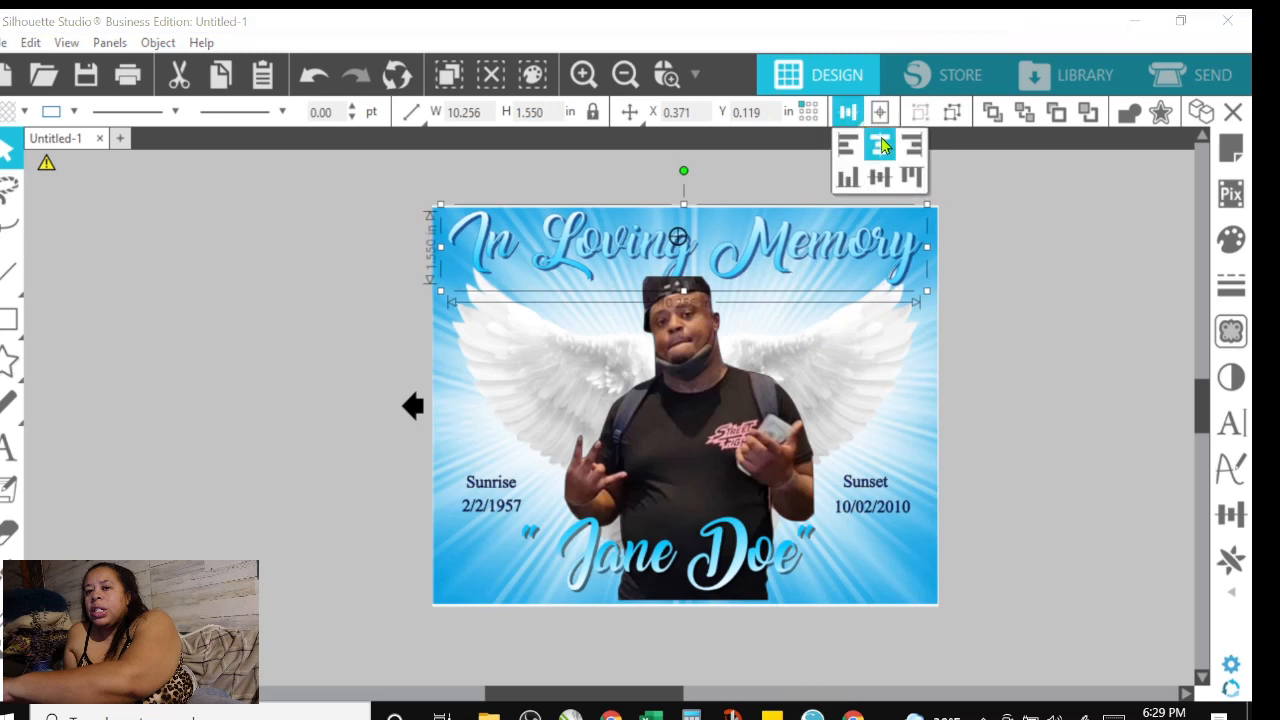
left_click(881, 145)
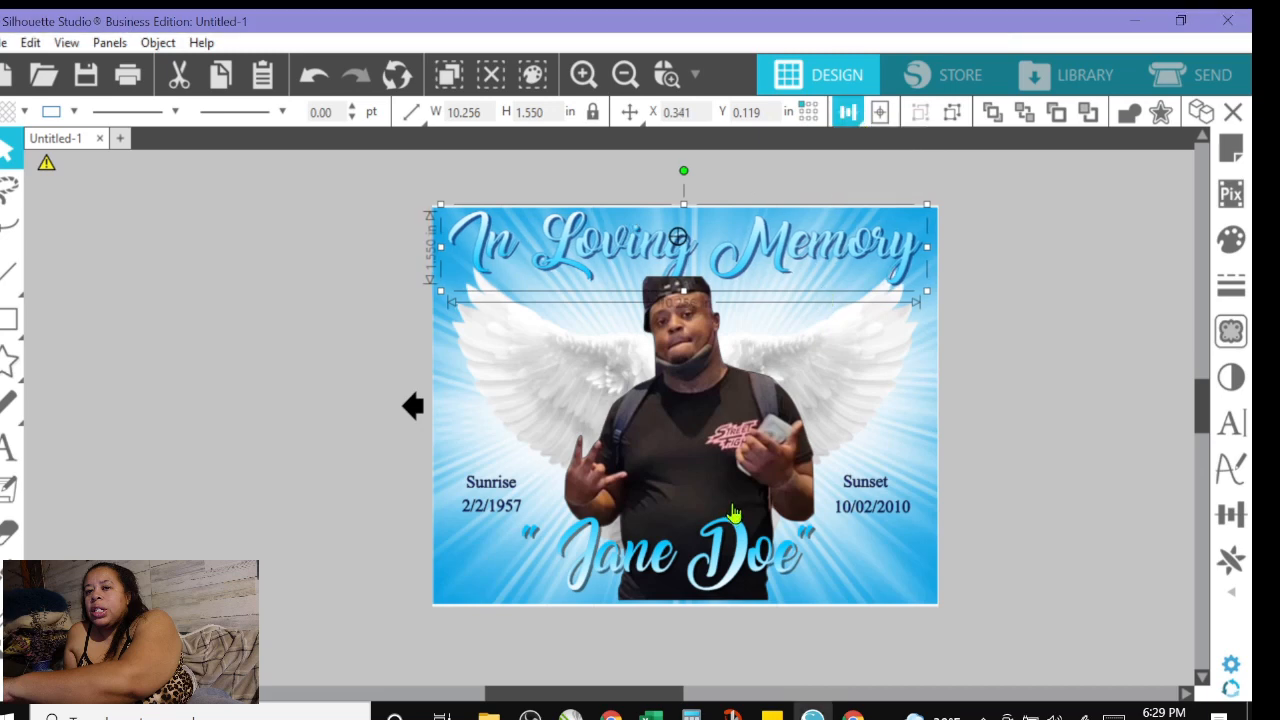
Center the man's photo on the page, move it down below the title lettering, and close the image effects settings
left_click(728, 562)
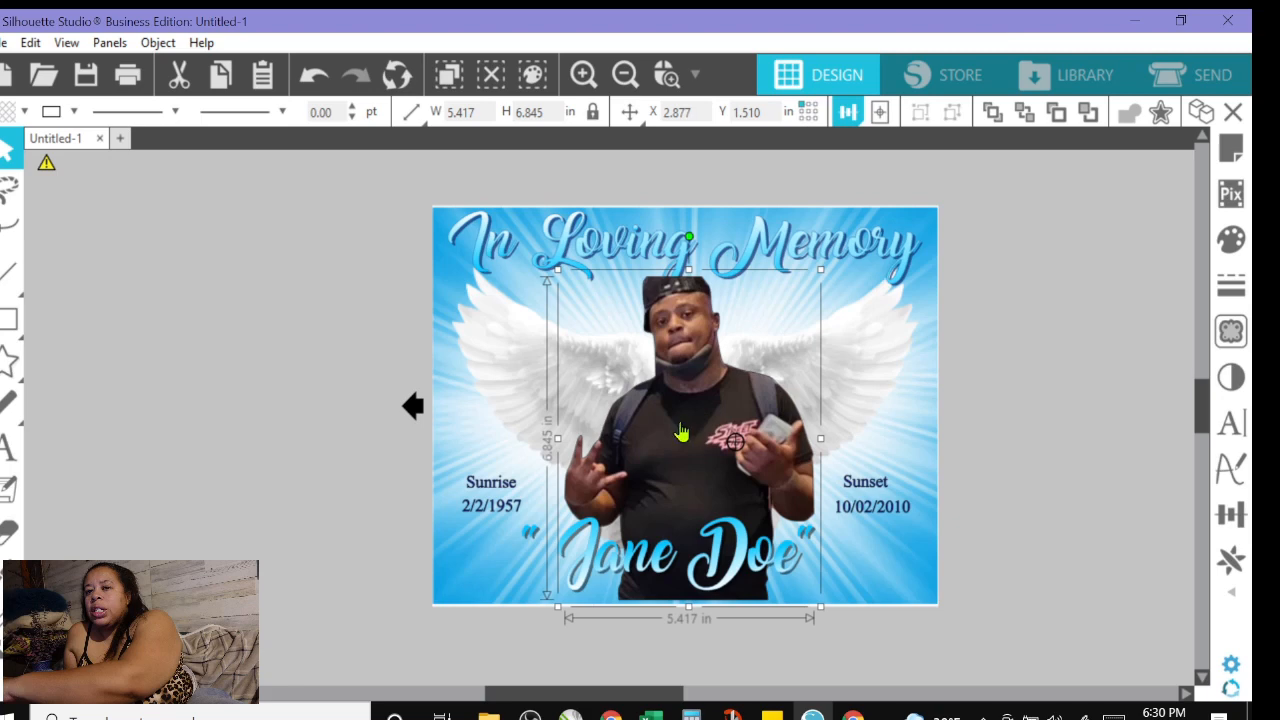
left_click_drag(681, 431, 675, 431)
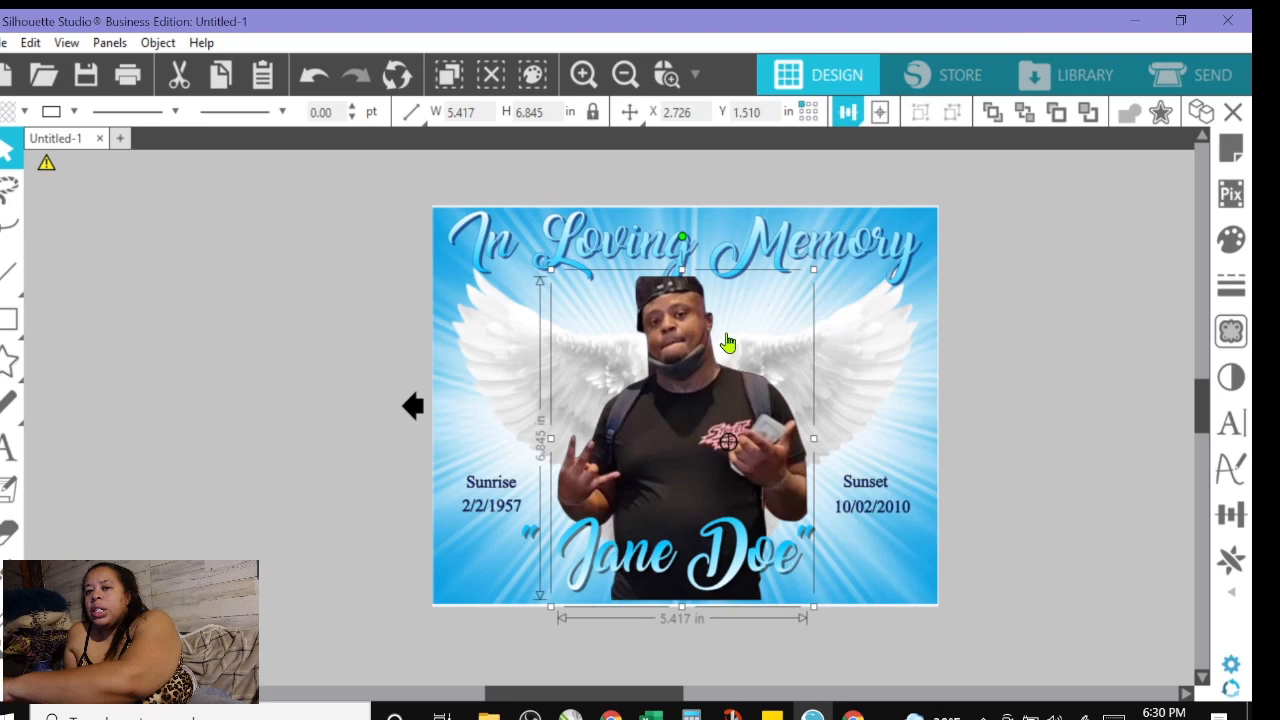
left_click(881, 115)
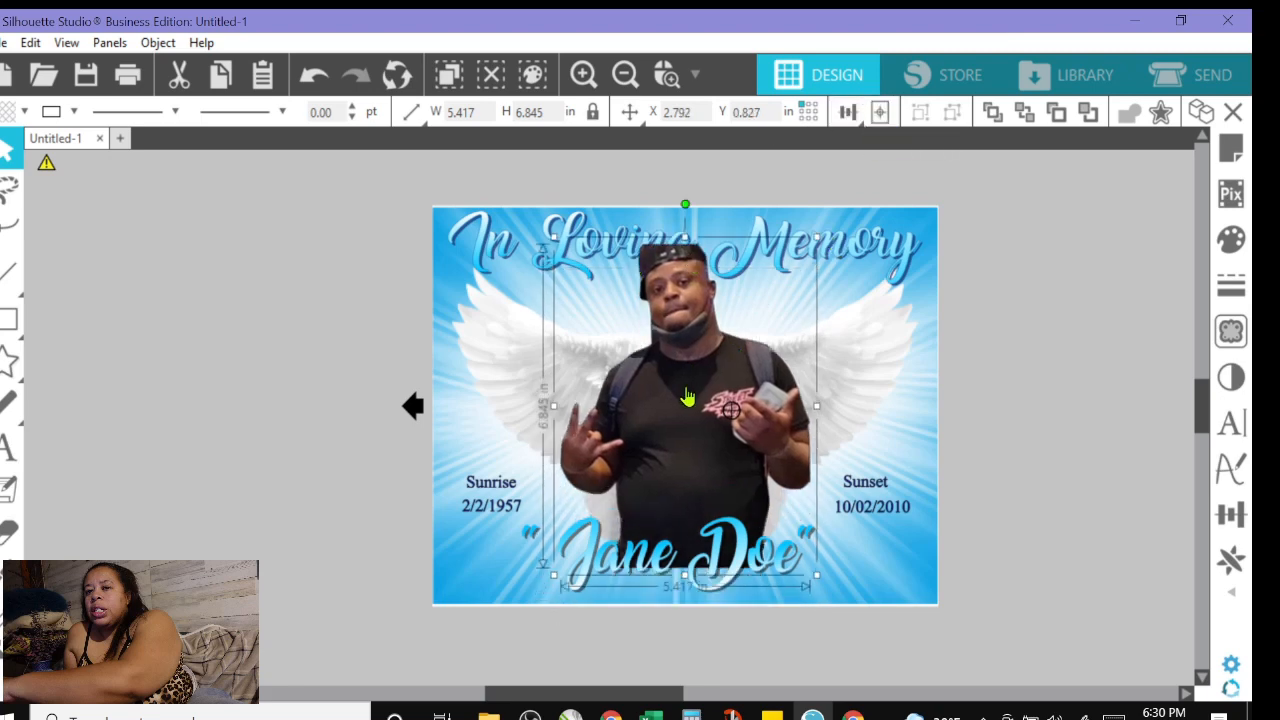
left_click_drag(687, 398, 685, 431)
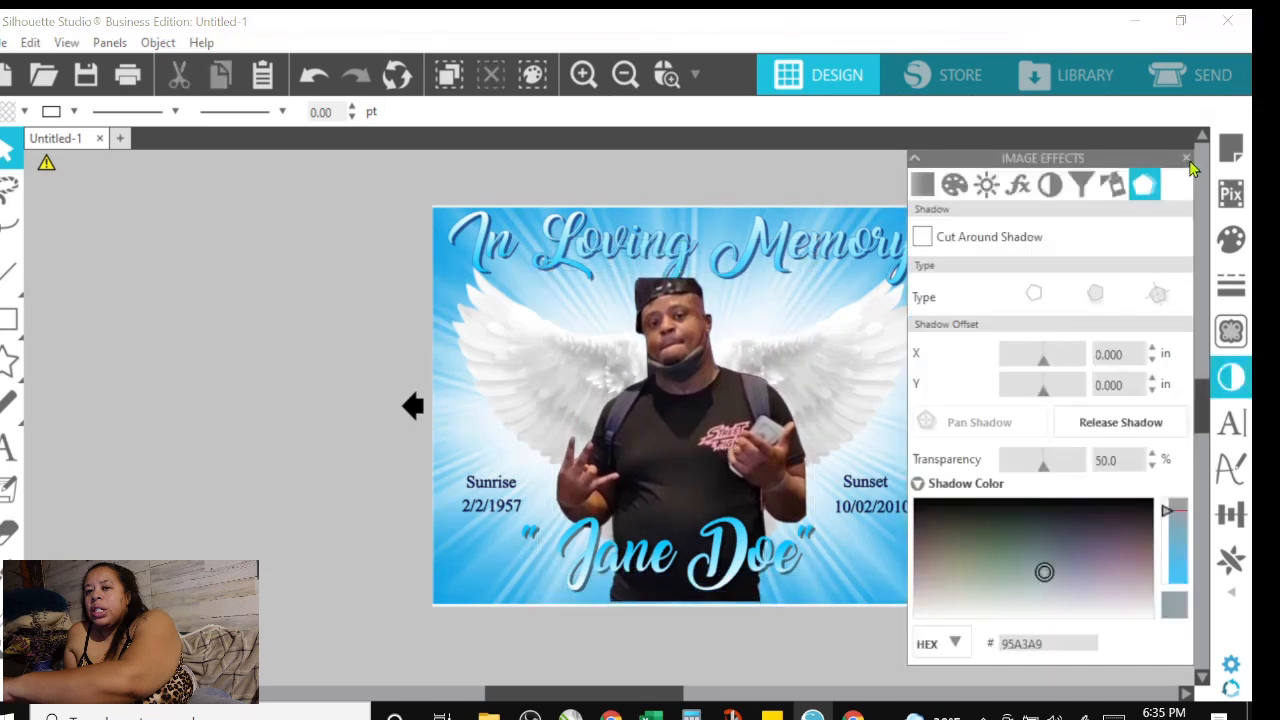
left_click(1186, 160)
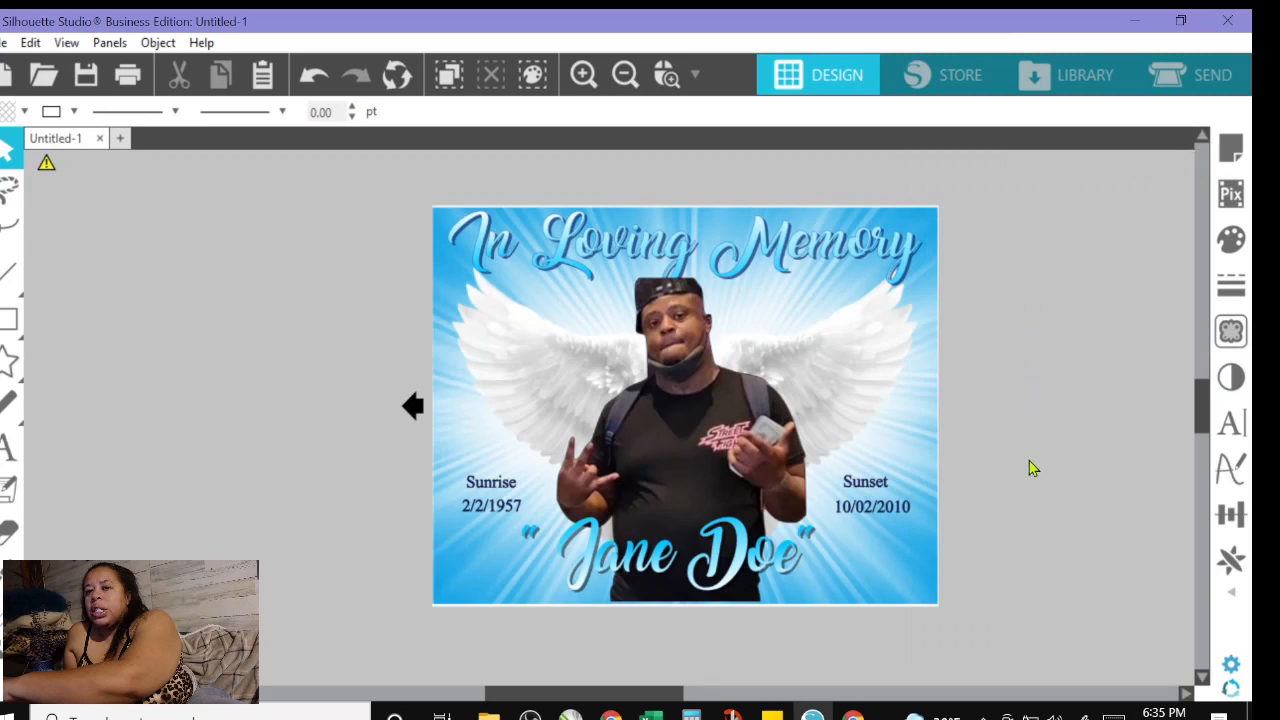
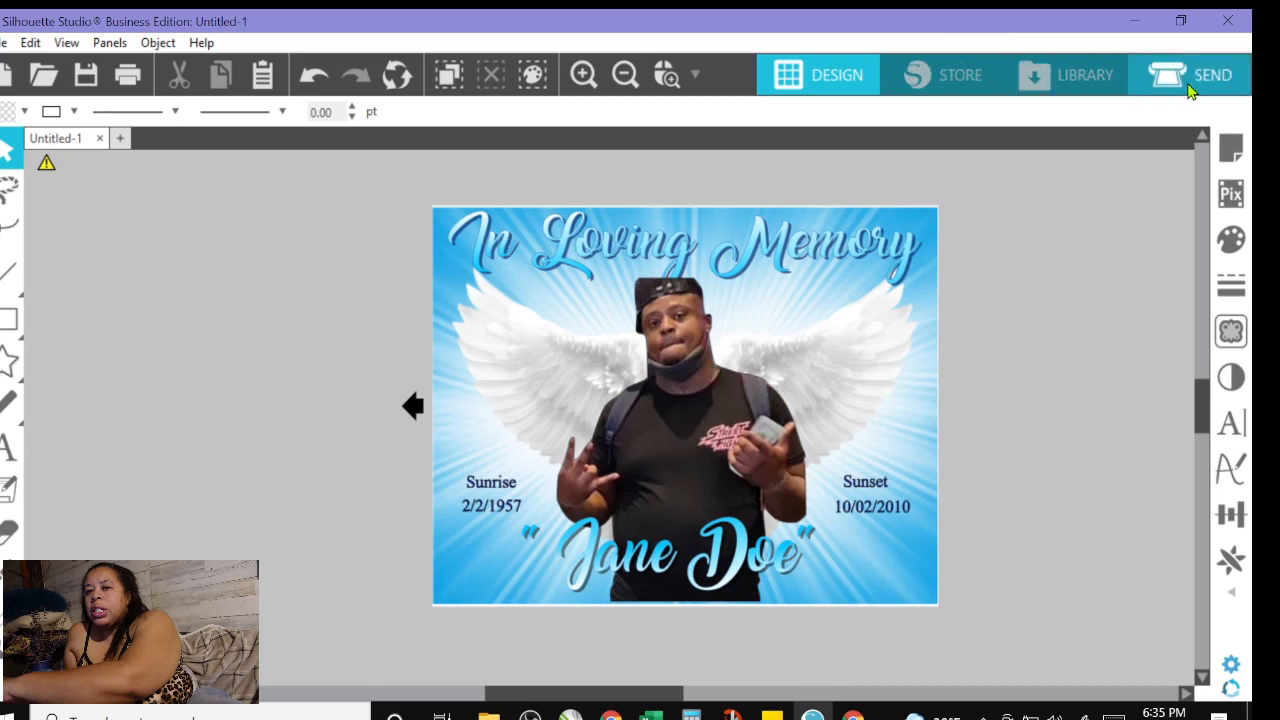
Preview the memorial page as it would print, inspect it down to the lower edge, and cancel without printing
left_click(3, 44)
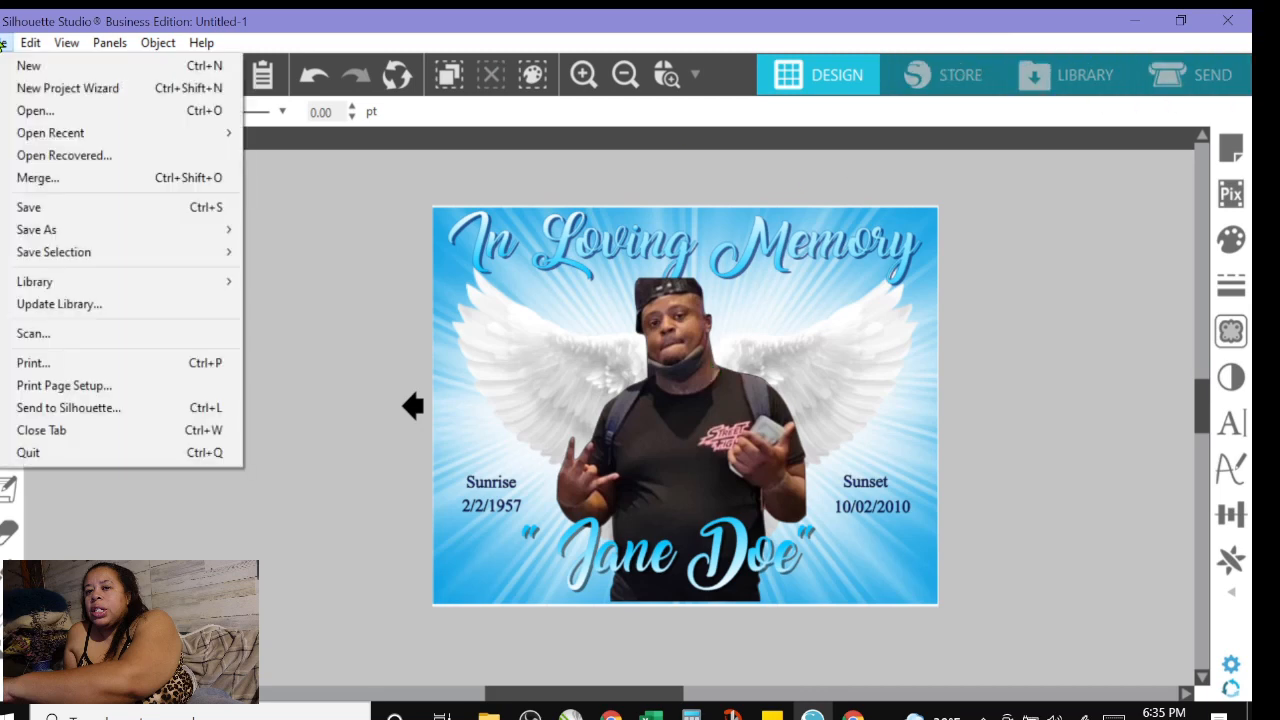
left_click(44, 366)
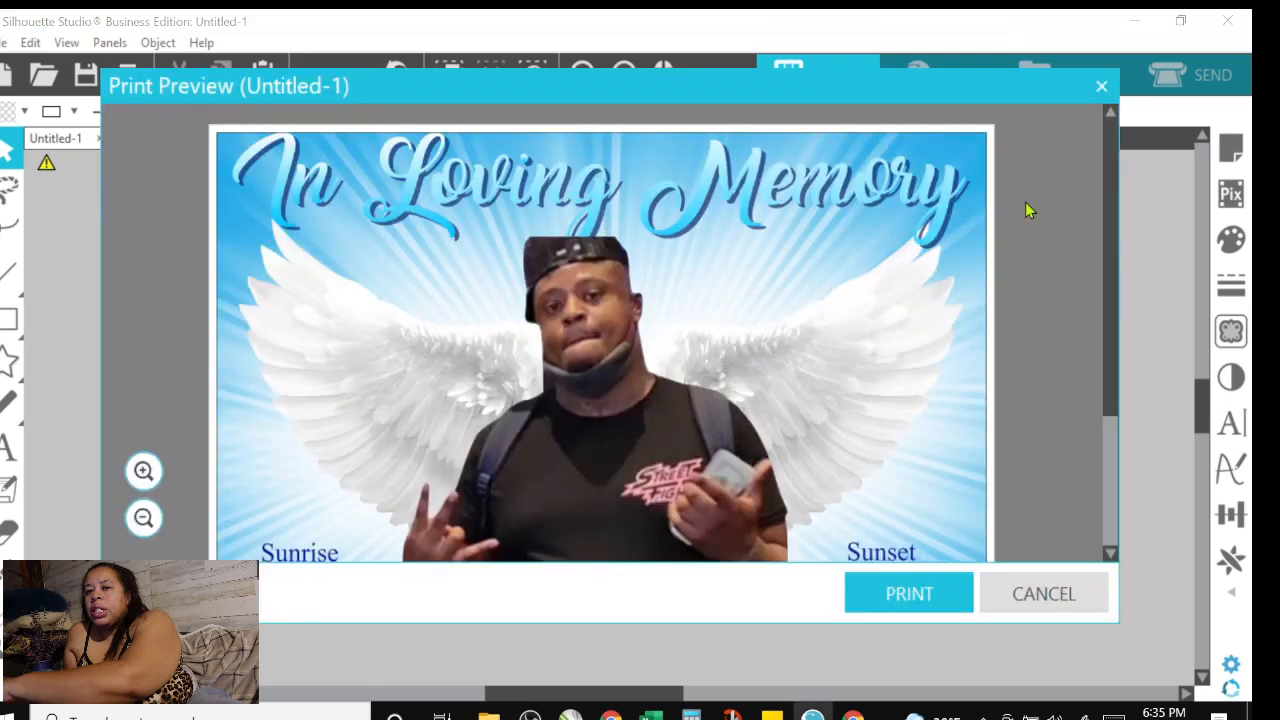
left_click(1113, 492)
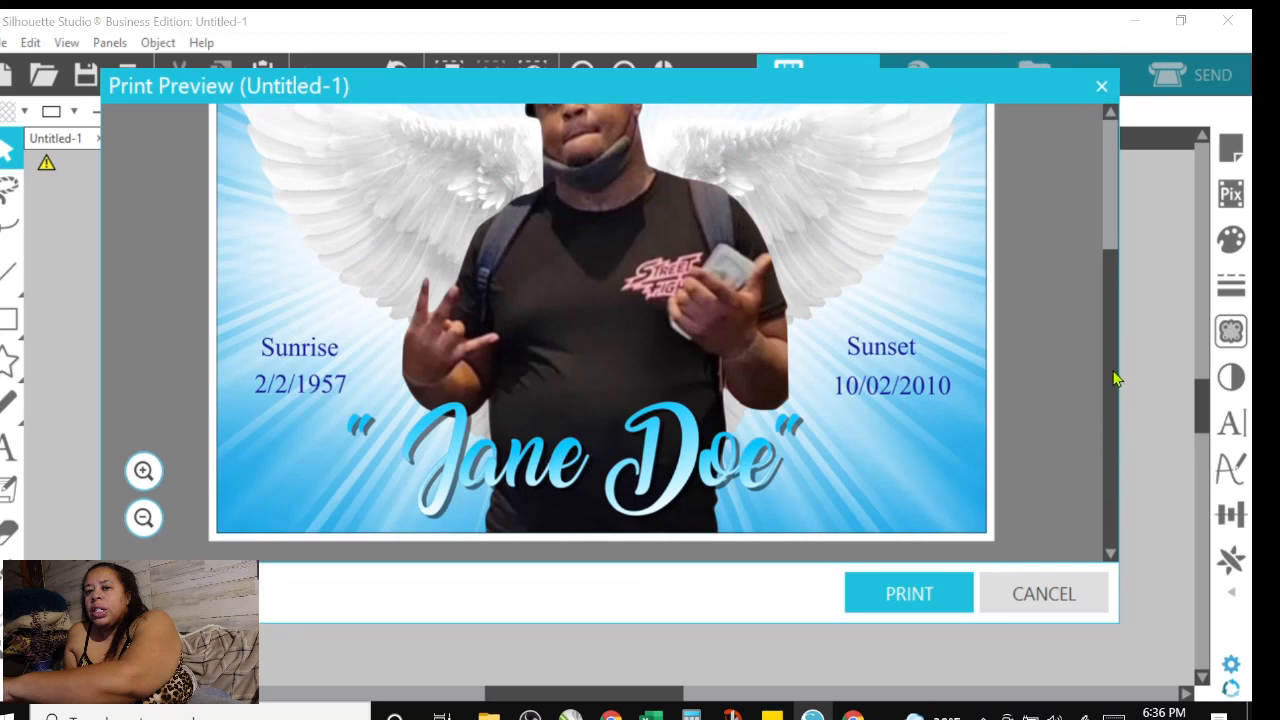
left_click(1043, 596)
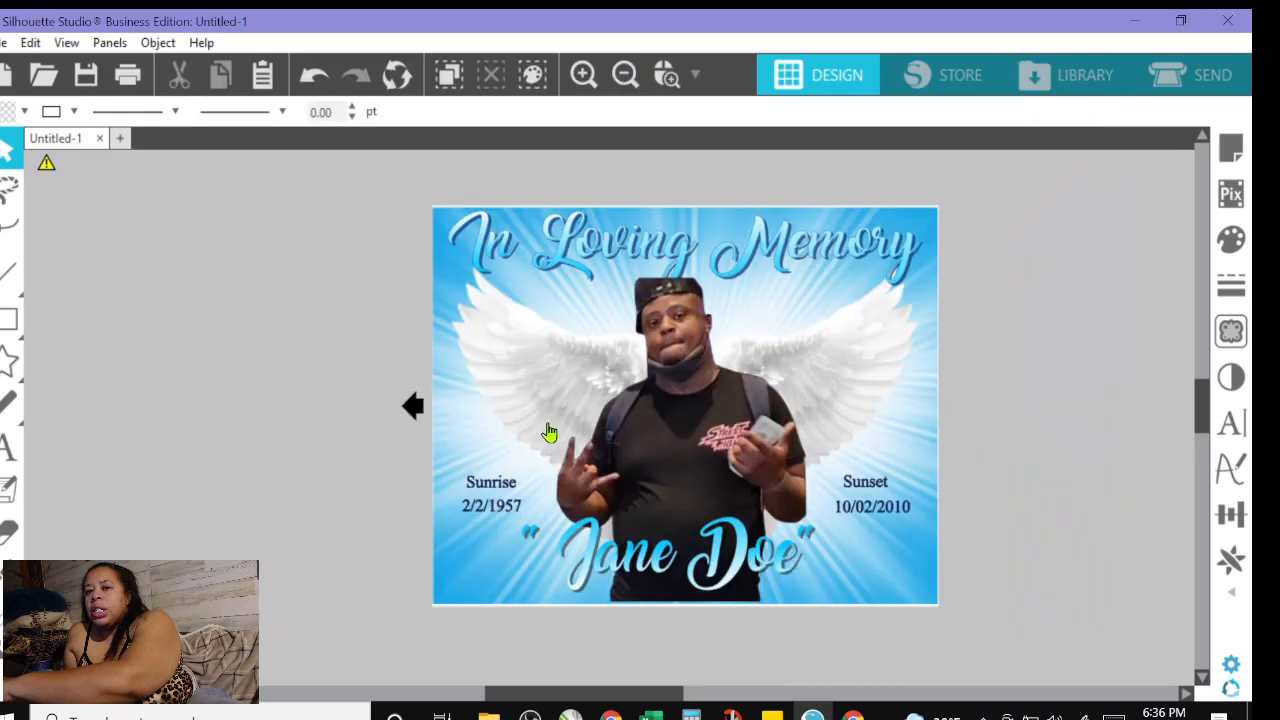
Open the design library to view its stored patterns and return to the memorial design
left_click(3, 43)
mouse_move(49, 287)
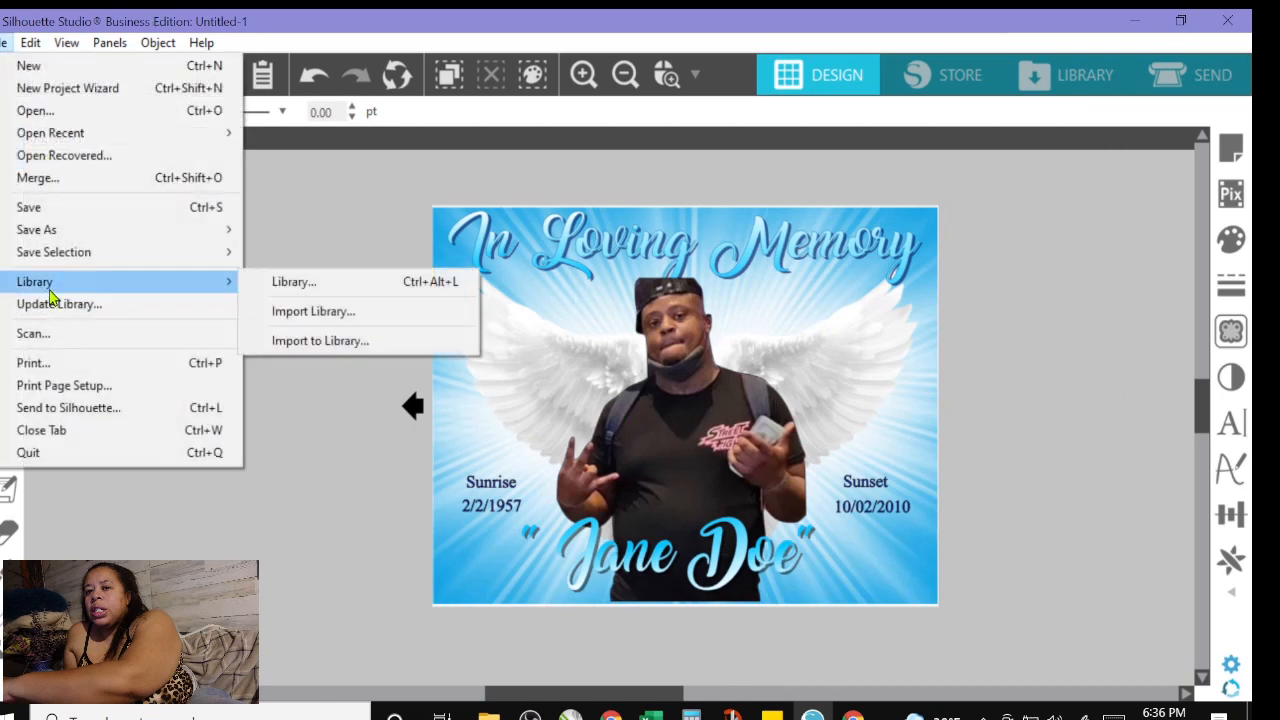
left_click(294, 284)
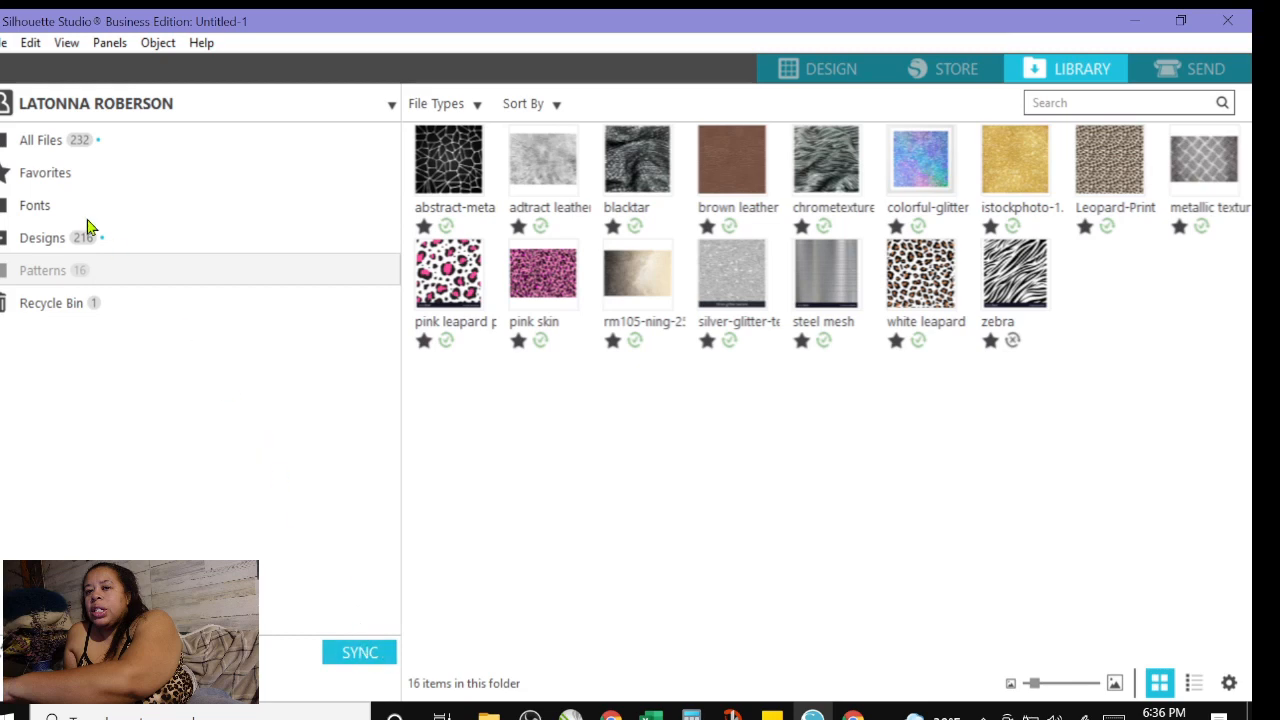
left_click(849, 76)
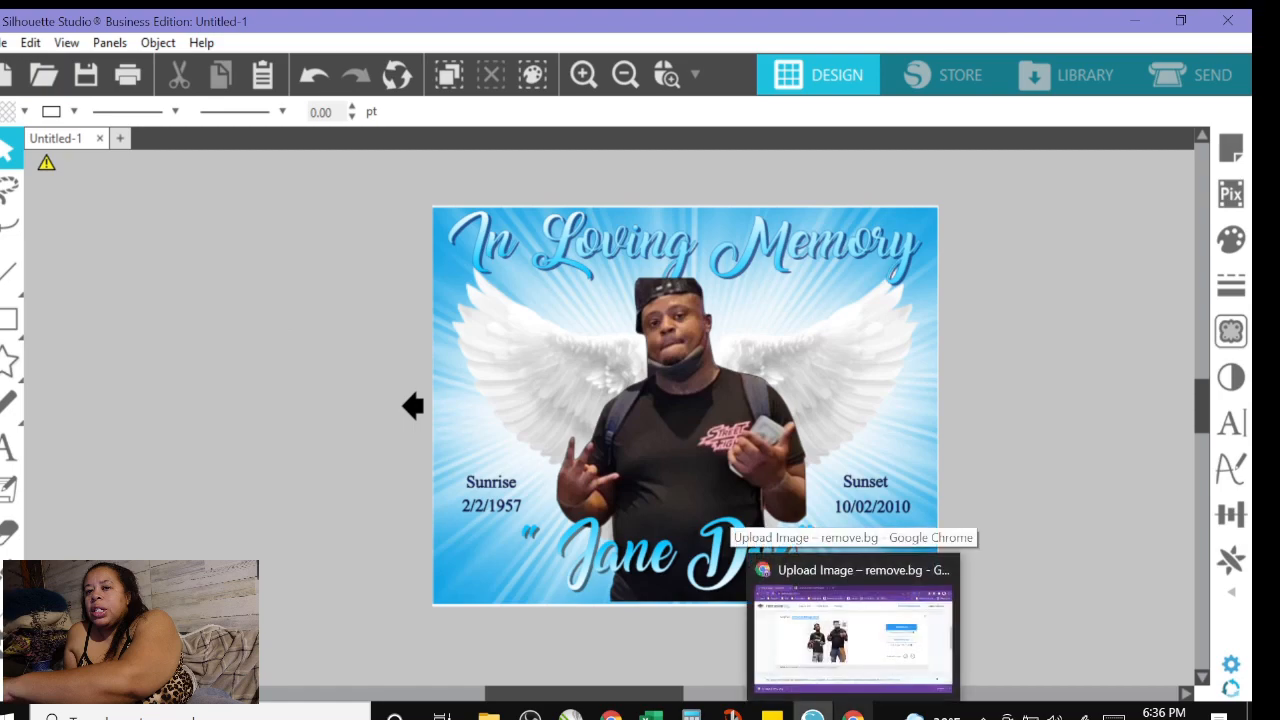
mouse_move(812, 714)
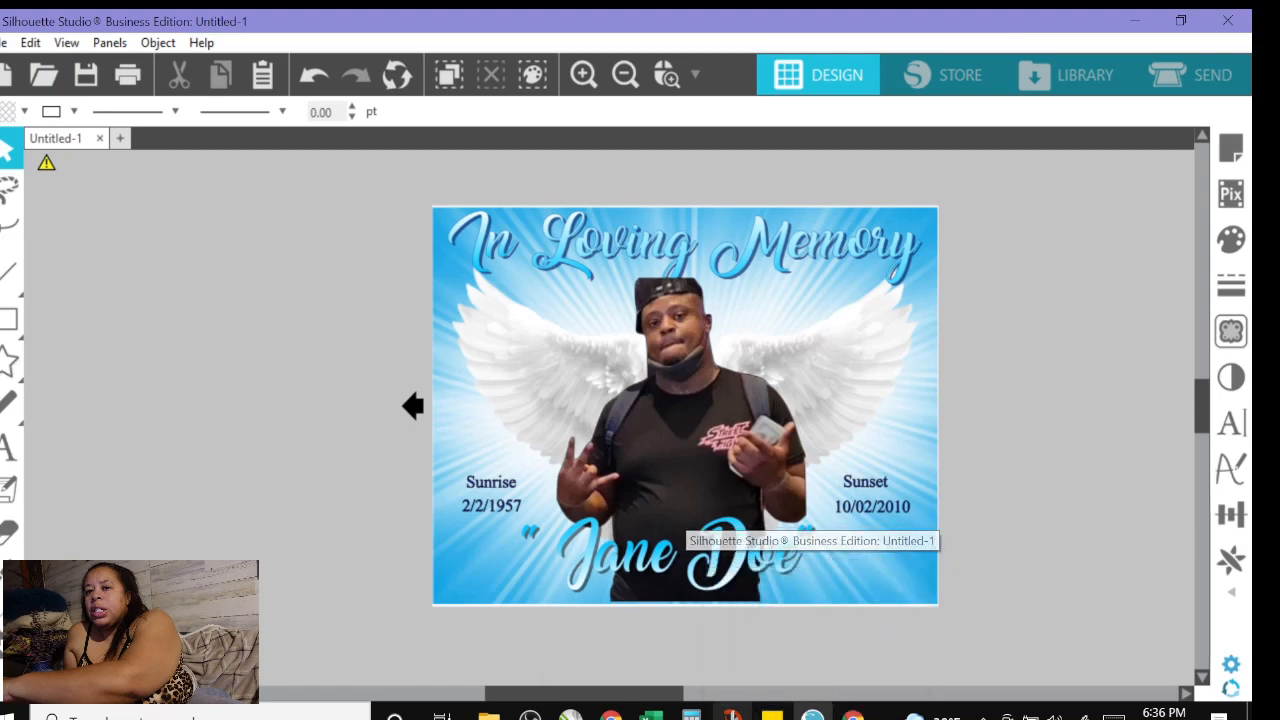
left_click(530, 714)
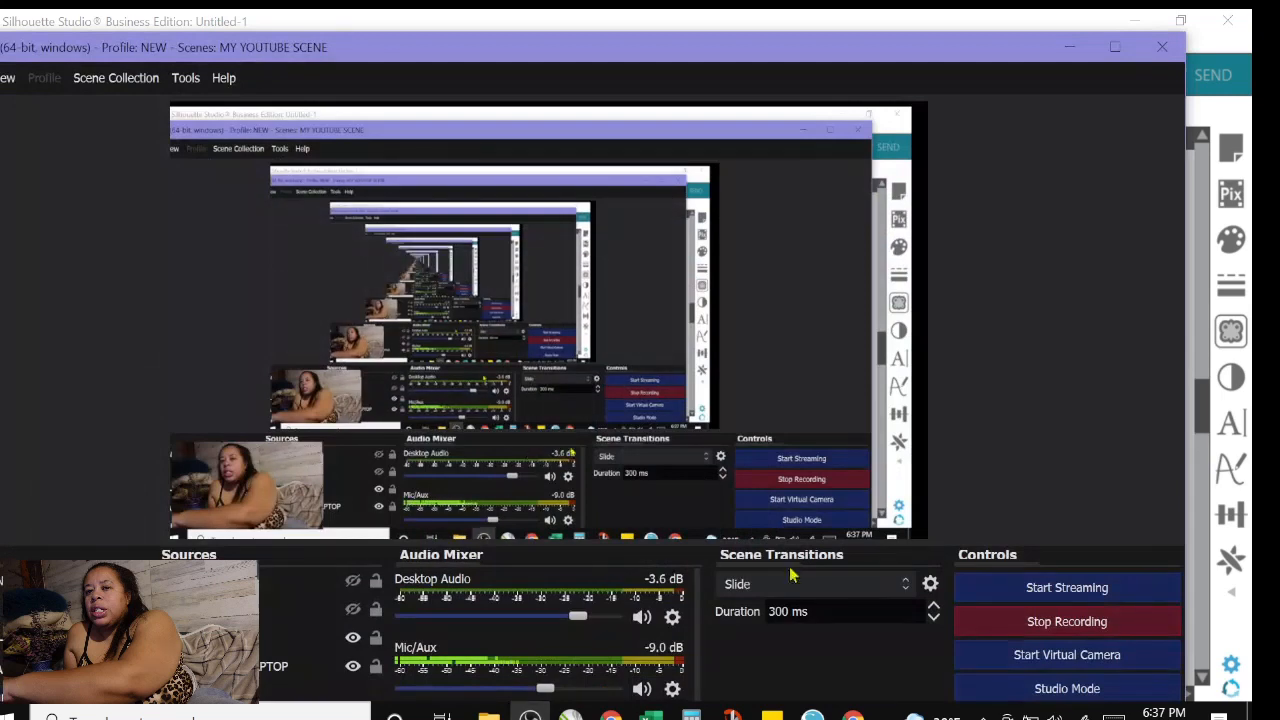
left_click(1043, 622)
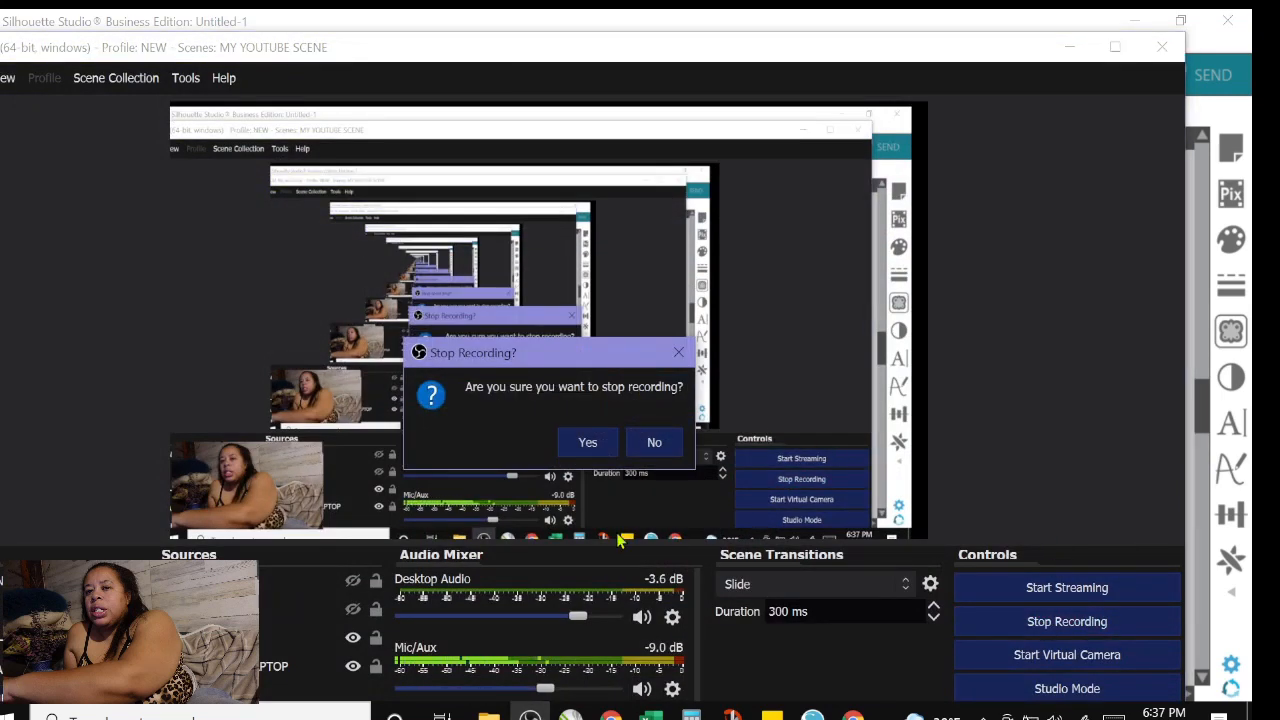
left_click(590, 442)
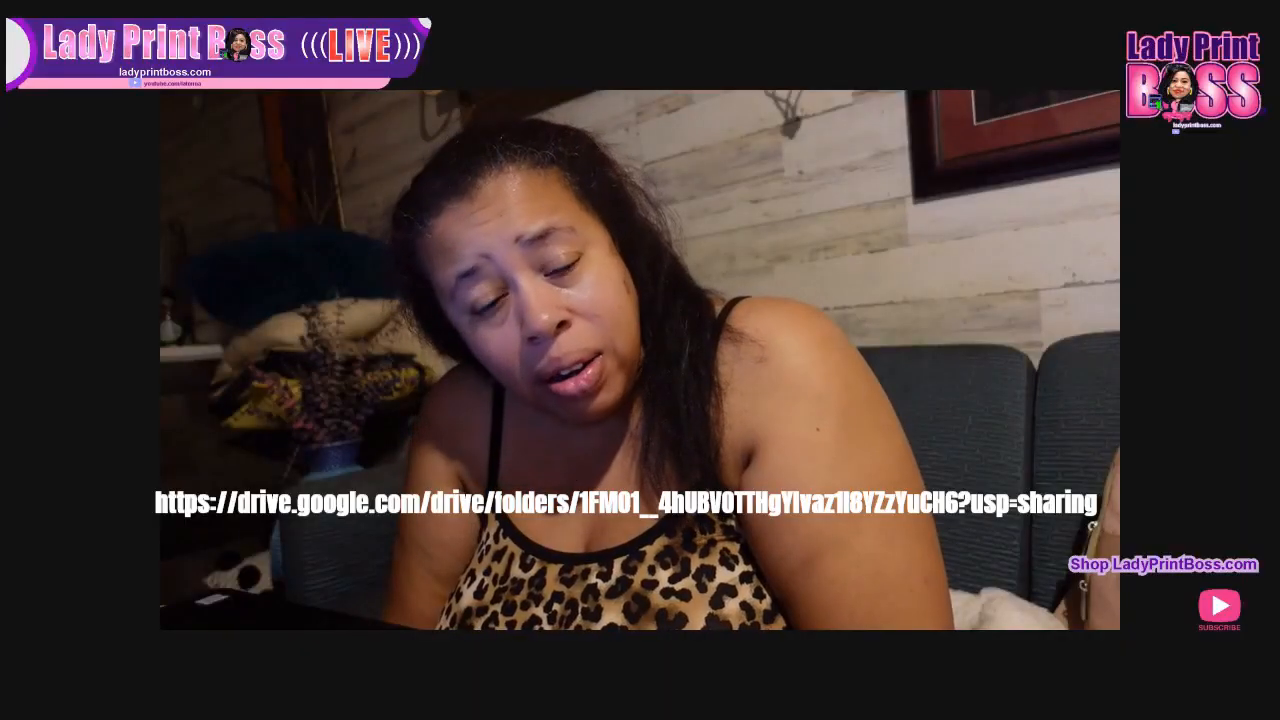